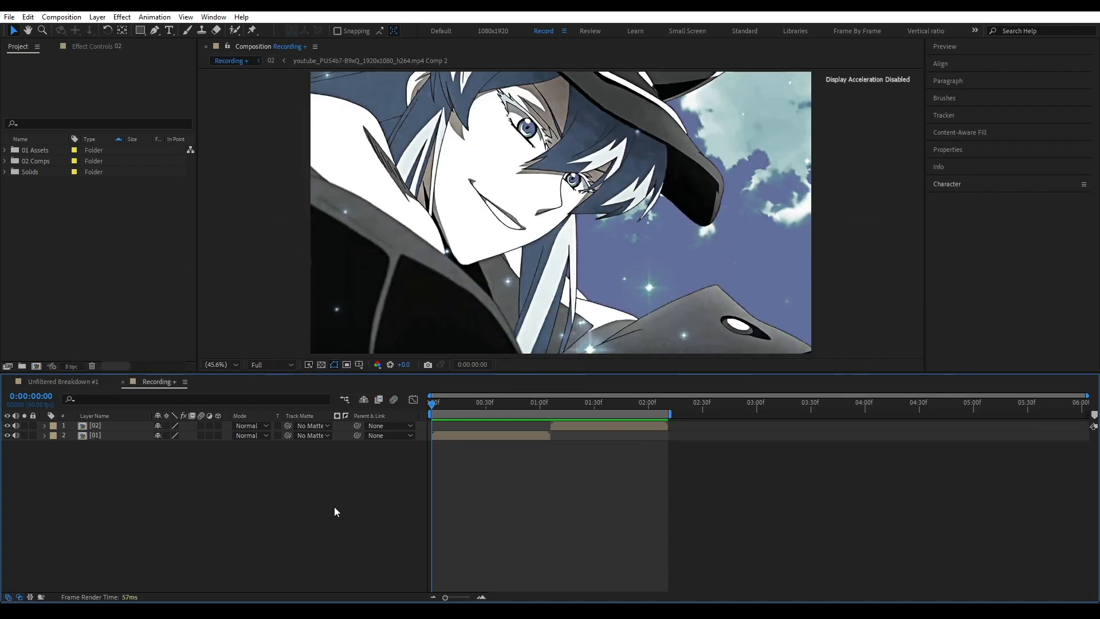
- Preview the Recording composition and open the nested composition 02
{"action": "key", "text": "space"}
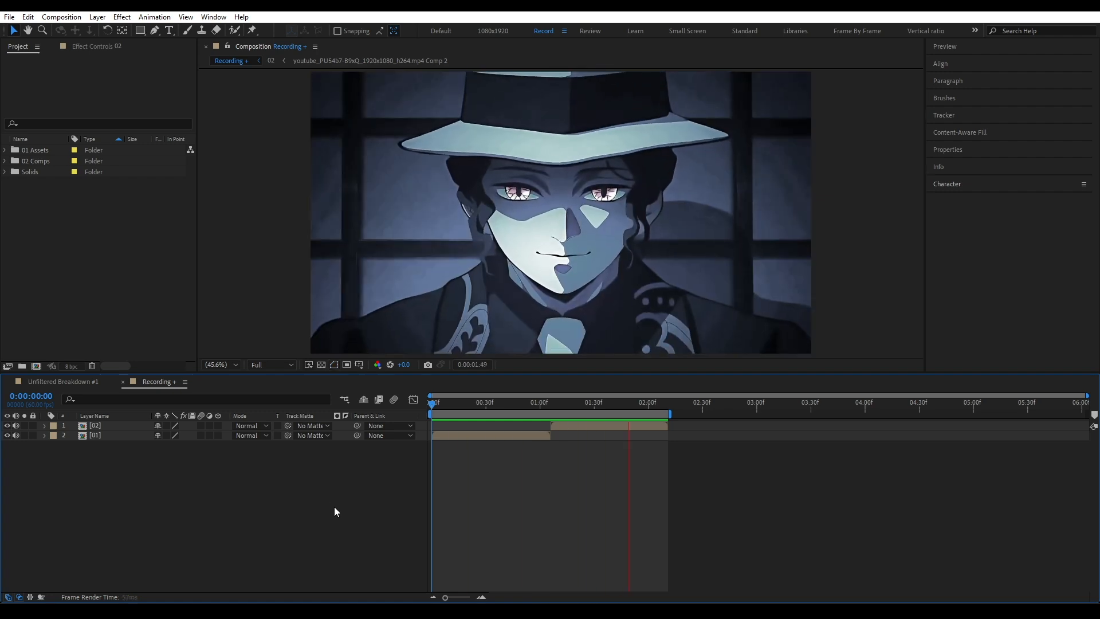
{"action": "key", "text": "space"}
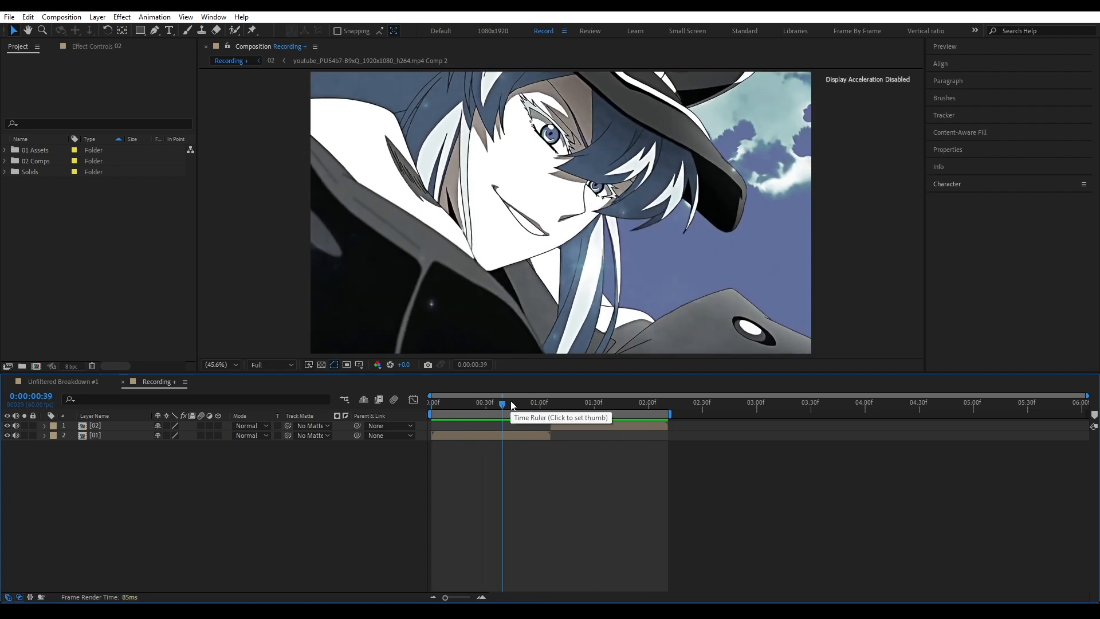
{"action": "left_click_drag", "start_coordinate": [503, 401], "coordinate": [270, 427]}
{"action": "double_click", "coordinate": [587, 424]}
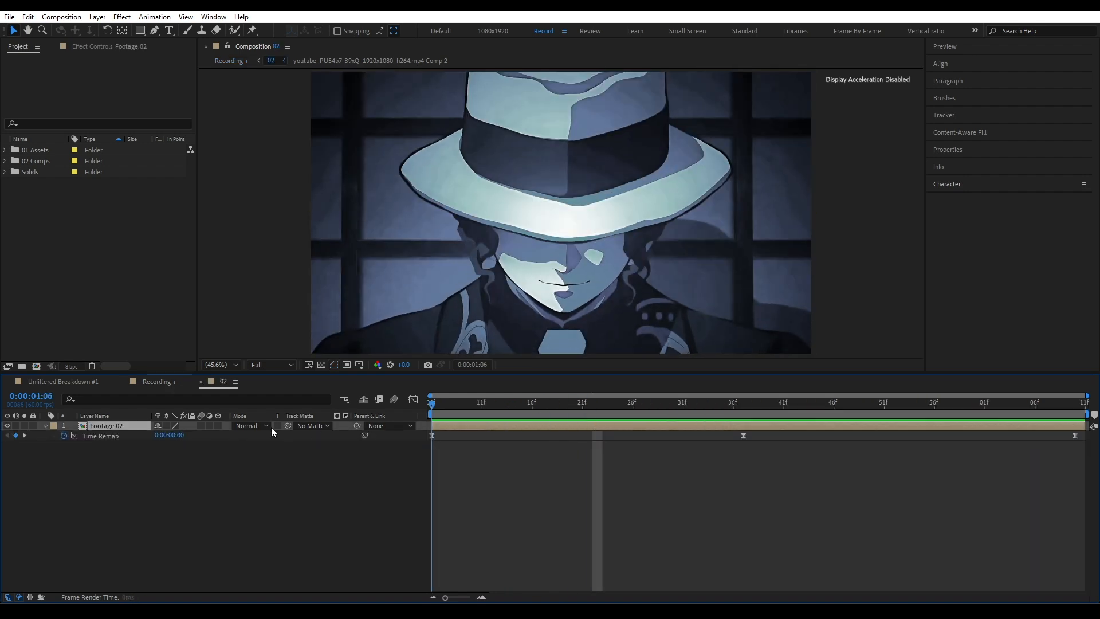
- Play back composition 02 and examine the existing time remap keyframes on Footage 02
{"action": "key", "text": "space"}
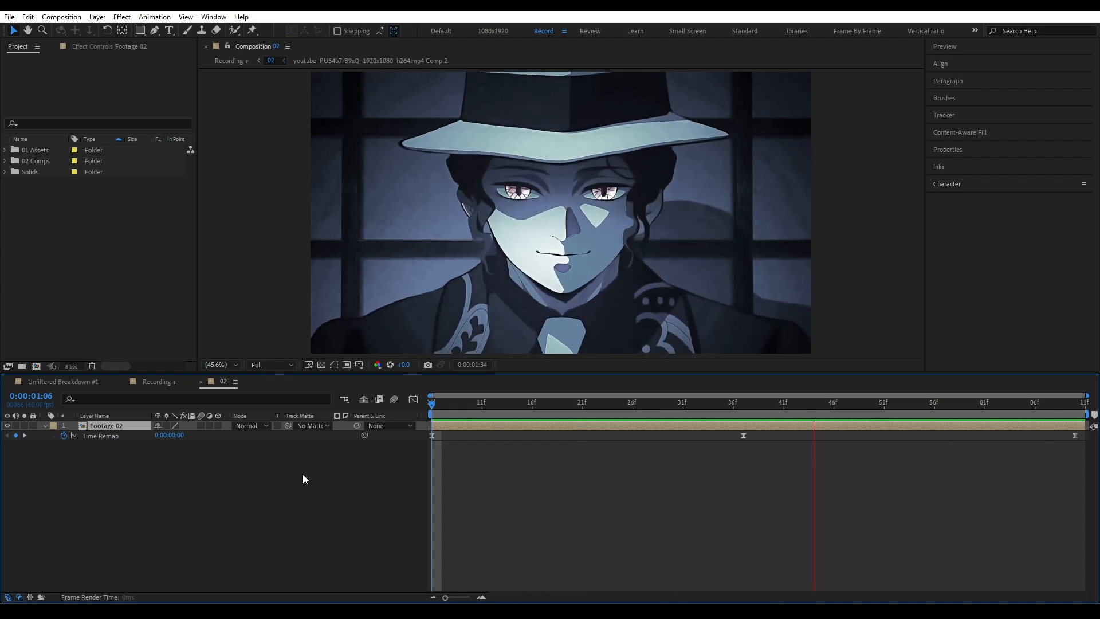
{"action": "key", "text": "space"}
{"action": "left_click_drag", "start_coordinate": [290, 488], "coordinate": [1089, 427]}
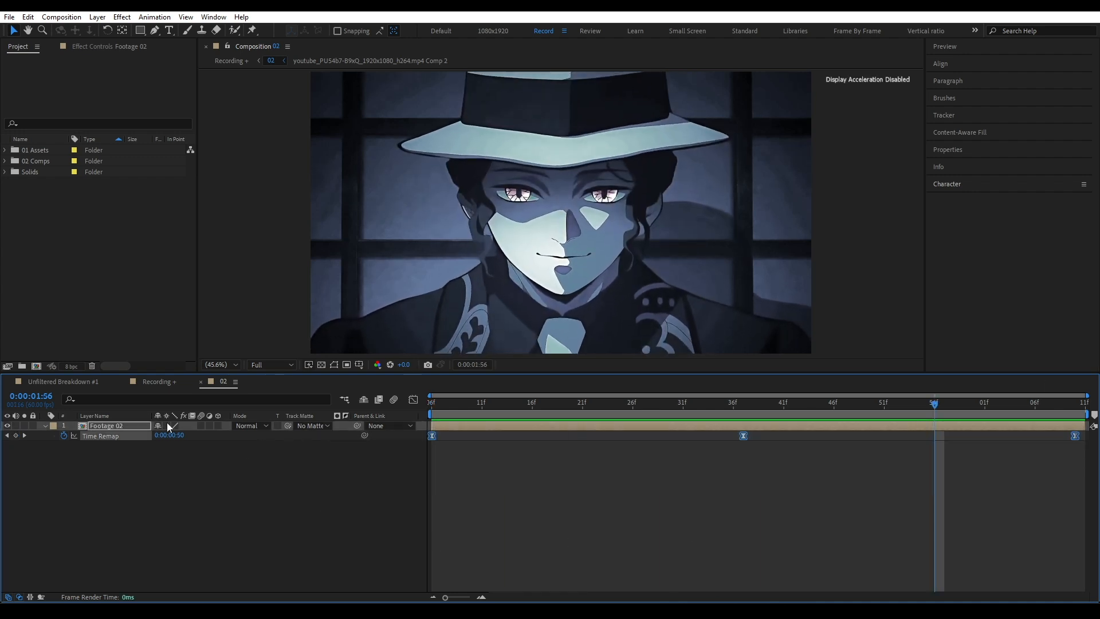
{"action": "left_click", "coordinate": [129, 450]}
{"action": "left_click_drag", "start_coordinate": [603, 403], "coordinate": [283, 429]}
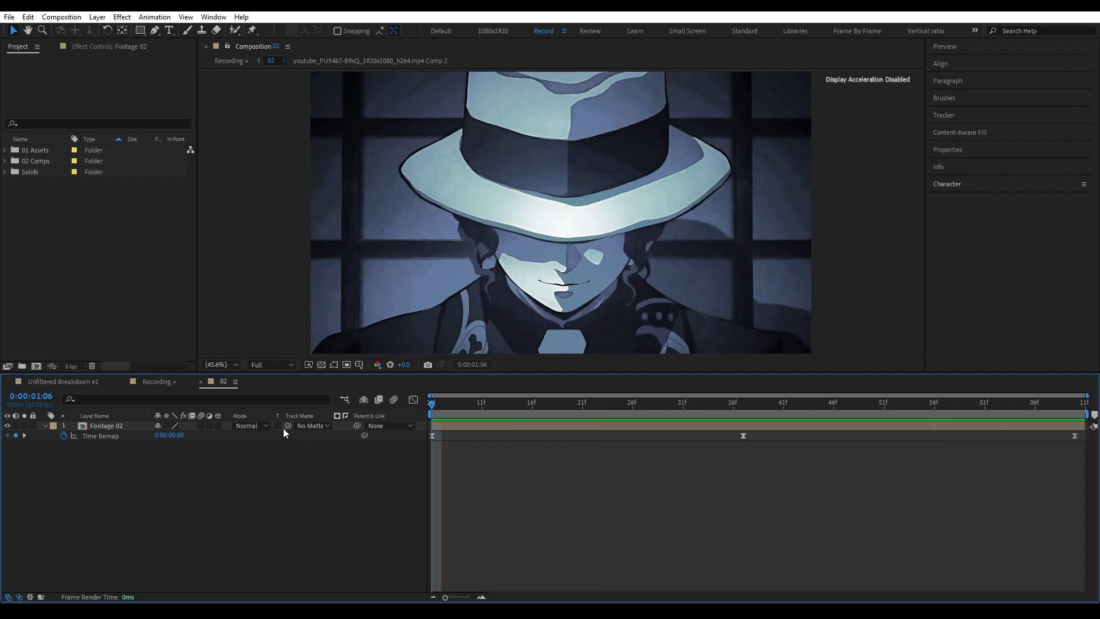
- Remove the existing time remap keyframes from Footage 02 and enable Time Remapping afresh on the layer
{"action": "left_click", "coordinate": [107, 428]}
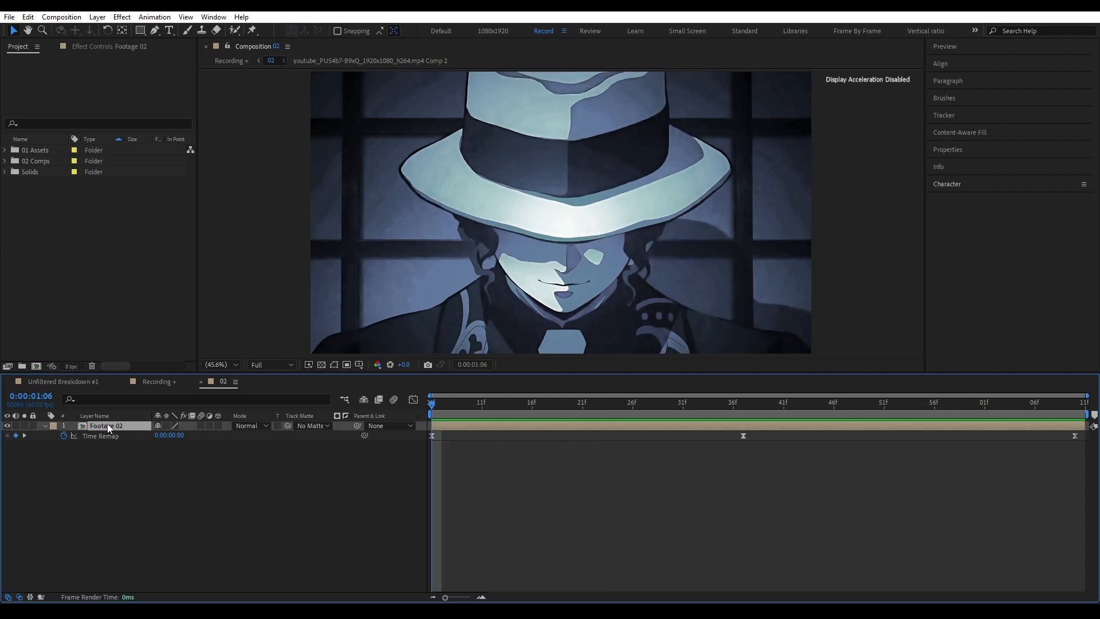
{"action": "key", "text": "u"}
{"action": "right_click", "coordinate": [106, 426]}
{"action": "mouse_move", "coordinate": [218, 146]}
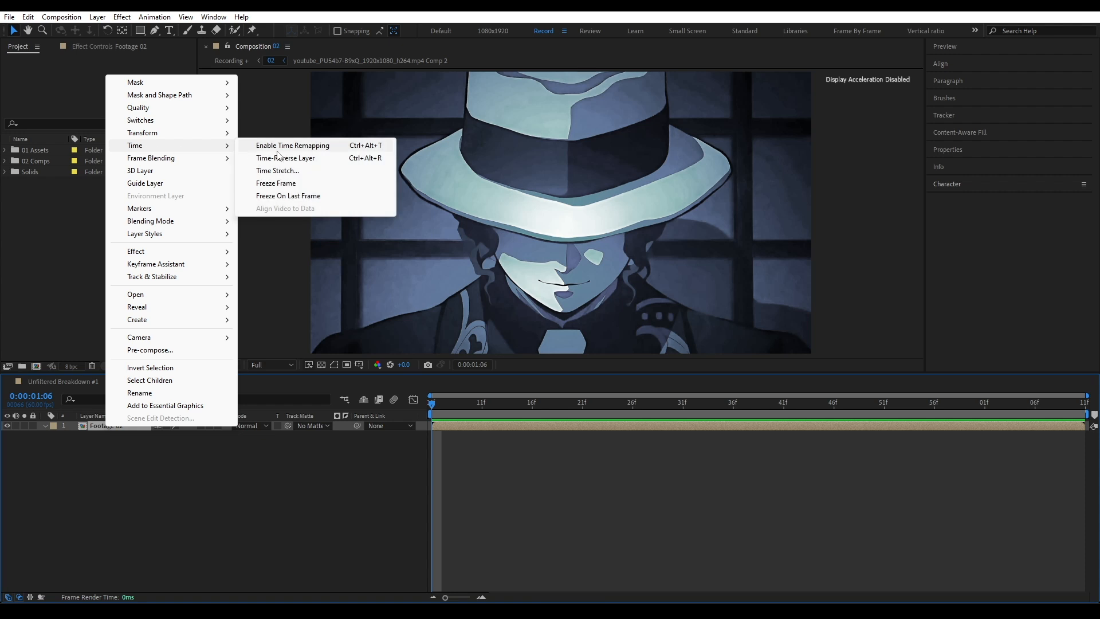
{"action": "left_click", "coordinate": [362, 150]}
{"action": "left_click_drag", "start_coordinate": [381, 521], "coordinate": [979, 428]}
{"action": "left_click", "coordinate": [1040, 470]}
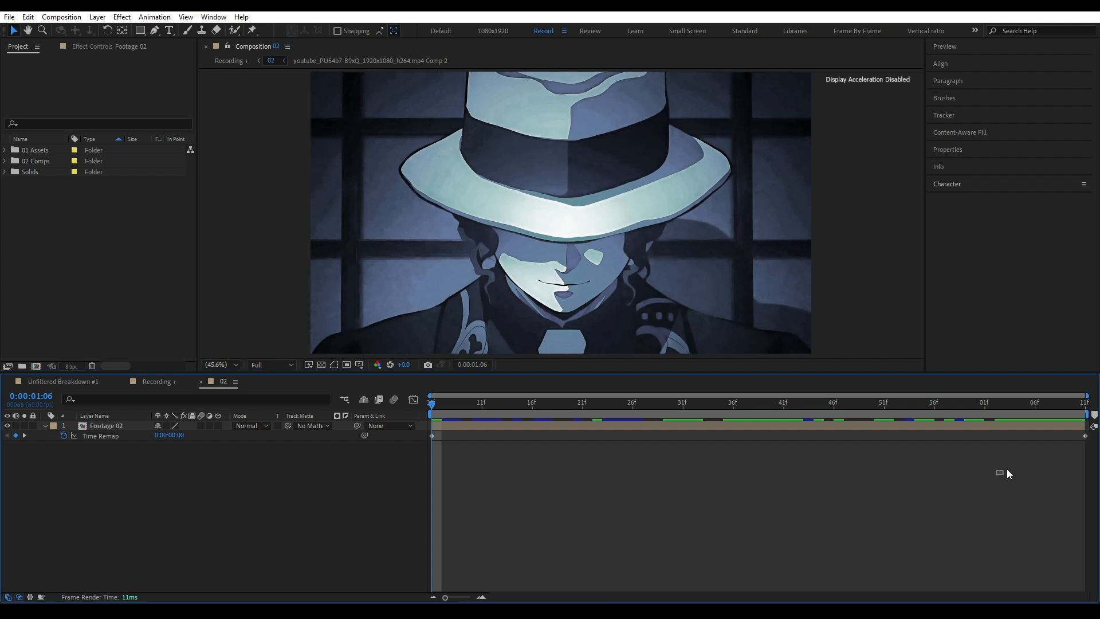
- Try moving the last time remap keyframe to 0:00:01:37 and copying the first keyframe to 0:00:02:10
{"action": "left_click_drag", "start_coordinate": [1002, 471], "coordinate": [742, 452]}
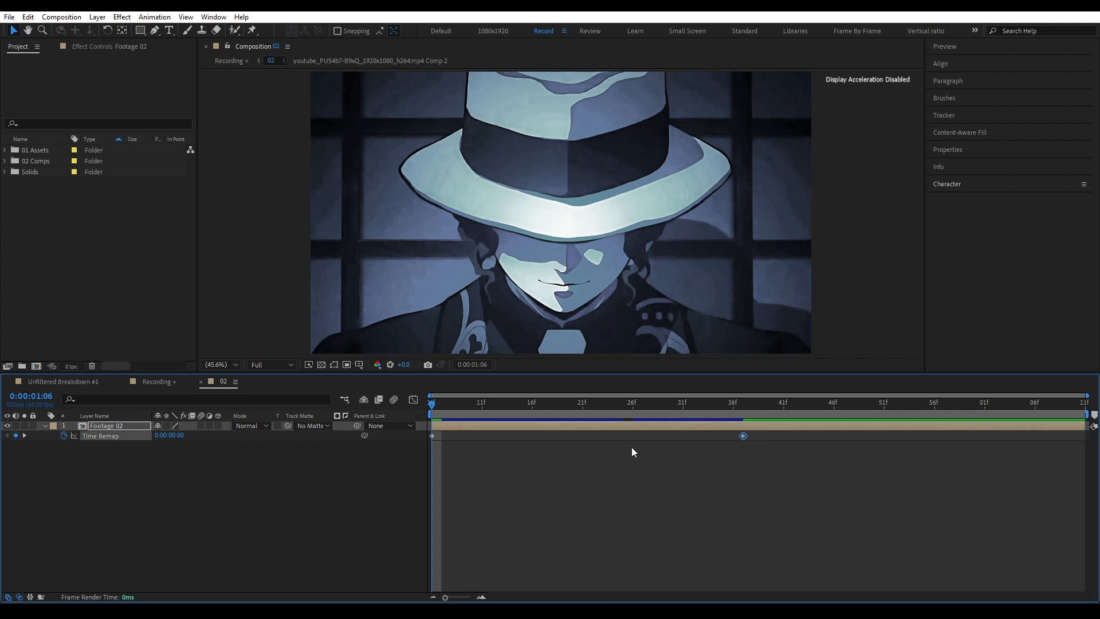
{"action": "left_click_drag", "start_coordinate": [573, 486], "coordinate": [298, 421]}
{"action": "key", "text": "End"}
{"action": "key", "text": "alt+shift+t"}
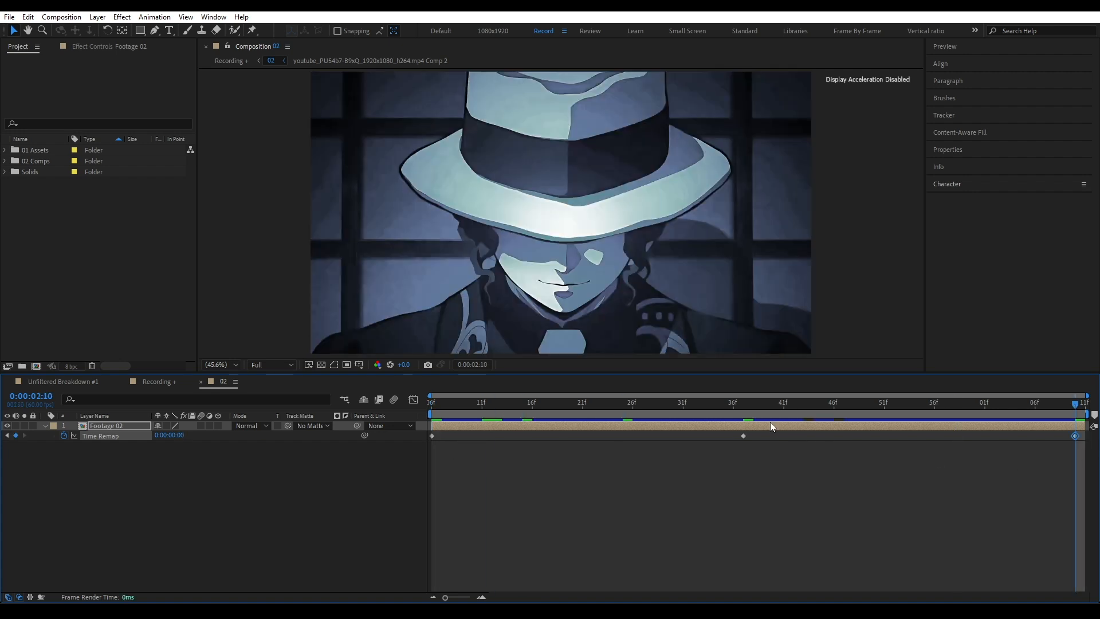
- Preview the remapped clip and inspect the frame at the middle keyframe, 0:00:01:37
{"action": "key", "text": "space"}
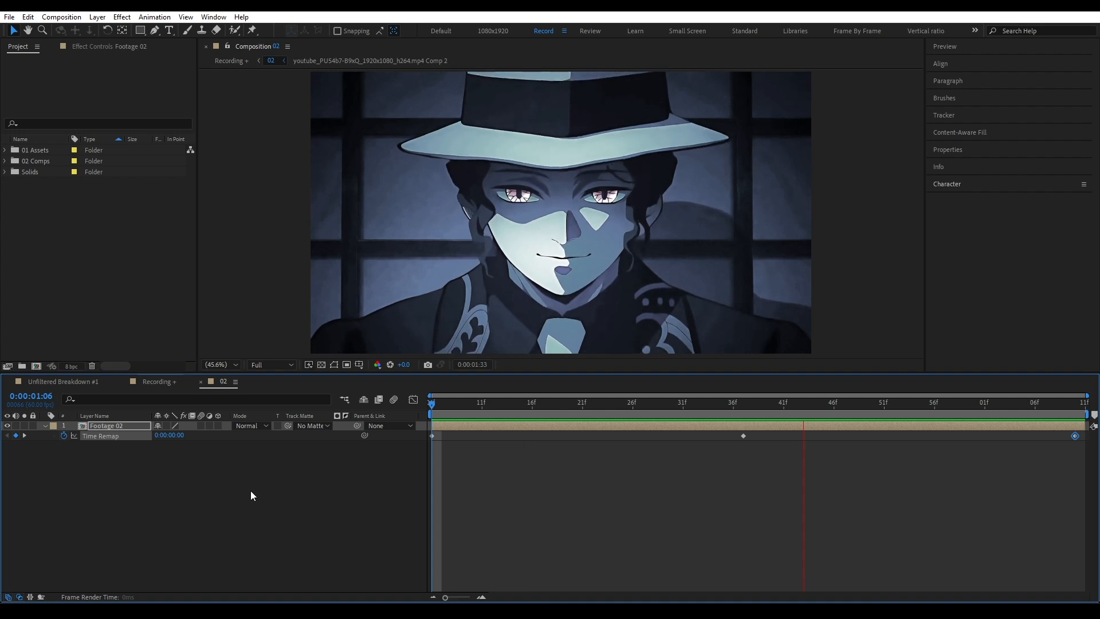
{"action": "key", "text": "space"}
{"action": "left_click_drag", "start_coordinate": [677, 403], "coordinate": [744, 408]}
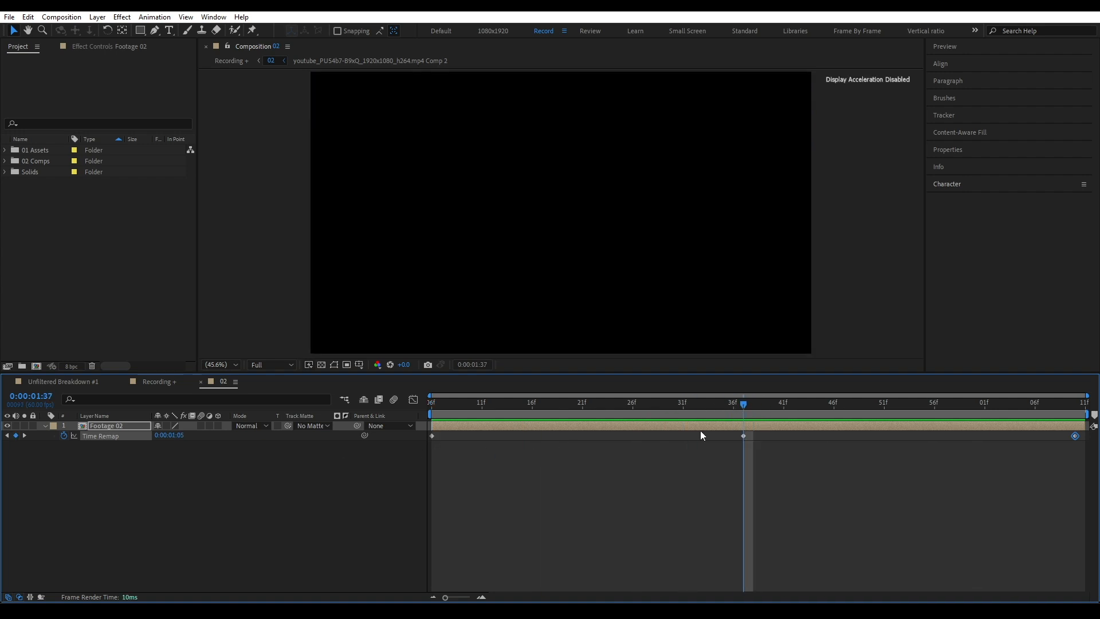
- Undo the keyframe move and copy, and play Footage 02 from the start
{"action": "key", "text": "ctrl+z"}
{"action": "key", "text": "Home"}
{"action": "key", "text": "space"}
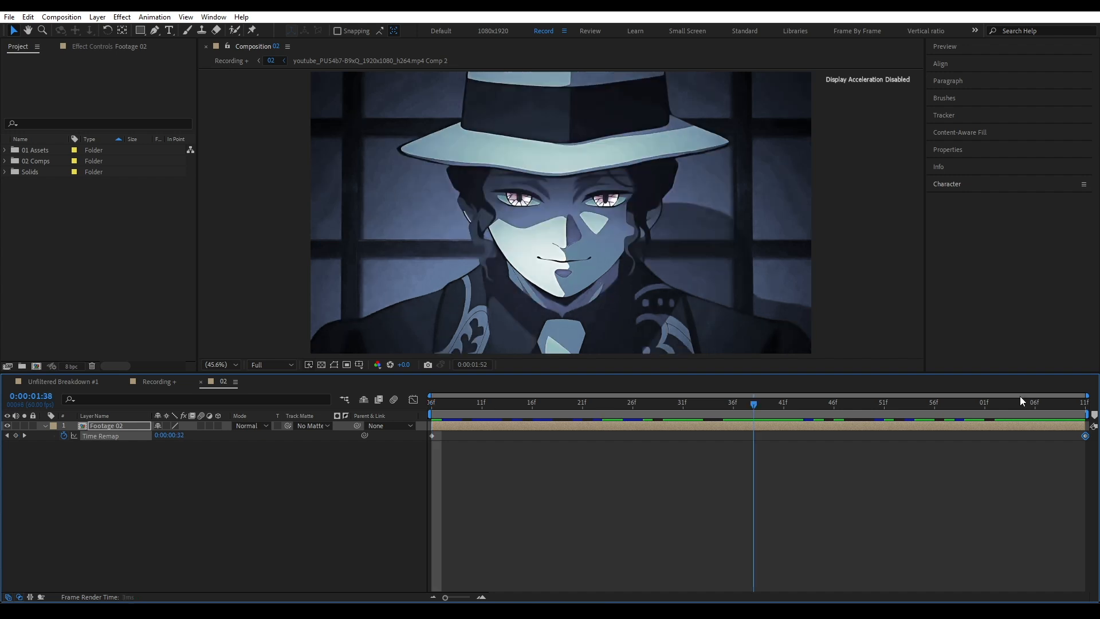
- Move the last time remap keyframe to 0:00:02:10, add a keyframe one frame earlier at 0:00:02:09, and select the last one for deletion
{"action": "left_click_drag", "start_coordinate": [1085, 436], "coordinate": [1075, 437]}
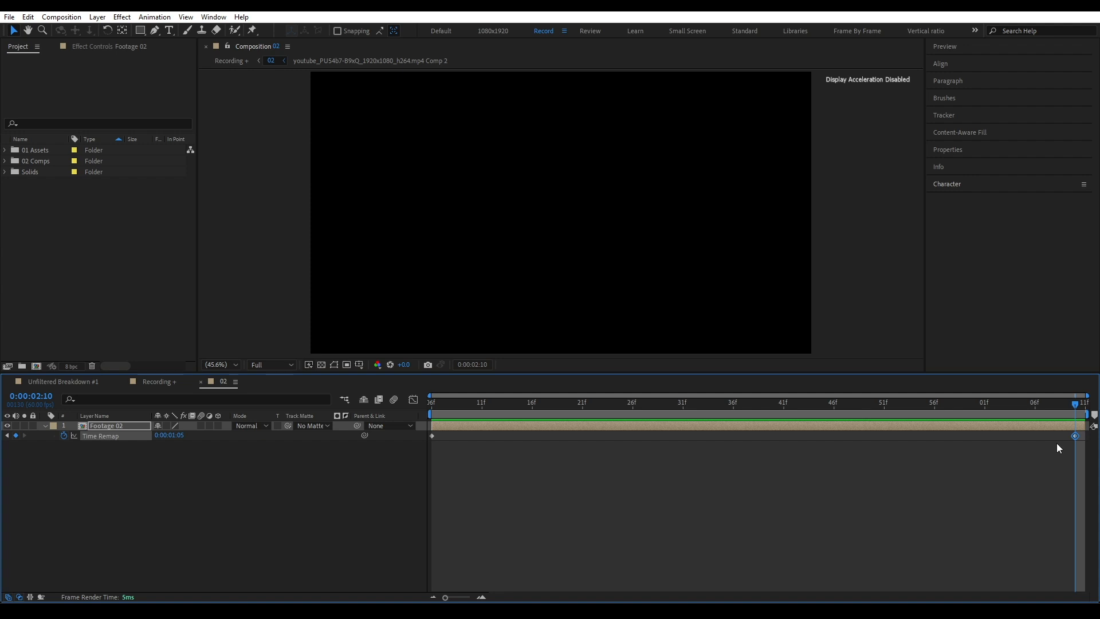
{"action": "key", "text": "Page_Up"}
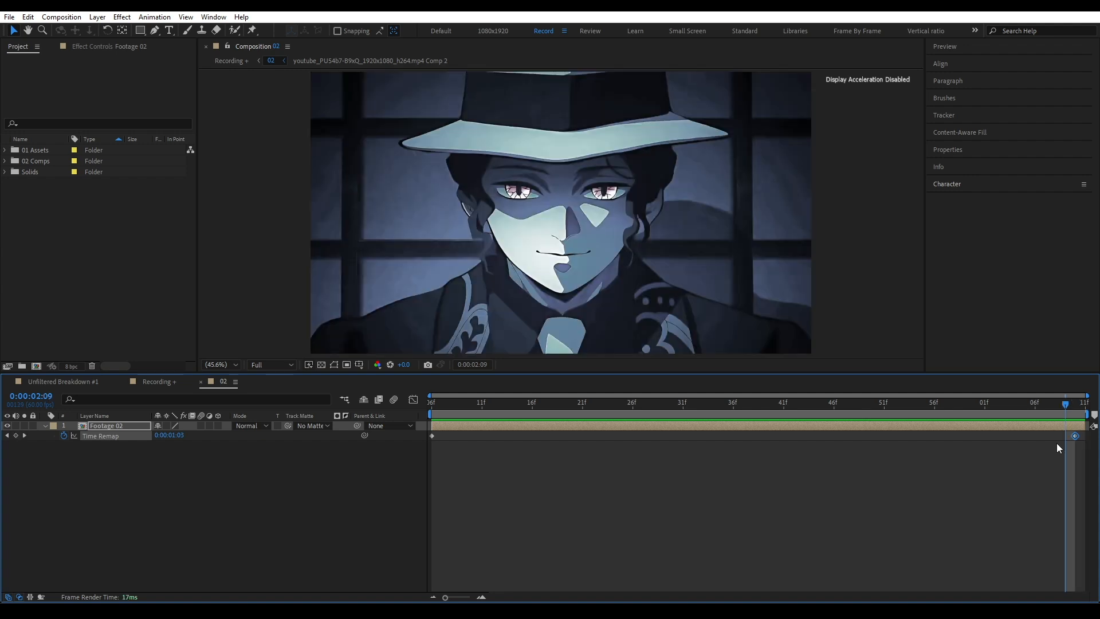
{"action": "left_click", "coordinate": [16, 435]}
{"action": "key", "text": "Page_Down"}
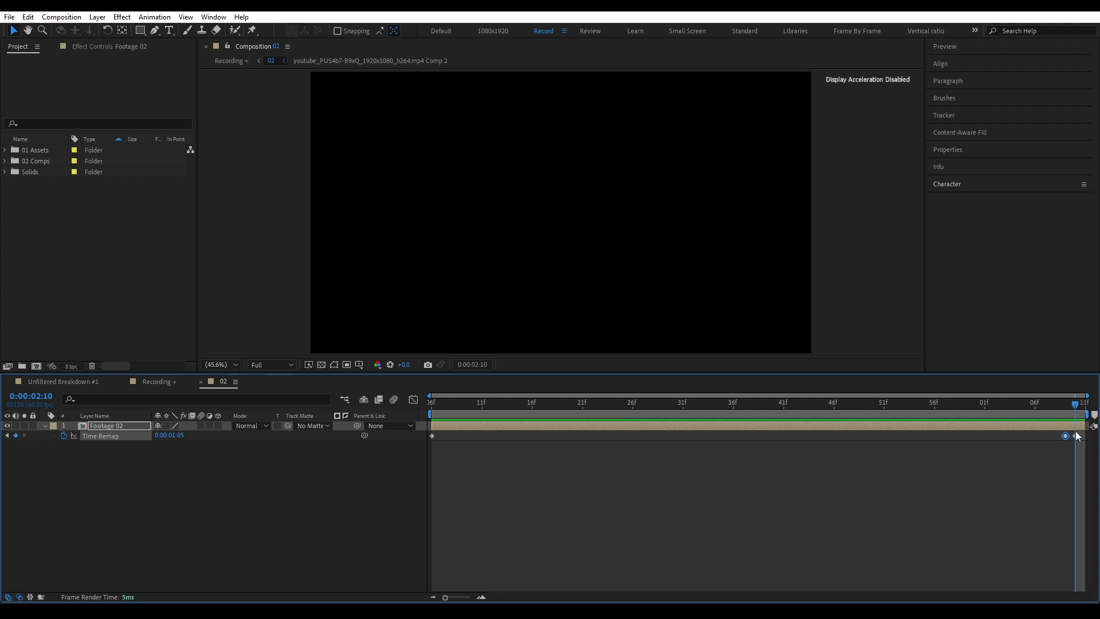
{"action": "left_click", "coordinate": [1076, 436]}
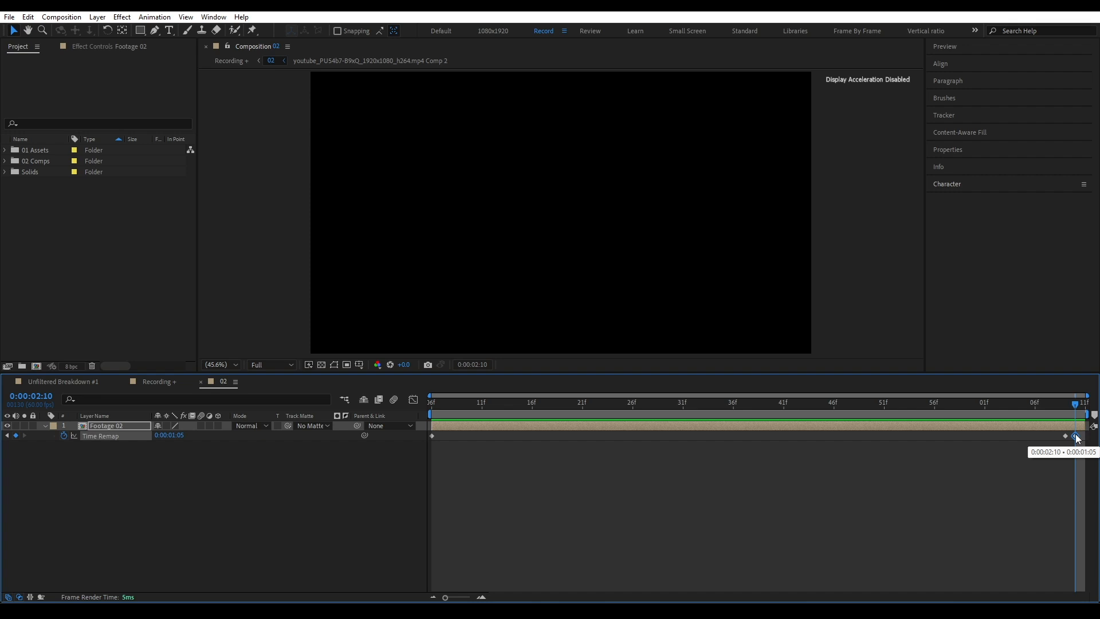
- Keep only the 0:00:02:09 end keyframe, move it to 0:00:01:36, and copy the first keyframe to 0:00:02:10
{"action": "left_click_drag", "start_coordinate": [1077, 437], "coordinate": [734, 472]}
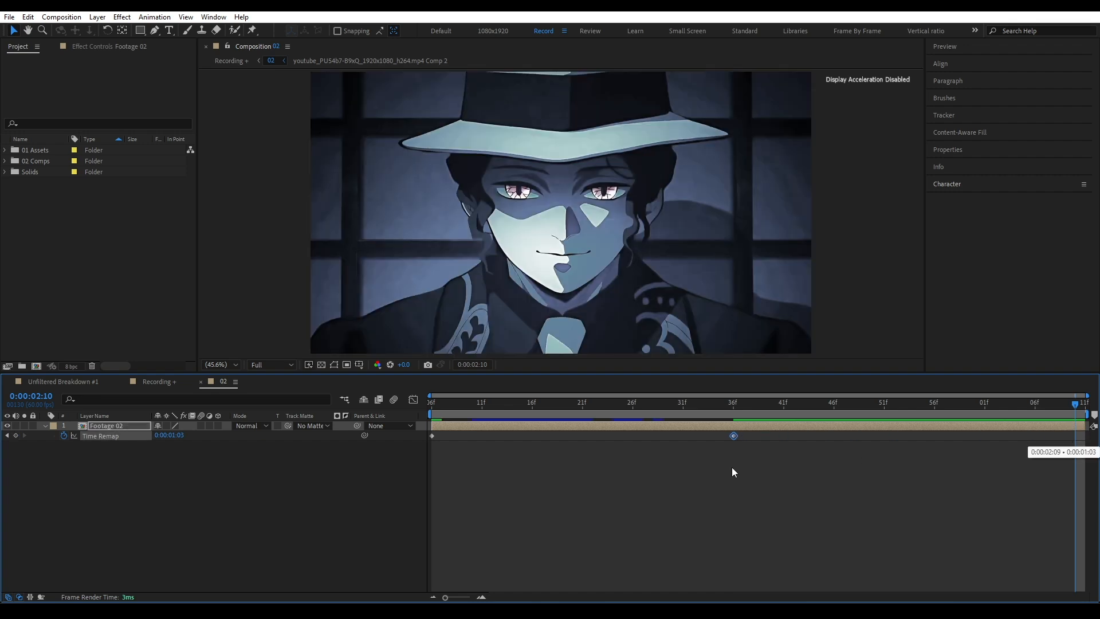
{"action": "key", "text": "Home"}
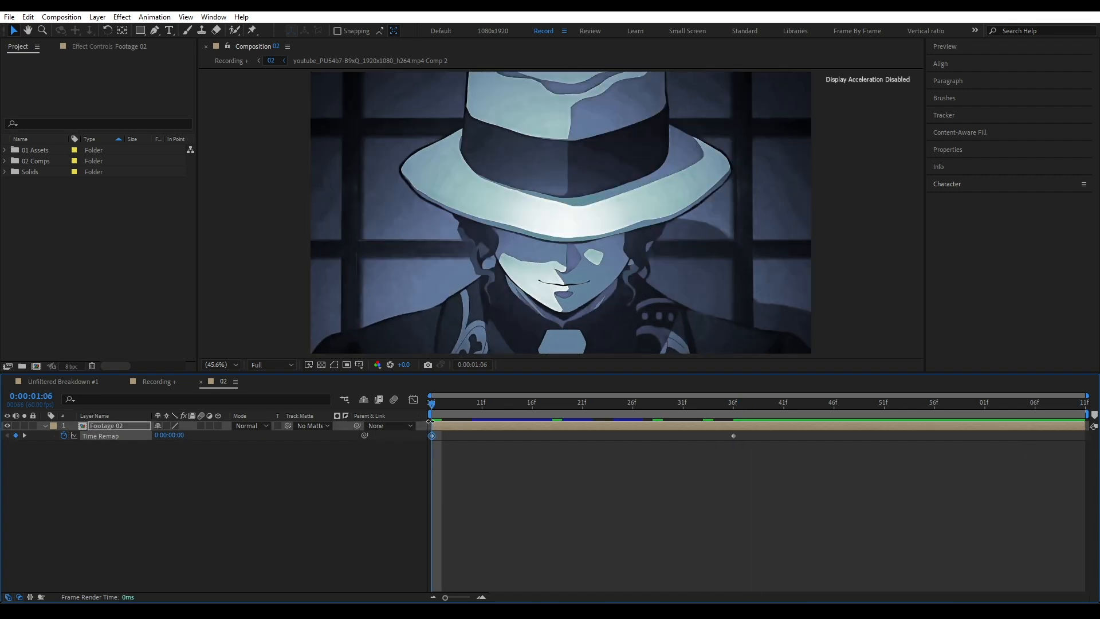
{"action": "left_click_drag", "start_coordinate": [446, 408], "coordinate": [1081, 412]}
{"action": "key", "text": "ctrl+v"}
{"action": "left_click", "coordinate": [1015, 467]}
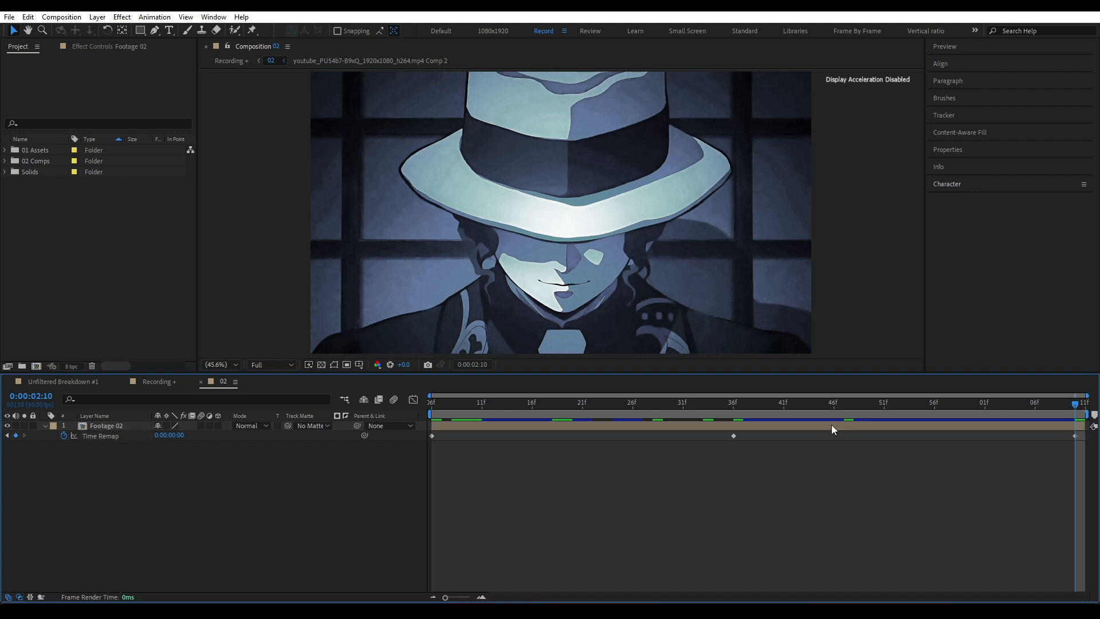
- Play back the forward-and-reverse time remap of Footage 02 from the start
{"action": "left_click_drag", "start_coordinate": [825, 405], "coordinate": [274, 456]}
{"action": "key", "text": "space"}
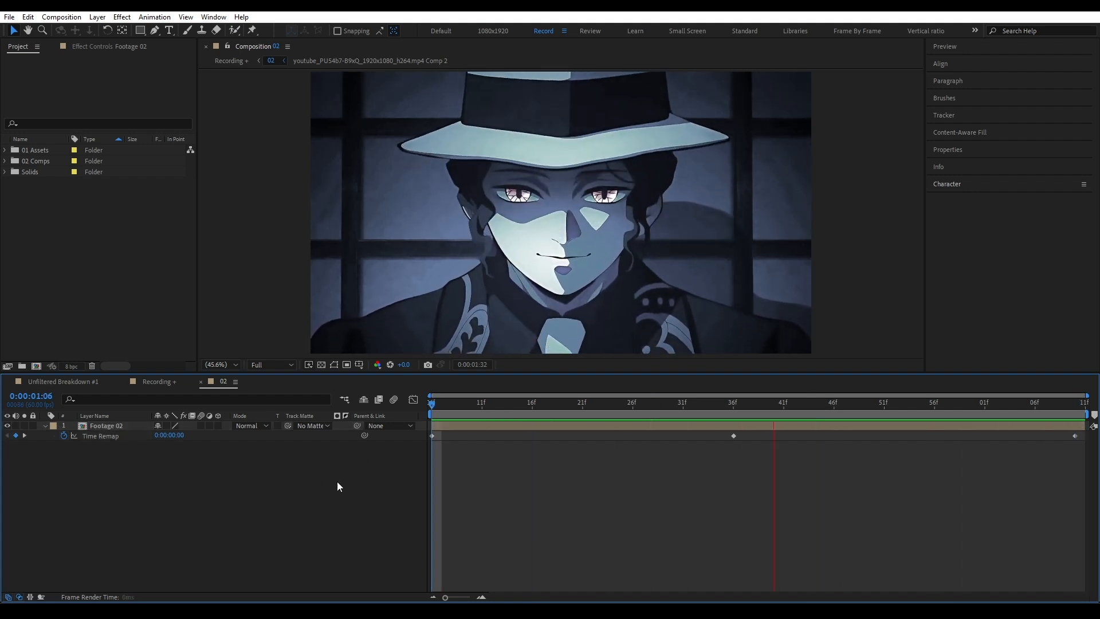
{"action": "key", "text": "space"}
- Apply Easy Ease to all three time remap keyframes and show their value curve in the Graph Editor
{"action": "left_click_drag", "start_coordinate": [292, 513], "coordinate": [1092, 434]}
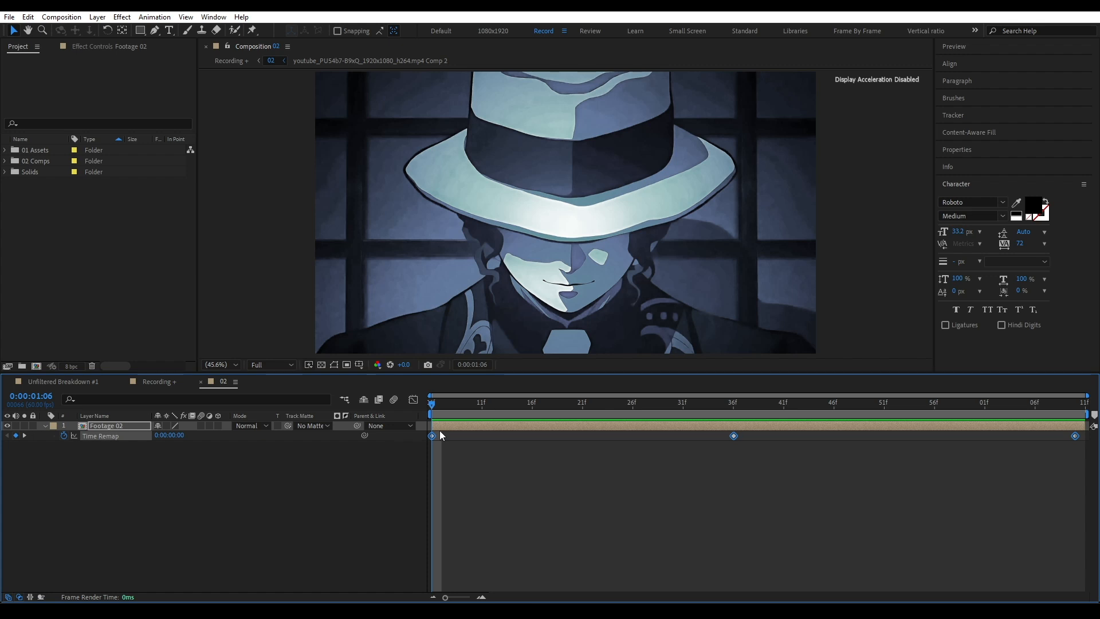
{"action": "left_click", "coordinate": [413, 399]}
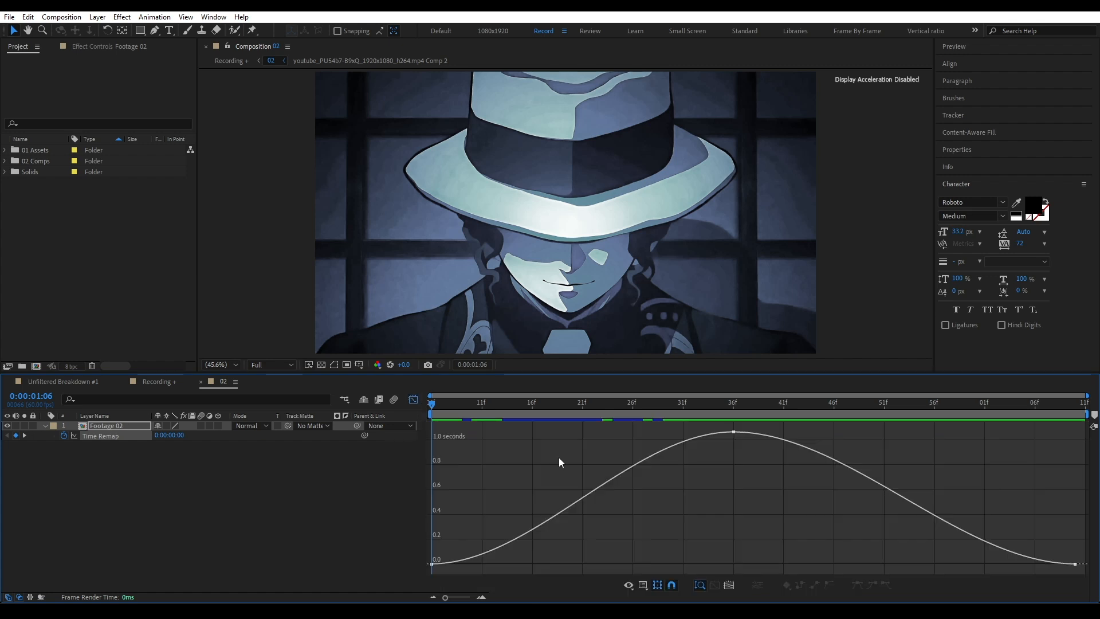
{"action": "right_click", "coordinate": [649, 505]}
{"action": "left_click", "coordinate": [614, 514]}
- Pull the first keyframe's outgoing handle steeply upward for a fast start to the time remap curve, and preview it
{"action": "left_click_drag", "start_coordinate": [502, 493], "coordinate": [426, 569]}
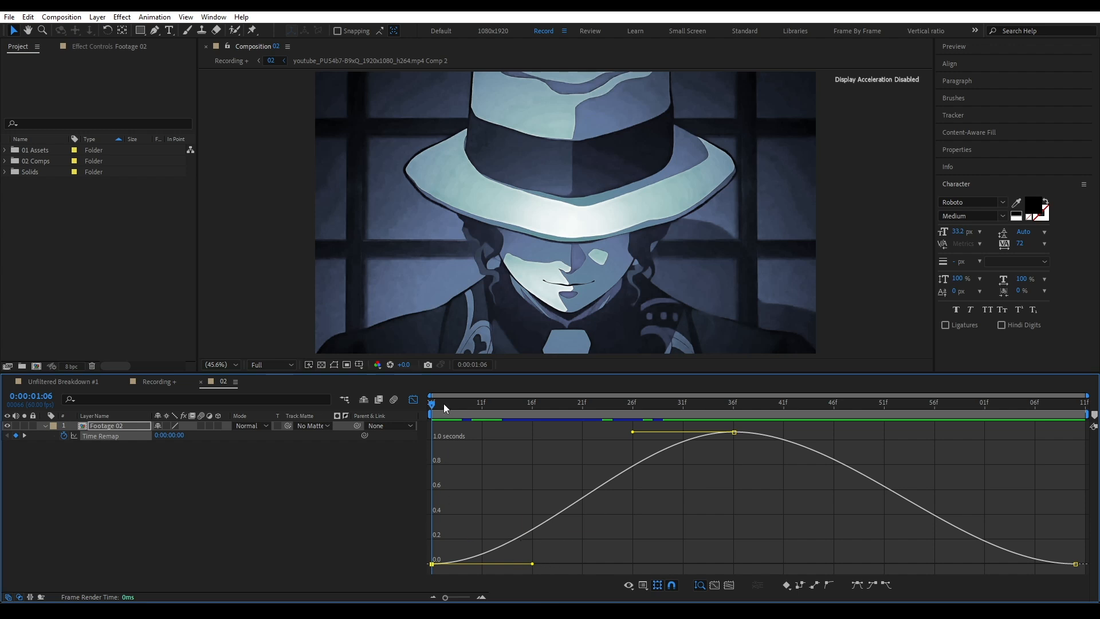
{"action": "left_click_drag", "start_coordinate": [483, 518], "coordinate": [432, 578]}
{"action": "left_click_drag", "start_coordinate": [531, 563], "coordinate": [453, 454]}
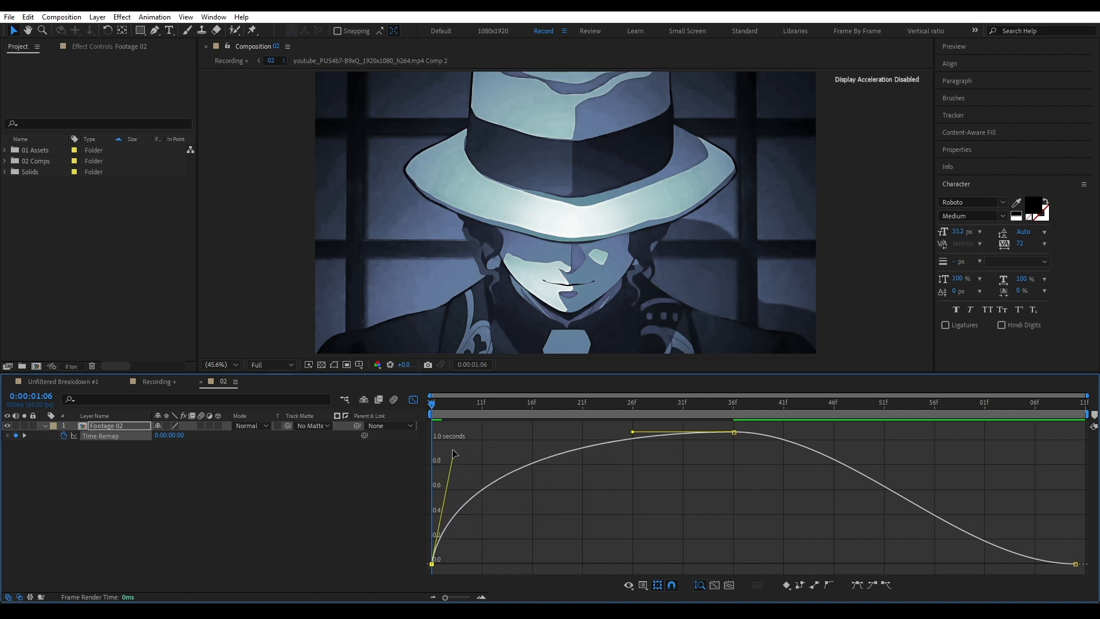
{"action": "key", "text": "space"}
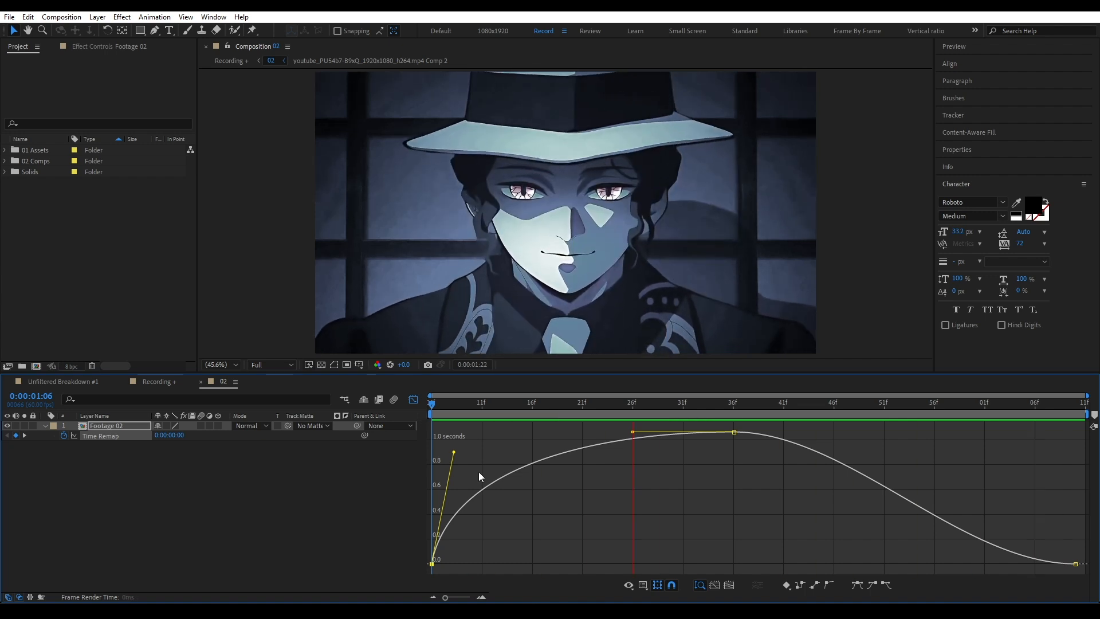
- Pull the last keyframe's incoming handle steeply upward so the time remap curve drops quickly at the end, and preview it
{"action": "left_click_drag", "start_coordinate": [873, 510], "coordinate": [1082, 572]}
{"action": "key", "text": "ctrl+a"}
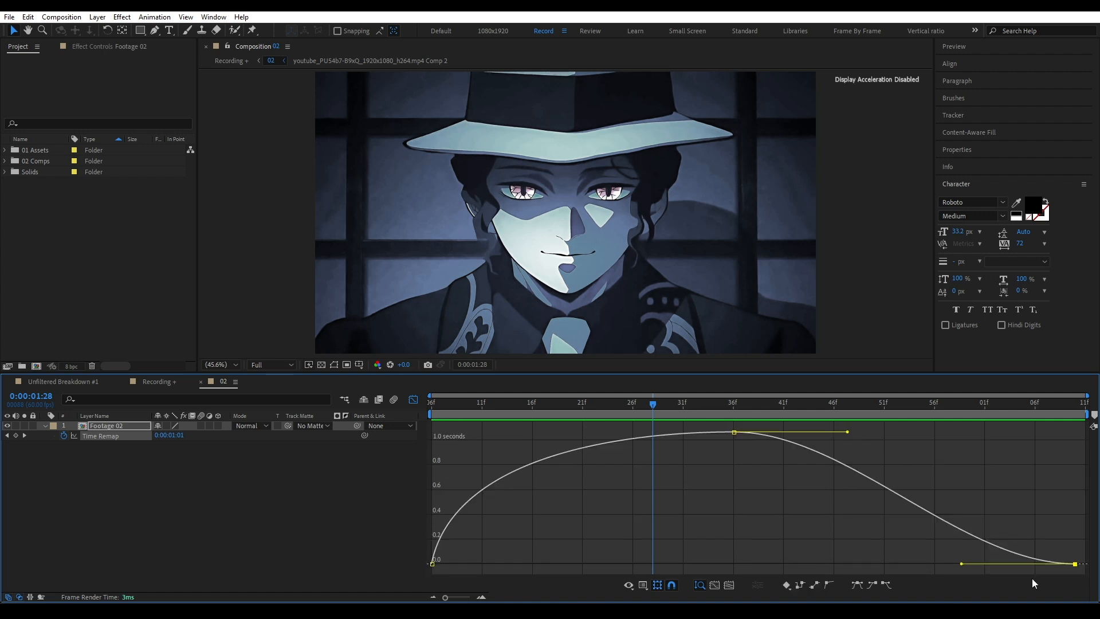
{"action": "left_click_drag", "start_coordinate": [962, 565], "coordinate": [1064, 457]}
{"action": "key", "text": "space"}
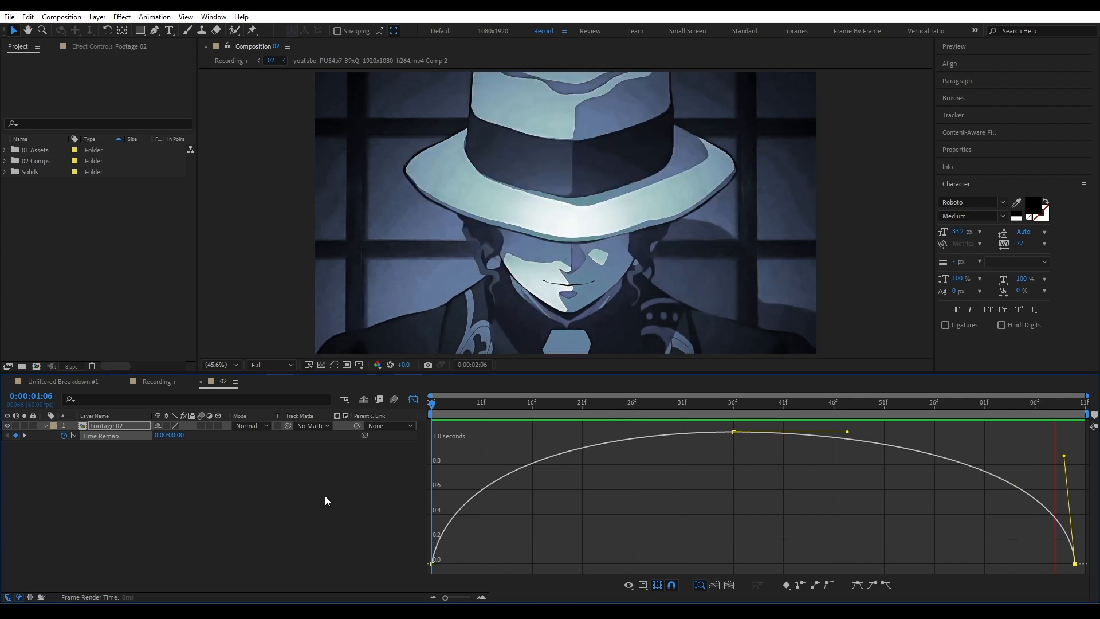
{"action": "key", "text": "space"}
- Soften the handles of the first and last keyframes into a gentler, symmetrical arc and play back the result
{"action": "left_click_drag", "start_coordinate": [531, 527], "coordinate": [420, 573]}
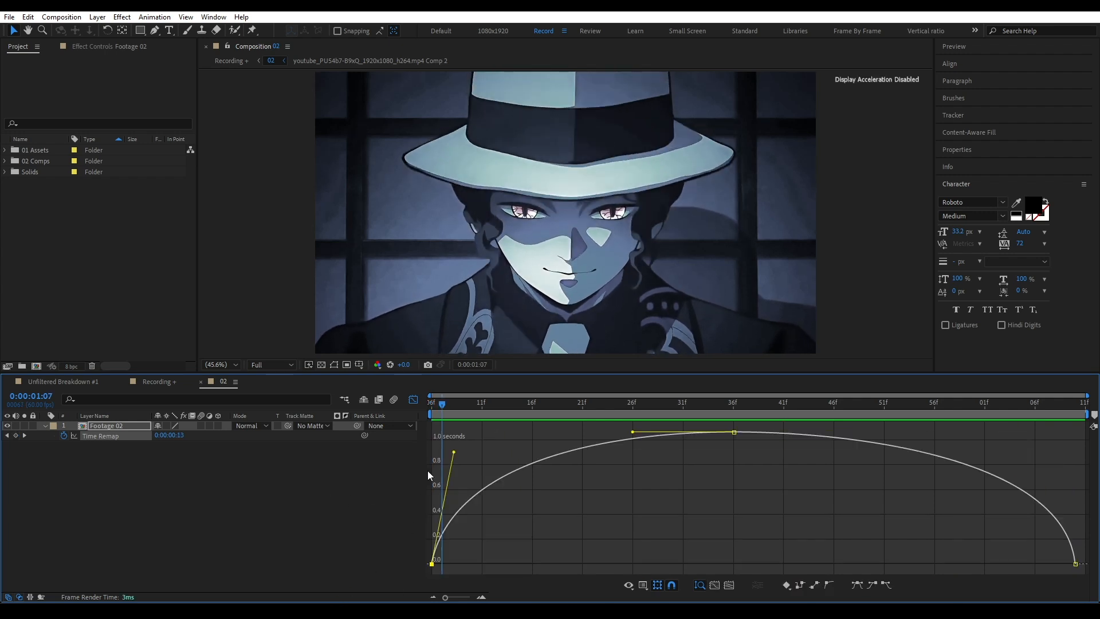
{"action": "left_click_drag", "start_coordinate": [454, 452], "coordinate": [472, 457]}
{"action": "left_click_drag", "start_coordinate": [1084, 573], "coordinate": [974, 470]}
{"action": "left_click_drag", "start_coordinate": [1064, 454], "coordinate": [1007, 461]}
{"action": "left_click_drag", "start_coordinate": [498, 533], "coordinate": [421, 573]}
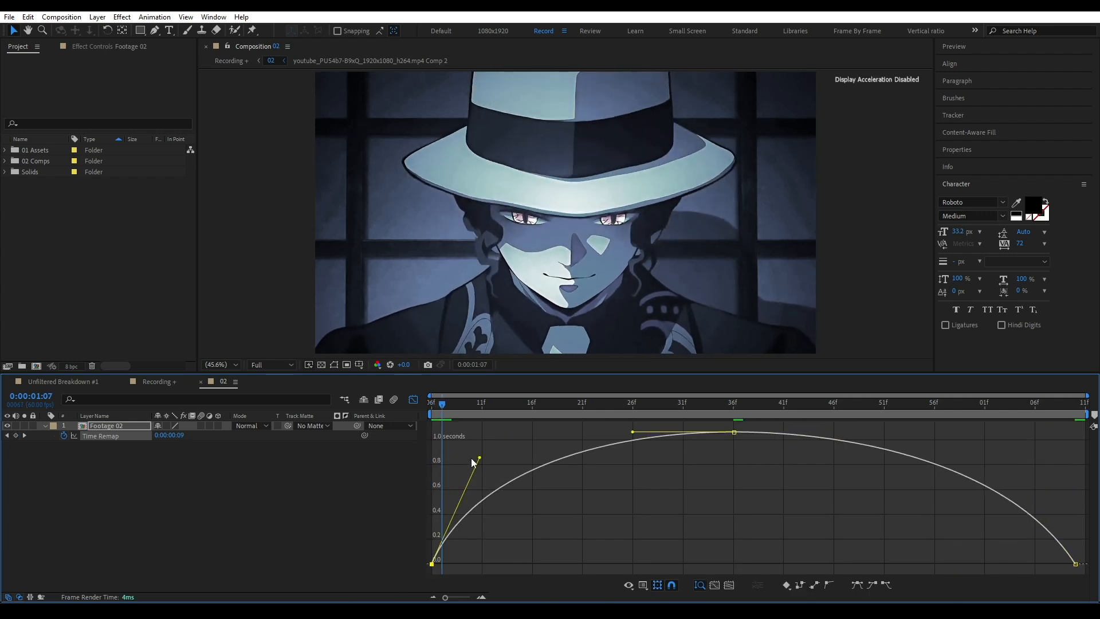
{"action": "left_click_drag", "start_coordinate": [472, 457], "coordinate": [475, 460]}
{"action": "key", "text": "space"}
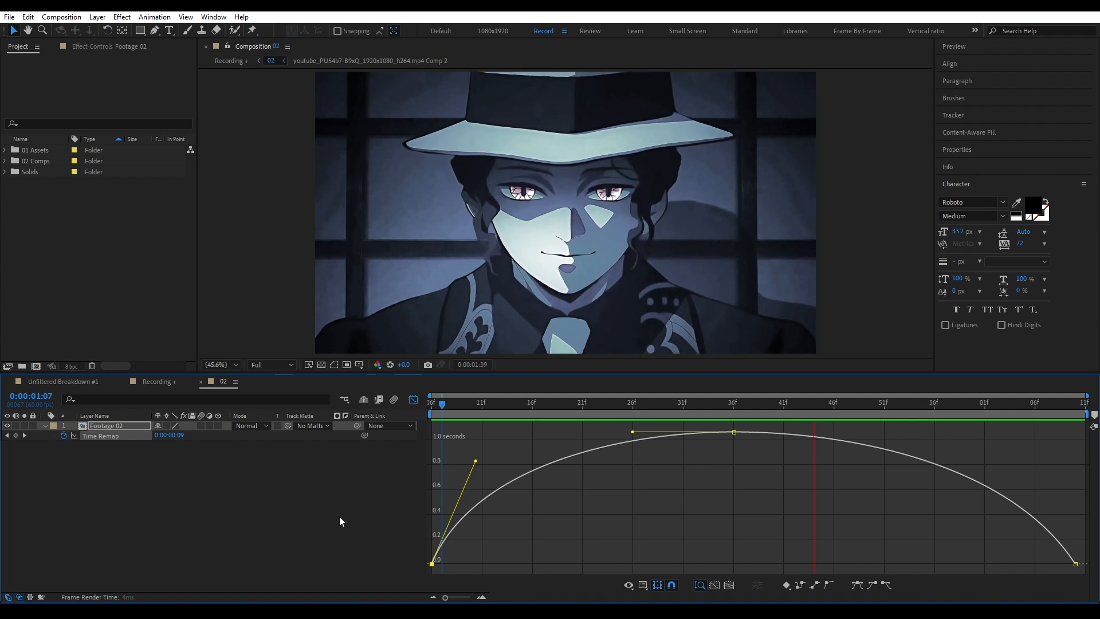
{"action": "key", "text": "space"}
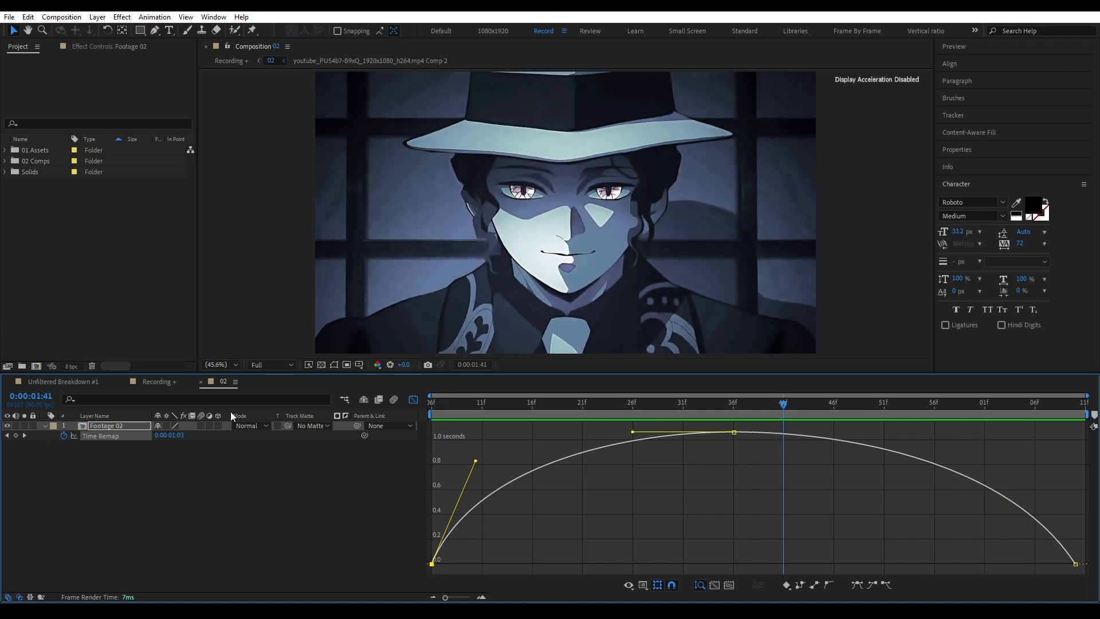
- Close the Graph Editor, return to the composition's first frame, and deselect the layer
{"action": "left_click", "coordinate": [413, 399]}
{"action": "key", "text": "Home"}
{"action": "left_click", "coordinate": [198, 530]}
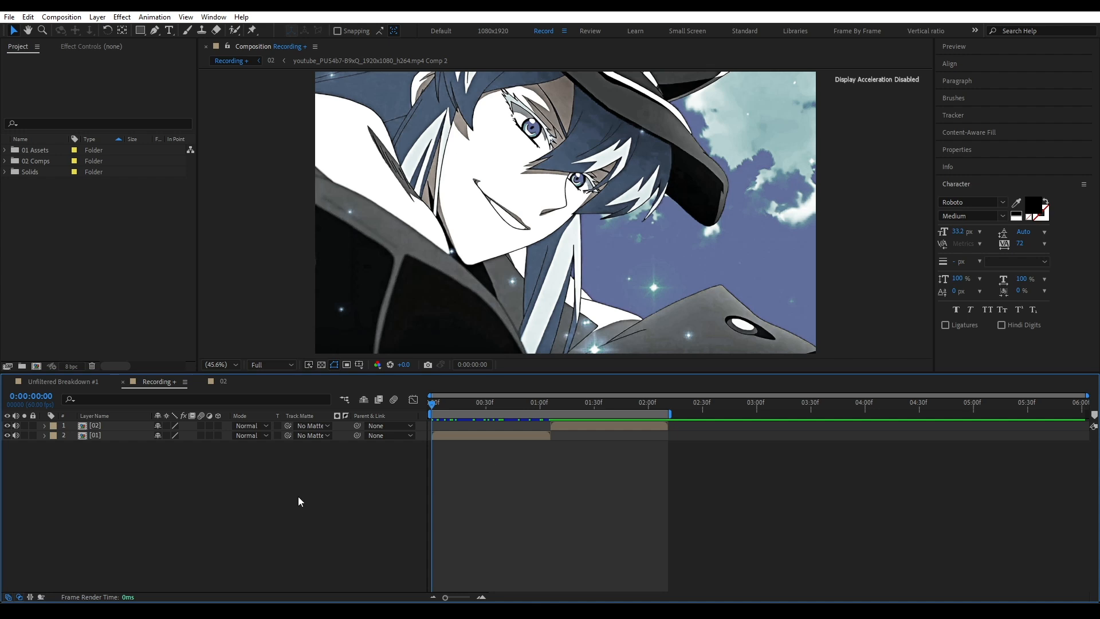
{"action": "right_click", "coordinate": [307, 511]}
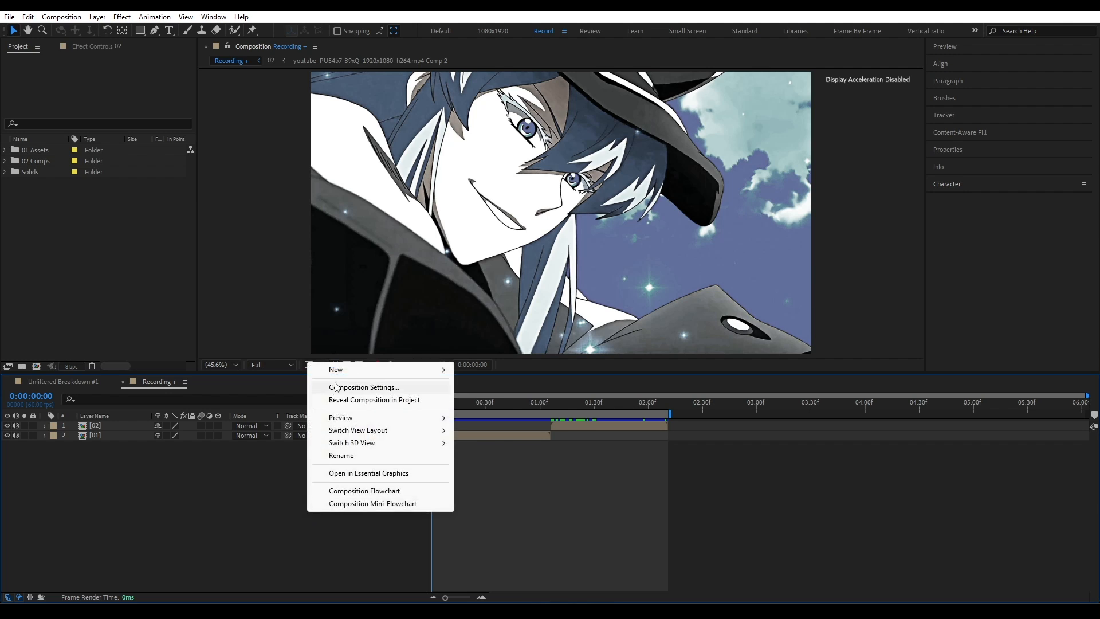
{"action": "mouse_move", "coordinate": [401, 370]}
{"action": "left_click", "coordinate": [539, 438]}
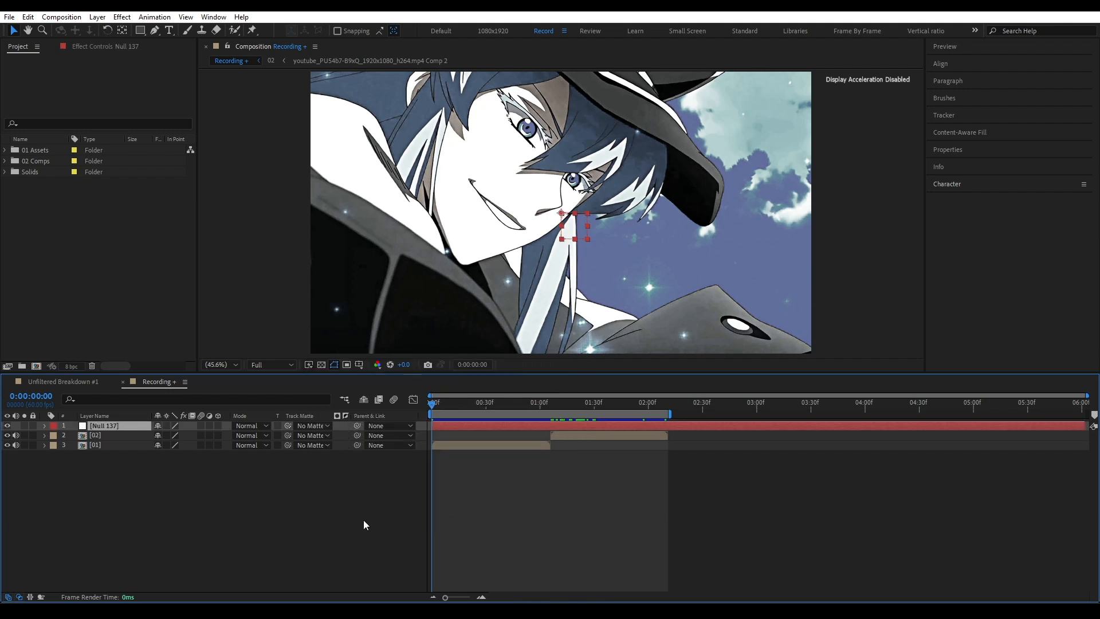
{"action": "key", "text": "Delete"}
- Add a null object directly above the 01 layer, trimmed to that clip's length, and duplicate it
{"action": "key", "text": "ctrl+alt+shift+y"}
{"action": "left_click_drag", "start_coordinate": [108, 424], "coordinate": [110, 442]}
{"action": "left_click_drag", "start_coordinate": [432, 407], "coordinate": [455, 409]}
{"action": "key", "text": "alt+bracketright"}
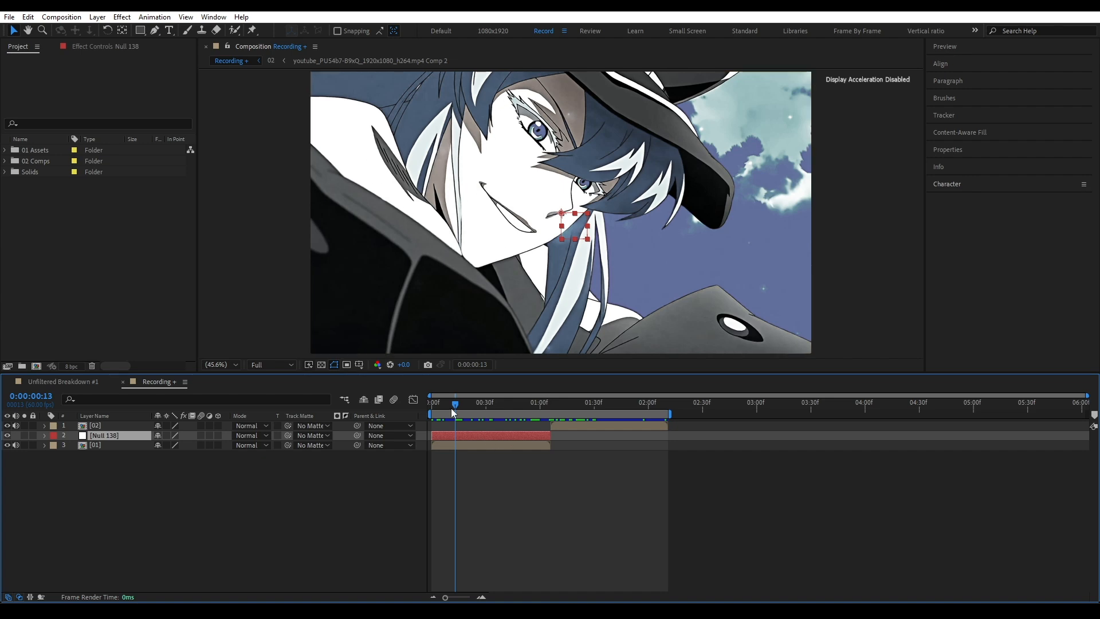
{"action": "mouse_move", "coordinate": [452, 411]}
{"action": "left_mouse_down"}
{"action": "mouse_move", "coordinate": [593, 406]}
{"action": "mouse_move", "coordinate": [437, 406]}
{"action": "left_mouse_up"}
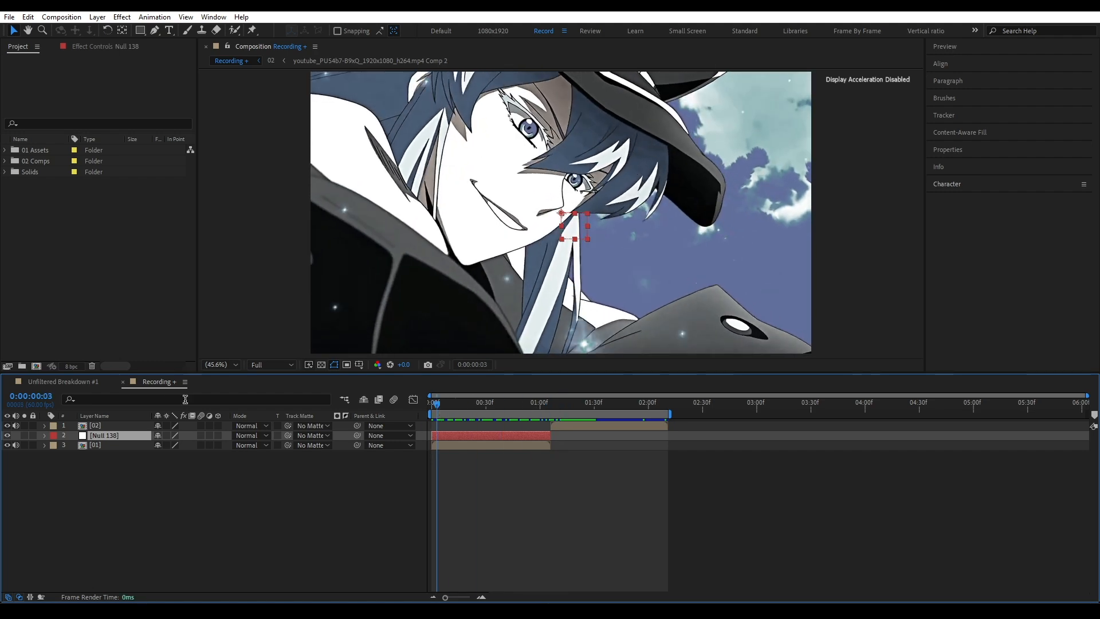
{"action": "key", "text": "ctrl+d"}
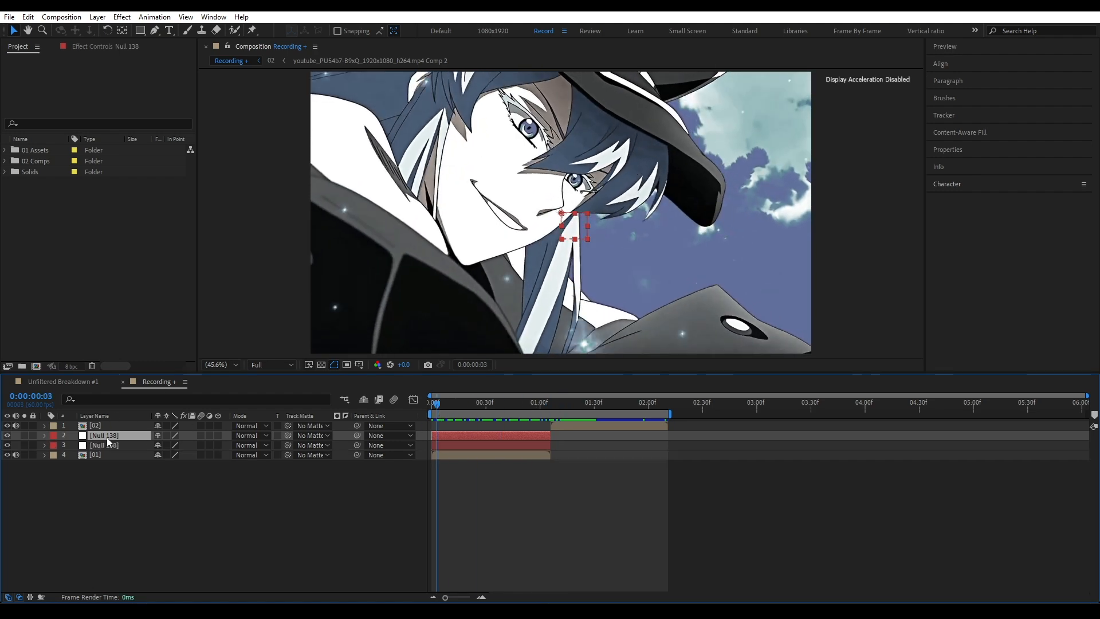
- Duplicate both nulls, place the copies above the 02 layer, and align them in time with the 02 clip
{"action": "left_click", "coordinate": [567, 404]}
{"action": "left_click", "coordinate": [569, 403]}
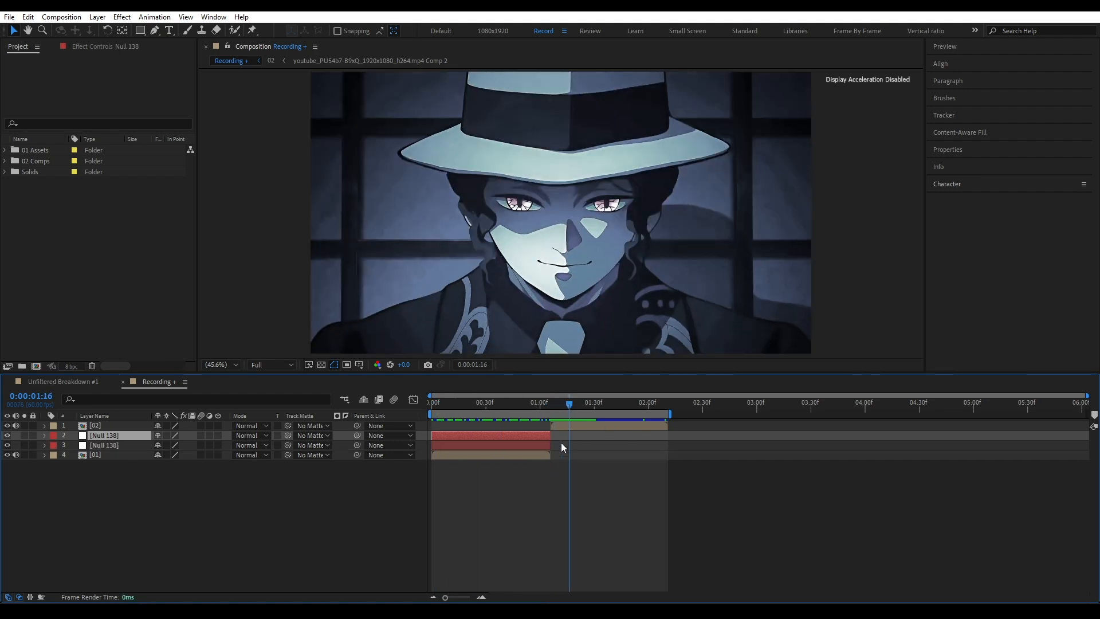
{"action": "left_click", "coordinate": [104, 445], "text": "shift"}
{"action": "key", "text": "ctrl+d"}
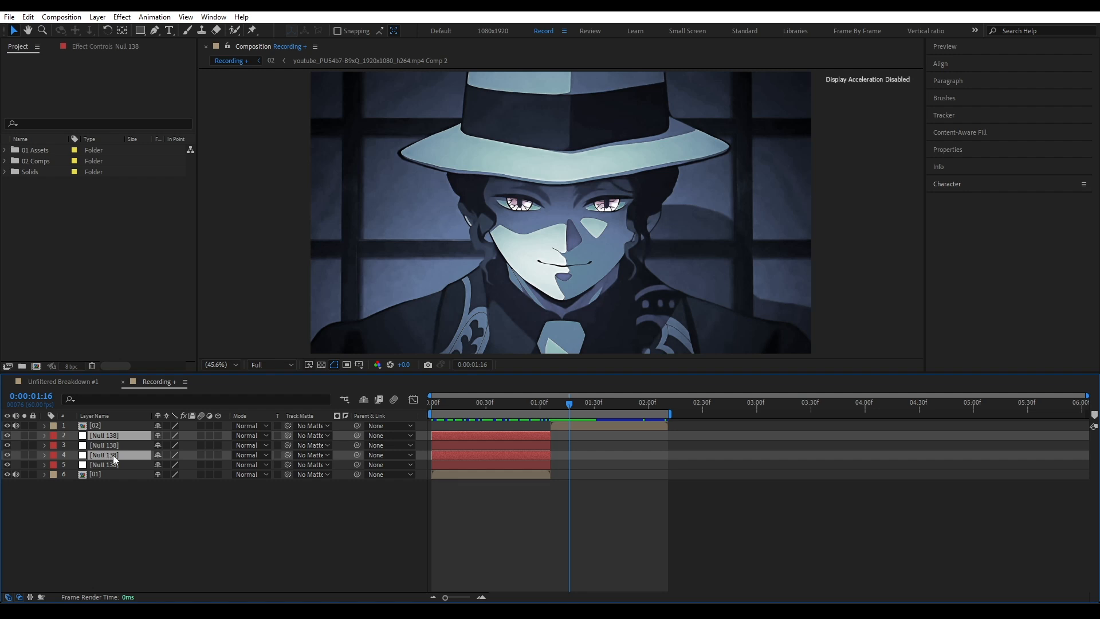
{"action": "left_click_drag", "start_coordinate": [110, 455], "coordinate": [111, 428]}
{"action": "left_click_drag", "start_coordinate": [516, 425], "coordinate": [633, 425]}
{"action": "scroll", "coordinate": [569, 434], "scroll_direction": "up", "scroll_amount": 3}
{"action": "scroll", "coordinate": [488, 444], "scroll_direction": "down", "scroll_amount": 6}
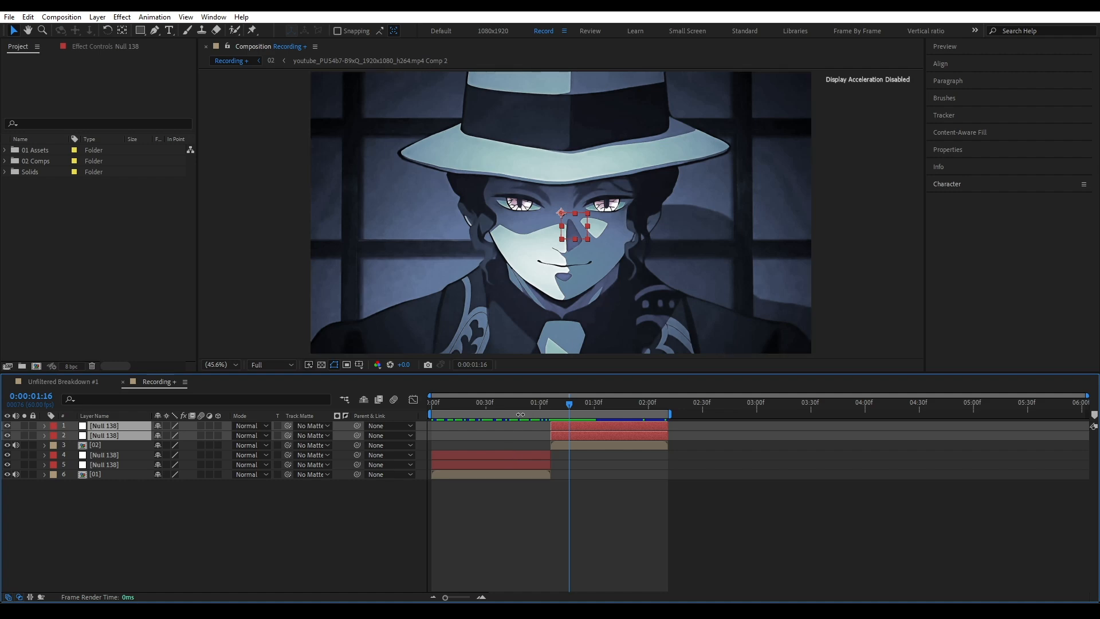
- For each clip, parent the clip to the null directly above it, and that null to the upper null
{"action": "key", "text": "Home"}
{"action": "left_click", "coordinate": [152, 502]}
{"action": "left_click", "coordinate": [108, 475]}
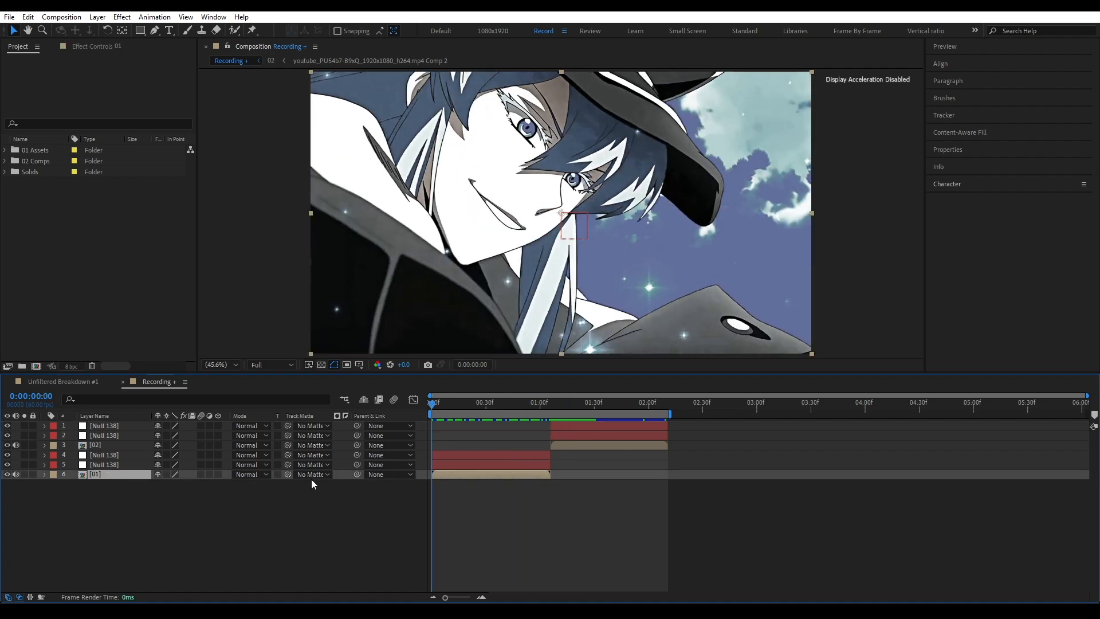
{"action": "left_click_drag", "start_coordinate": [357, 475], "coordinate": [108, 455]}
{"action": "left_click_drag", "start_coordinate": [357, 445], "coordinate": [108, 436]}
{"action": "left_click_drag", "start_coordinate": [357, 435], "coordinate": [108, 426]}
{"action": "left_click", "coordinate": [264, 504]}
- Shorten the work area to end with the 01 clip and return to the composition's first frame
{"action": "left_click_drag", "start_coordinate": [434, 405], "coordinate": [601, 404]}
{"action": "left_click_drag", "start_coordinate": [667, 416], "coordinate": [563, 414]}
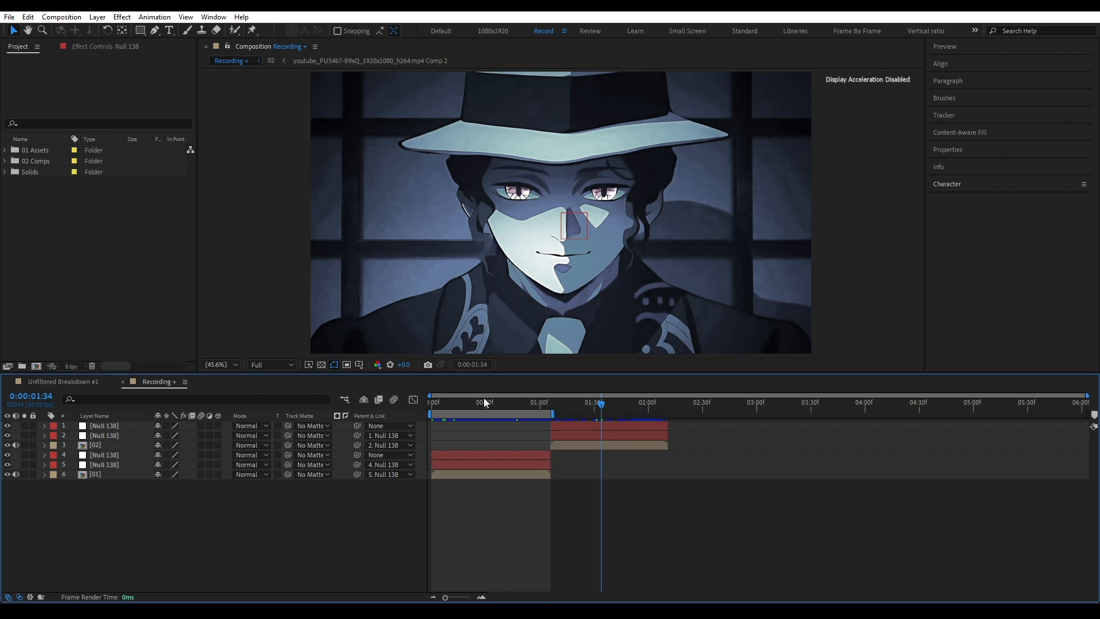
{"action": "left_click_drag", "start_coordinate": [491, 403], "coordinate": [428, 418]}
- Hide the 02 layer and its two nulls from the timeline as shy layers, keeping only the 01 group listed
{"action": "left_click", "coordinate": [106, 427]}
{"action": "left_click", "coordinate": [106, 445], "text": "shift"}
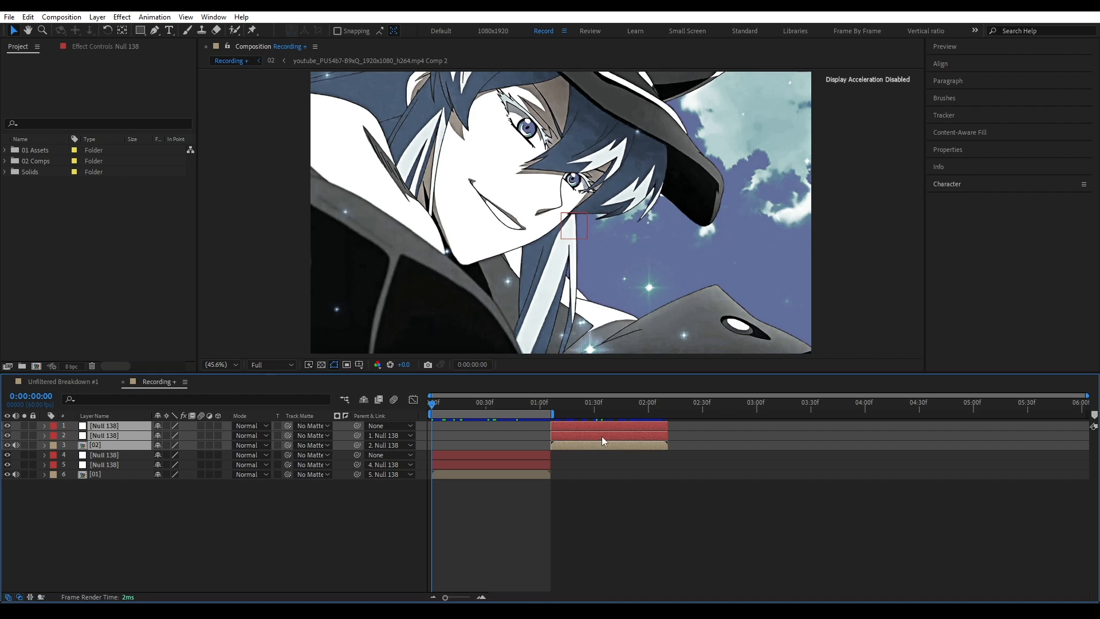
{"action": "key", "text": "Delete"}
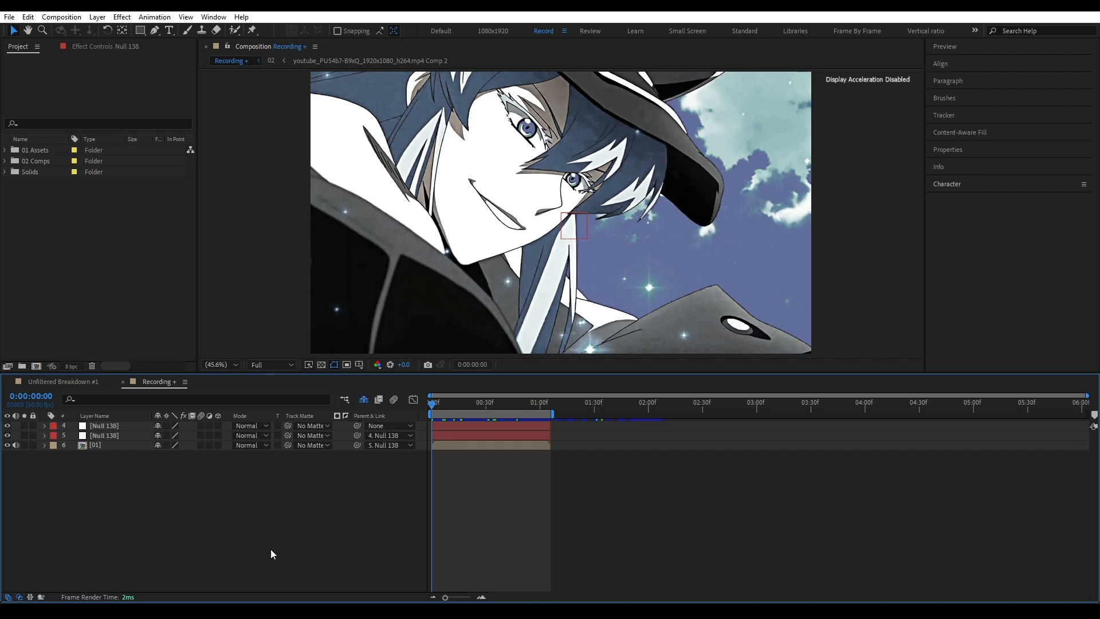
{"action": "key", "text": "ctrl+shift+x"}
- Keyframe the lower null's Scale from 326% at the first frame to 100% near the clip's end
{"action": "left_click", "coordinate": [123, 436]}
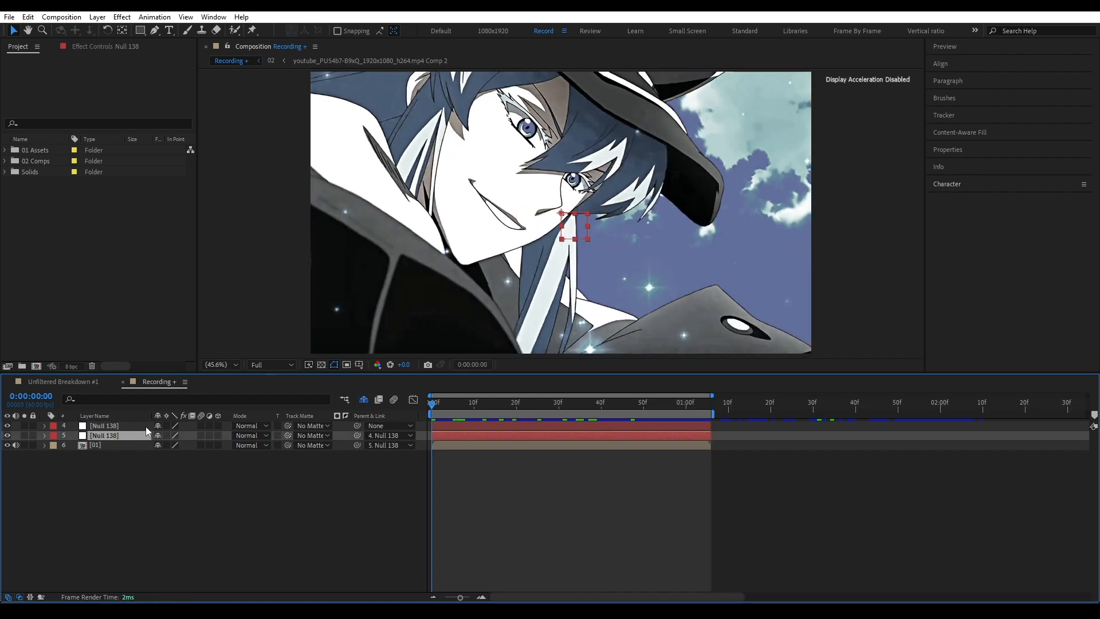
{"action": "key", "text": "s"}
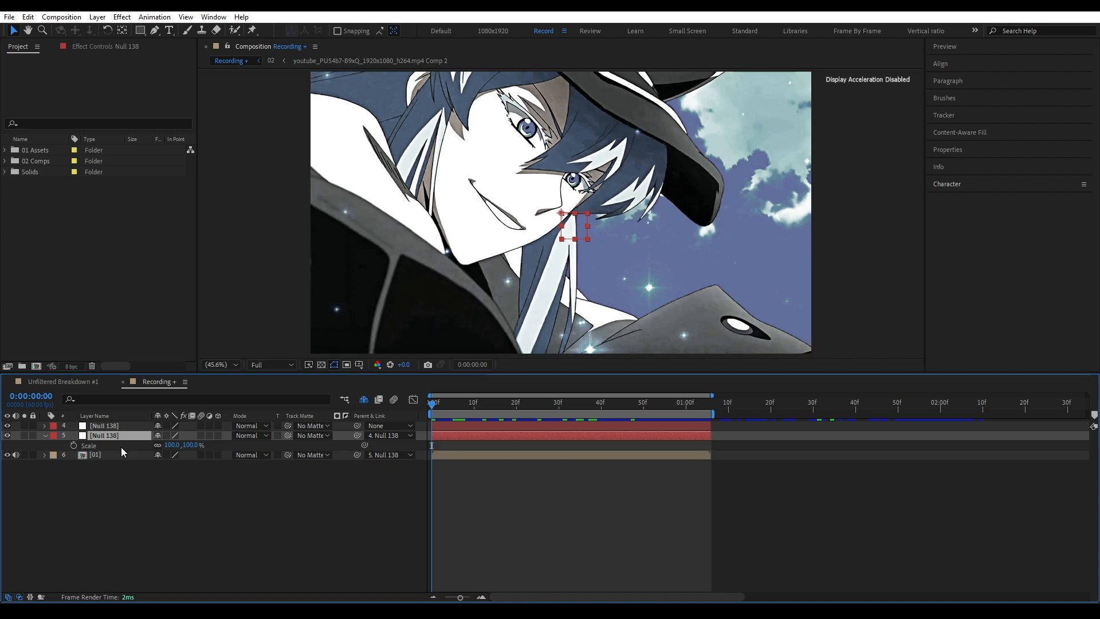
{"action": "left_click", "coordinate": [74, 446]}
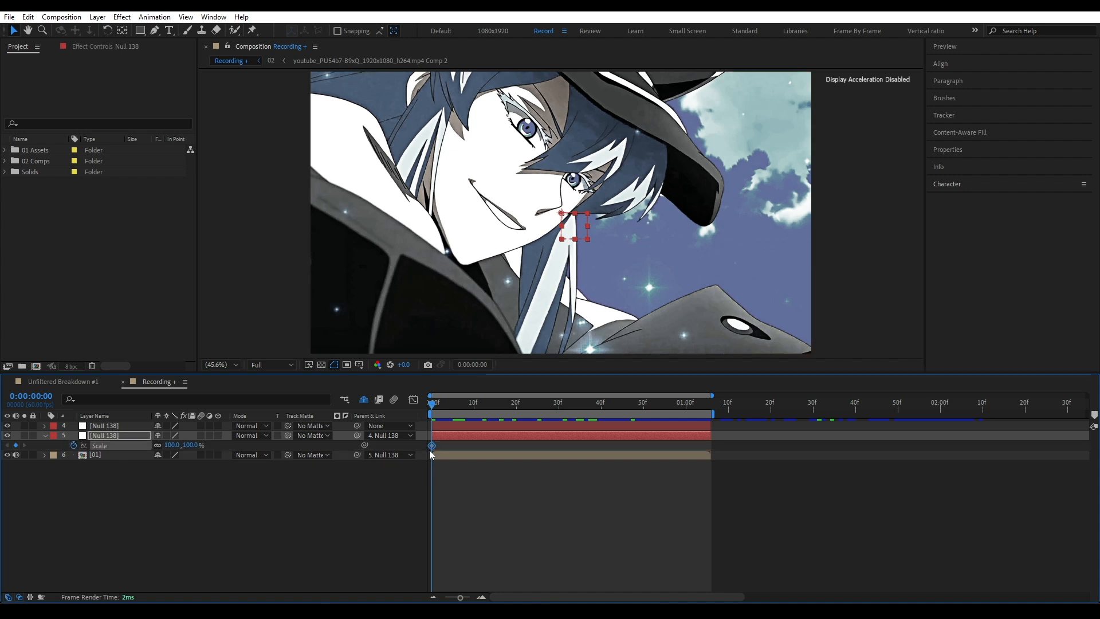
{"action": "left_click_drag", "start_coordinate": [432, 445], "coordinate": [670, 454]}
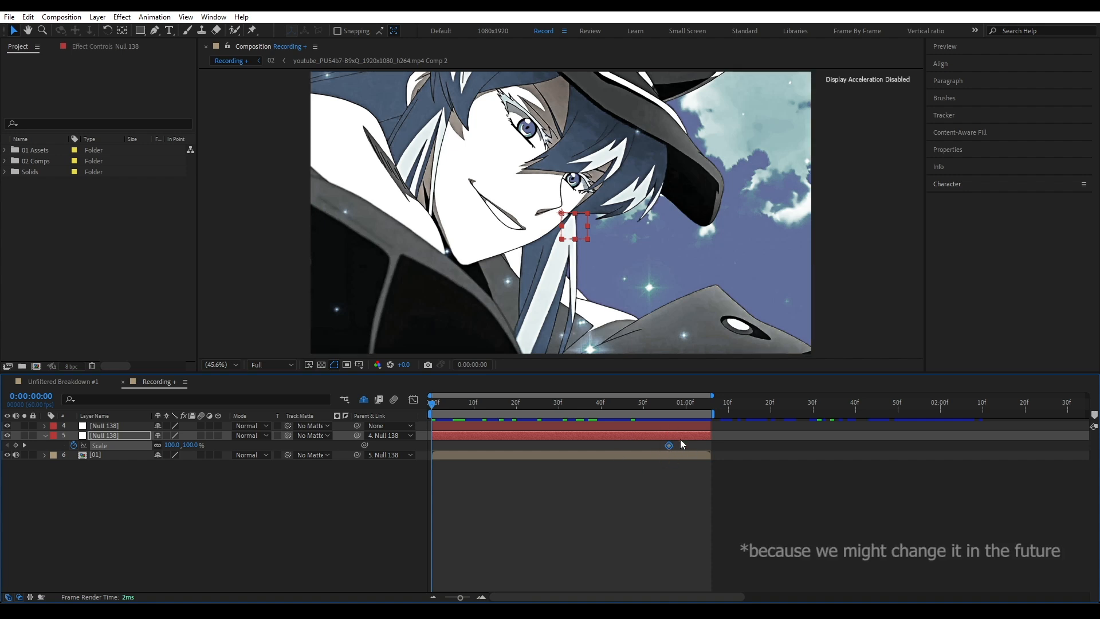
{"action": "key", "text": "space"}
{"action": "key", "text": "space"}
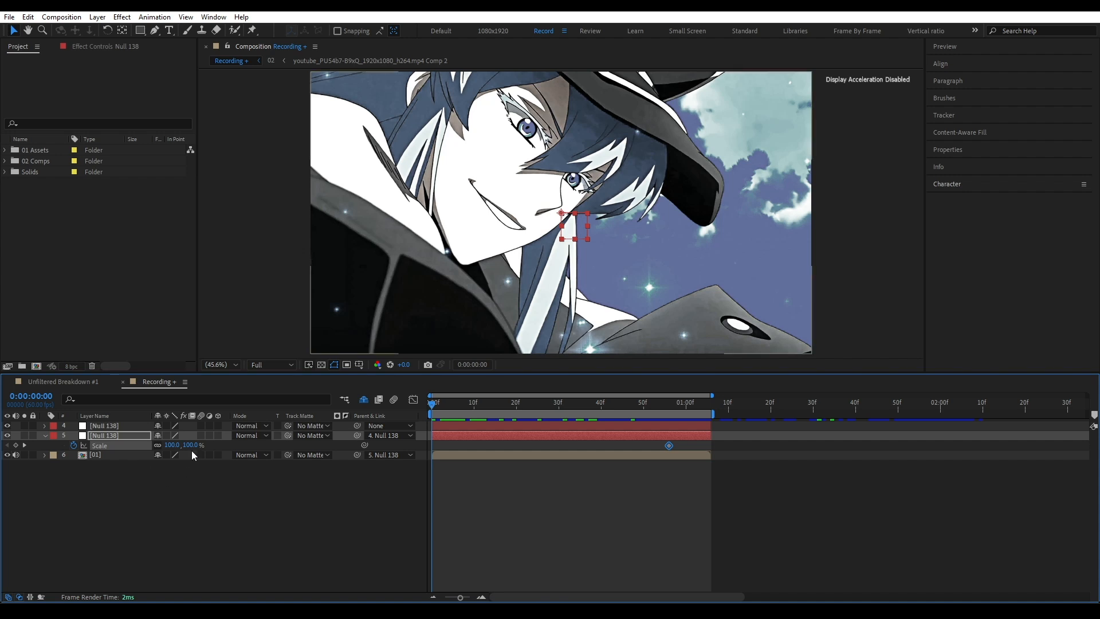
{"action": "left_click_drag", "start_coordinate": [194, 447], "coordinate": [314, 437]}
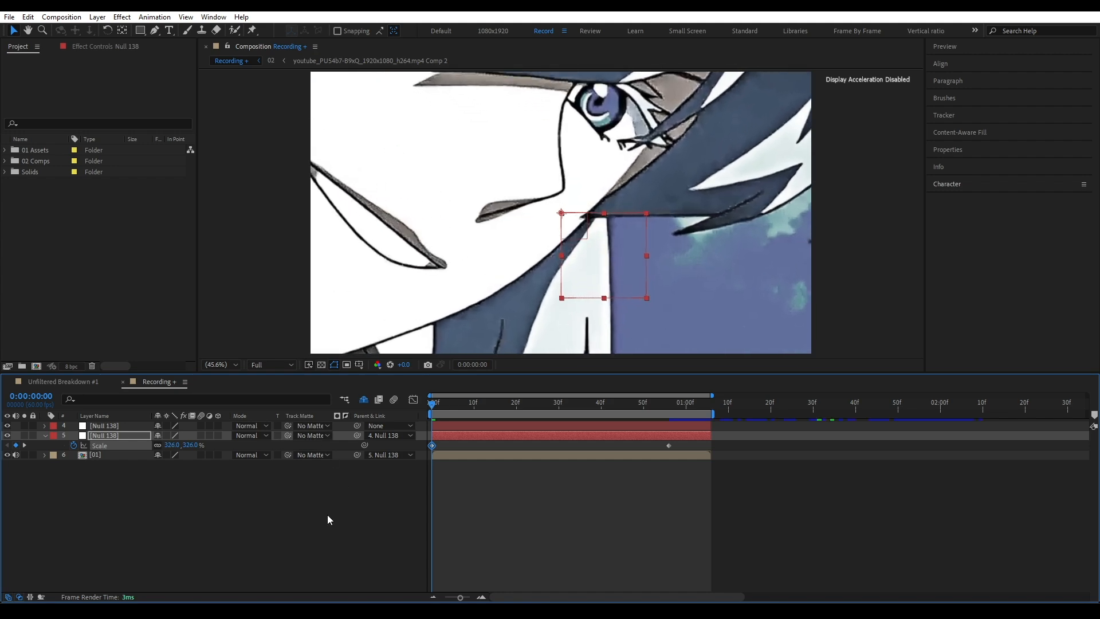
- Easy-ease the lower null's Scale keyframes and select both of them on the value graph
{"action": "mouse_move", "coordinate": [441, 410]}
{"action": "left_mouse_down"}
{"action": "mouse_move", "coordinate": [511, 408]}
{"action": "mouse_move", "coordinate": [431, 408]}
{"action": "left_mouse_up"}
{"action": "key", "text": "F9"}
{"action": "left_click", "coordinate": [412, 400]}
{"action": "right_click", "coordinate": [487, 496]}
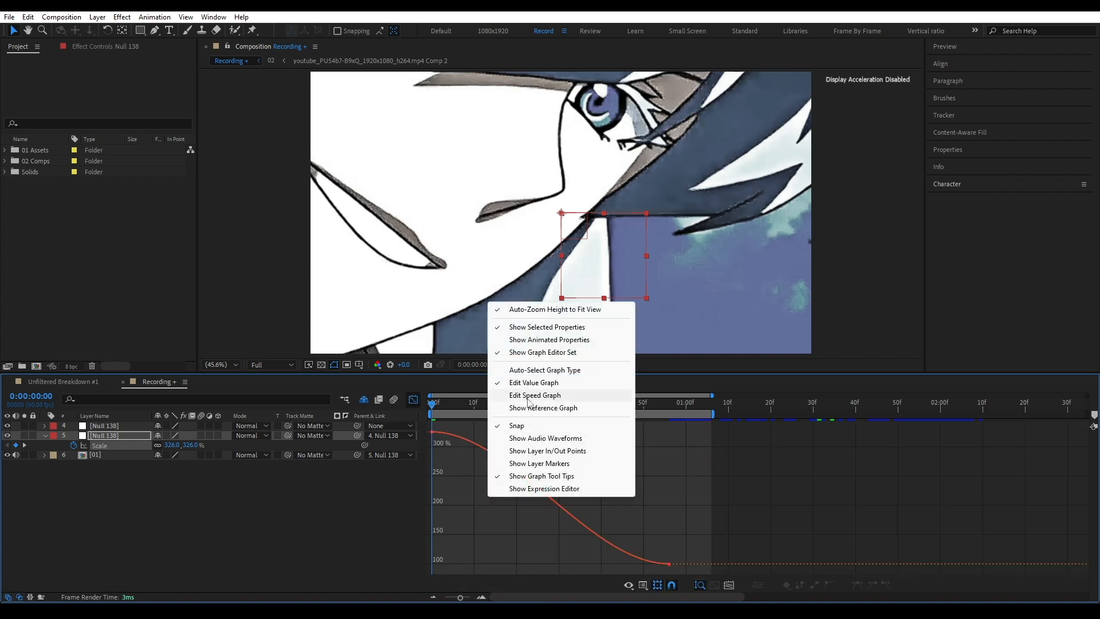
{"action": "left_click", "coordinate": [477, 524]}
{"action": "left_click_drag", "start_coordinate": [513, 511], "coordinate": [435, 427]}
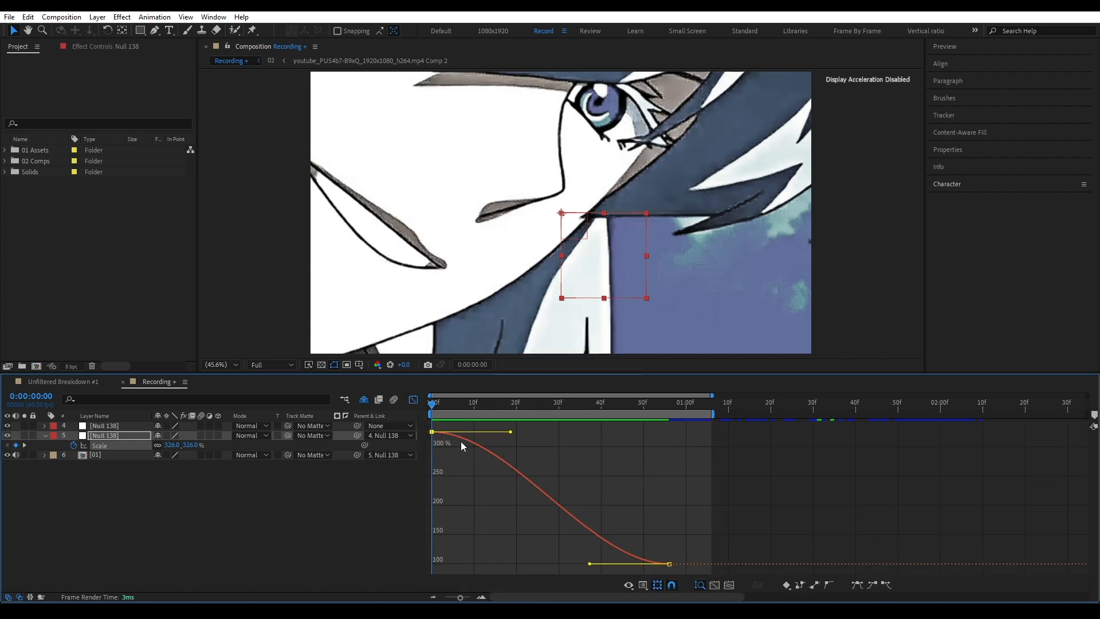
- Shape the lower null's Scale curve to drop steeply at first and then level out, preview it, and close the Graph Editor
{"action": "left_click_drag", "start_coordinate": [512, 434], "coordinate": [382, 544]}
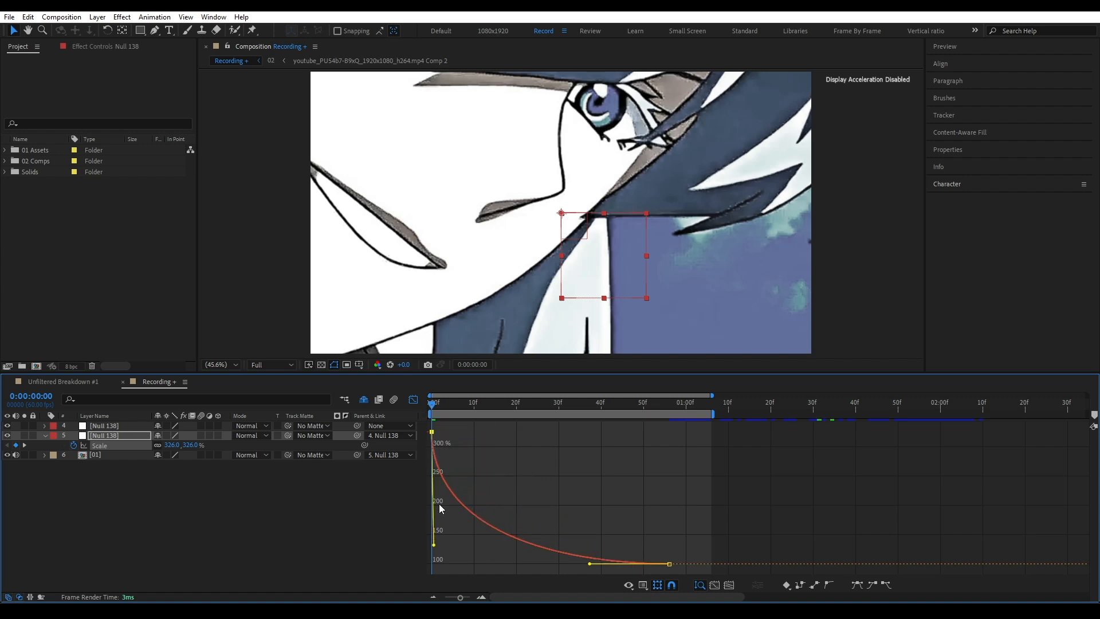
{"action": "left_click_drag", "start_coordinate": [589, 564], "coordinate": [464, 554]}
{"action": "key", "text": "space"}
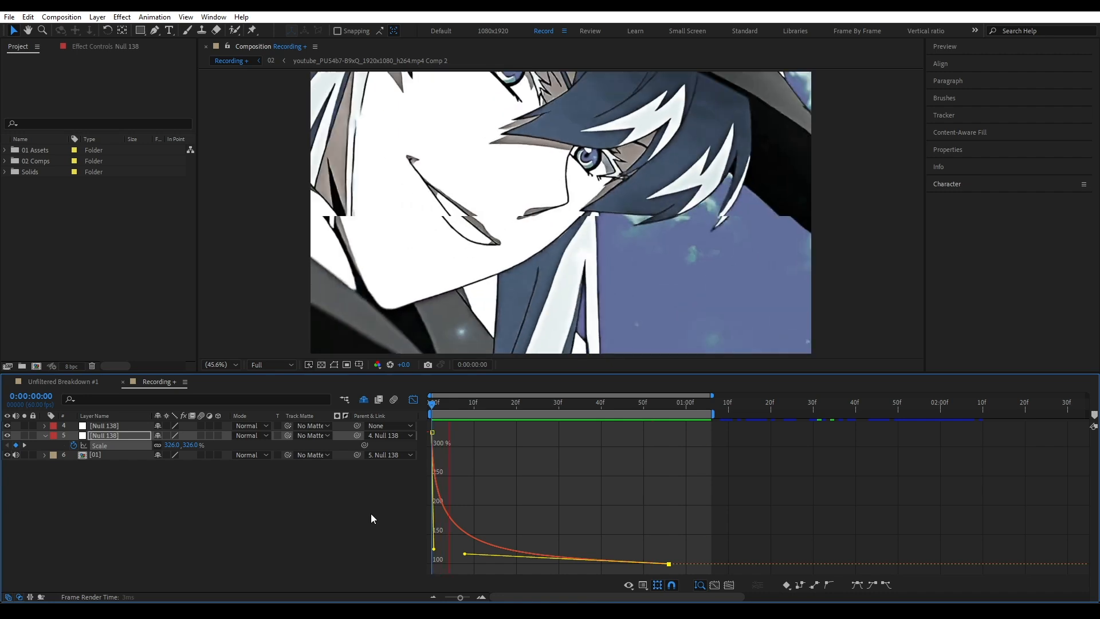
{"action": "key", "text": "space"}
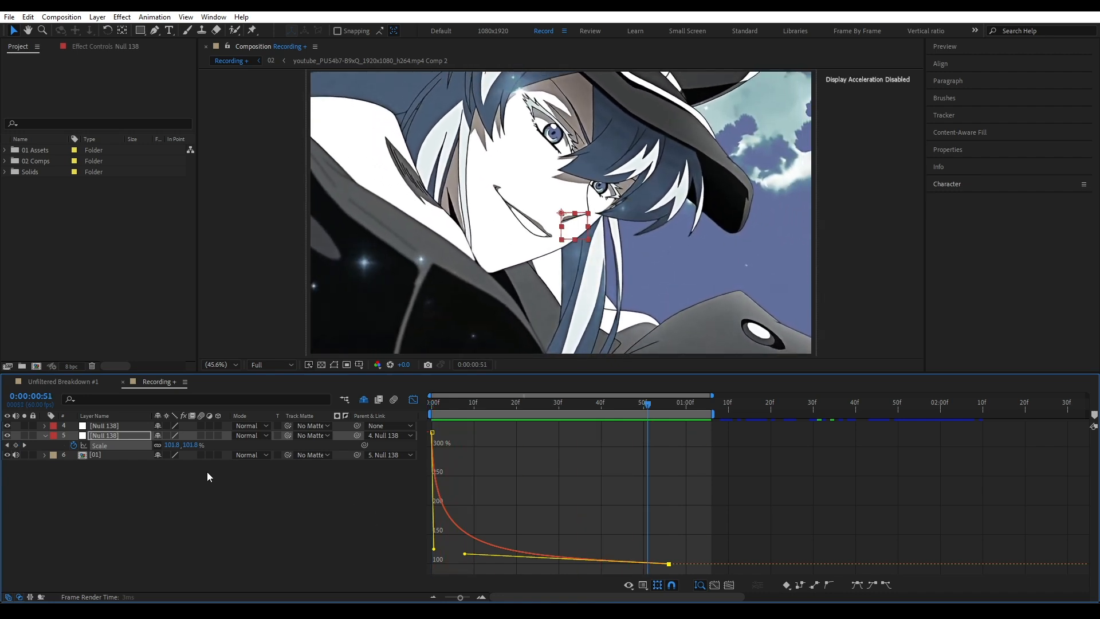
{"action": "left_click", "coordinate": [413, 400]}
{"action": "key", "text": "Home"}
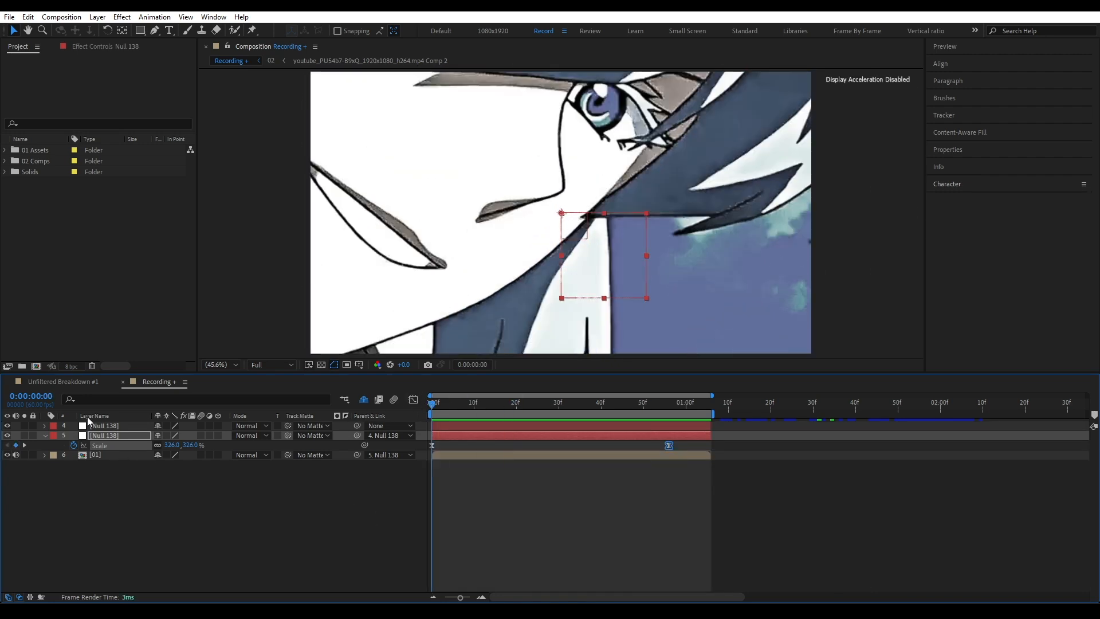
- Keyframe the upper null's Scale from 100% around the clip's middle to 377% at 0:00:01:05
{"action": "left_click", "coordinate": [114, 425]}
{"action": "key", "text": "s"}
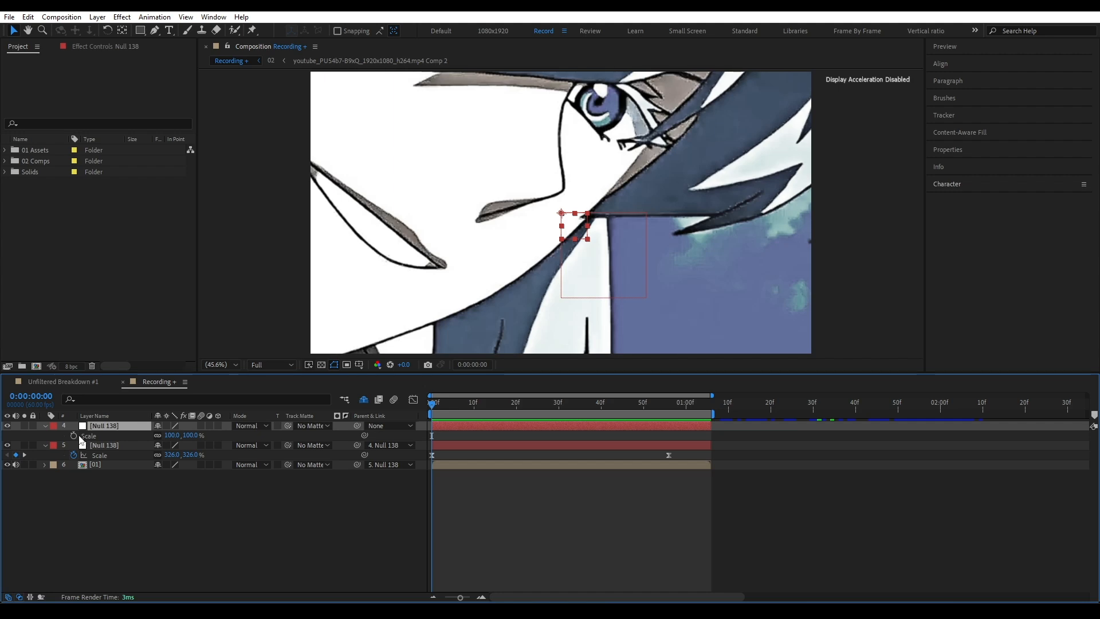
{"action": "left_click", "coordinate": [75, 435]}
{"action": "left_click_drag", "start_coordinate": [430, 436], "coordinate": [474, 436]}
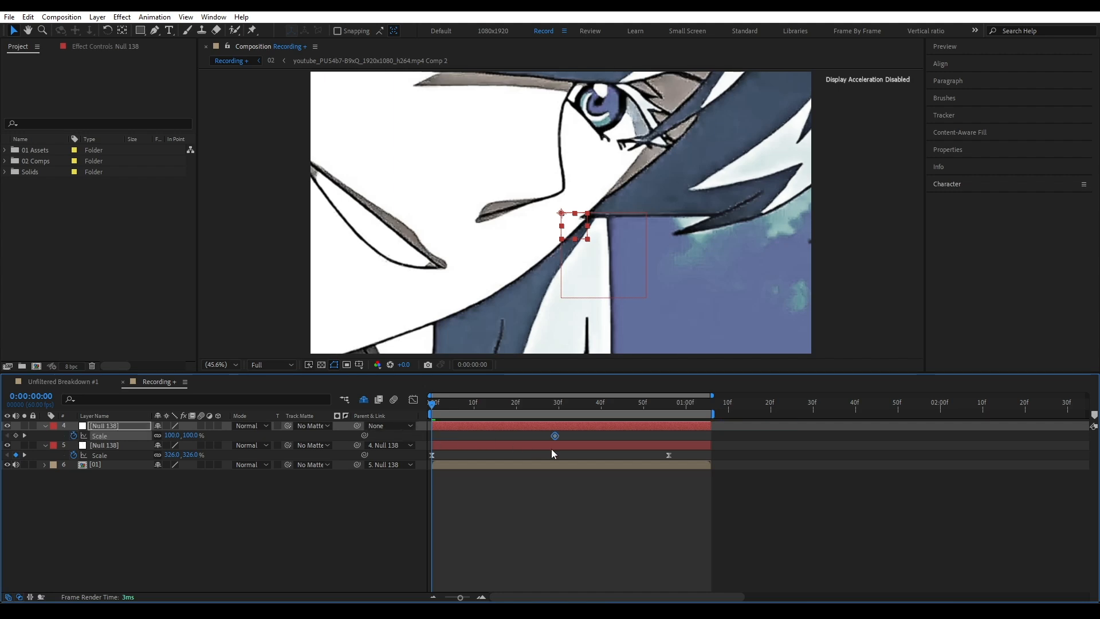
{"action": "key", "text": "space"}
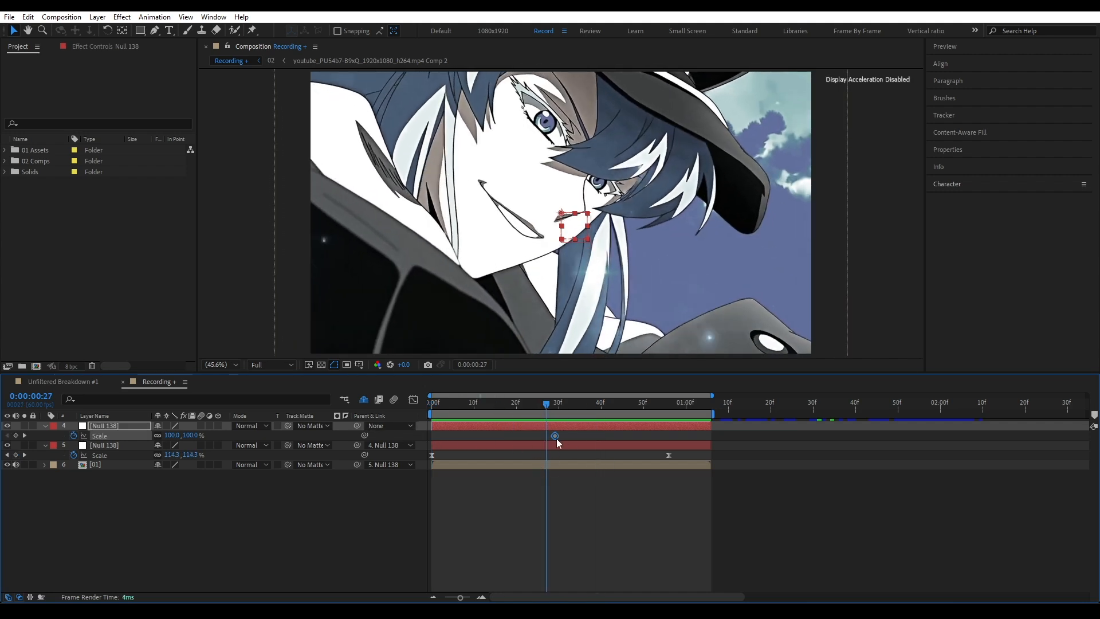
{"action": "left_click_drag", "start_coordinate": [546, 404], "coordinate": [708, 407]}
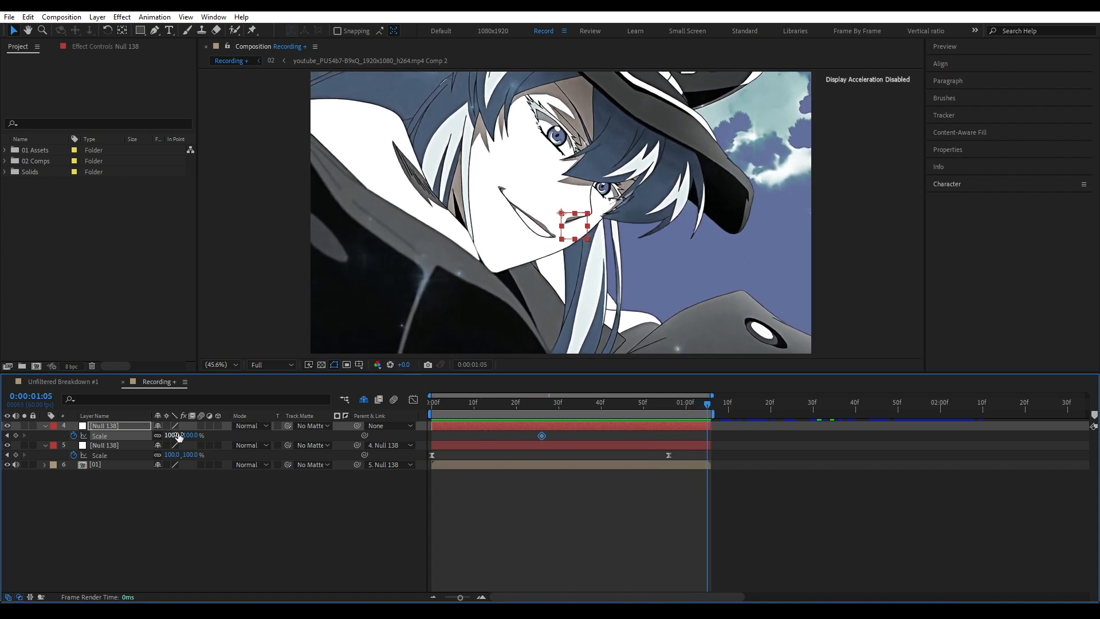
{"action": "left_click_drag", "start_coordinate": [172, 436], "coordinate": [329, 417]}
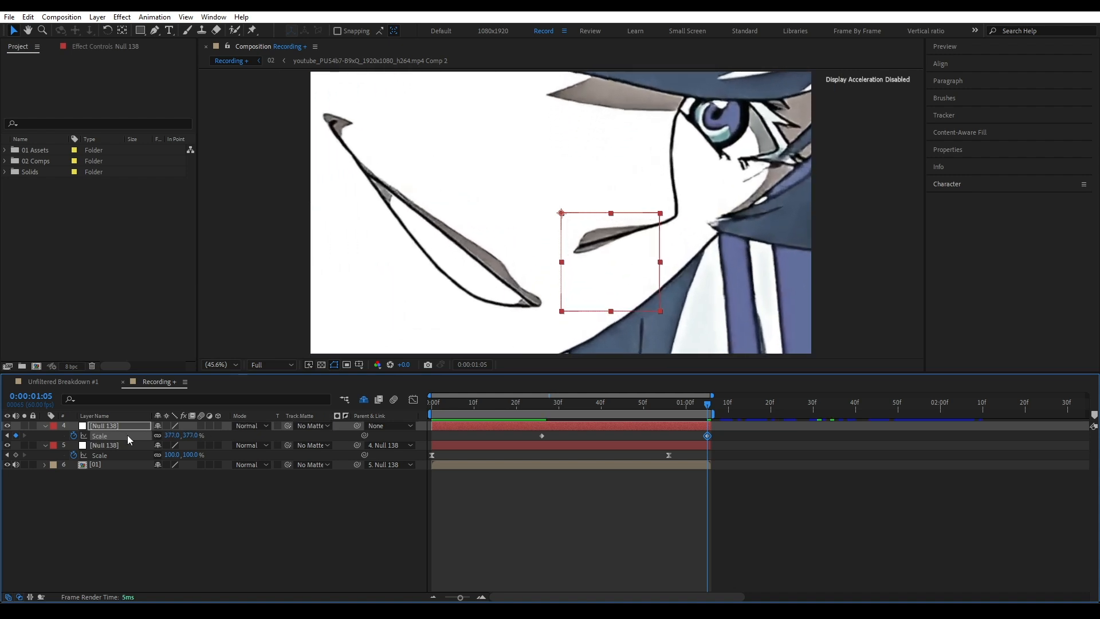
- Shape the upper null's eased Scale curve to rise slowly and then shoot up steeply at its end, and close the Graph Editor
{"action": "left_click", "coordinate": [413, 399]}
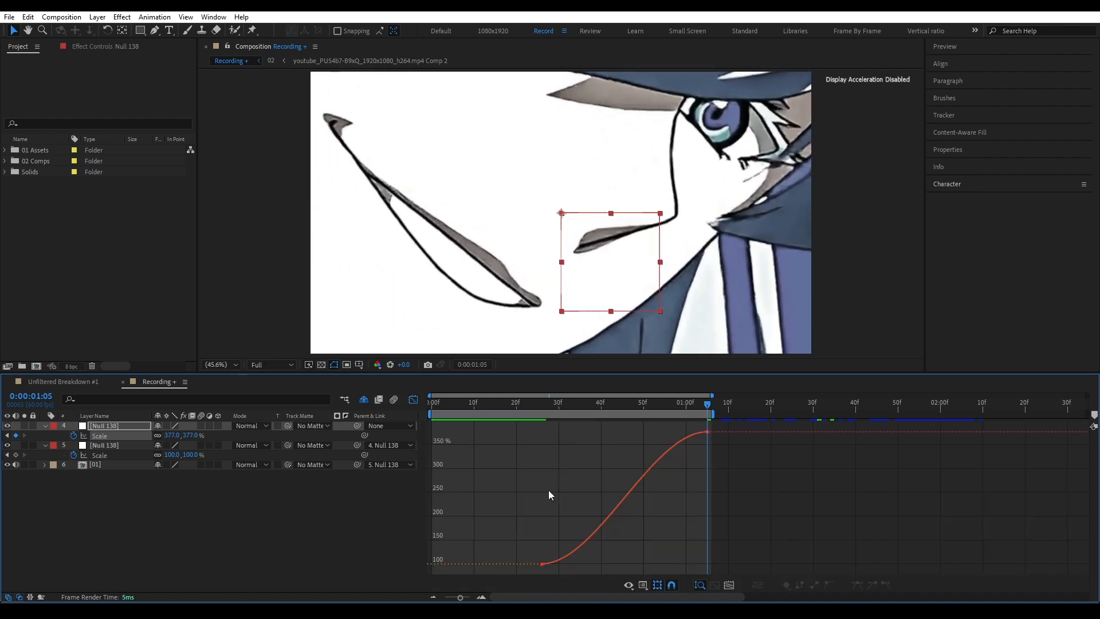
{"action": "left_click_drag", "start_coordinate": [565, 467], "coordinate": [802, 411]}
{"action": "left_click_drag", "start_coordinate": [655, 436], "coordinate": [740, 531]}
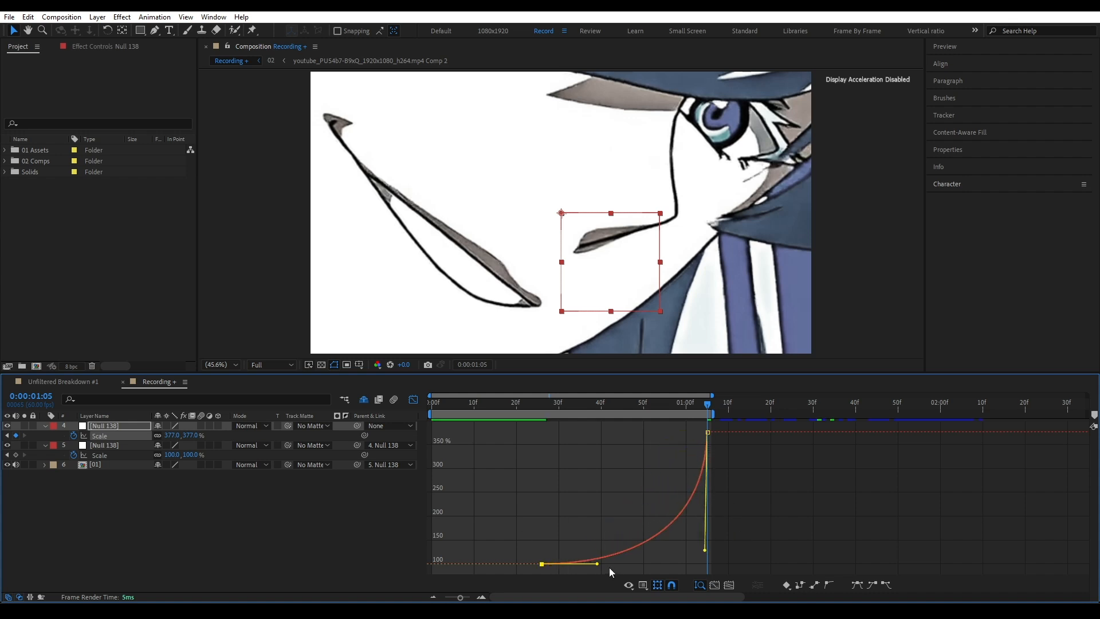
{"action": "left_click_drag", "start_coordinate": [597, 564], "coordinate": [704, 551]}
{"action": "key", "text": "Home"}
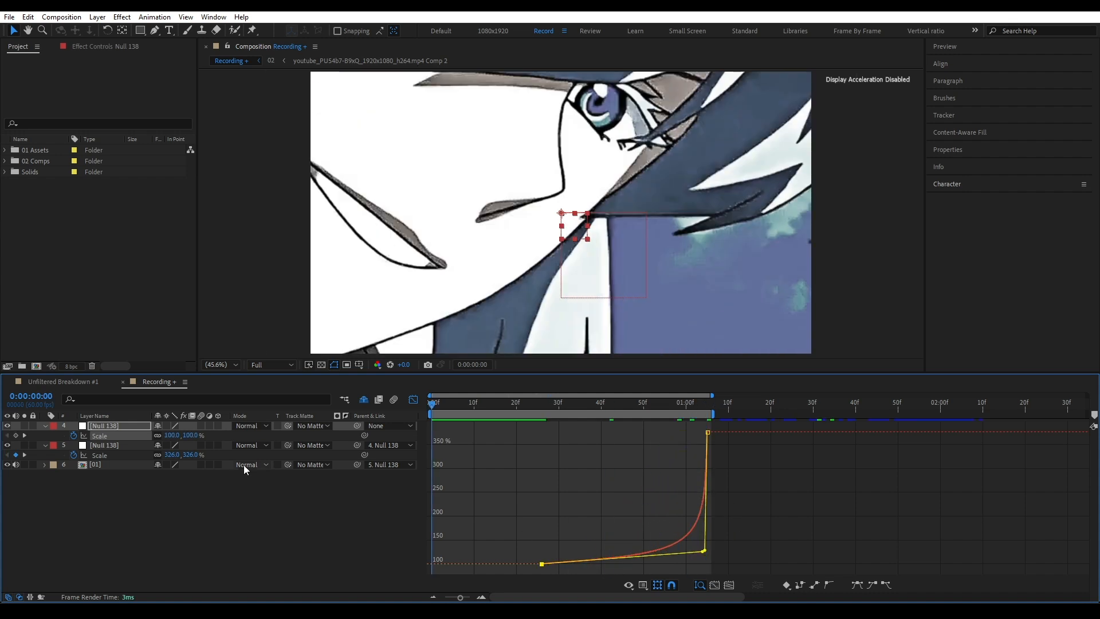
{"action": "left_click", "coordinate": [413, 399]}
- Preview the combined zoom-out and zoom-in animation across the 01 clip
{"action": "key", "text": "space"}
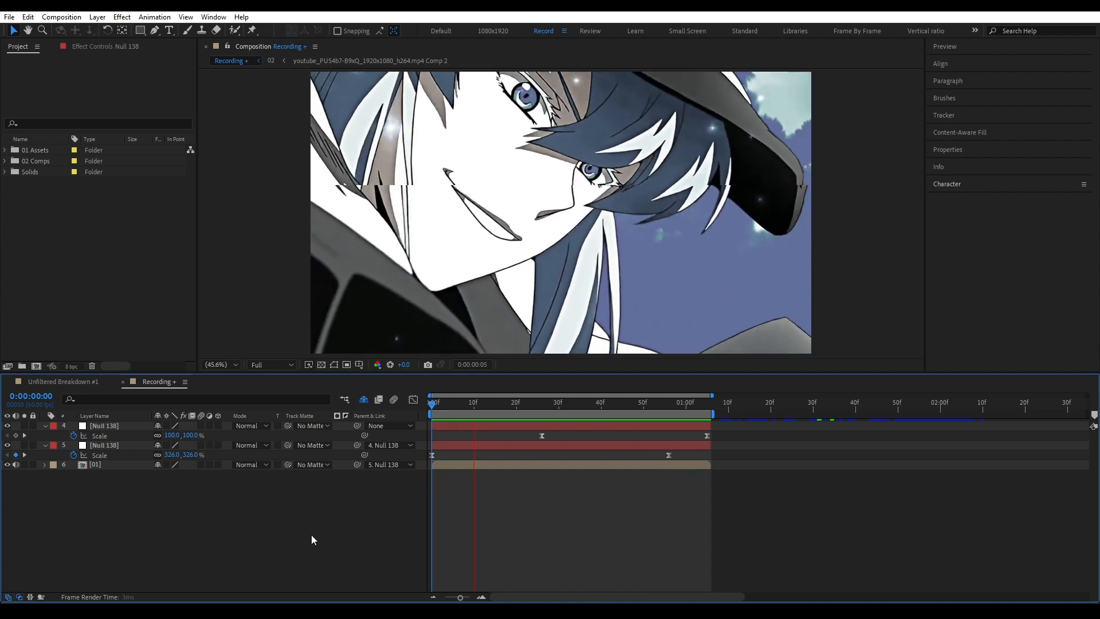
{"action": "key", "text": "shift+F3"}
{"action": "left_click", "coordinate": [487, 543]}
{"action": "mouse_move", "coordinate": [446, 551]}
{"action": "left_mouse_down"}
{"action": "mouse_move", "coordinate": [456, 550]}
{"action": "mouse_move", "coordinate": [434, 531]}
{"action": "mouse_move", "coordinate": [442, 539]}
{"action": "left_mouse_up"}
{"action": "left_click_drag", "start_coordinate": [434, 531], "coordinate": [434, 523]}
{"action": "key", "text": "space"}
{"action": "key", "text": "shift+F3"}
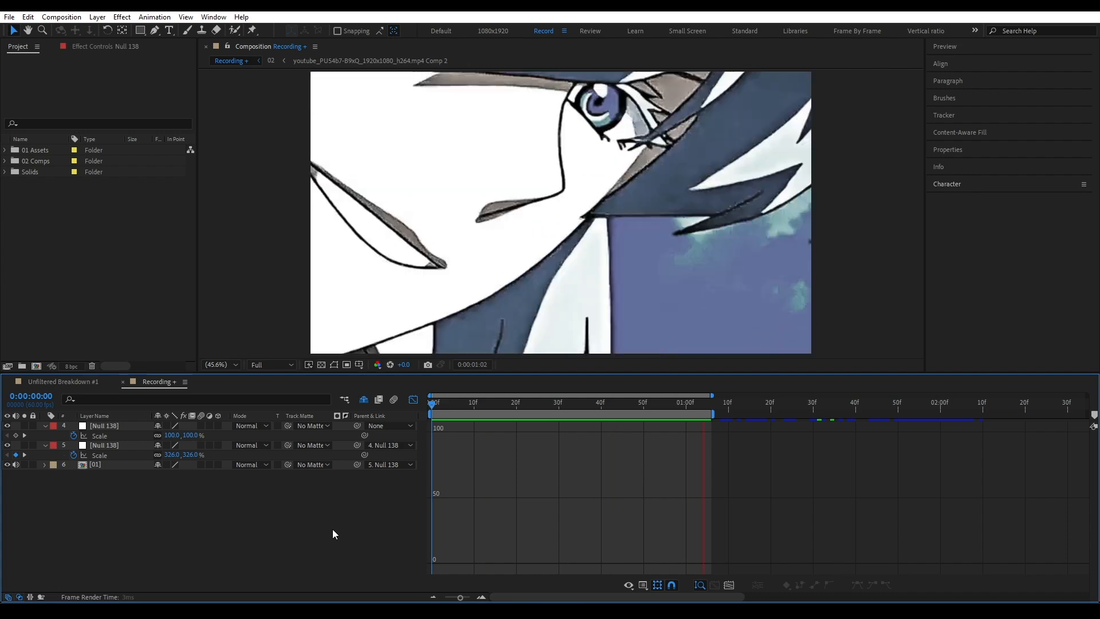
- Move the lower null's last Scale keyframe slightly later and the upper null's first Scale keyframe slightly earlier to increase their overlap
{"action": "left_click_drag", "start_coordinate": [669, 455], "coordinate": [673, 455]}
{"action": "left_click_drag", "start_coordinate": [542, 436], "coordinate": [533, 435]}
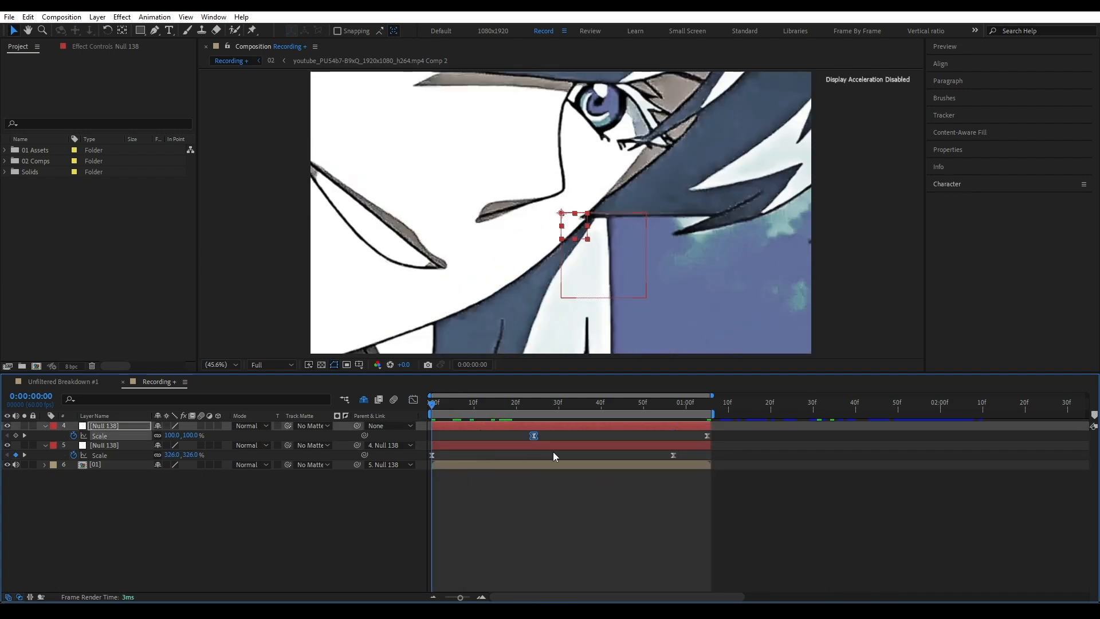
- Flatten and lengthen the tail of the lower null's Scale curve in the Graph Editor during playback, and close the graph
{"action": "left_click", "coordinate": [673, 455]}
{"action": "left_click", "coordinate": [414, 399]}
{"action": "key", "text": "space"}
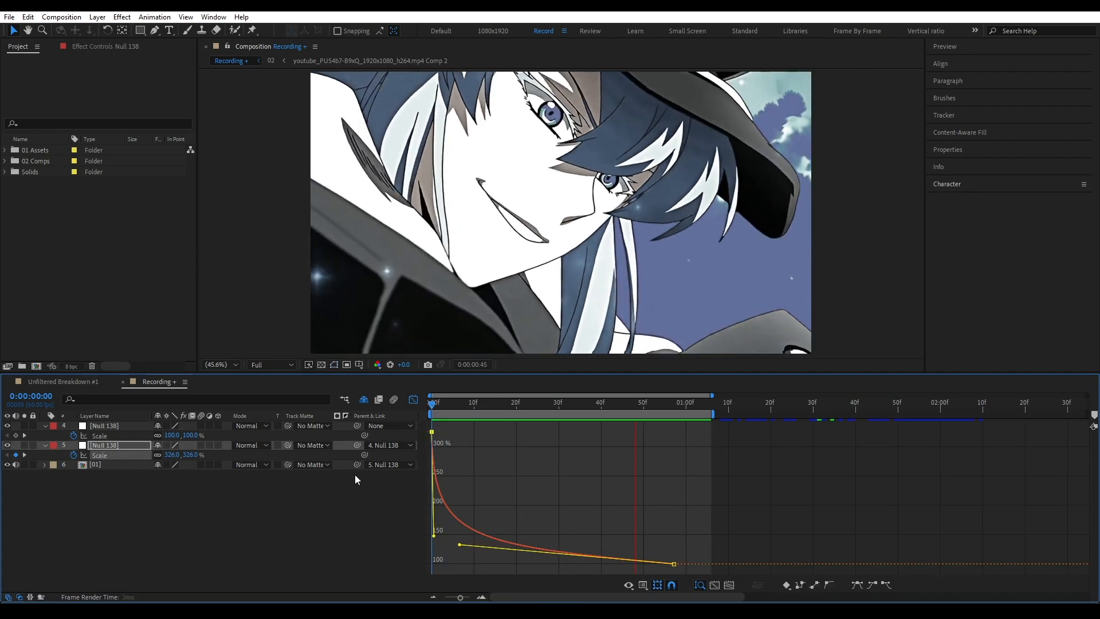
{"action": "left_click_drag", "start_coordinate": [460, 545], "coordinate": [502, 554]}
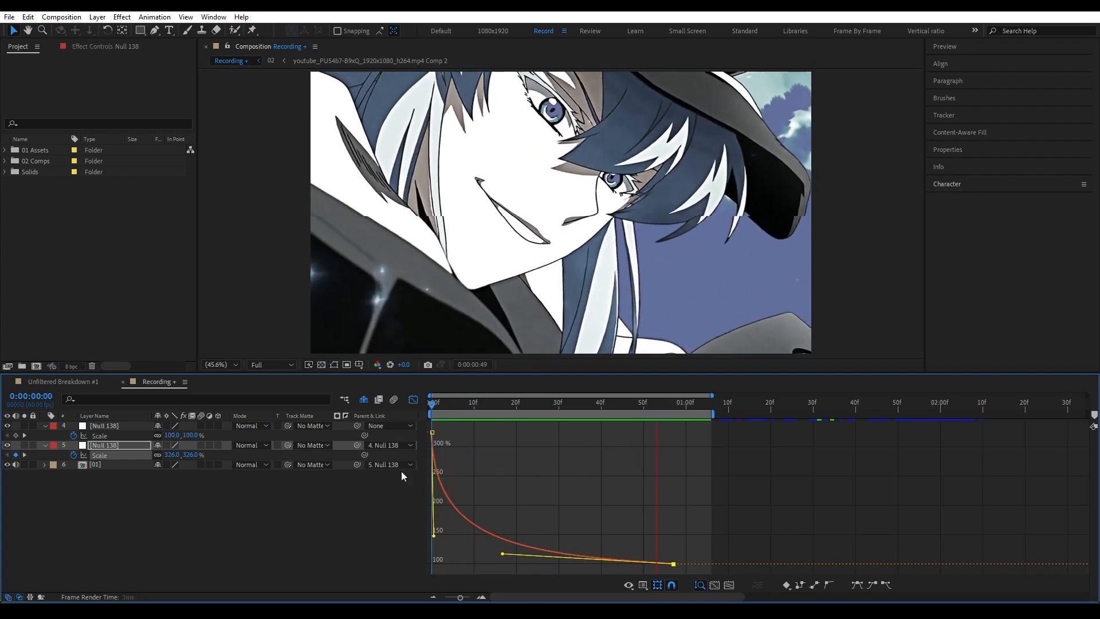
{"action": "left_click", "coordinate": [412, 399]}
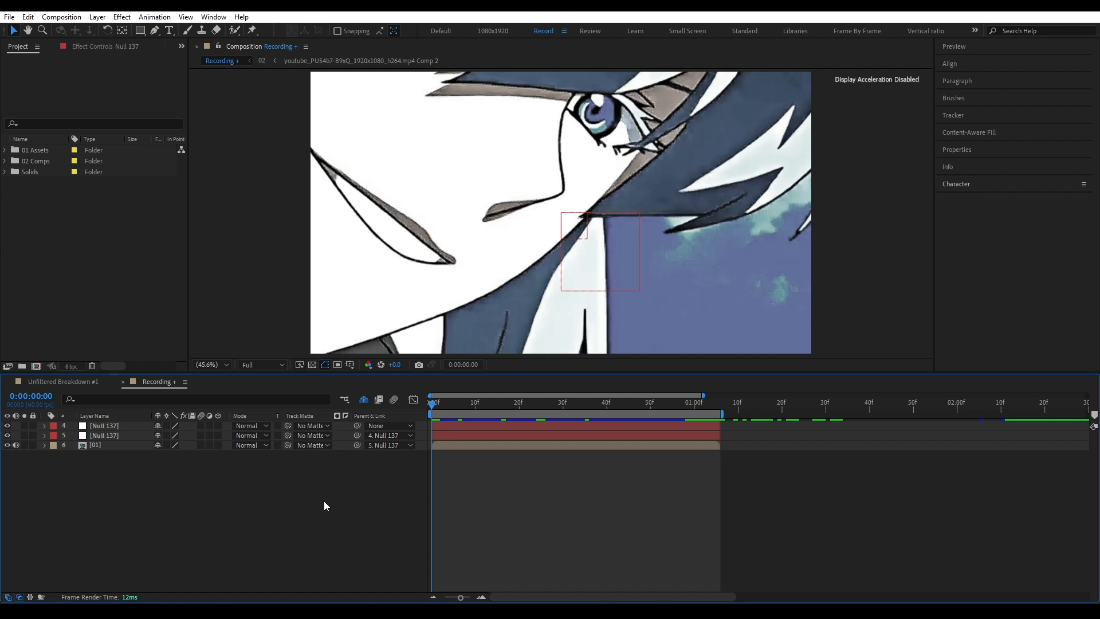
- Mark the 01 clip and its two nulls as shy so that only the 02 clip and its nulls stay listed
{"action": "key", "text": "ctrl+v"}
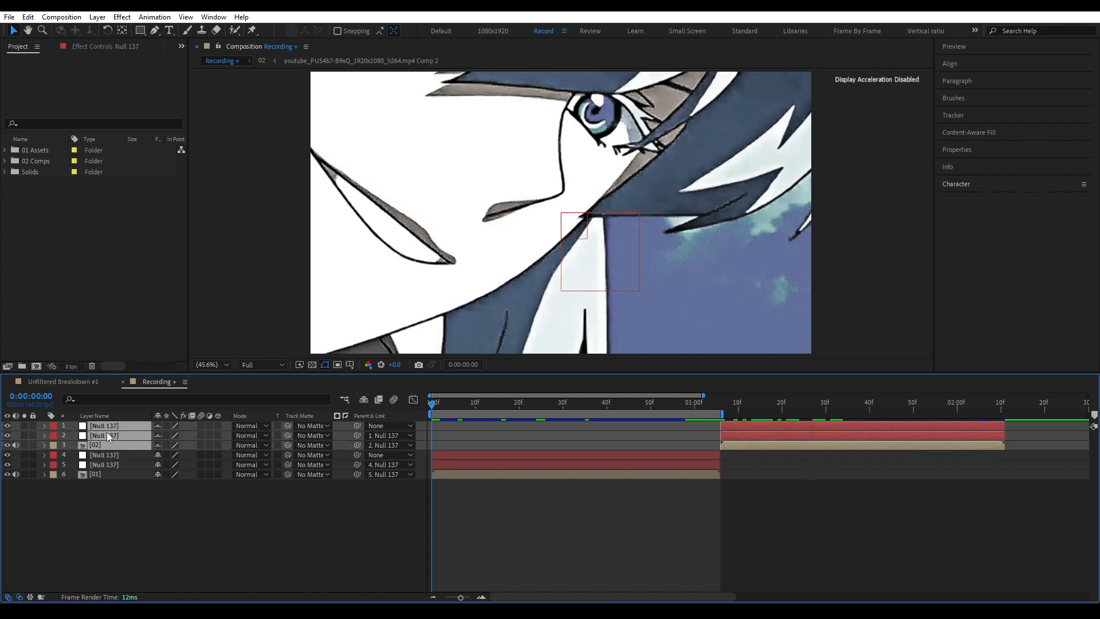
{"action": "left_click_drag", "start_coordinate": [158, 550], "coordinate": [104, 460]}
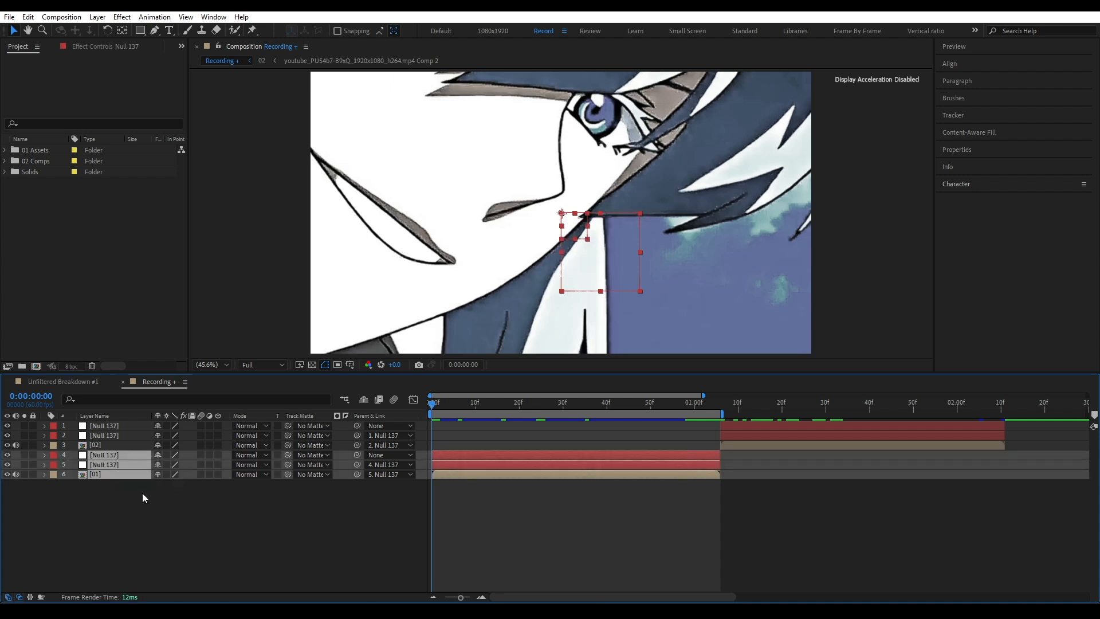
{"action": "left_click", "coordinate": [158, 455]}
{"action": "left_click", "coordinate": [205, 514]}
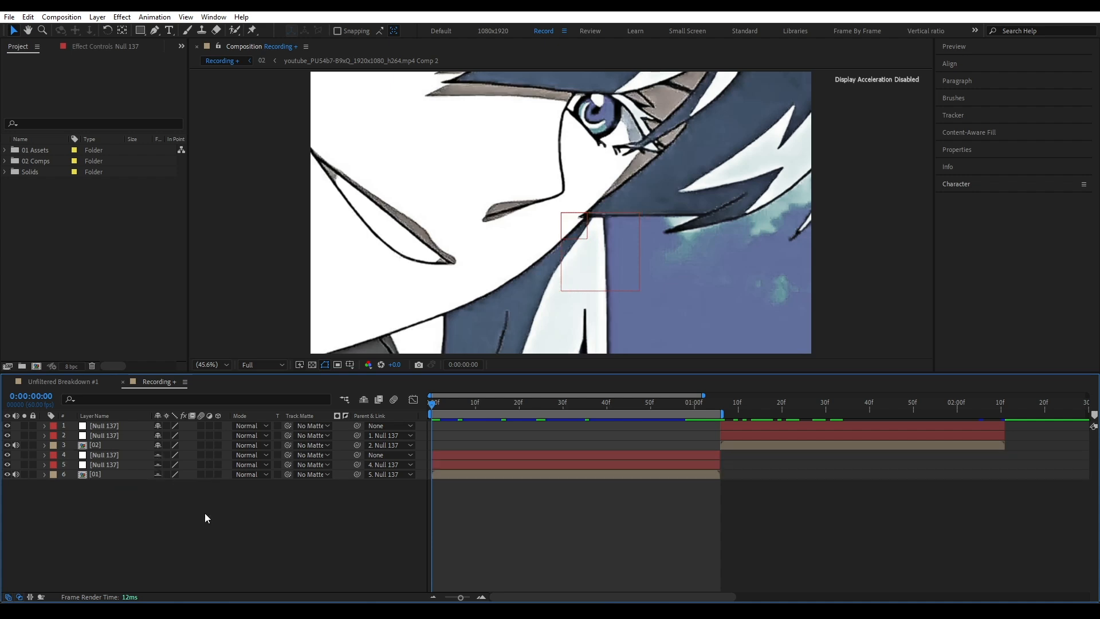
{"action": "left_click", "coordinate": [365, 399]}
- Shift the work area over the 02 clip and trim its end to match the clip's out point
{"action": "left_click_drag", "start_coordinate": [485, 414], "coordinate": [775, 409]}
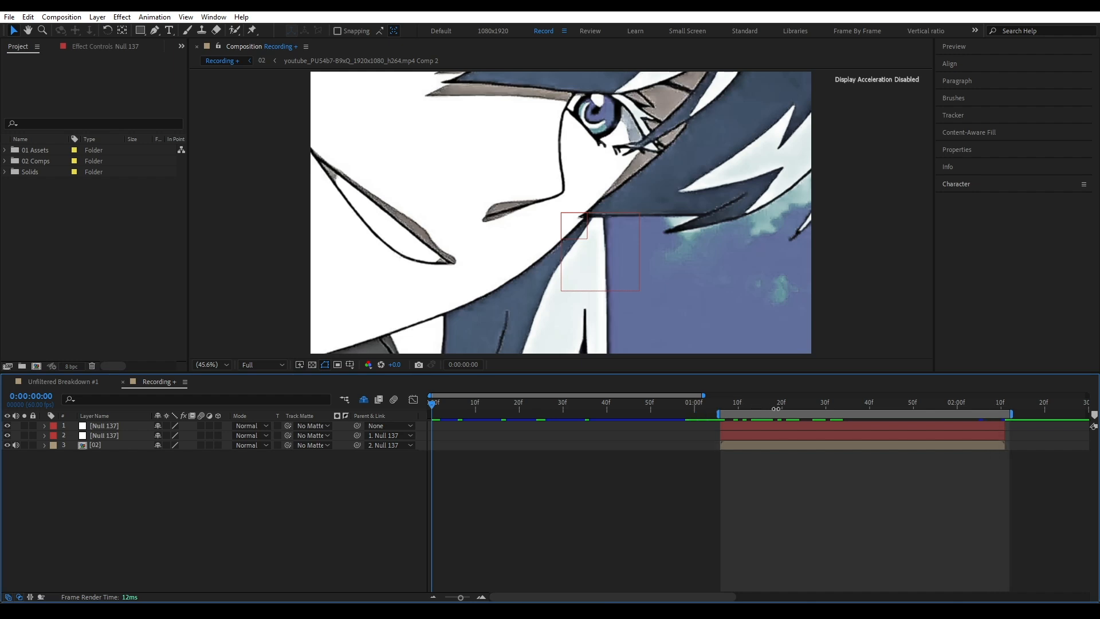
{"action": "scroll", "coordinate": [776, 486], "scroll_direction": "right", "scroll_amount": 3}
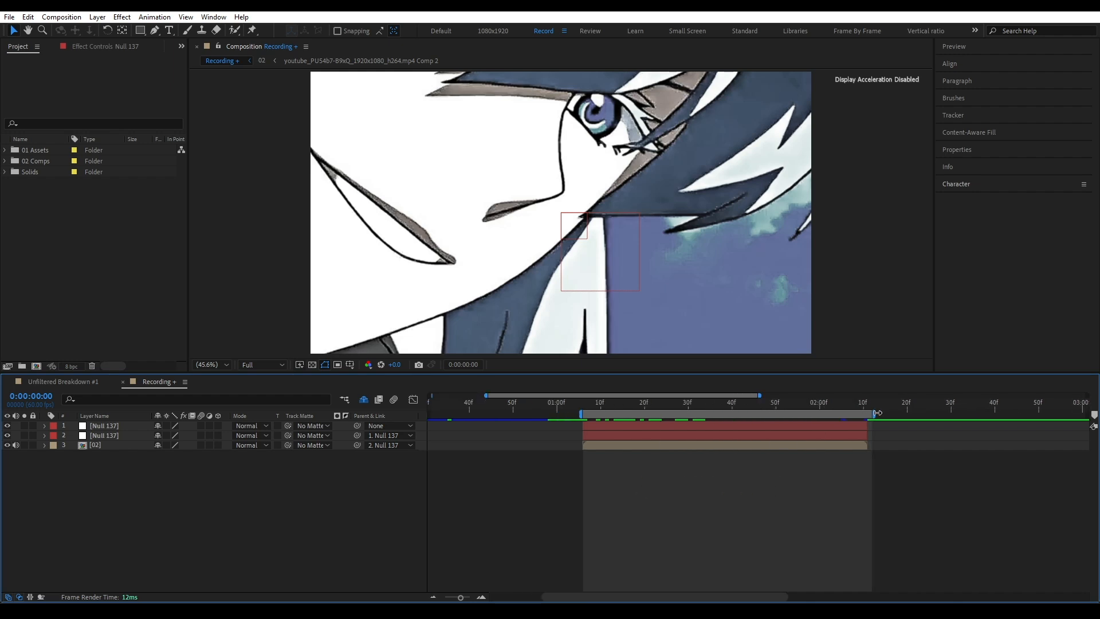
{"action": "left_click_drag", "start_coordinate": [873, 413], "coordinate": [872, 416]}
- Keyframe the Scale of the 02 clip's lower null from 43% at 0:00:01:06 to 100% around the clip's middle
{"action": "left_click", "coordinate": [614, 401]}
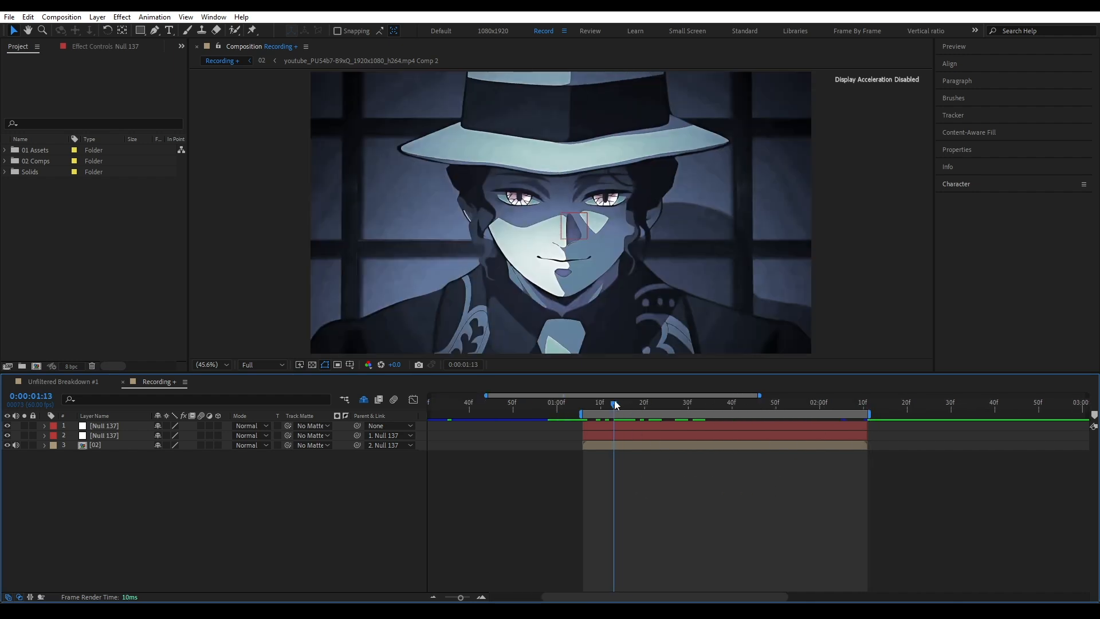
{"action": "left_click", "coordinate": [604, 437]}
{"action": "key", "text": "s"}
{"action": "left_click", "coordinate": [74, 446]}
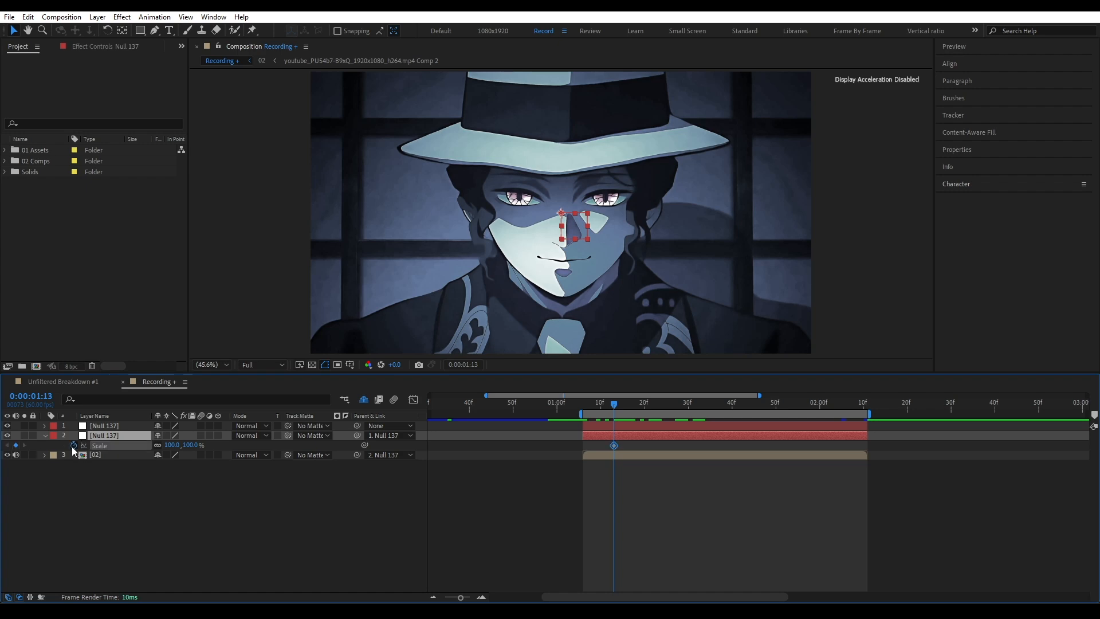
{"action": "left_click_drag", "start_coordinate": [614, 445], "coordinate": [720, 460]}
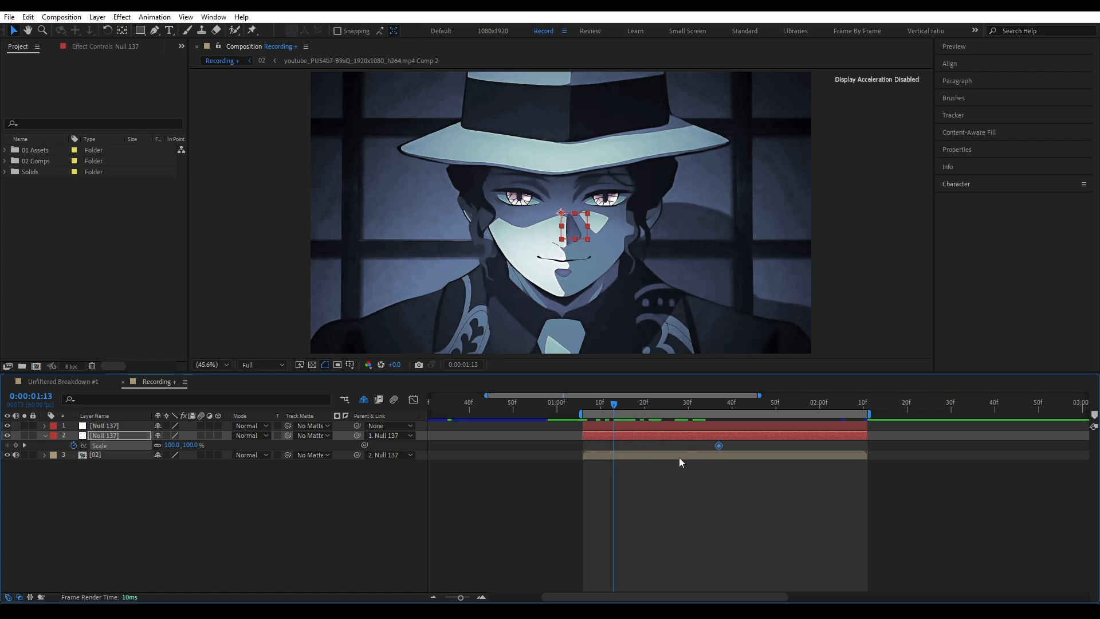
{"action": "left_click_drag", "start_coordinate": [608, 405], "coordinate": [582, 407]}
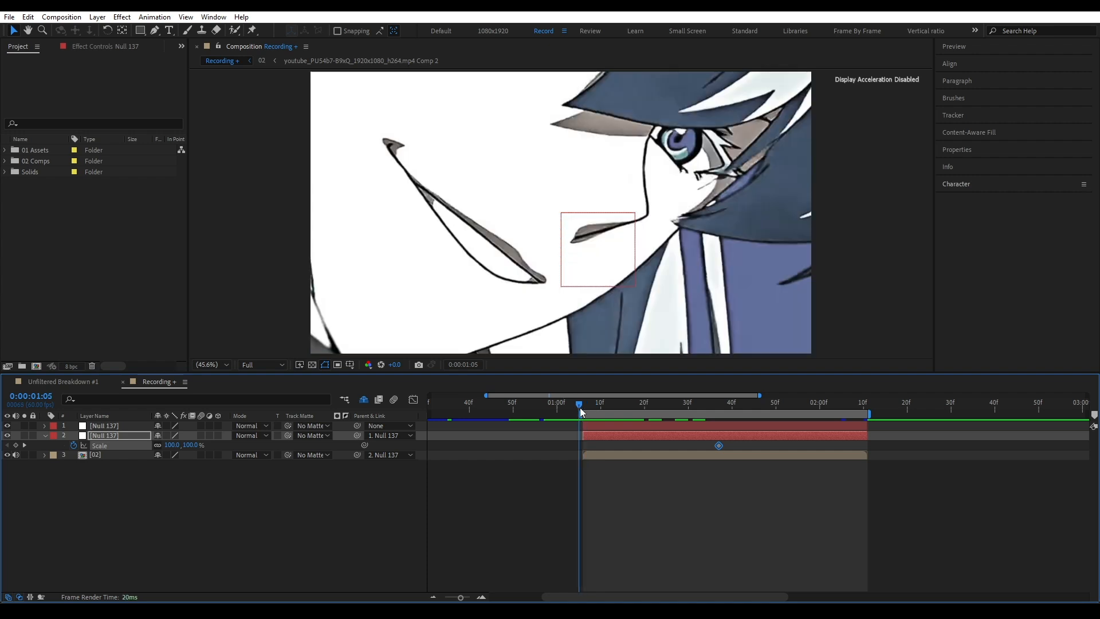
{"action": "left_click_drag", "start_coordinate": [172, 445], "coordinate": [162, 454]}
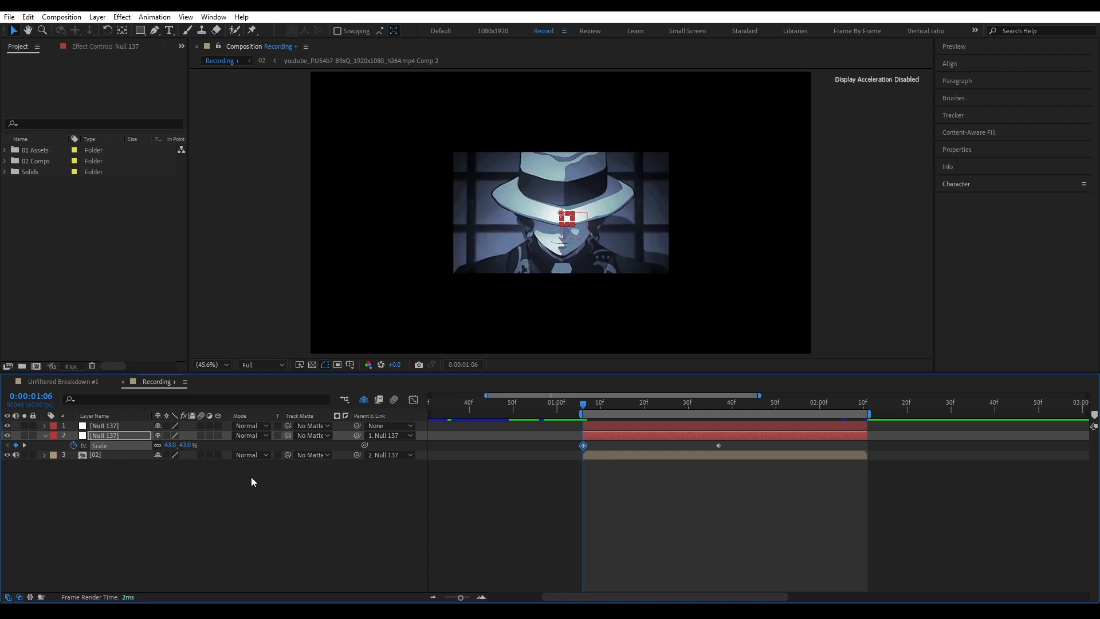
- Apply Easy Ease to the lower null's Scale keyframes and move the last one later, to about 0:00:01:53
{"action": "left_click", "coordinate": [118, 448]}
{"action": "key", "text": "F9"}
{"action": "left_click", "coordinate": [710, 447]}
{"action": "left_click_drag", "start_coordinate": [716, 445], "coordinate": [789, 453]}
- Shape the lower null's Scale curve to shoot up steeply at first and level off slowly, and preview it
{"action": "left_click", "coordinate": [413, 400]}
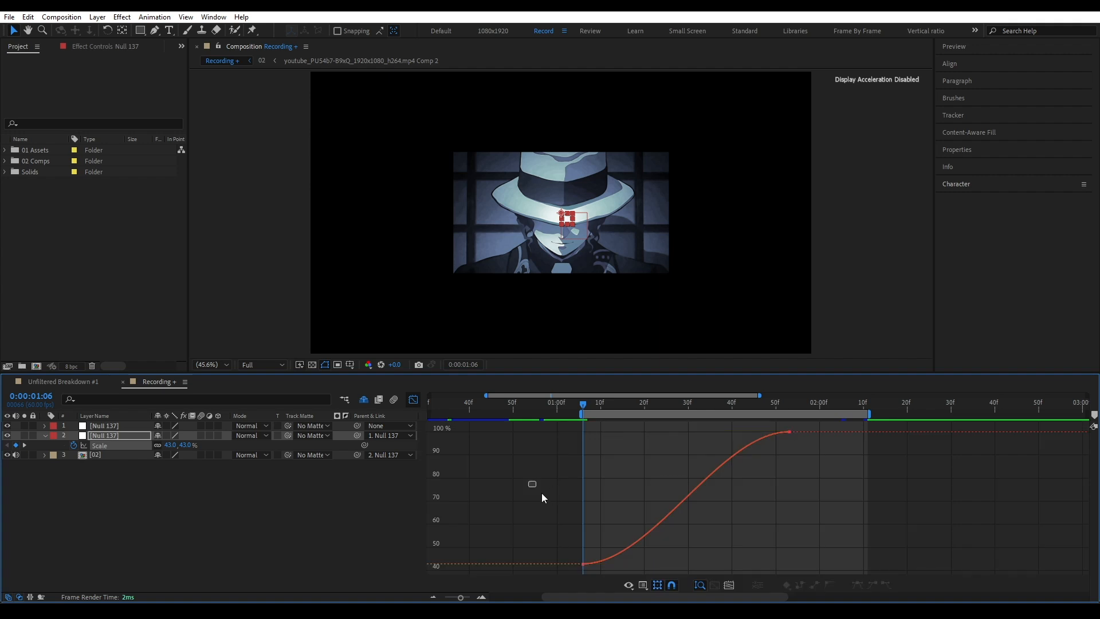
{"action": "left_click_drag", "start_coordinate": [650, 565], "coordinate": [570, 475]}
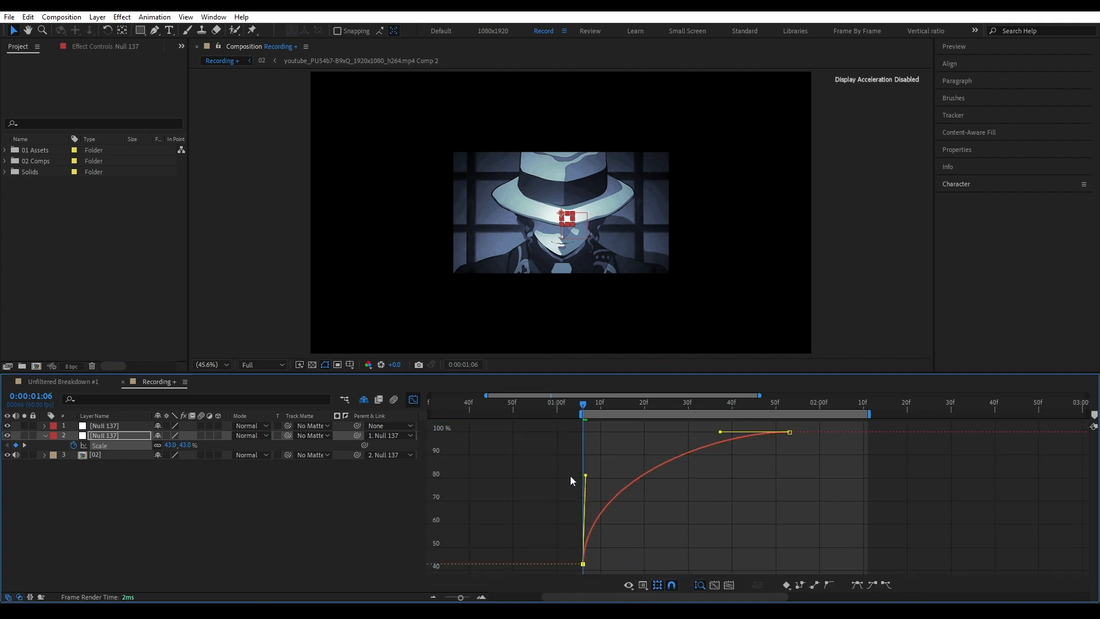
{"action": "left_click_drag", "start_coordinate": [720, 432], "coordinate": [585, 469]}
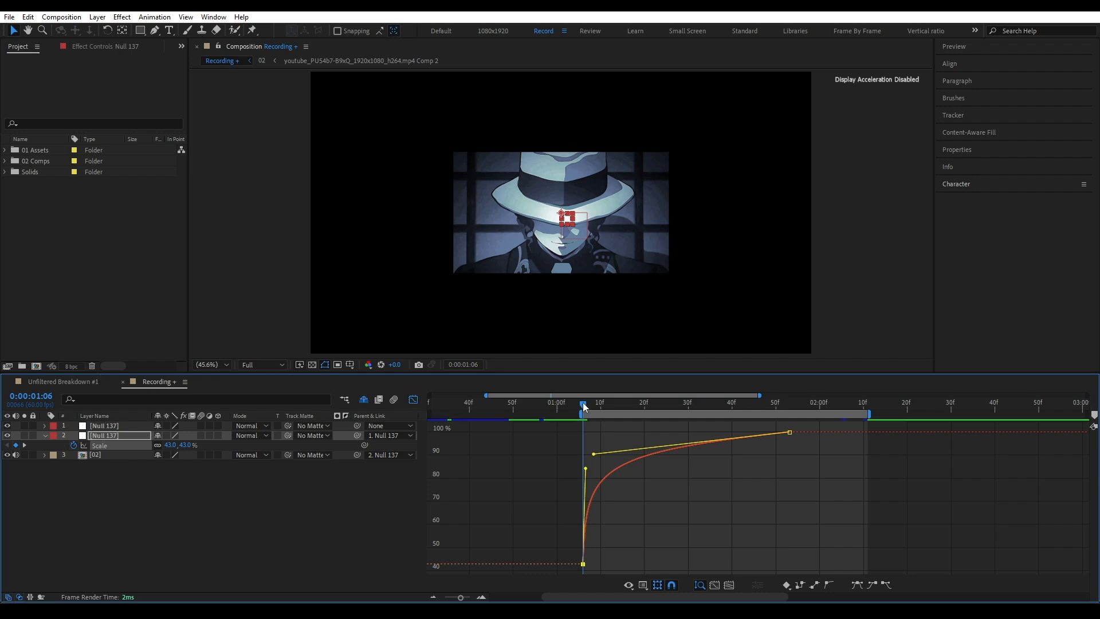
{"action": "left_click_drag", "start_coordinate": [583, 402], "coordinate": [518, 407]}
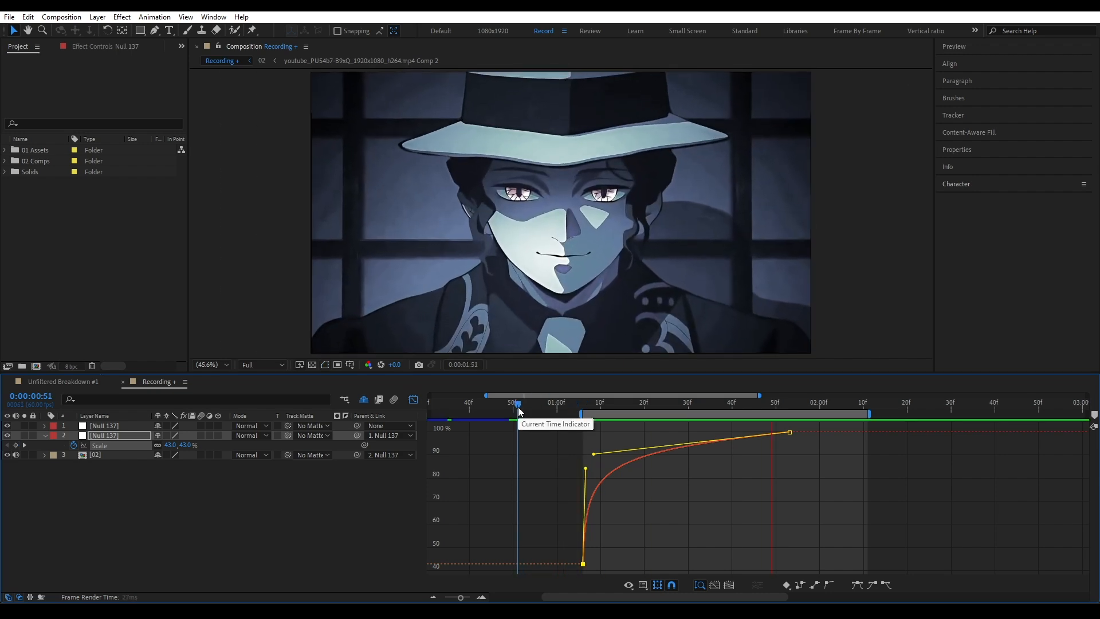
{"action": "left_click", "coordinate": [514, 405]}
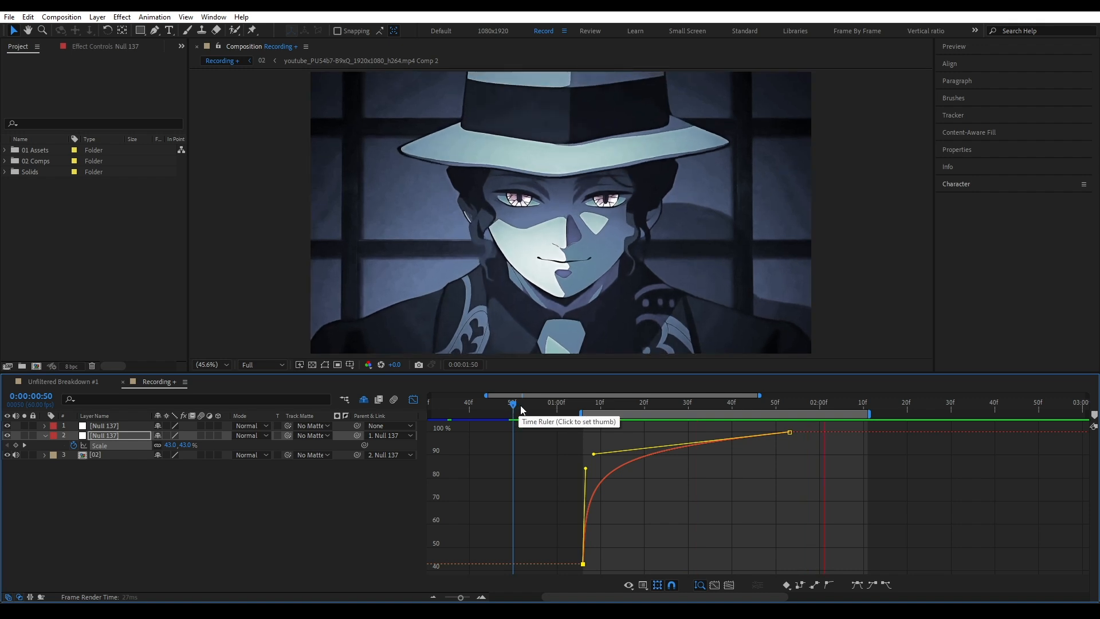
{"action": "key", "text": "space"}
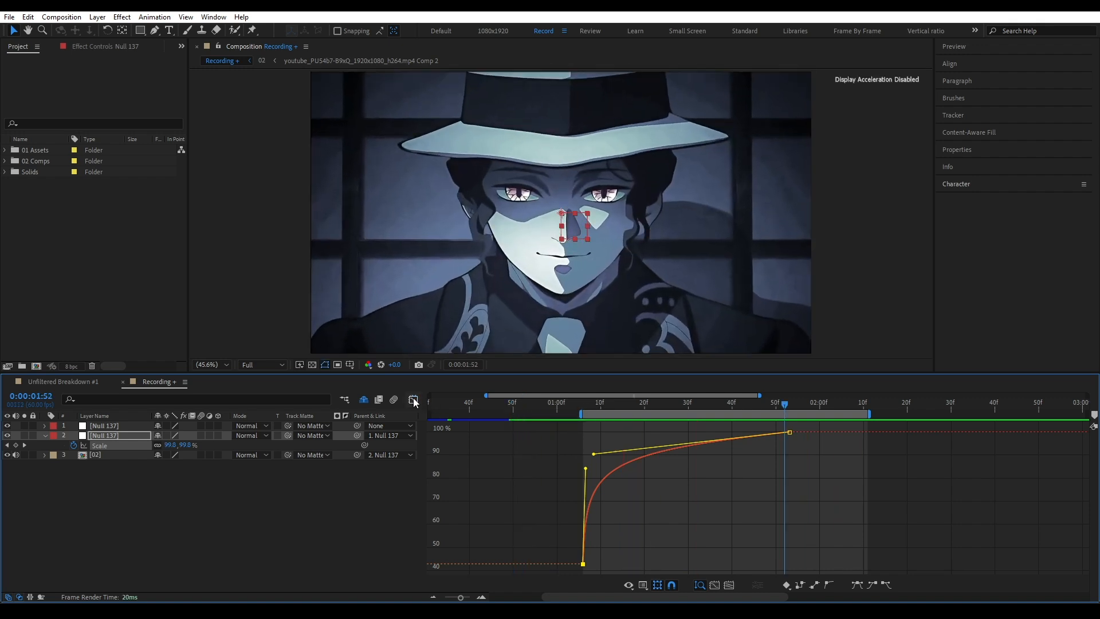
{"action": "left_click", "coordinate": [413, 400]}
- Apply Motion Tile to the 02 clip with an Output Width of 370 and an Output Height of 310
{"action": "left_click_drag", "start_coordinate": [632, 404], "coordinate": [610, 407]}
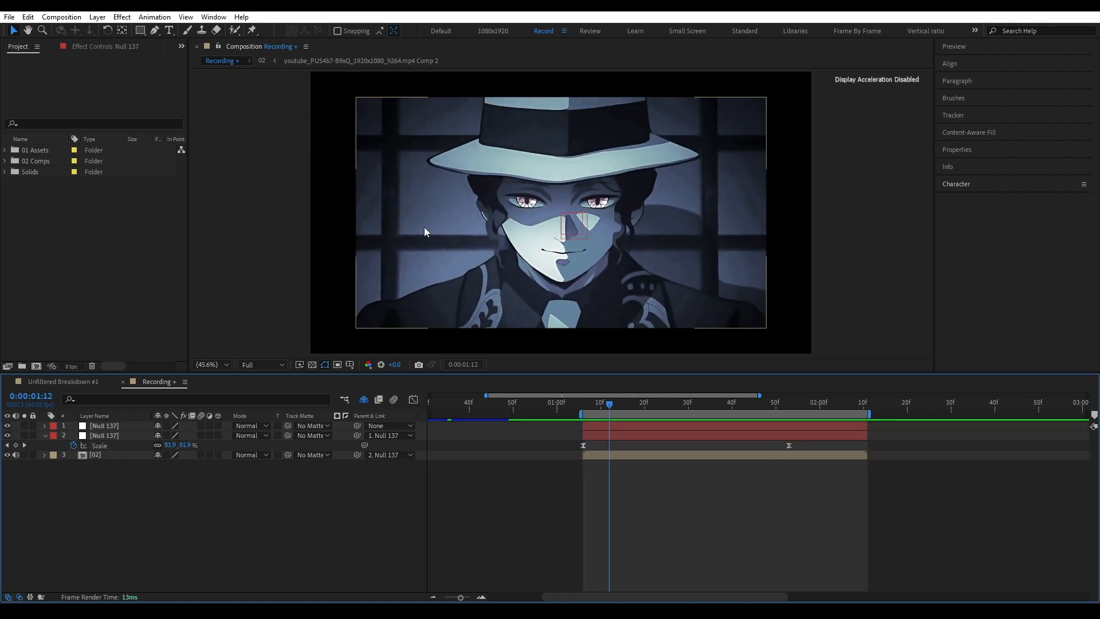
{"action": "left_click", "coordinate": [594, 455]}
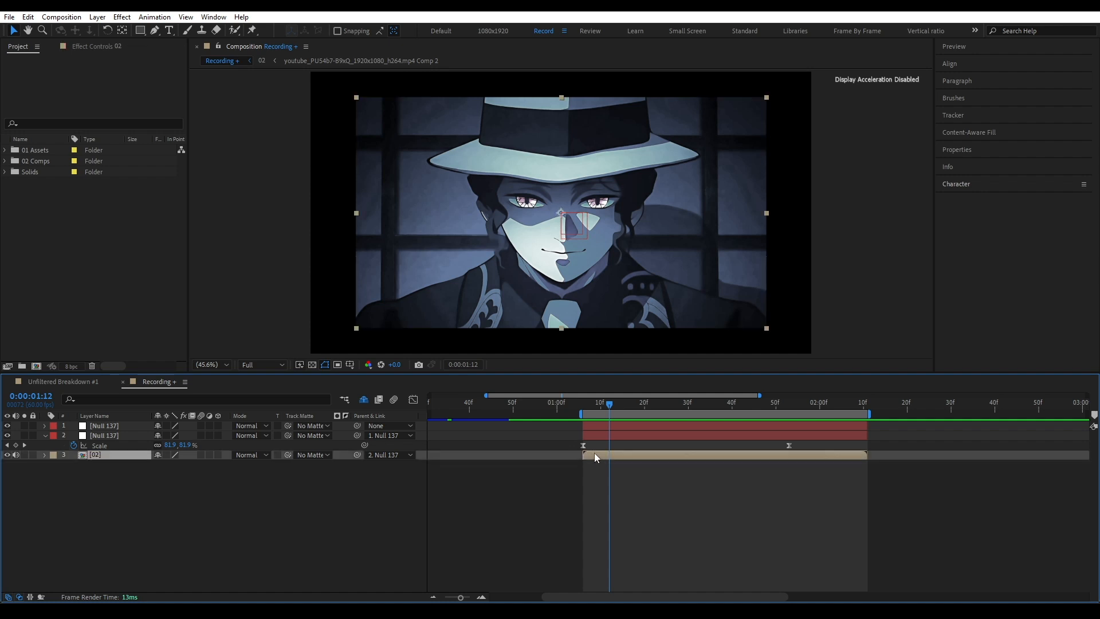
{"action": "key", "text": "ctrl+space"}
{"action": "type", "text": "mot"}
{"action": "key", "text": "Return"}
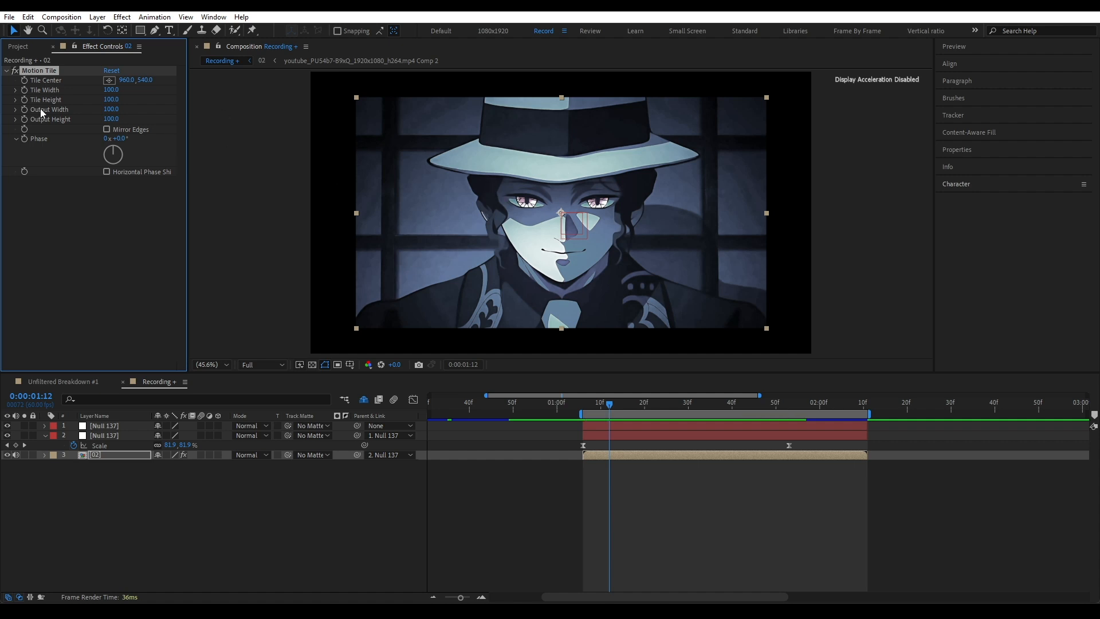
{"action": "left_click_drag", "start_coordinate": [109, 109], "coordinate": [126, 119]}
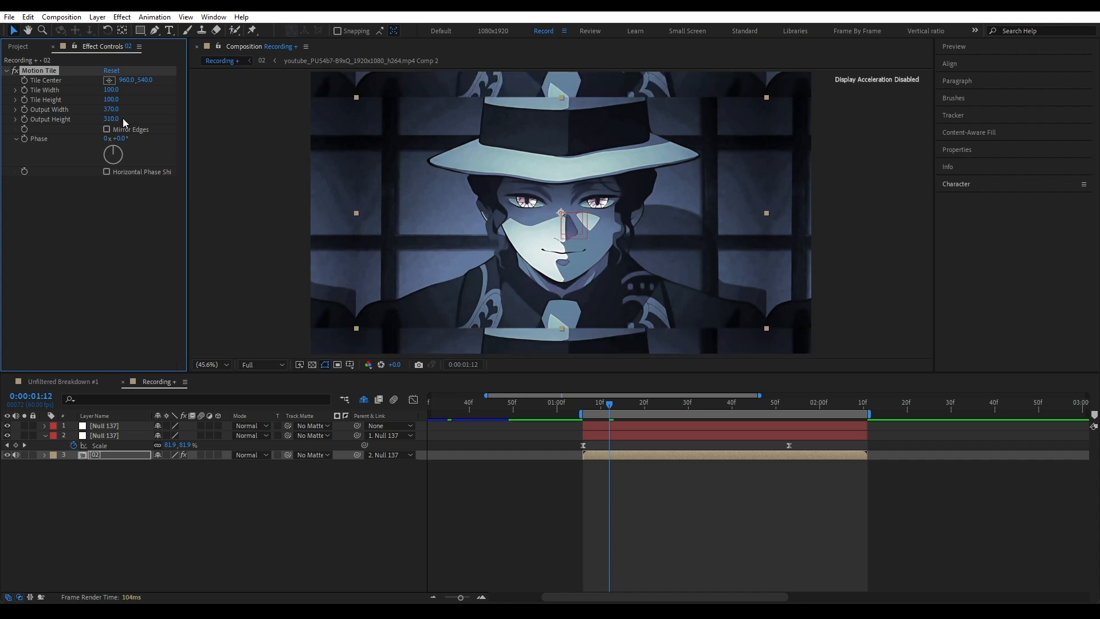
- Try scaling the 02 layer down to 31% to examine the tiling, and undo it together with the last Output Height change
{"action": "left_click", "coordinate": [109, 454]}
{"action": "key", "text": "s"}
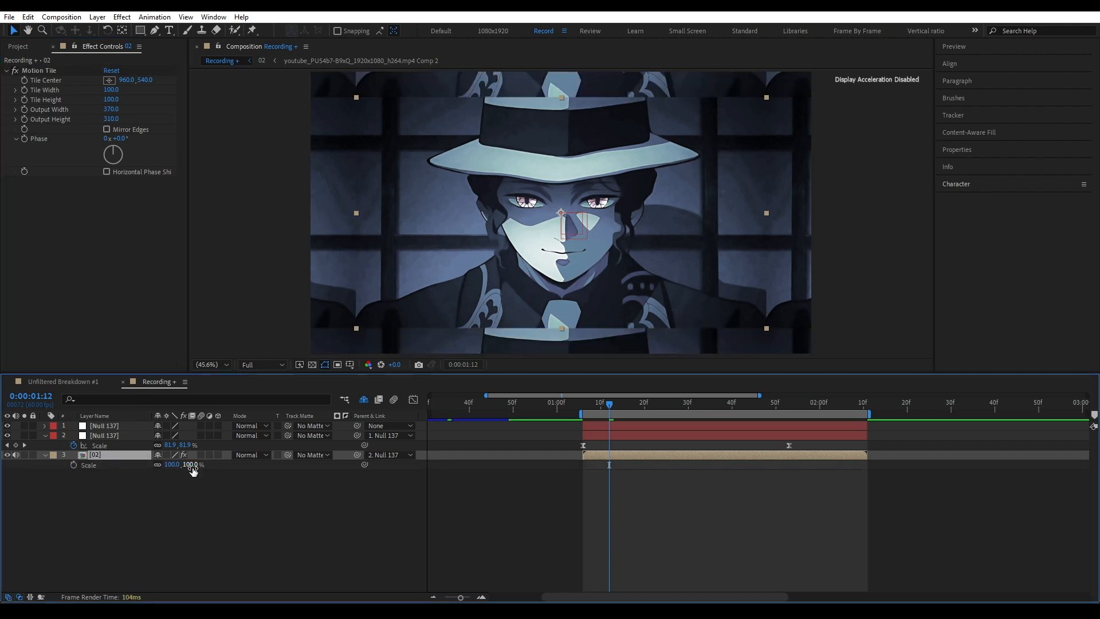
{"action": "left_click_drag", "start_coordinate": [193, 471], "coordinate": [156, 475]}
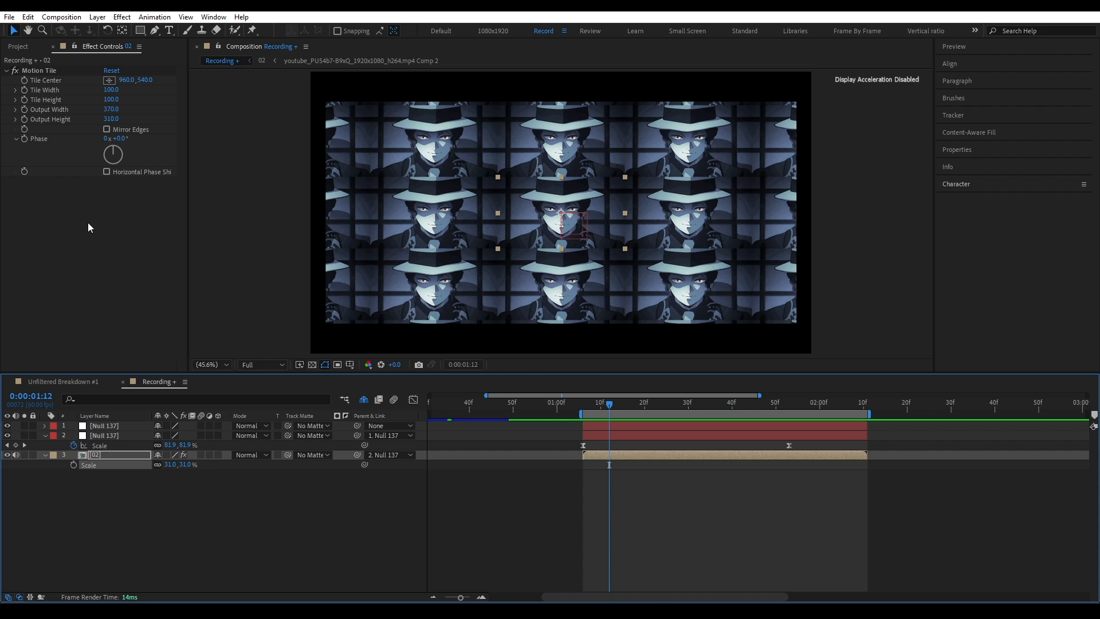
{"action": "key", "text": "ctrl+z"}
{"action": "key", "text": "ctrl+z"}
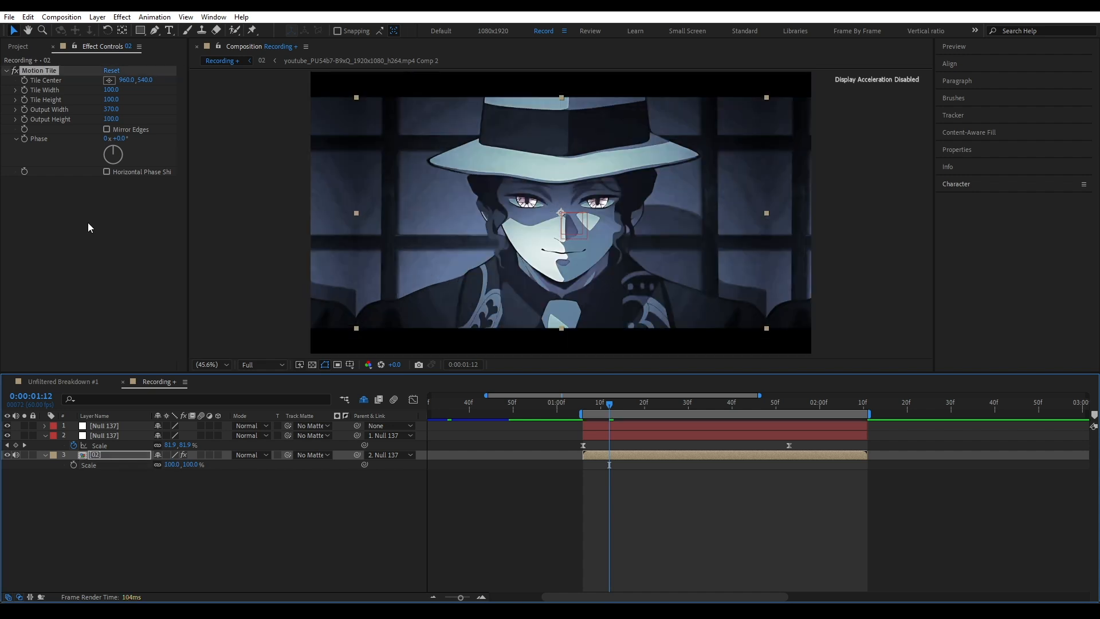
- Set Motion Tile's Output Width to 243 and Output Height to 232 to fill the frame at 0:00:01:06
{"action": "left_click", "coordinate": [584, 400]}
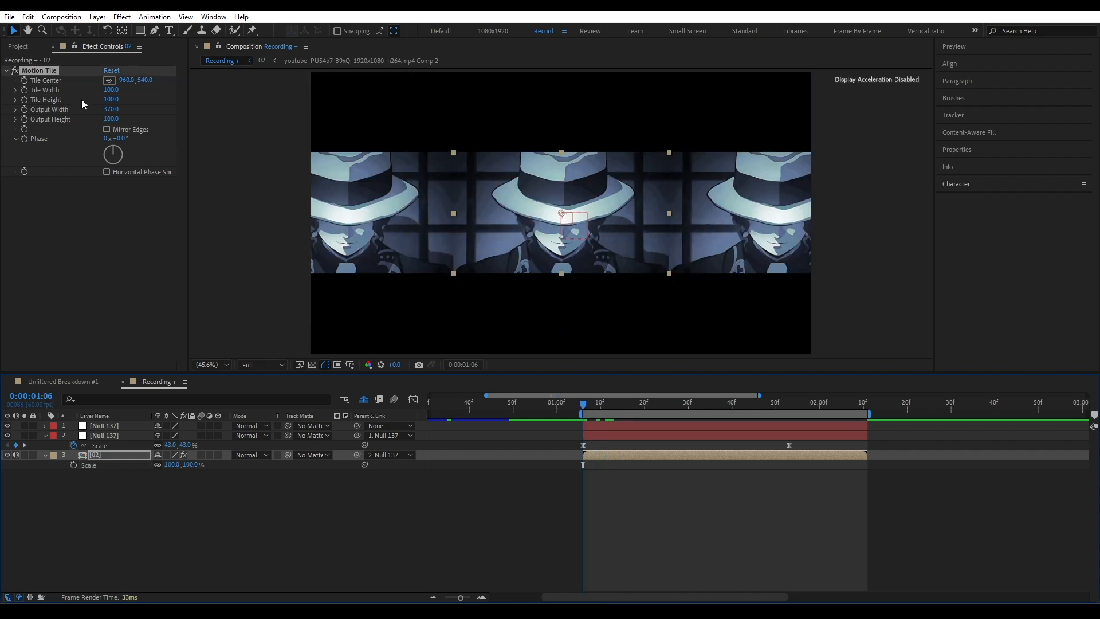
{"action": "left_click", "coordinate": [108, 118]}
{"action": "left_click_drag", "start_coordinate": [106, 112], "coordinate": [225, 119]}
{"action": "left_click_drag", "start_coordinate": [112, 119], "coordinate": [191, 120]}
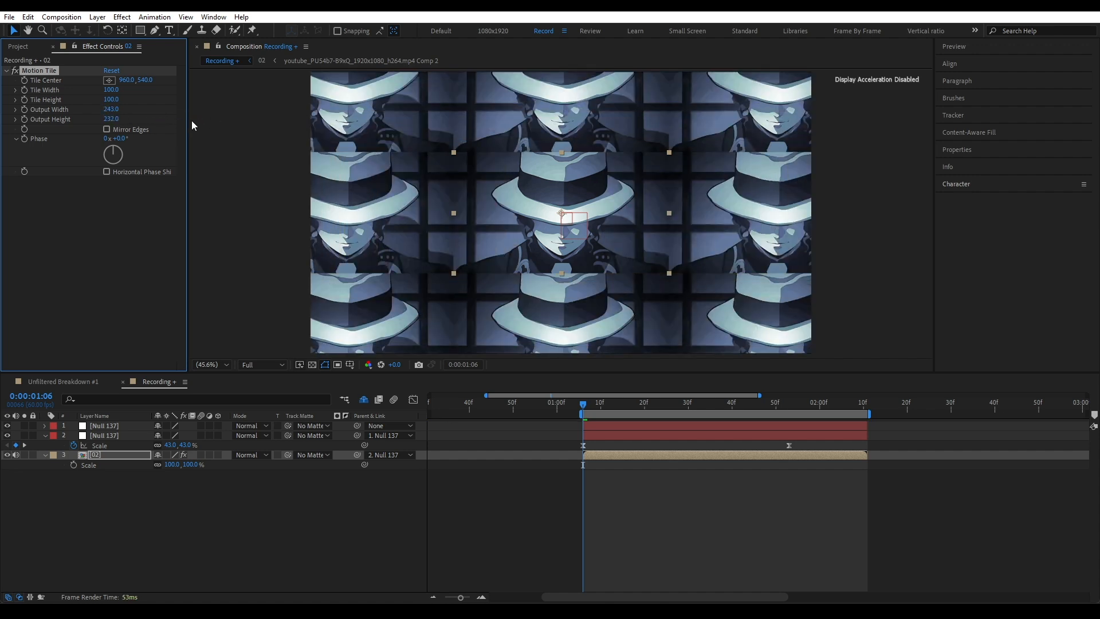
- Enable Mirror Edges in the 02 clip's Motion Tile and preview the transition out of the 01 clip
{"action": "left_click", "coordinate": [107, 130]}
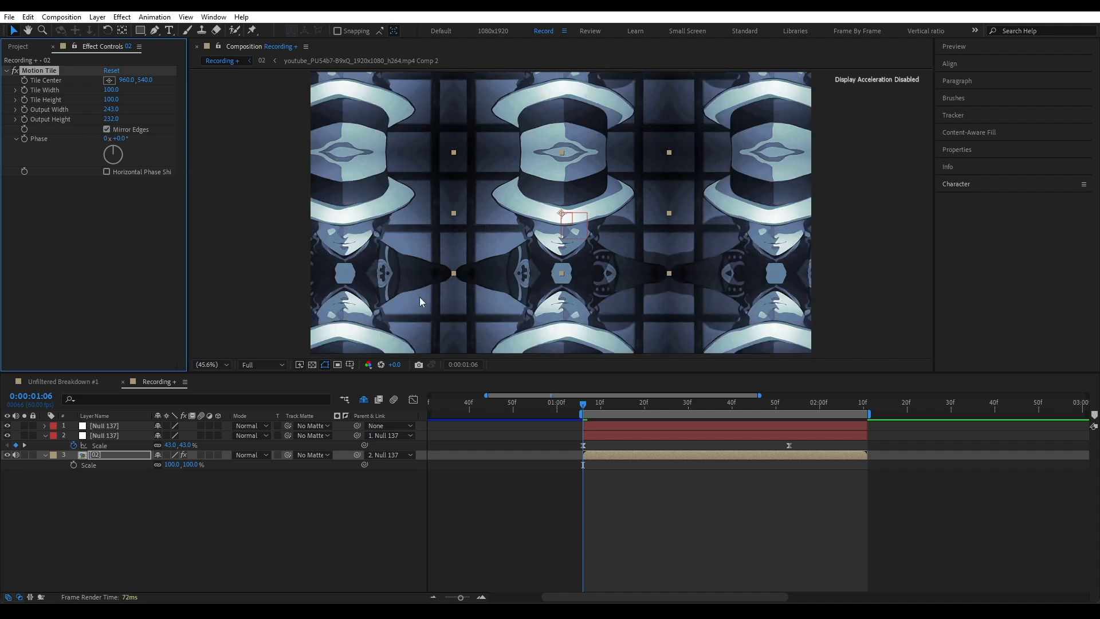
{"action": "scroll", "coordinate": [518, 172], "scroll_direction": "up", "scroll_amount": 1}
{"action": "left_click", "coordinate": [107, 129]}
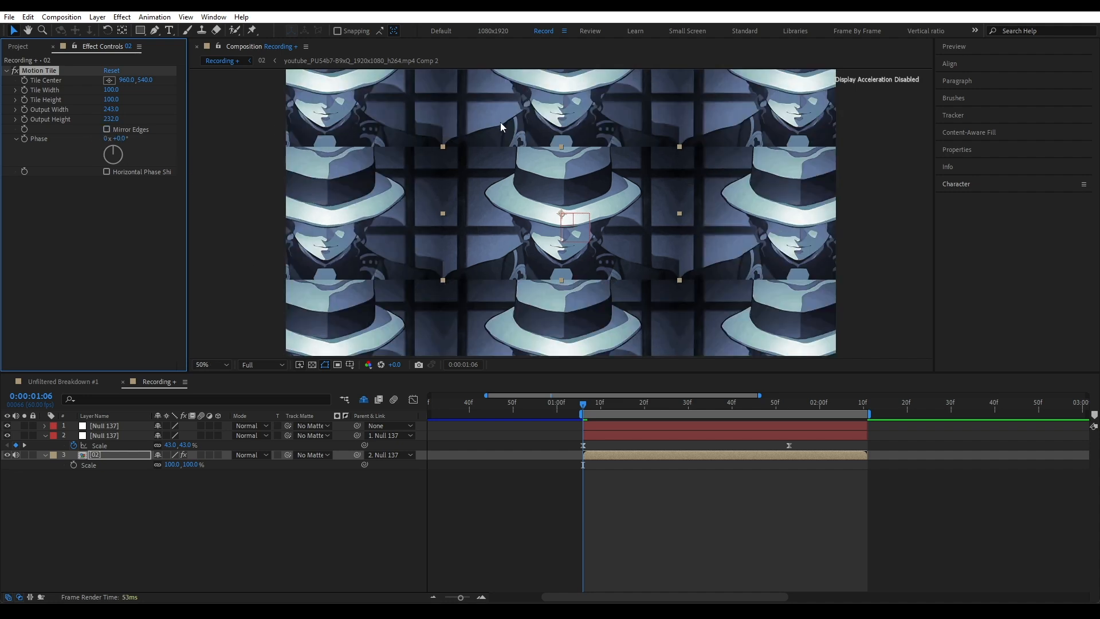
{"action": "left_click", "coordinate": [107, 129]}
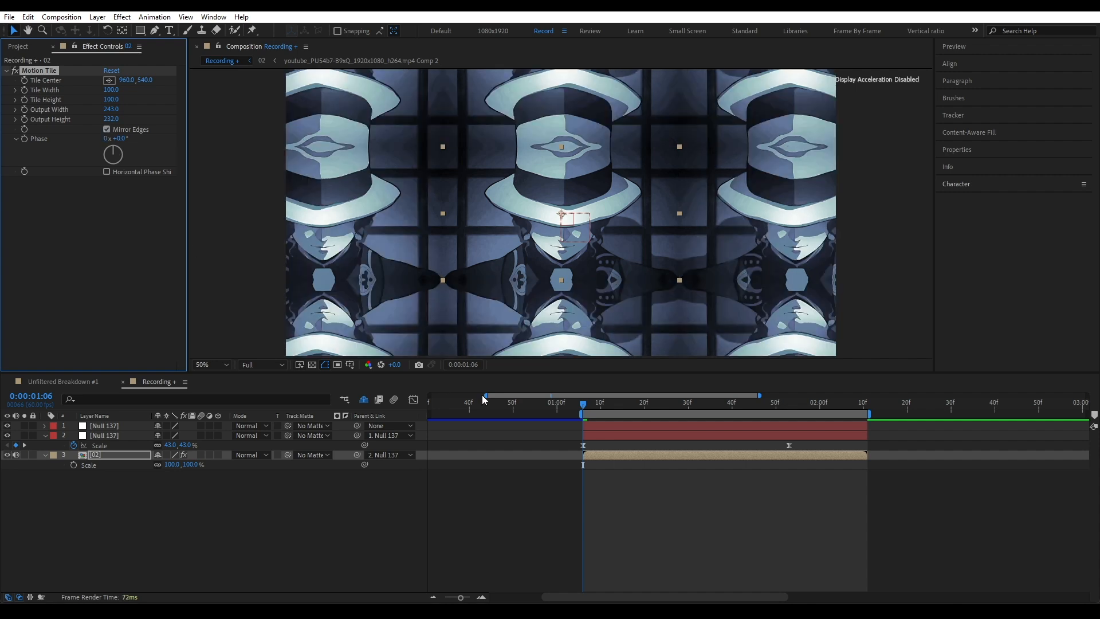
{"action": "left_click", "coordinate": [373, 540]}
{"action": "left_click", "coordinate": [561, 404]}
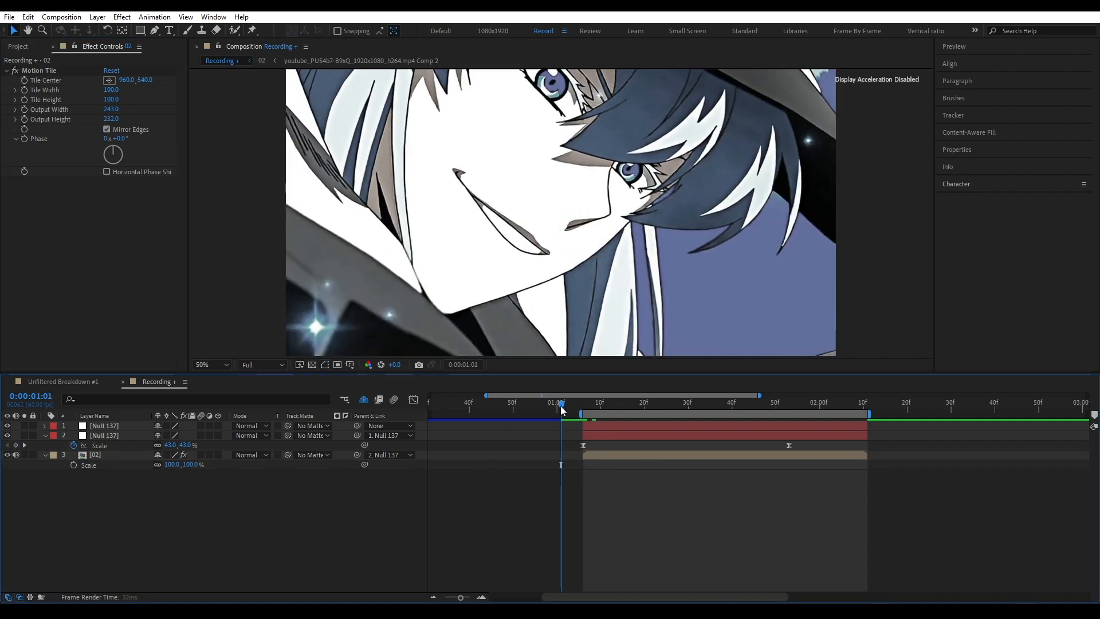
{"action": "key", "text": "space"}
- Animate the top null's Scale from 100% at about 0:00:01:42 to 42.5% at 0:00:02:10, with eased keyframes
{"action": "left_click_drag", "start_coordinate": [612, 409], "coordinate": [762, 408]}
{"action": "left_click", "coordinate": [641, 427]}
{"action": "key", "text": "s"}
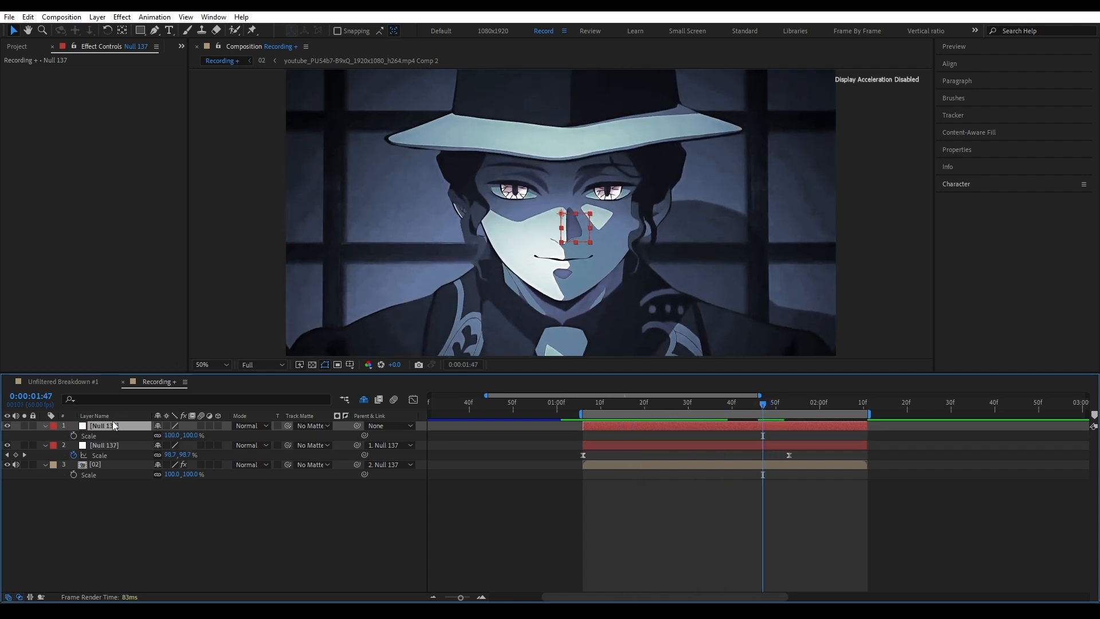
{"action": "left_click", "coordinate": [74, 436]}
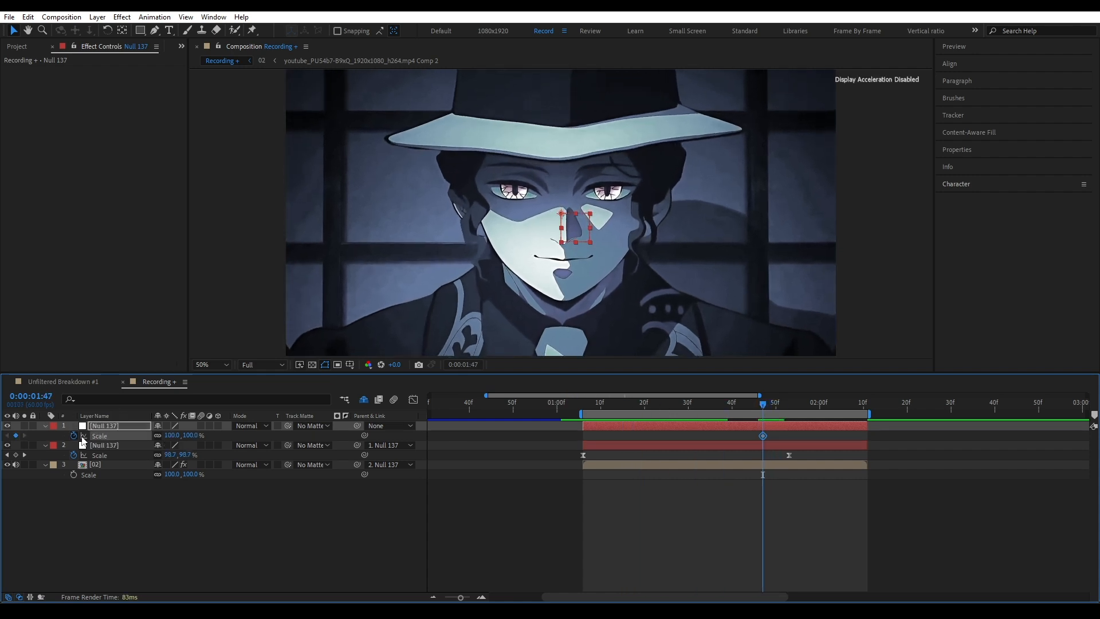
{"action": "left_click_drag", "start_coordinate": [762, 435], "coordinate": [741, 435]}
{"action": "left_click_drag", "start_coordinate": [802, 405], "coordinate": [865, 407]}
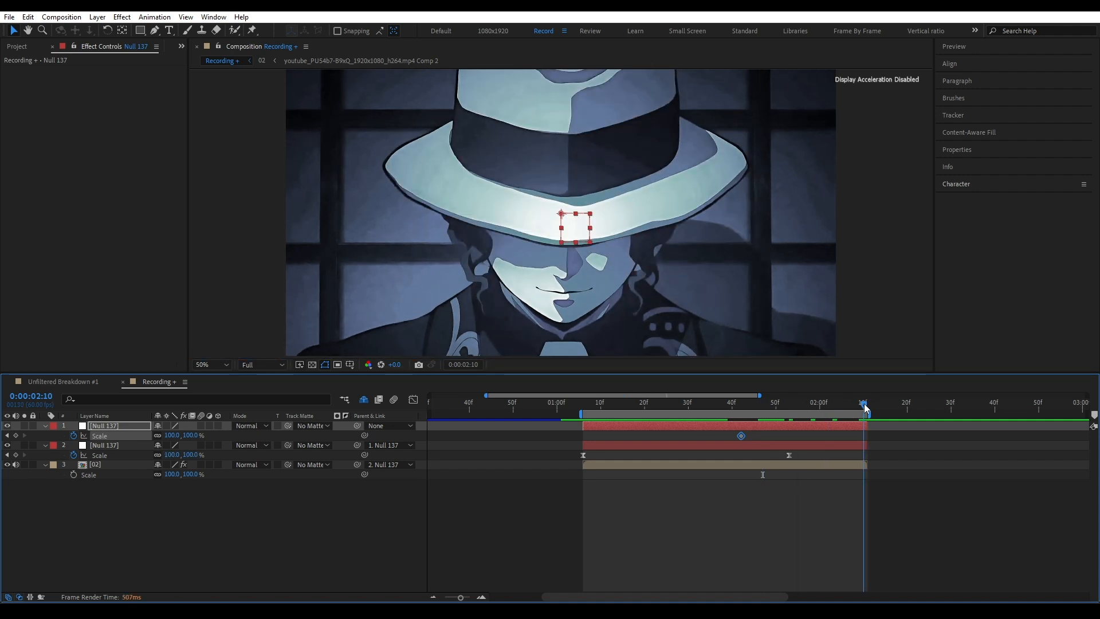
{"action": "left_click_drag", "start_coordinate": [192, 433], "coordinate": [185, 435]}
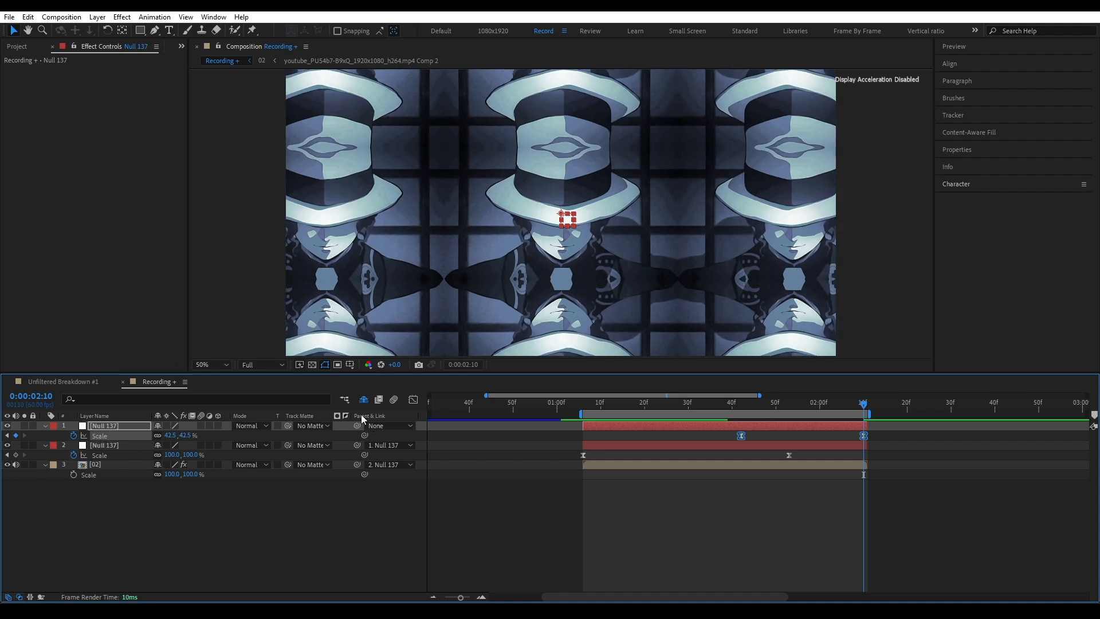
- Shape the top null's Scale curve to start slowly and drop steeply at its end, and preview the zoom out
{"action": "left_click", "coordinate": [414, 399]}
{"action": "left_click_drag", "start_coordinate": [718, 534], "coordinate": [916, 568]}
{"action": "left_click_drag", "start_coordinate": [824, 564], "coordinate": [858, 456]}
{"action": "left_click_drag", "start_coordinate": [781, 432], "coordinate": [863, 448]}
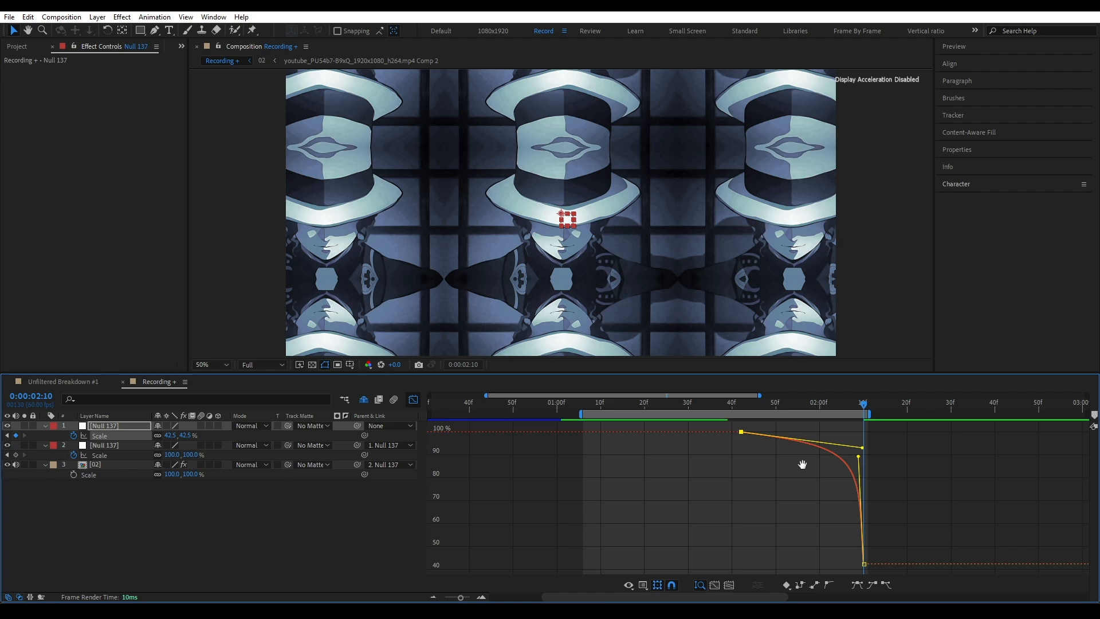
{"action": "key", "text": "space"}
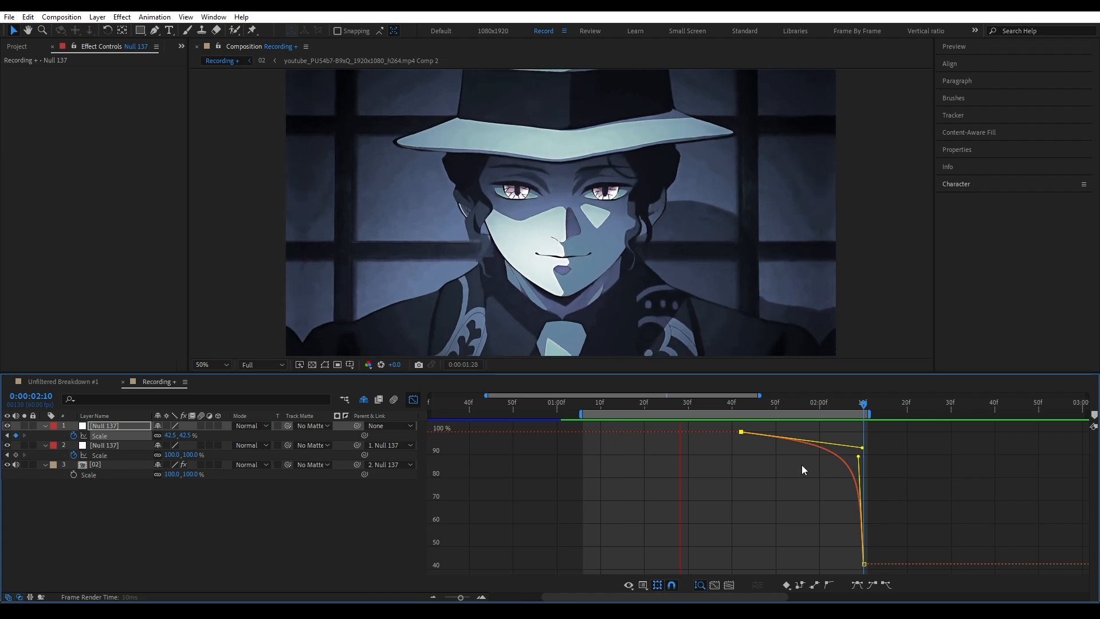
{"action": "key", "text": "space"}
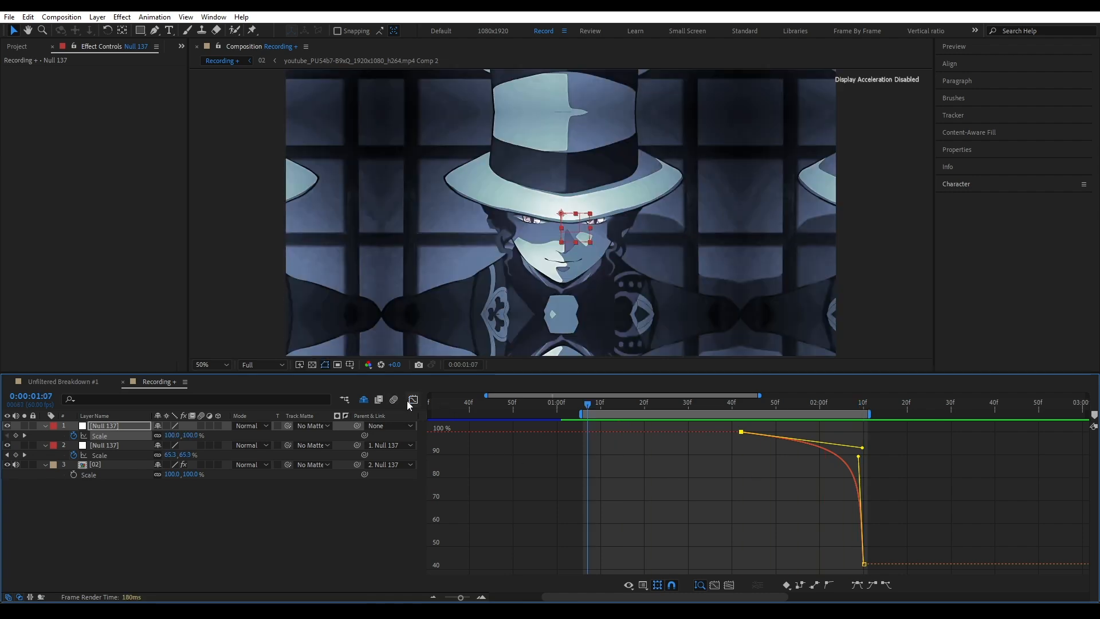
- Start the work area at 0:00:00:00 and preview both clips with the value graph closed
{"action": "left_click", "coordinate": [413, 399]}
{"action": "scroll", "coordinate": [580, 486], "scroll_direction": "down", "scroll_amount": 3}
{"action": "left_click_drag", "start_coordinate": [553, 408], "coordinate": [338, 409]}
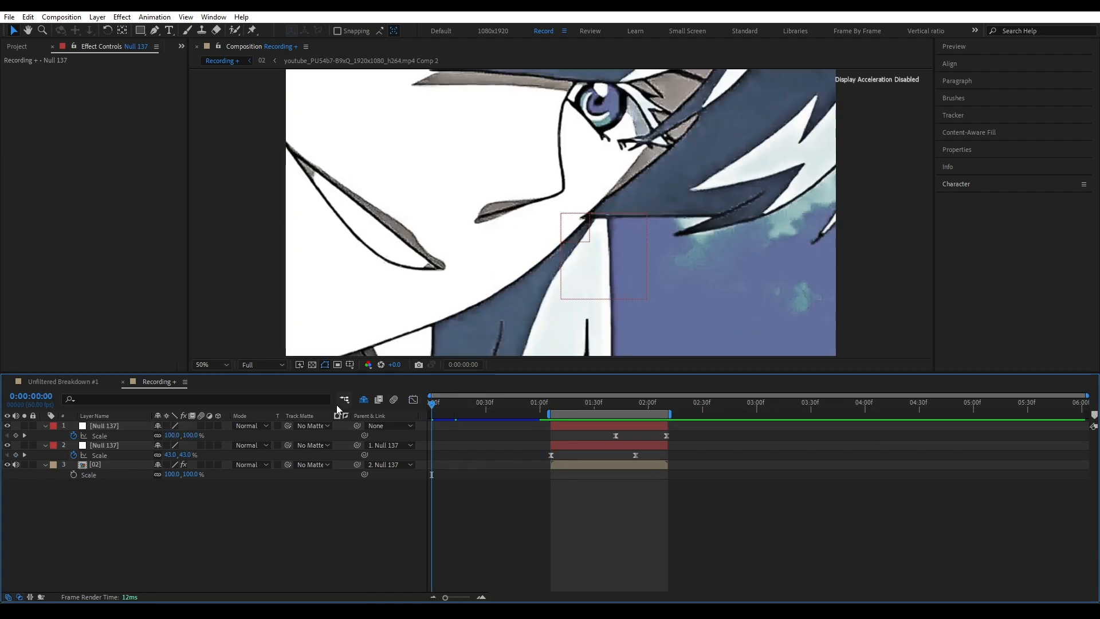
{"action": "key", "text": "b"}
{"action": "key", "text": "space"}
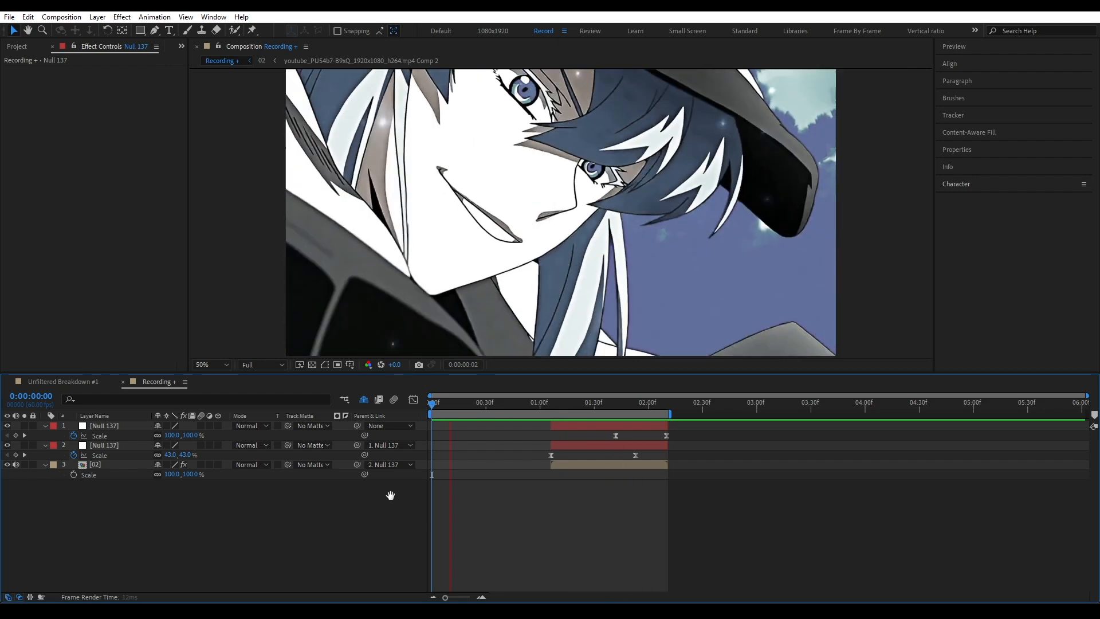
{"action": "key", "text": "space"}
- Reveal the hidden layers and turn off Shy for the 01 clip and its two nulls, with all layer properties collapsed
{"action": "left_click", "coordinate": [365, 401]}
{"action": "left_click", "coordinate": [112, 503]}
{"action": "left_click", "coordinate": [115, 485], "text": "shift"}
{"action": "left_click", "coordinate": [158, 485]}
{"action": "left_click", "coordinate": [198, 549]}
{"action": "key", "text": "u"}
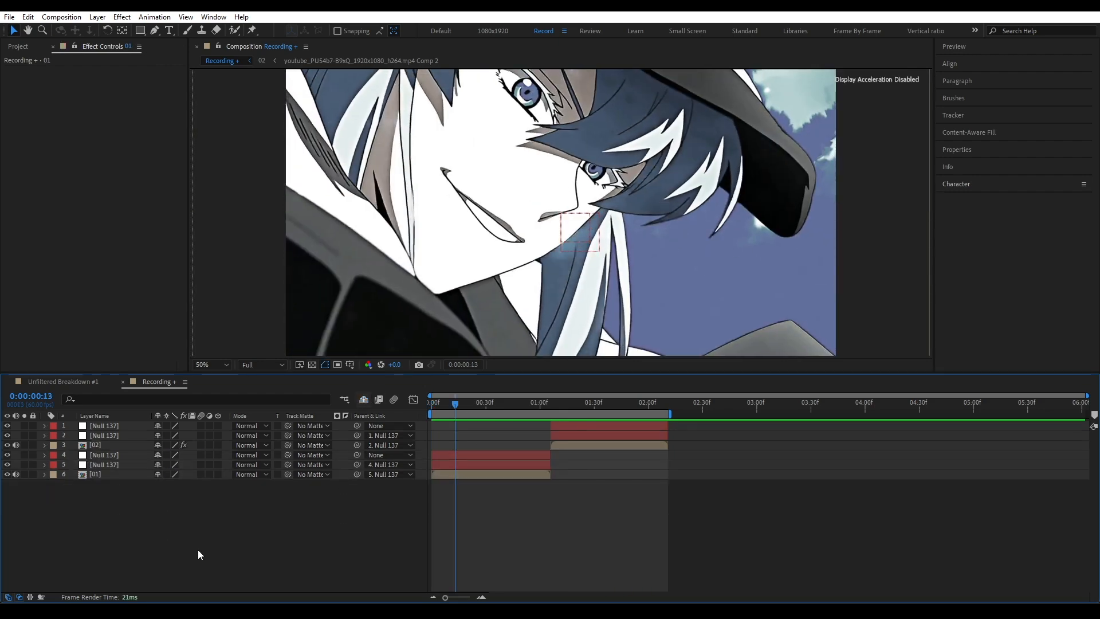
- Enable motion blur on the 01 and 02 clips and for the composition, and preview the edit from the start
{"action": "key", "text": "Home"}
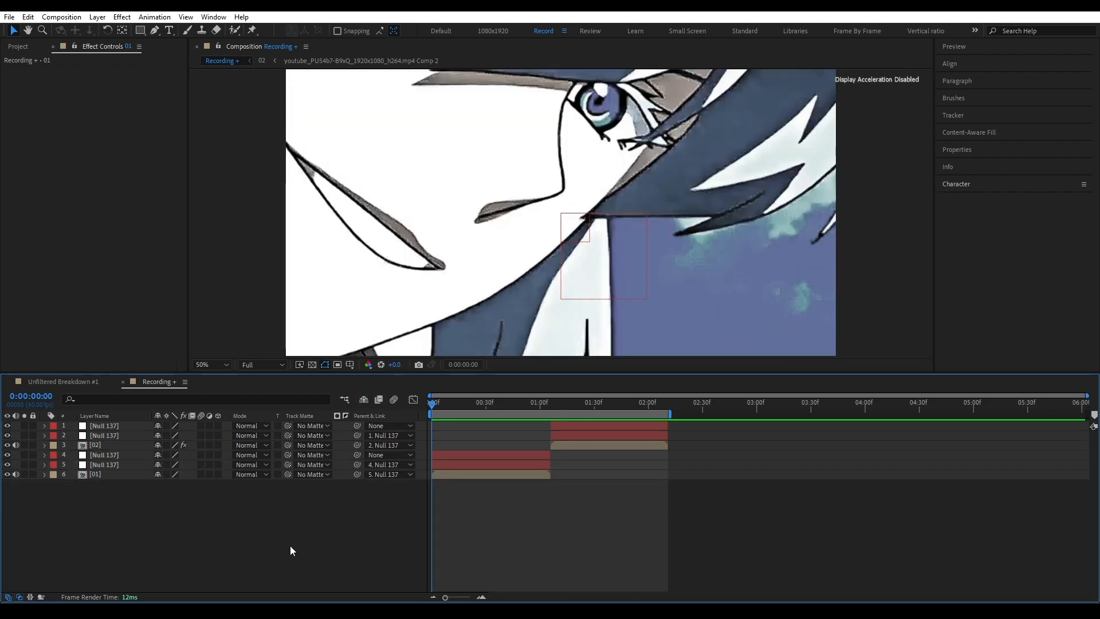
{"action": "left_click", "coordinate": [94, 475]}
{"action": "left_click", "coordinate": [95, 446], "text": "ctrl"}
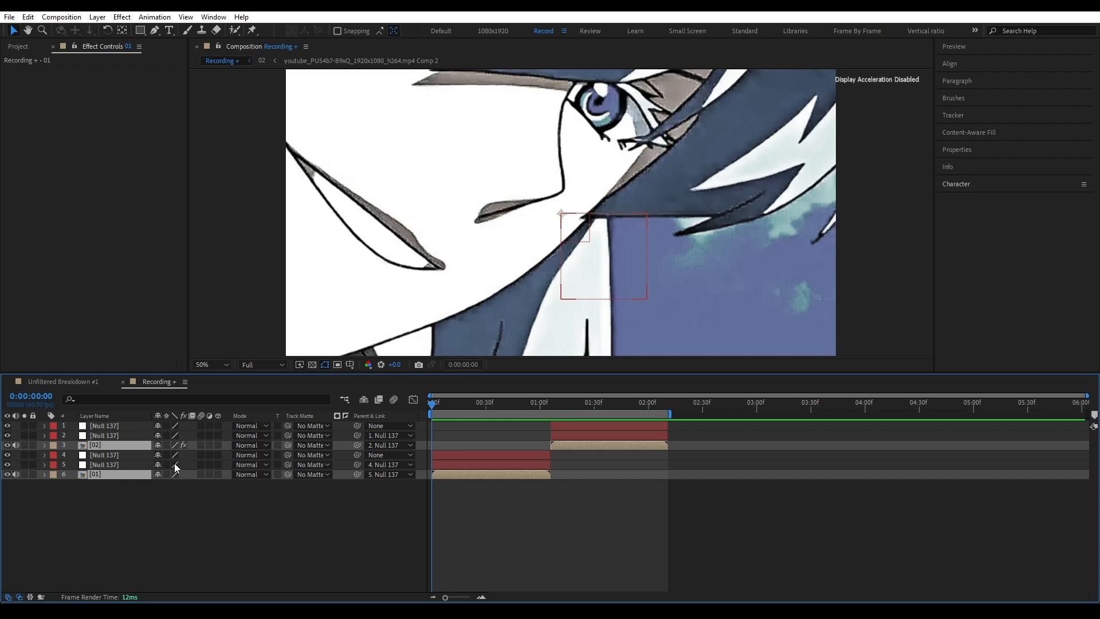
{"action": "left_click", "coordinate": [201, 445]}
{"action": "left_click", "coordinate": [393, 399]}
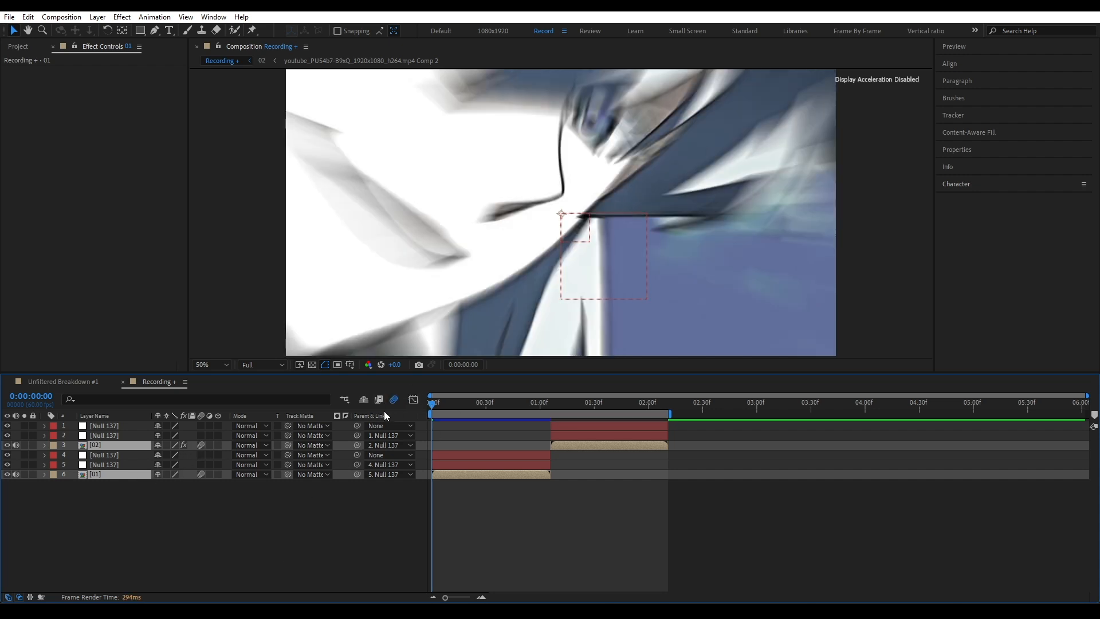
{"action": "left_click", "coordinate": [310, 548]}
{"action": "key", "text": "space"}
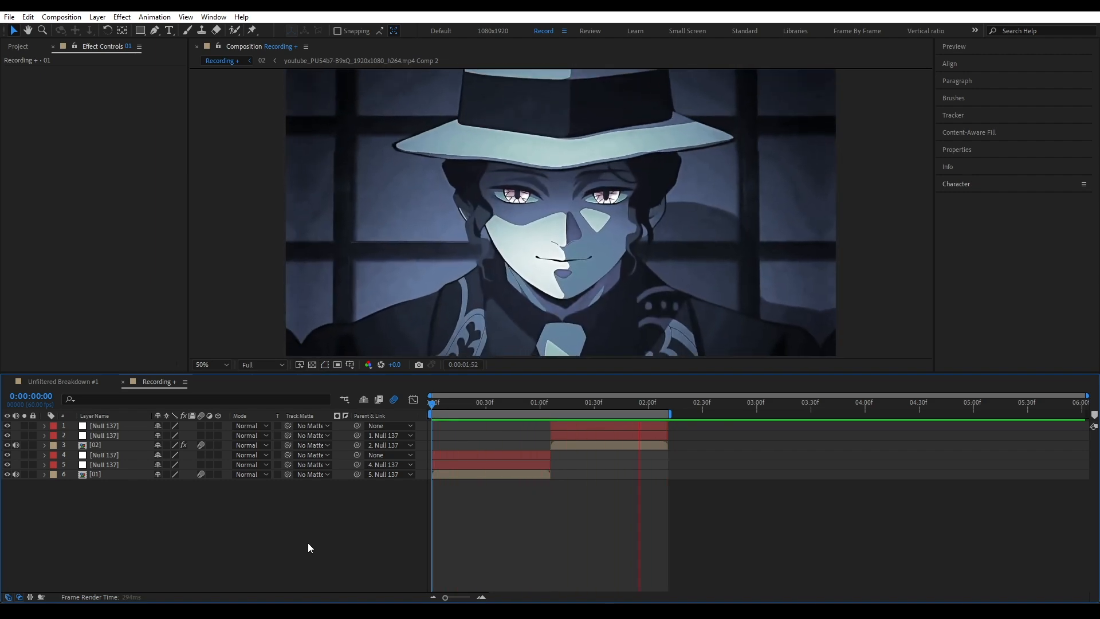
- Move the last Scale keyframe of the 01 clip's upper null to the cut at 0:00:01:06, and preview the transition
{"action": "left_click_drag", "start_coordinate": [484, 404], "coordinate": [549, 417]}
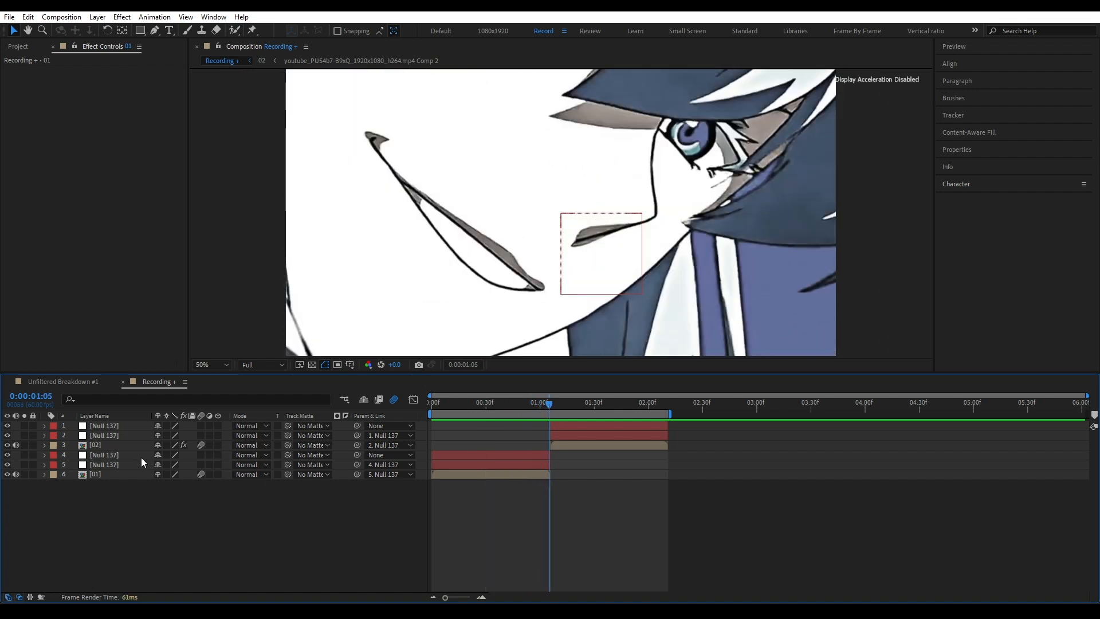
{"action": "left_click", "coordinate": [122, 455]}
{"action": "key", "text": "s"}
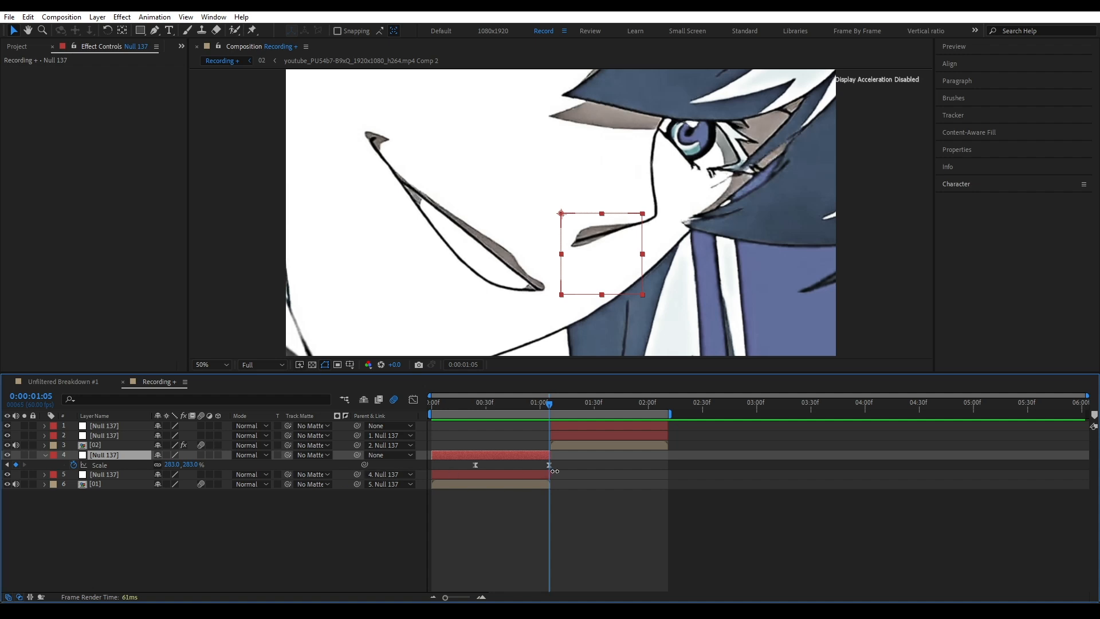
{"action": "key", "text": "semicolon"}
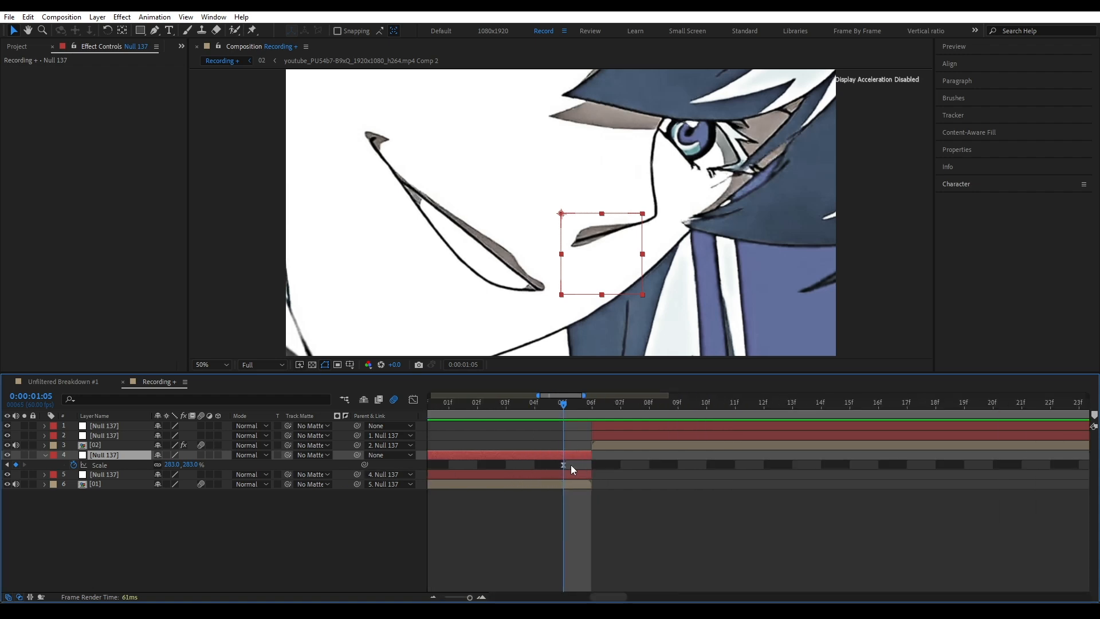
{"action": "left_click_drag", "start_coordinate": [563, 463], "coordinate": [580, 466]}
{"action": "left_click", "coordinate": [586, 521]}
{"action": "key", "text": "semicolon"}
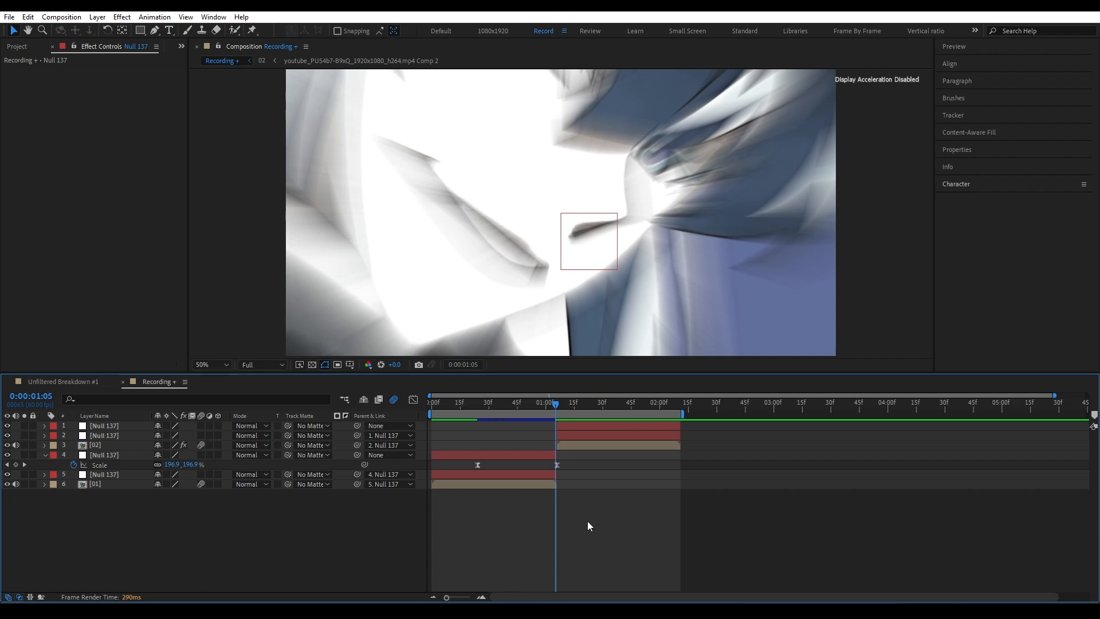
{"action": "key", "text": "u"}
{"action": "key", "text": "space"}
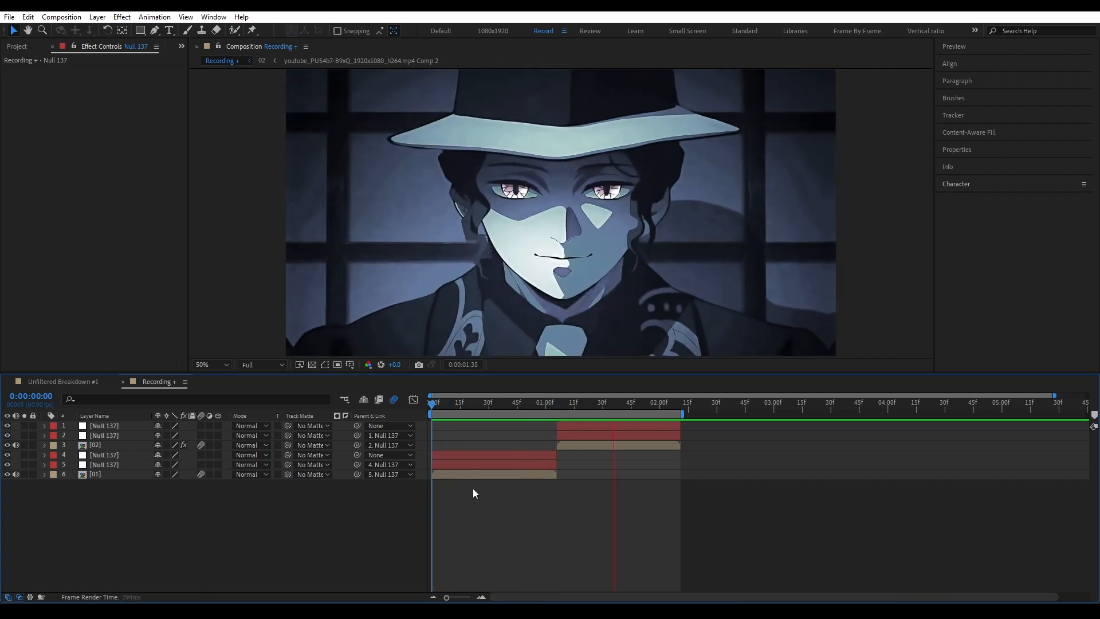
- Move the last Scale keyframe of the 02 clip's upper null to the clip's end at 0:00:02:11
{"action": "left_click_drag", "start_coordinate": [646, 404], "coordinate": [680, 408]}
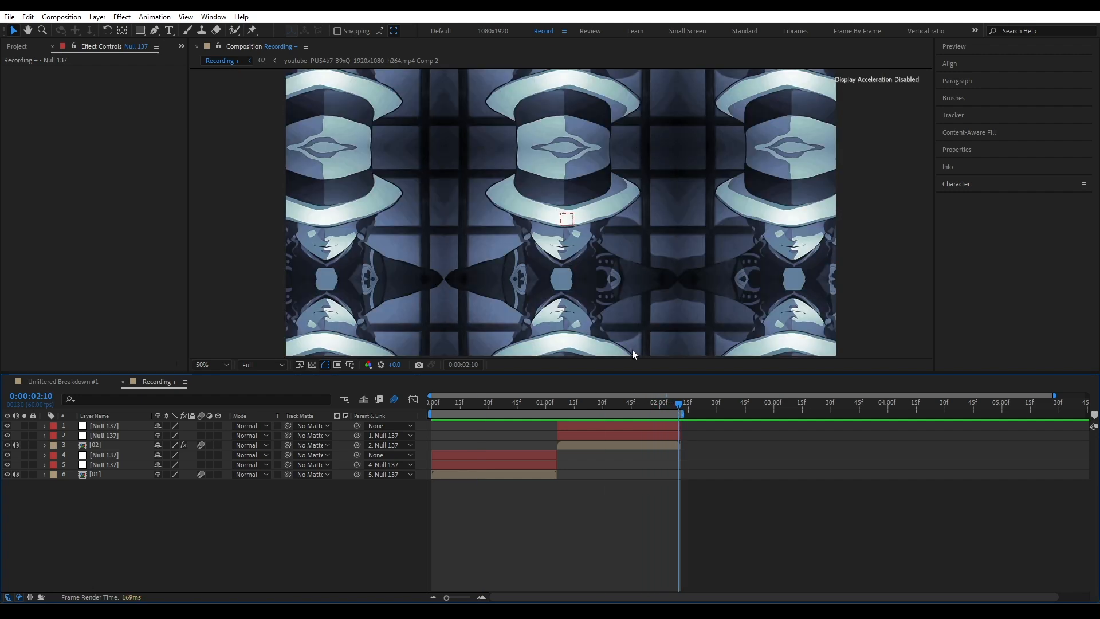
{"action": "scroll", "coordinate": [668, 469], "scroll_direction": "up", "scroll_amount": 3}
{"action": "left_click", "coordinate": [676, 426]}
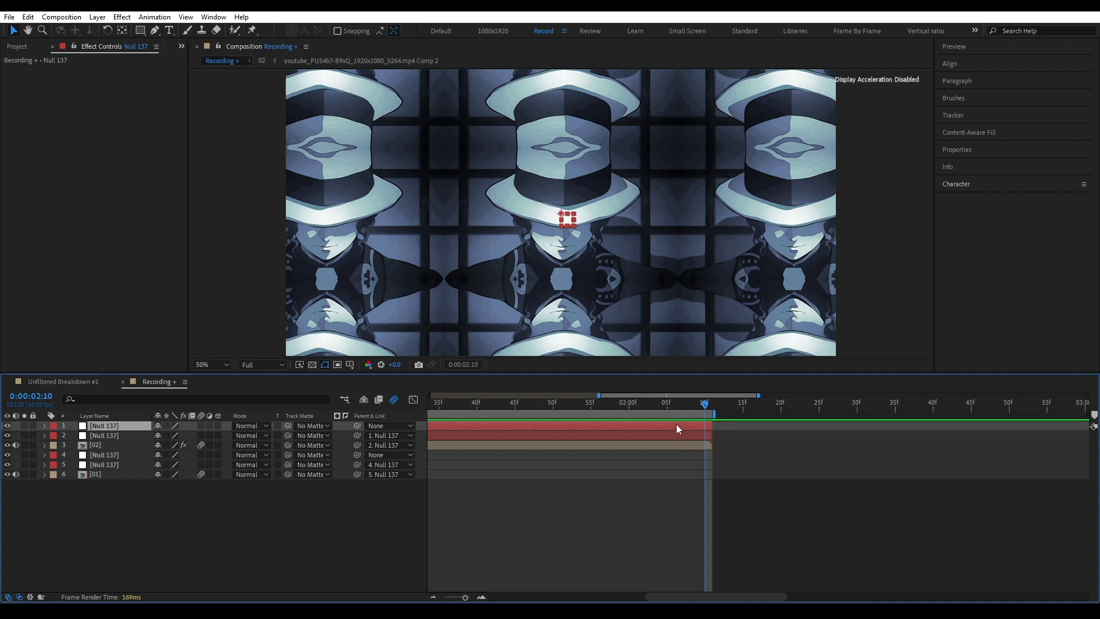
{"action": "key", "text": "s"}
{"action": "scroll", "coordinate": [706, 438], "scroll_direction": "up", "scroll_amount": 2}
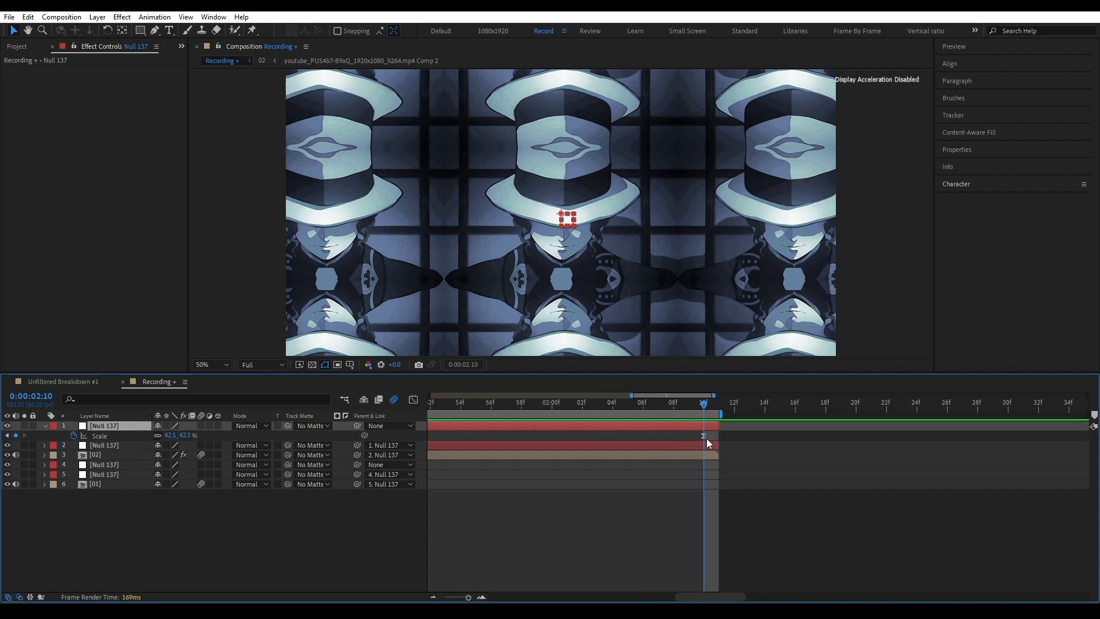
{"action": "left_click_drag", "start_coordinate": [703, 437], "coordinate": [712, 441]}
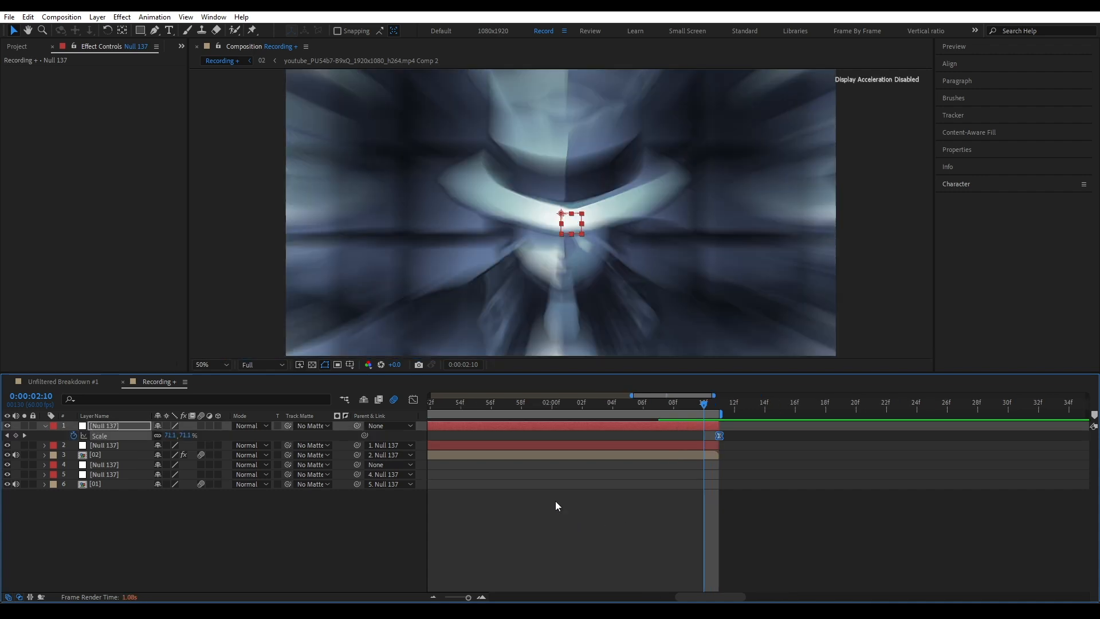
- Return to the composition's start with the layer properties collapsed, and save the project
{"action": "scroll", "coordinate": [554, 501], "scroll_direction": "down", "scroll_amount": 2}
{"action": "scroll", "coordinate": [549, 508], "scroll_direction": "left", "scroll_amount": 3}
{"action": "left_click_drag", "start_coordinate": [532, 403], "coordinate": [351, 422]}
{"action": "left_click", "coordinate": [308, 535]}
{"action": "key", "text": "u"}
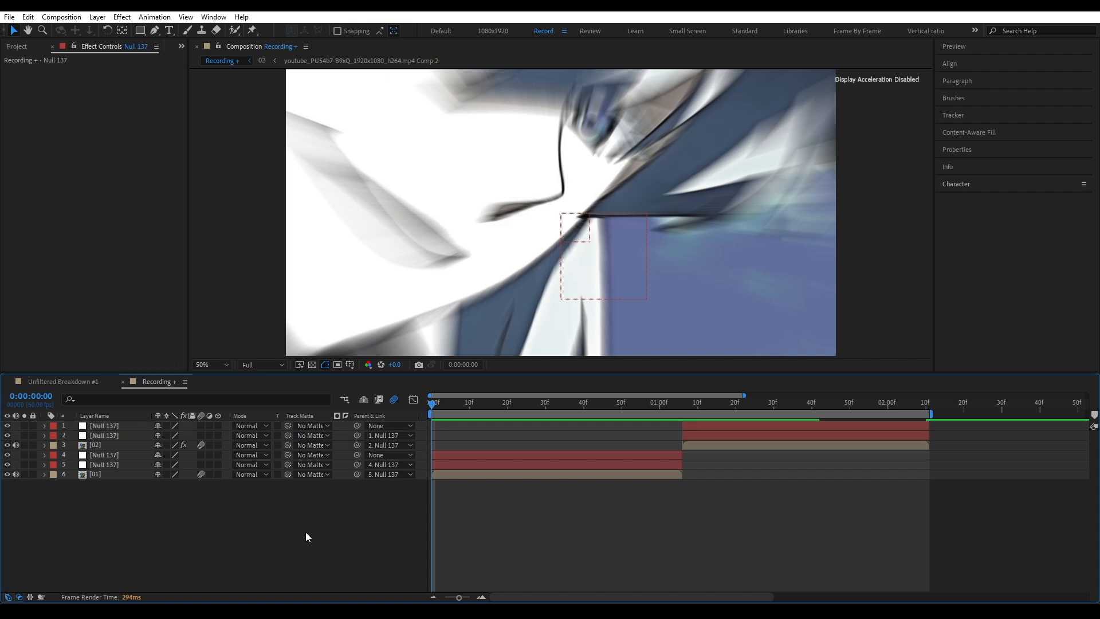
{"action": "key", "text": "ctrl+s"}
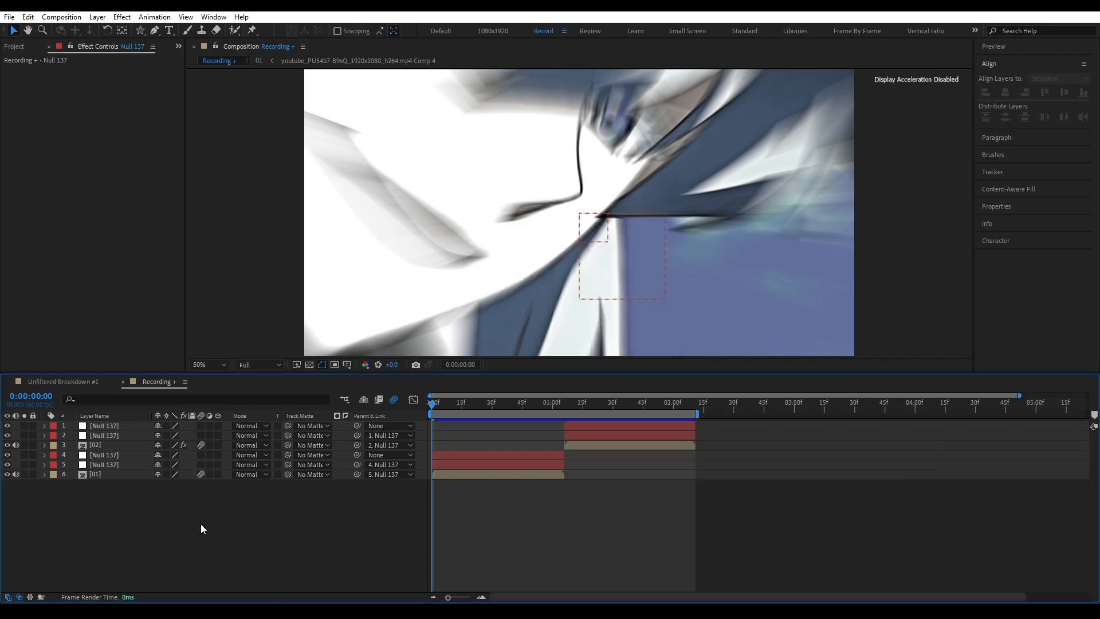
- Add an adjustment layer directly above the 01 clip and trim its end to the cut after that clip
{"action": "right_click", "coordinate": [201, 523]}
{"action": "mouse_move", "coordinate": [332, 382]}
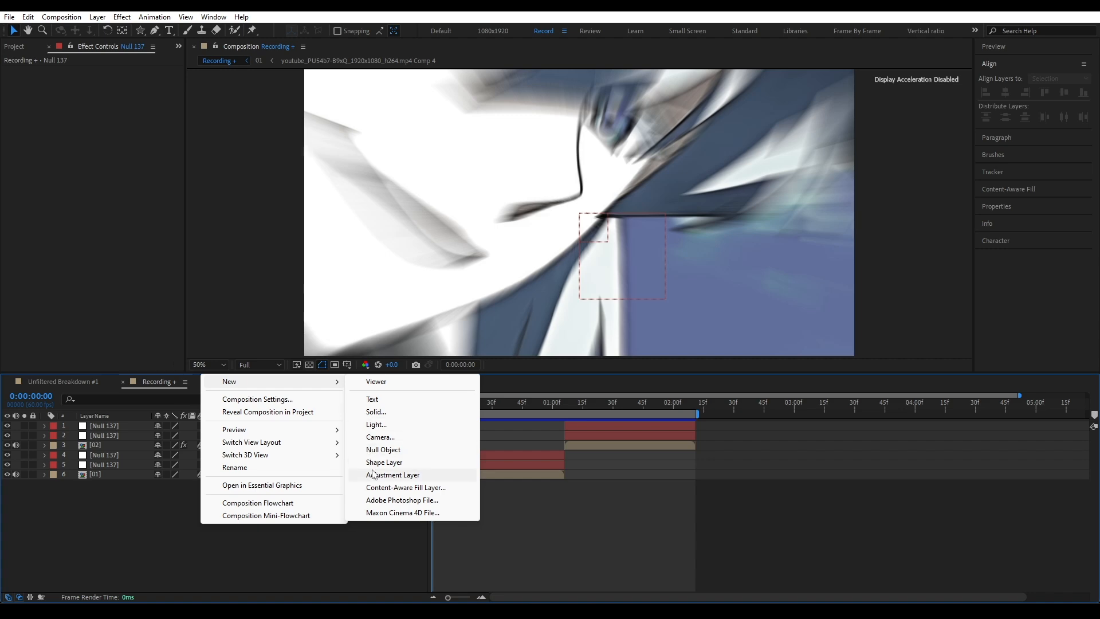
{"action": "left_click", "coordinate": [392, 474]}
{"action": "left_click_drag", "start_coordinate": [113, 428], "coordinate": [119, 479]}
{"action": "left_click", "coordinate": [464, 403]}
{"action": "left_click", "coordinate": [559, 412]}
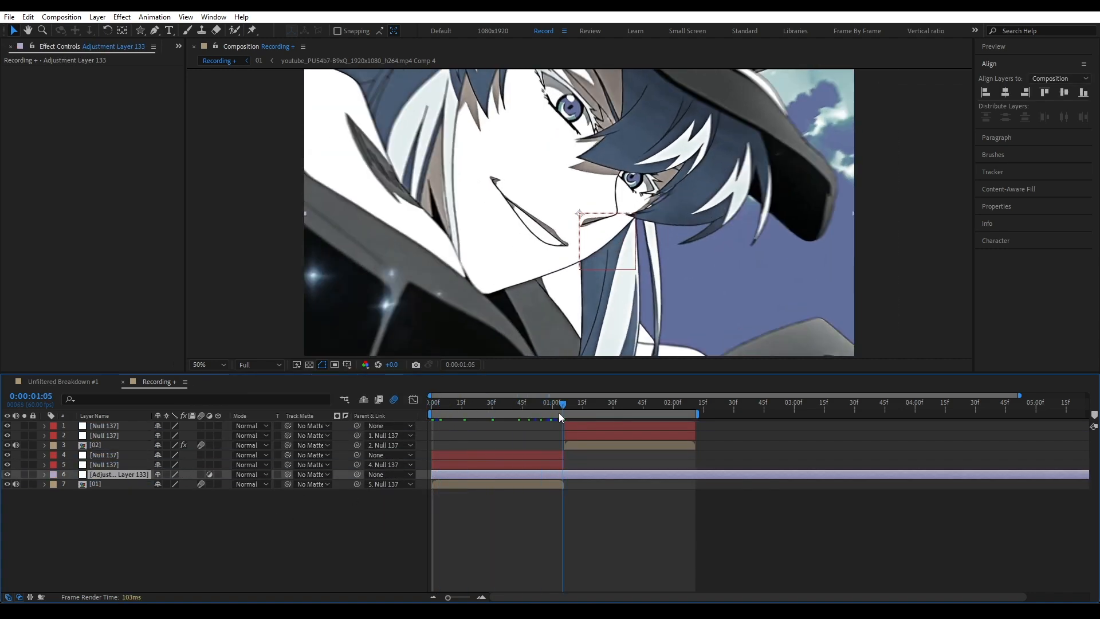
{"action": "key", "text": "alt+bracketright"}
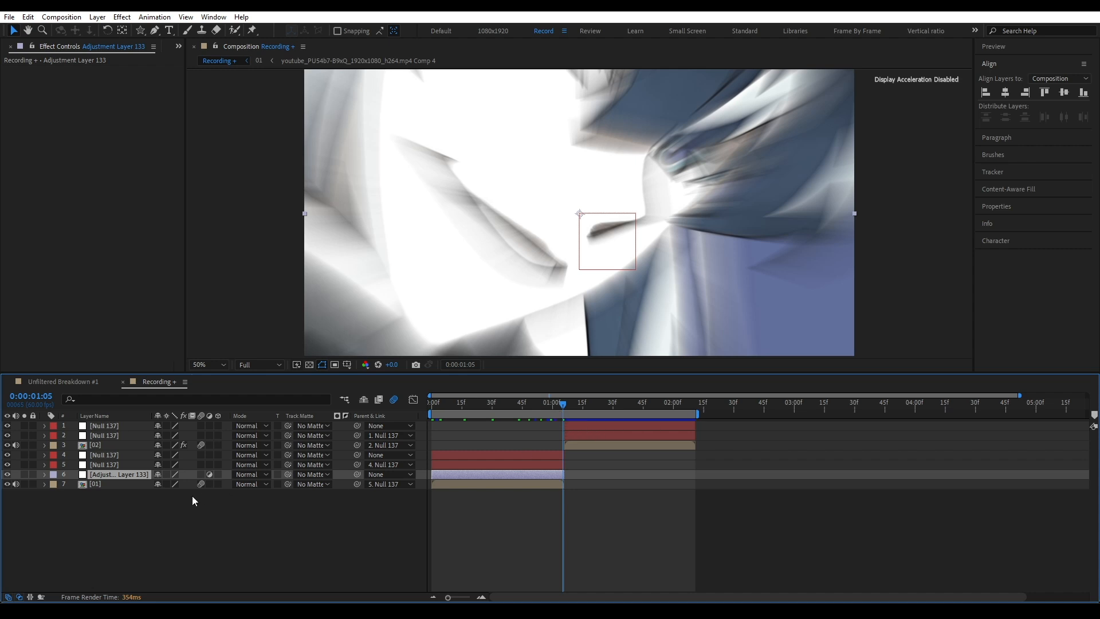
- Duplicate the adjustment layer, place the copy directly above the 02 clip and align its start with that clip
{"action": "key", "text": "ctrl+d"}
{"action": "left_click_drag", "start_coordinate": [116, 463], "coordinate": [118, 443]}
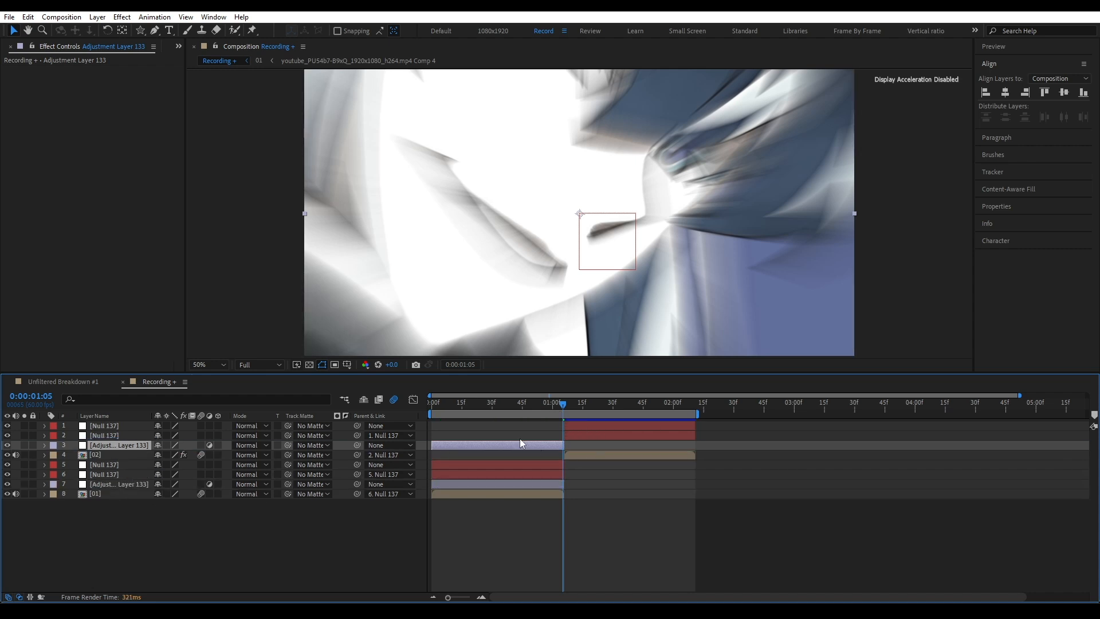
{"action": "left_click_drag", "start_coordinate": [496, 444], "coordinate": [600, 445]}
{"action": "scroll", "coordinate": [553, 461], "scroll_direction": "up", "scroll_amount": 3}
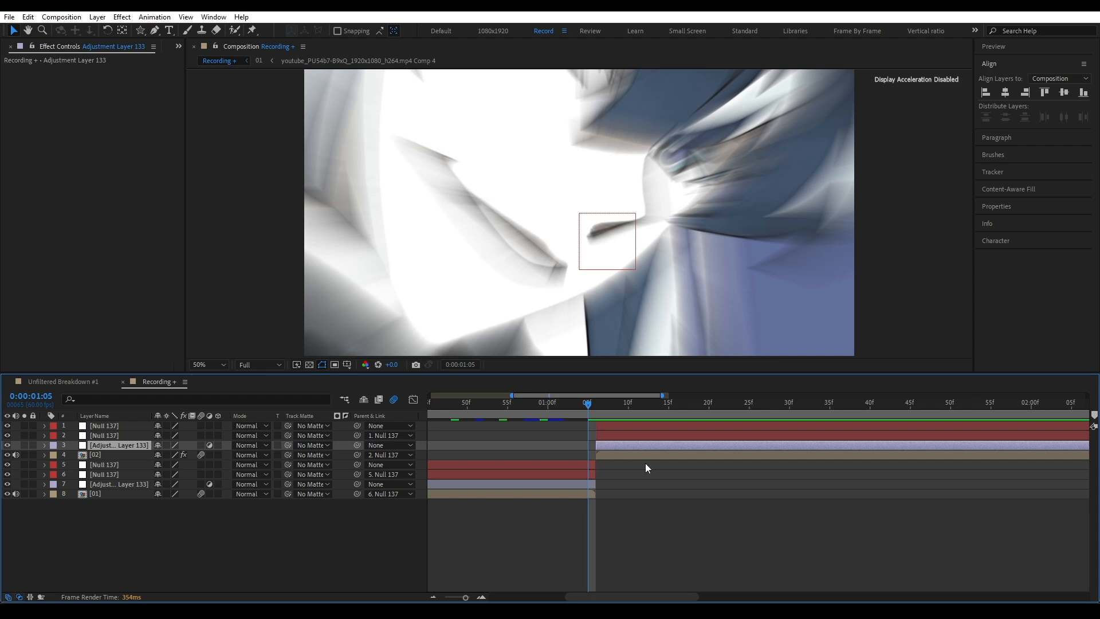
{"action": "scroll", "coordinate": [672, 475], "scroll_direction": "down", "scroll_amount": 3}
- Mark all four null layers as shy and hide them from the timeline
{"action": "key", "text": "Home"}
{"action": "left_click", "coordinate": [98, 549]}
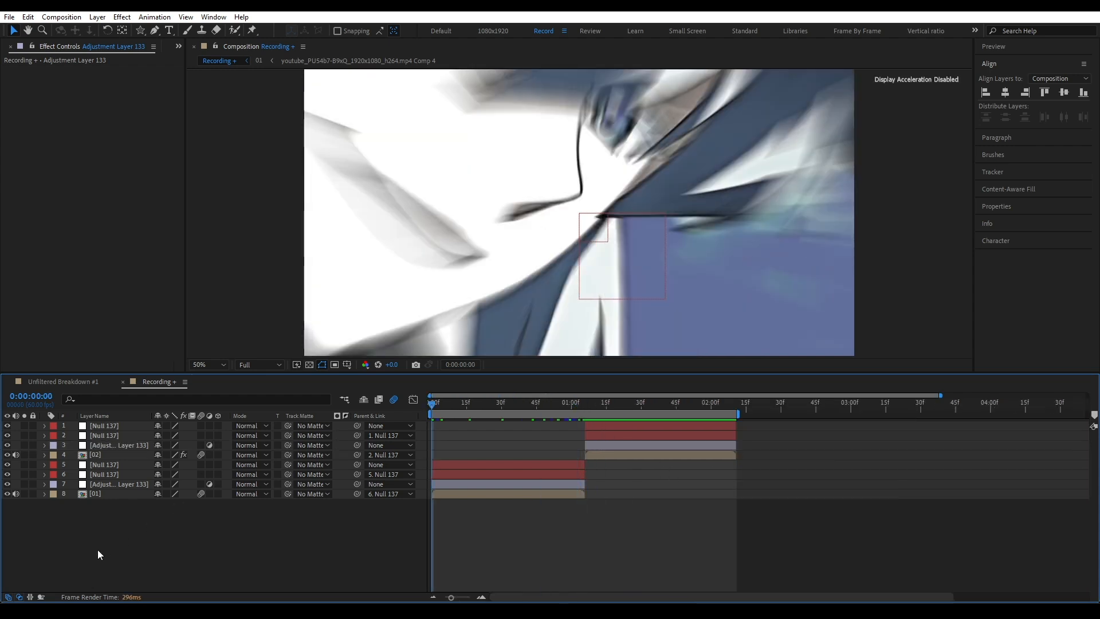
{"action": "left_click", "coordinate": [100, 426]}
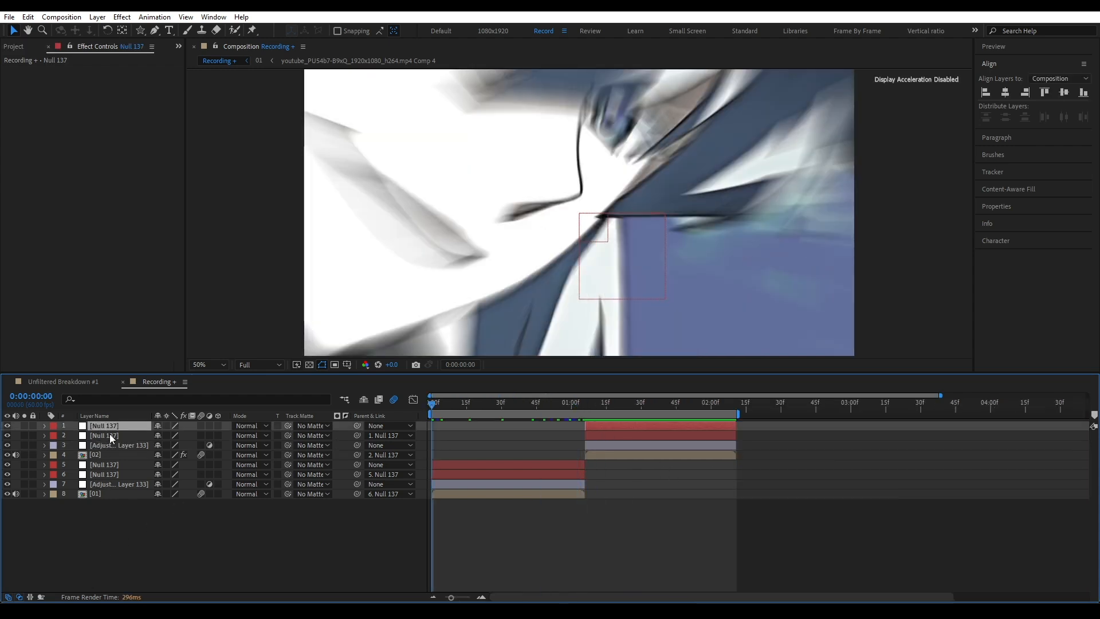
{"action": "left_click", "coordinate": [109, 435], "text": "ctrl"}
{"action": "left_click", "coordinate": [110, 465], "text": "ctrl"}
{"action": "left_click", "coordinate": [111, 474], "text": "ctrl"}
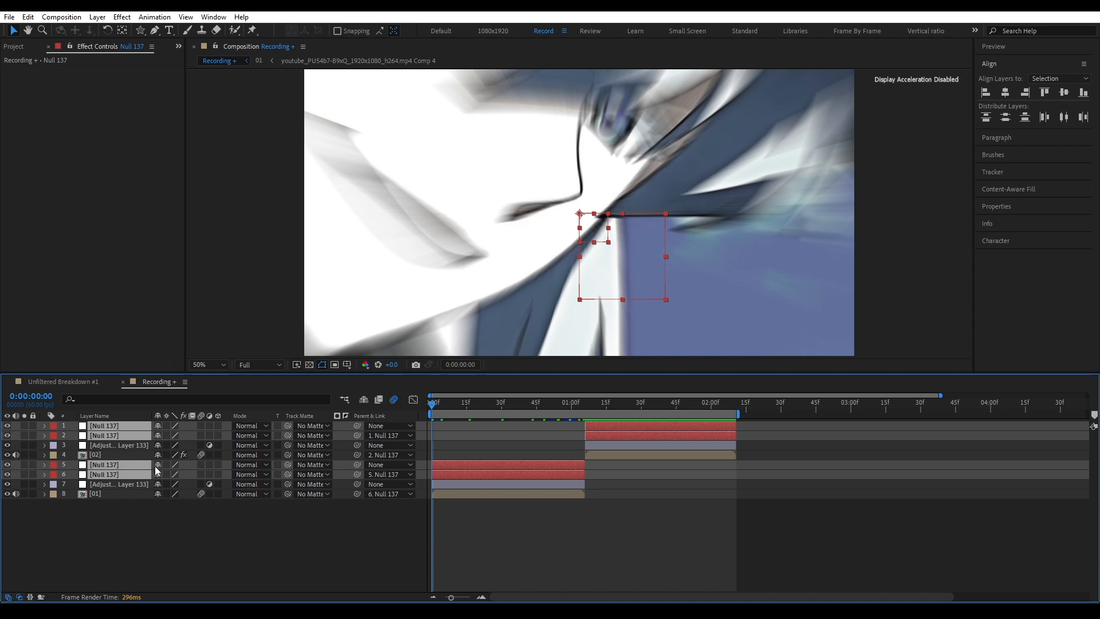
{"action": "left_click", "coordinate": [156, 471]}
{"action": "left_click", "coordinate": [363, 400]}
{"action": "left_click", "coordinate": [136, 472]}
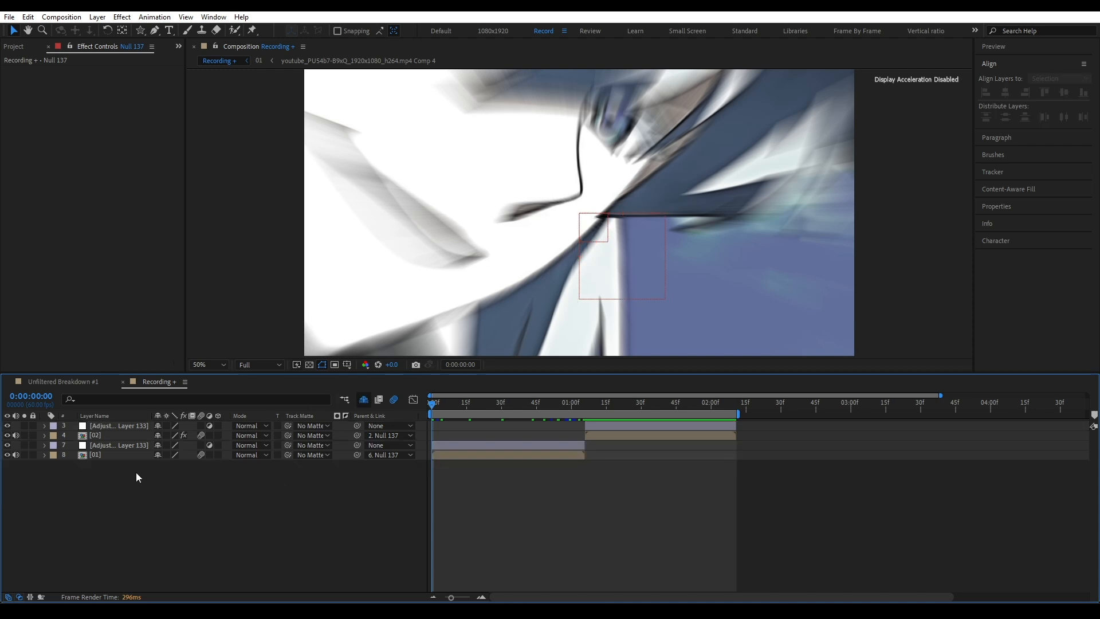
- Apply the Warp effect to the adjustment layer above the 01 clip and set its Warp Style to Squeeze
{"action": "left_click", "coordinate": [119, 445]}
{"action": "key", "text": "ctrl+space"}
{"action": "type", "text": "warp"}
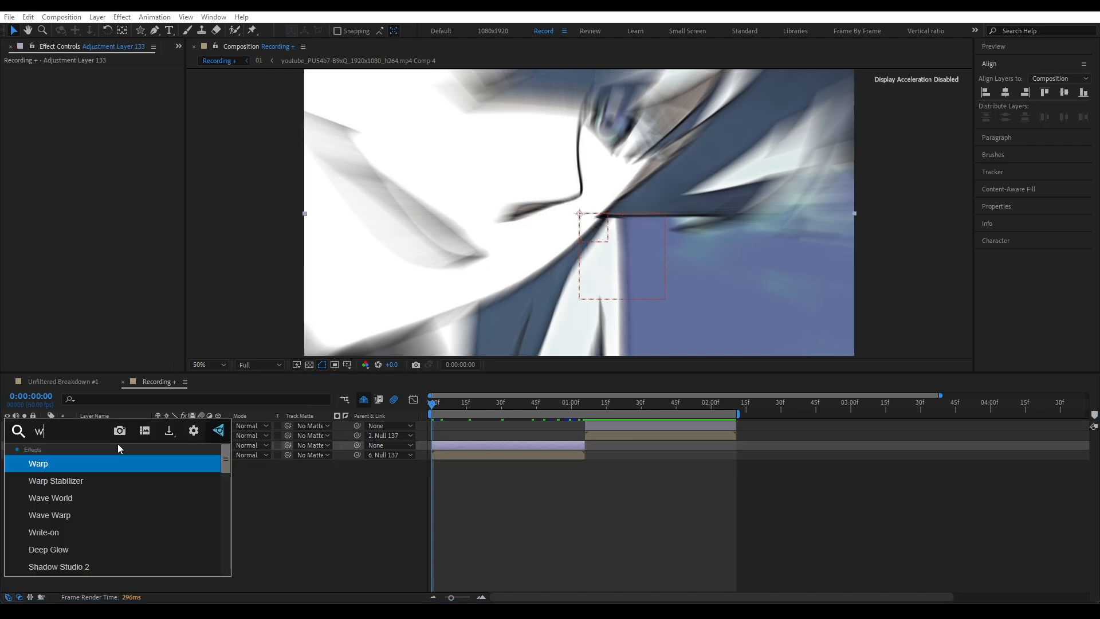
{"action": "key", "text": "Return"}
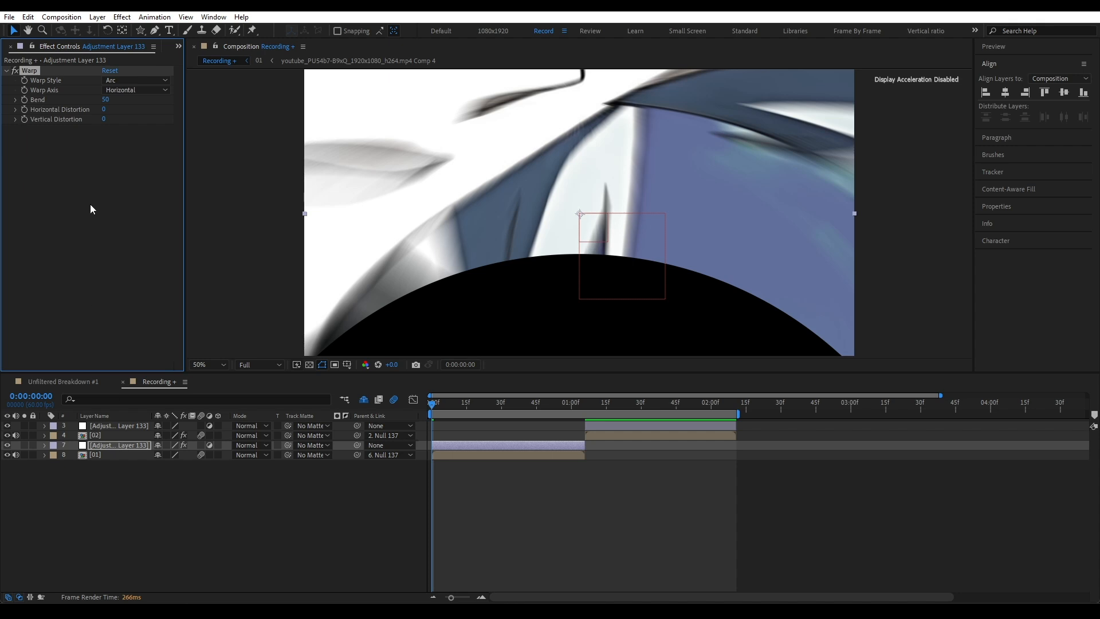
{"action": "left_click", "coordinate": [133, 80]}
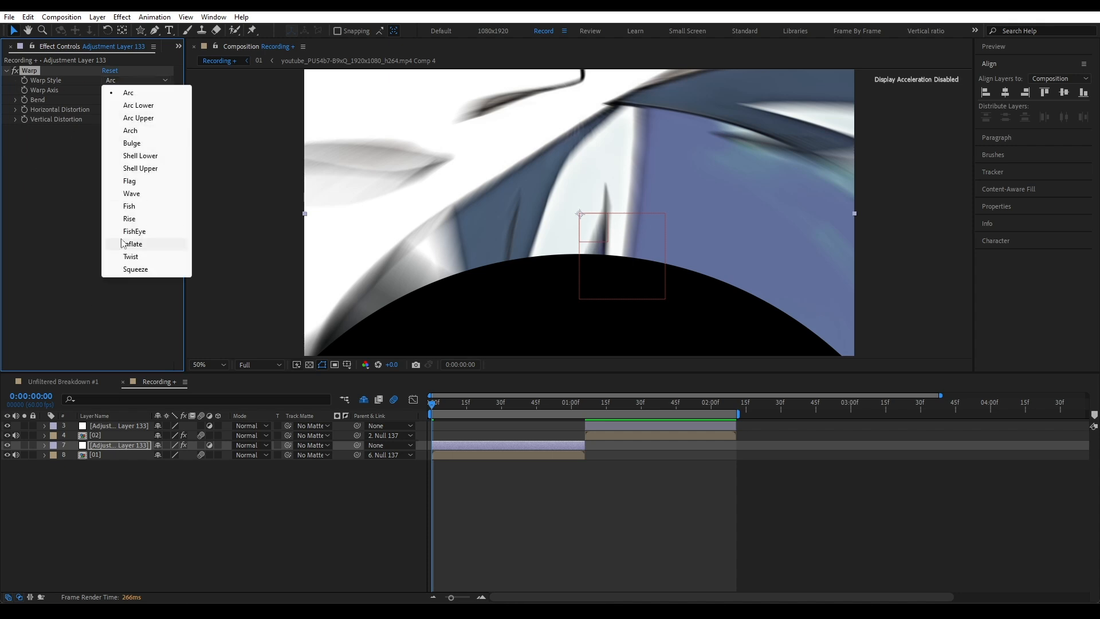
{"action": "left_click", "coordinate": [117, 258]}
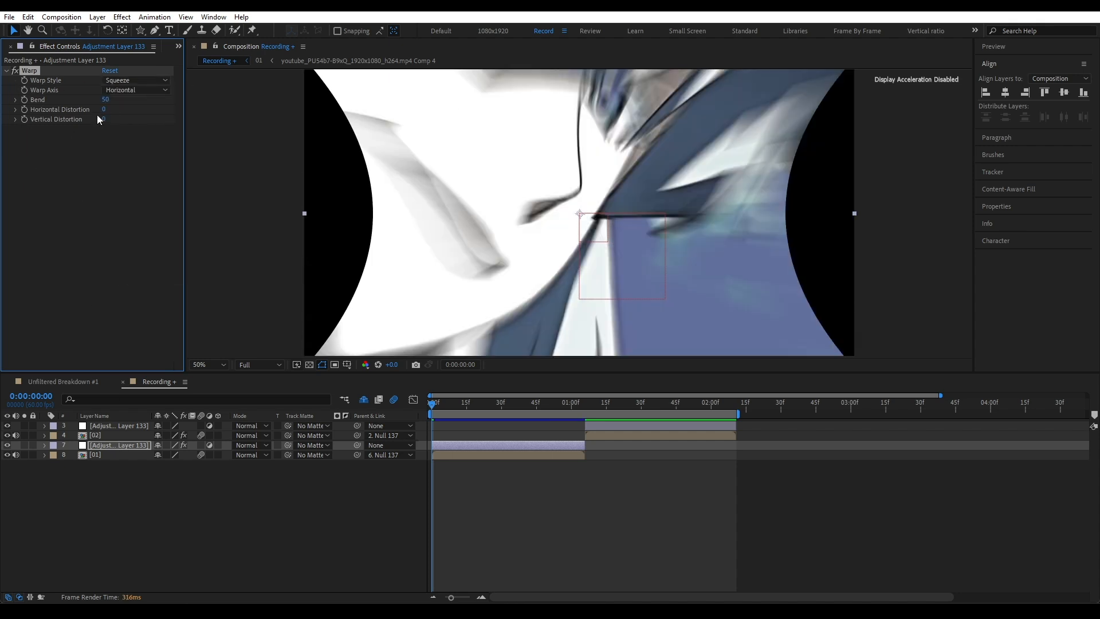
{"action": "left_click_drag", "start_coordinate": [105, 103], "coordinate": [127, 109]}
{"action": "key", "text": "ctrl+z"}
- Draw a large star shape, centre it in the composition and place its layer directly below the 01 clip's adjustment layer
{"action": "left_click", "coordinate": [138, 31]}
{"action": "left_click", "coordinate": [284, 516]}
{"action": "left_click_drag", "start_coordinate": [457, 216], "coordinate": [583, 233]}
{"action": "key", "text": "v"}
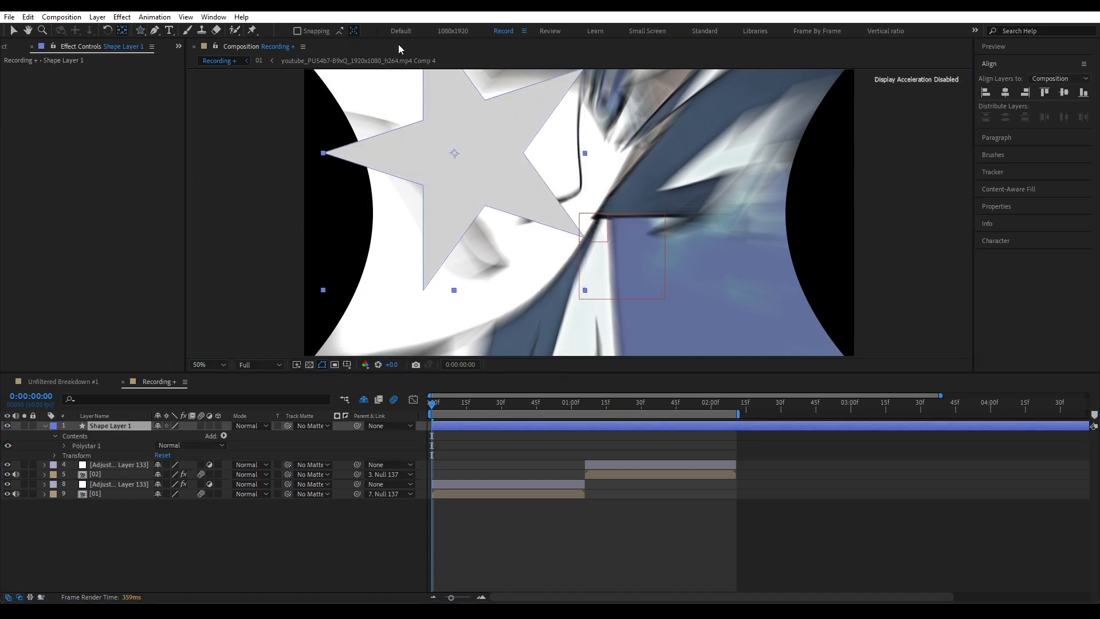
{"action": "left_click", "coordinate": [1006, 93]}
{"action": "left_click", "coordinate": [1064, 93]}
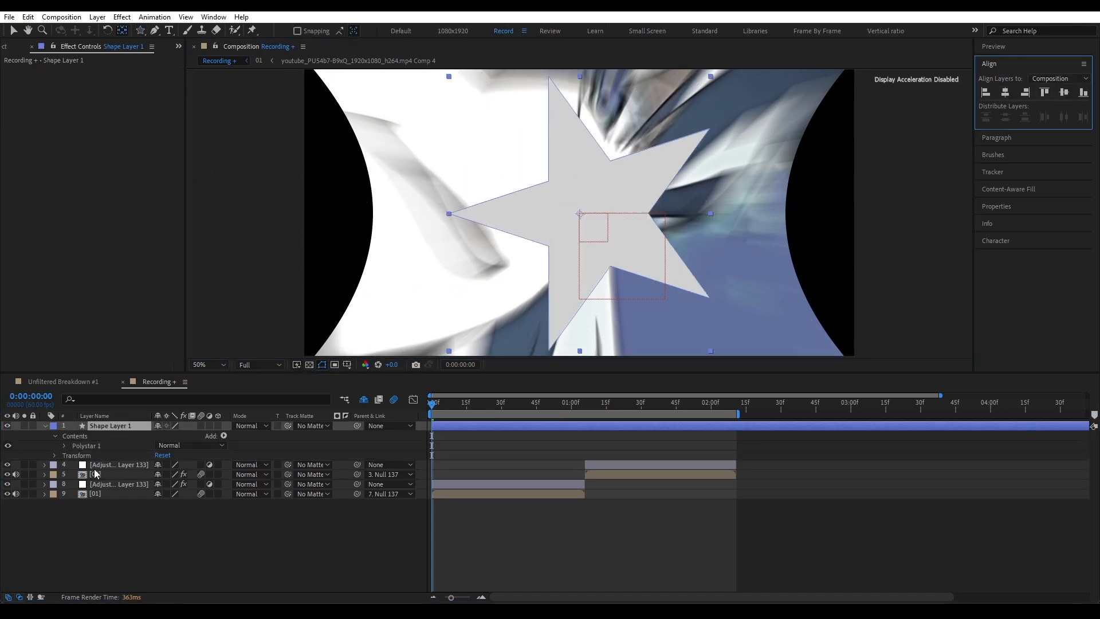
{"action": "left_click", "coordinate": [45, 426]}
{"action": "left_click_drag", "start_coordinate": [117, 425], "coordinate": [114, 459]}
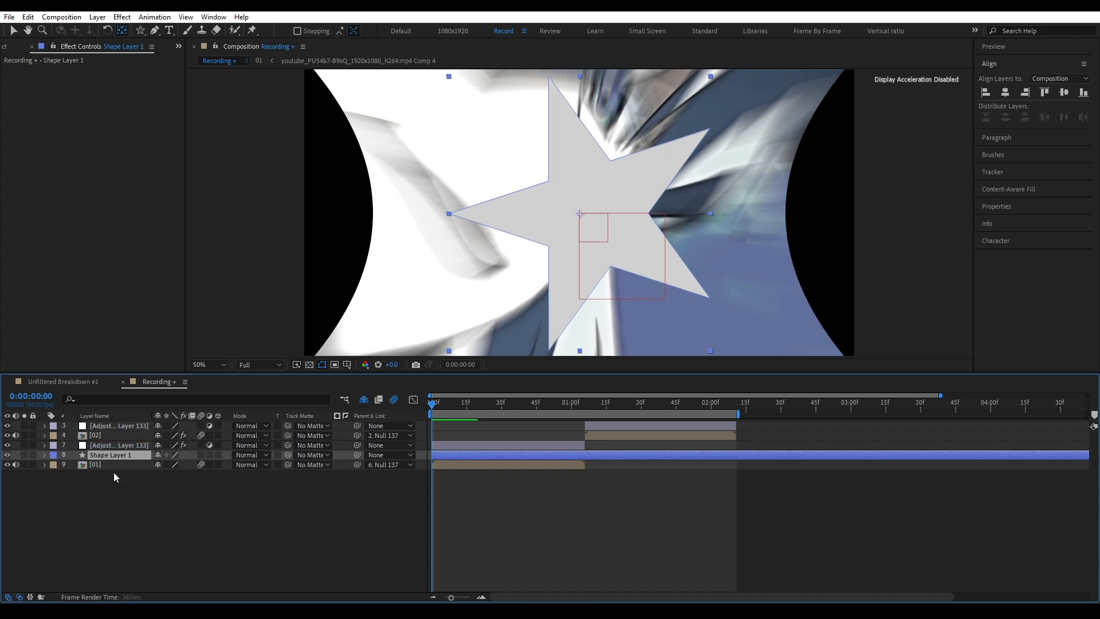
- Hide the 01 clip and set the Warp's Bend to 30 to test the squeeze on the star
{"action": "left_click", "coordinate": [106, 464]}
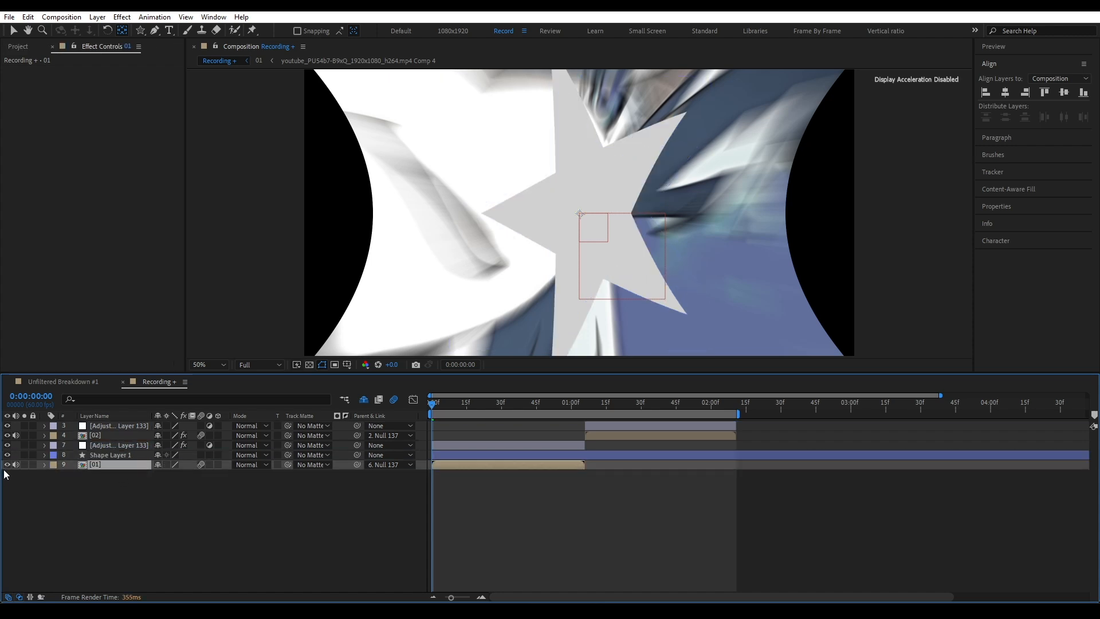
{"action": "left_click", "coordinate": [7, 465]}
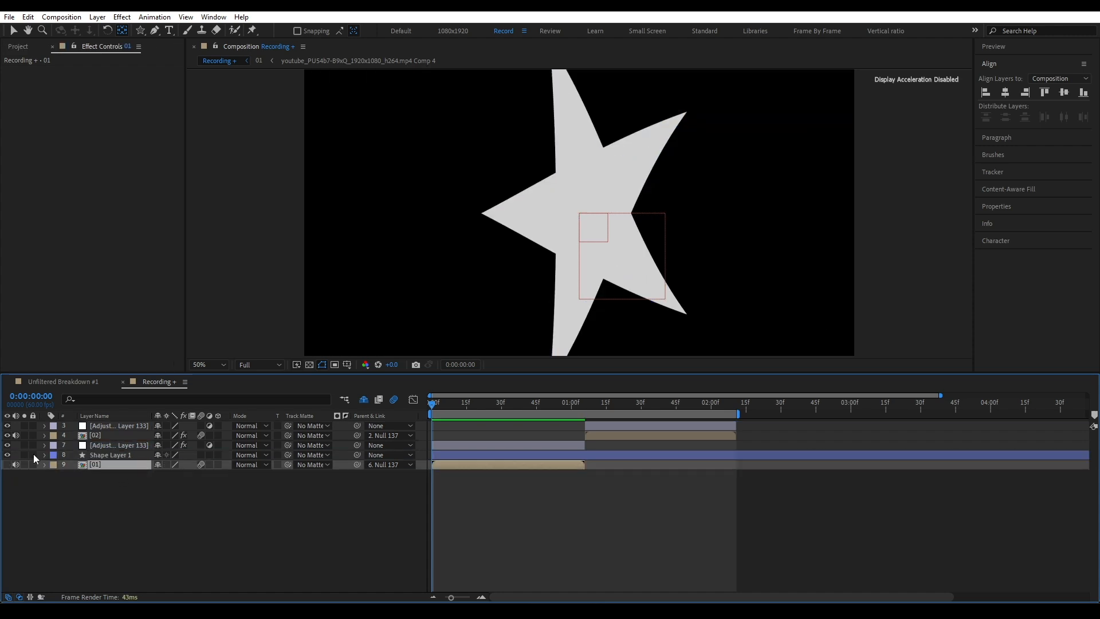
{"action": "left_click", "coordinate": [115, 445]}
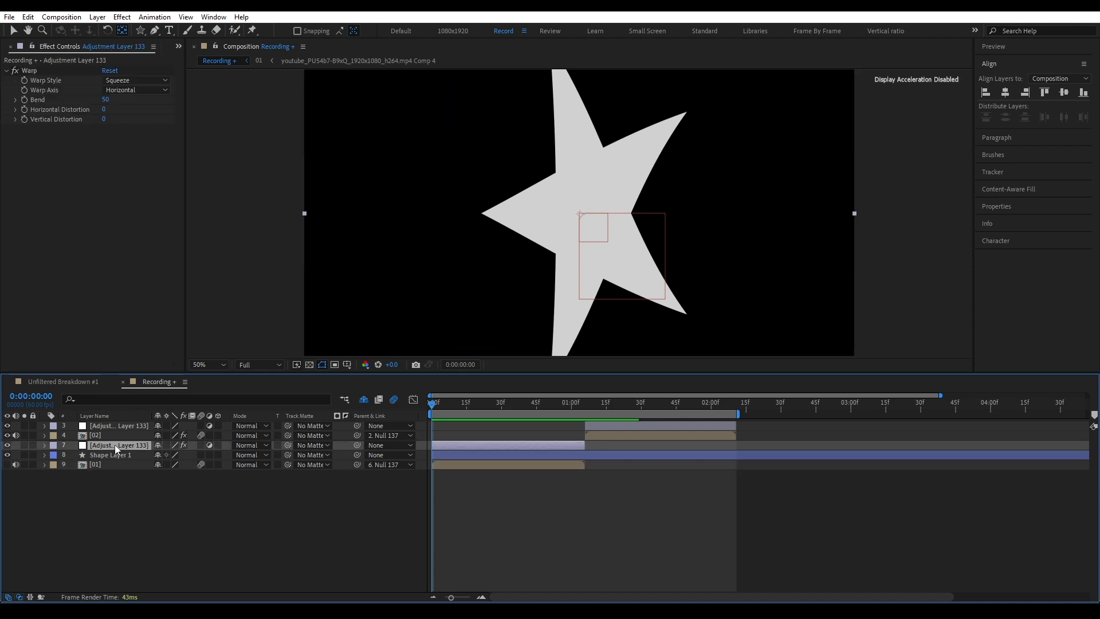
{"action": "mouse_move", "coordinate": [107, 101]}
{"action": "left_mouse_down"}
{"action": "mouse_move", "coordinate": [63, 108]}
{"action": "mouse_move", "coordinate": [98, 107]}
{"action": "left_mouse_up"}
- Delete the star shape layer and make the 01 clip visible again
{"action": "left_click", "coordinate": [106, 452]}
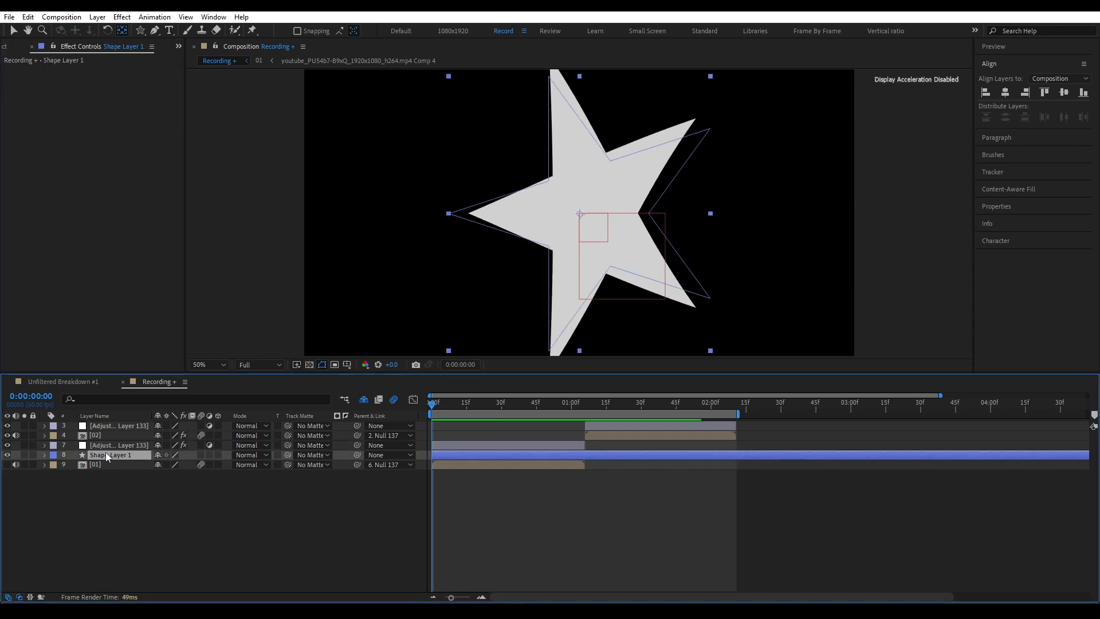
{"action": "key", "text": "Delete"}
{"action": "left_click", "coordinate": [7, 455]}
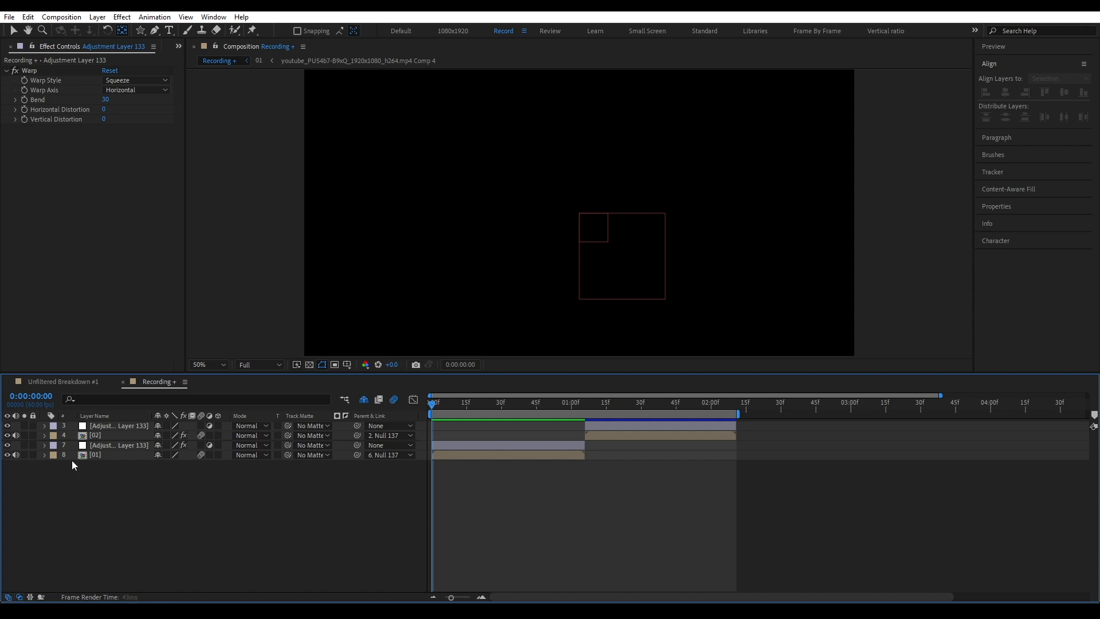
{"action": "left_click", "coordinate": [90, 457]}
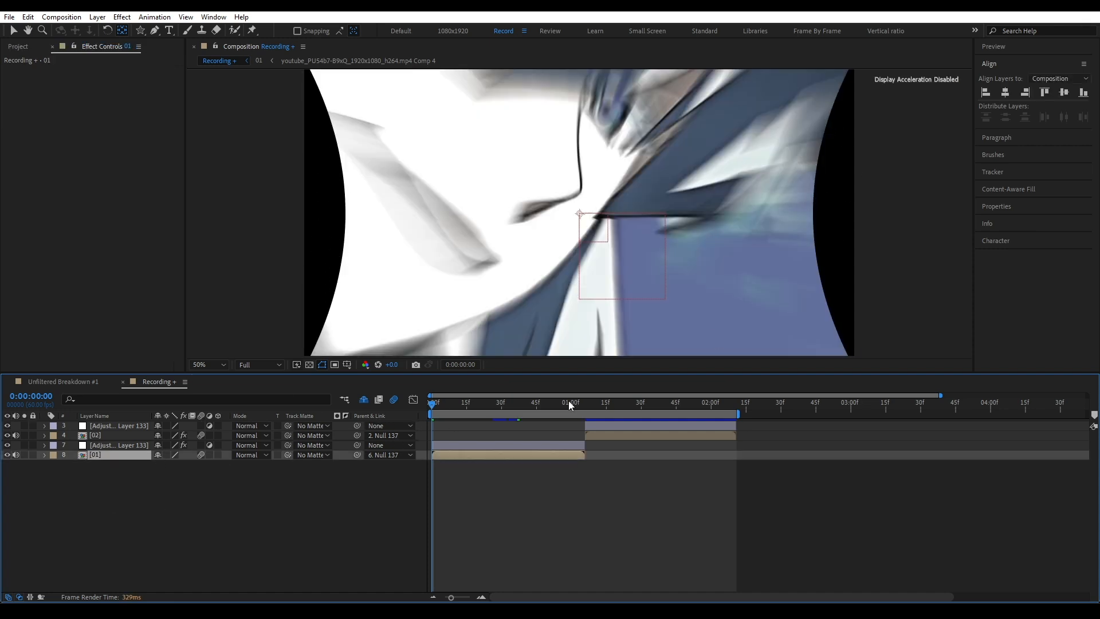
- Add Motion Tile to the 01 clip's adjustment layer and move it above the Warp effect
{"action": "left_click", "coordinate": [109, 449]}
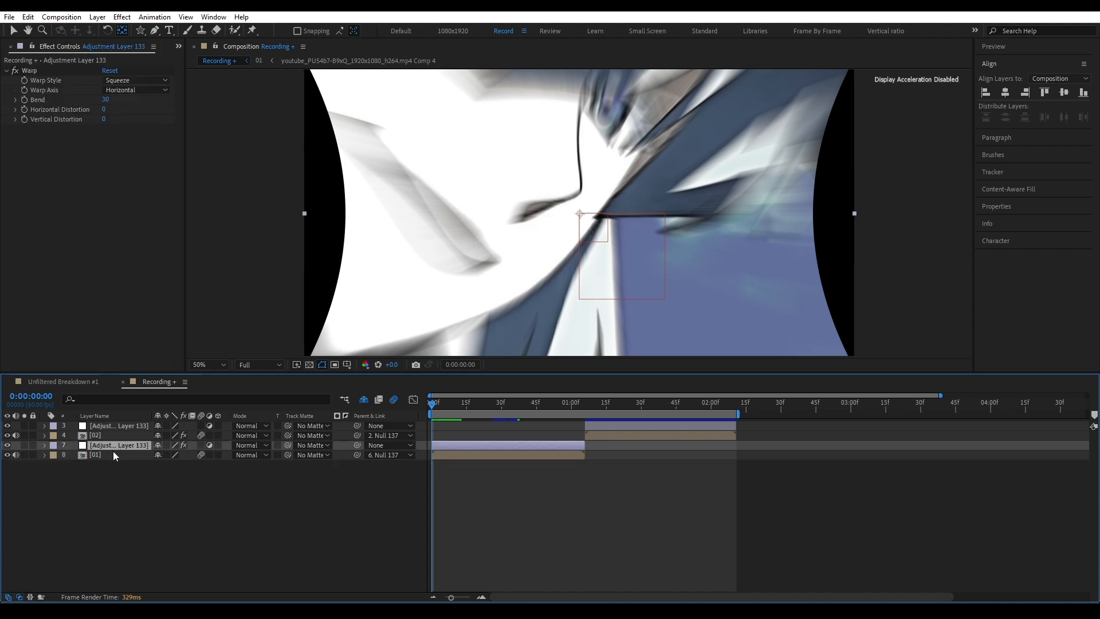
{"action": "key", "text": "ctrl+space"}
{"action": "type", "text": "moti"}
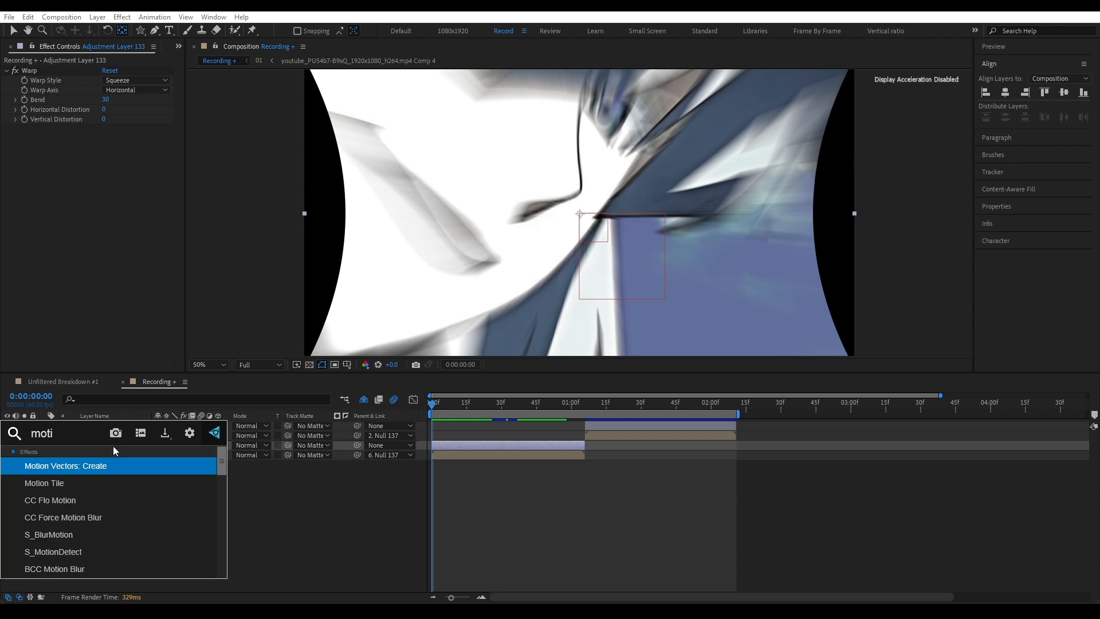
{"action": "key", "text": "Down"}
{"action": "key", "text": "Return"}
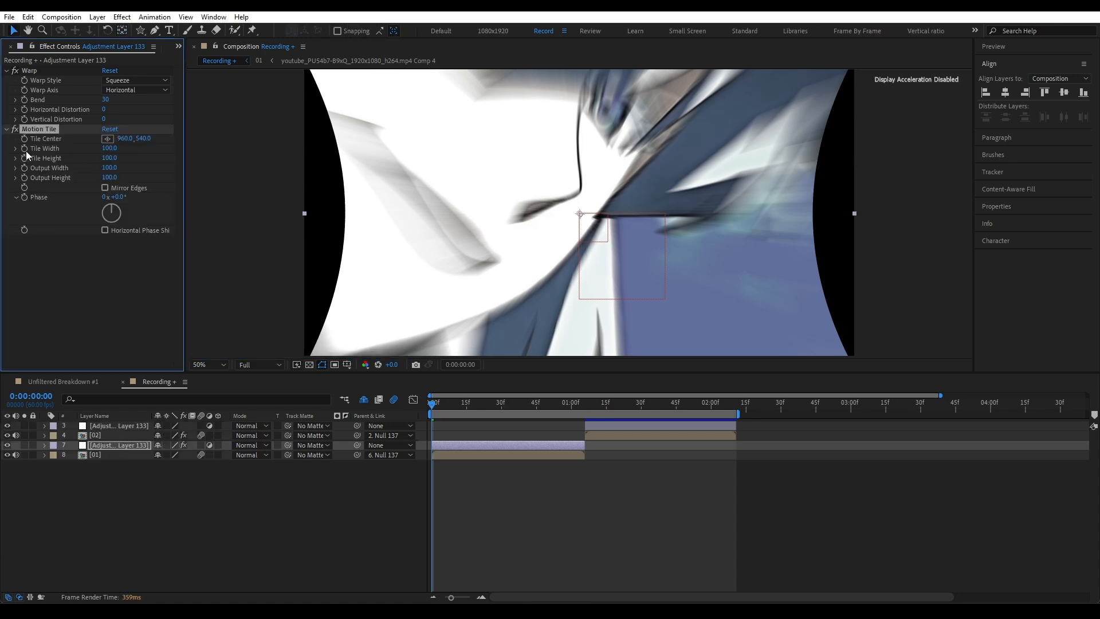
{"action": "right_click", "coordinate": [39, 130]}
{"action": "left_click", "coordinate": [63, 232]}
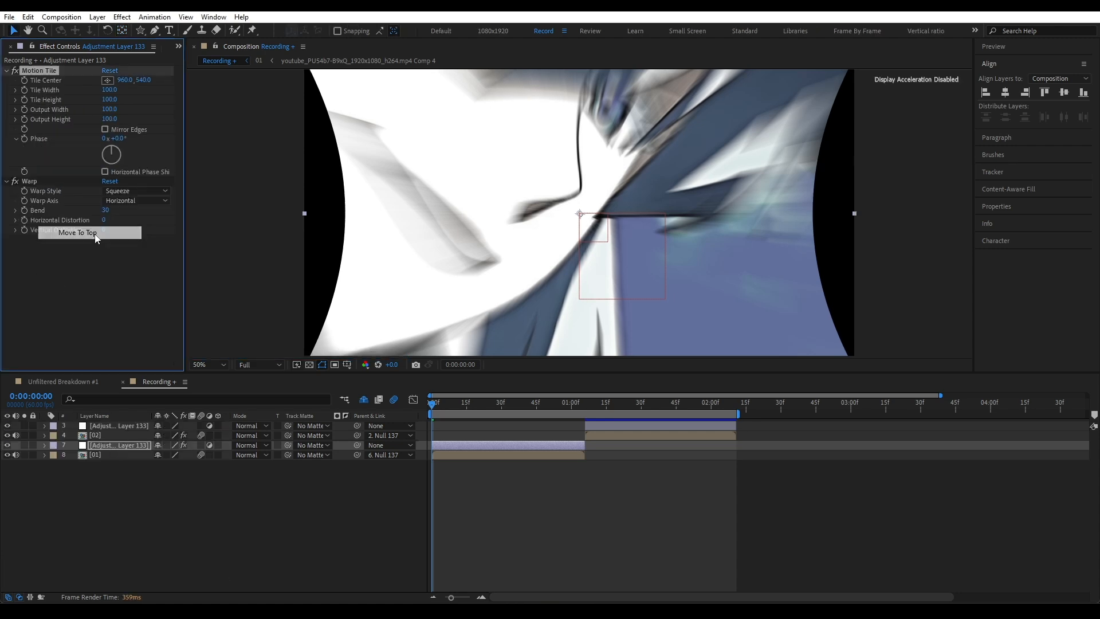
- Set Motion Tile's Output Width to 290 and Output Height to 180, enable Mirror Edges and collapse both effects
{"action": "mouse_move", "coordinate": [106, 110]}
{"action": "left_mouse_down"}
{"action": "mouse_move", "coordinate": [117, 109]}
{"action": "mouse_move", "coordinate": [113, 120]}
{"action": "left_mouse_up"}
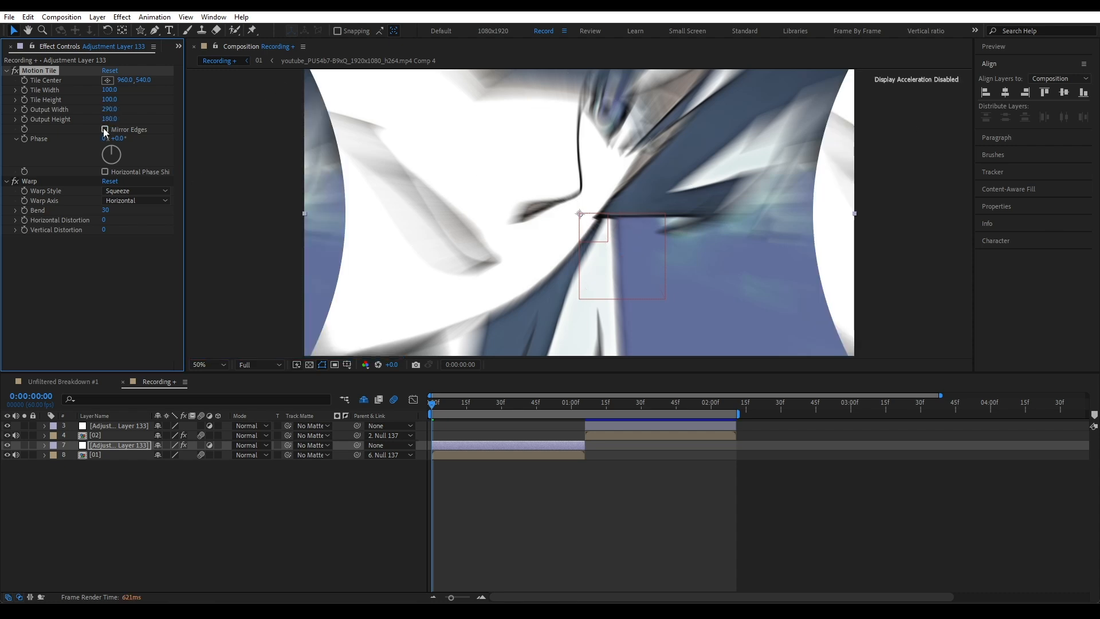
{"action": "left_click", "coordinate": [104, 129]}
{"action": "left_click", "coordinate": [5, 70]}
{"action": "left_click", "coordinate": [6, 80]}
- Expand the Warp settings and try out different Bend values
{"action": "left_click", "coordinate": [136, 536]}
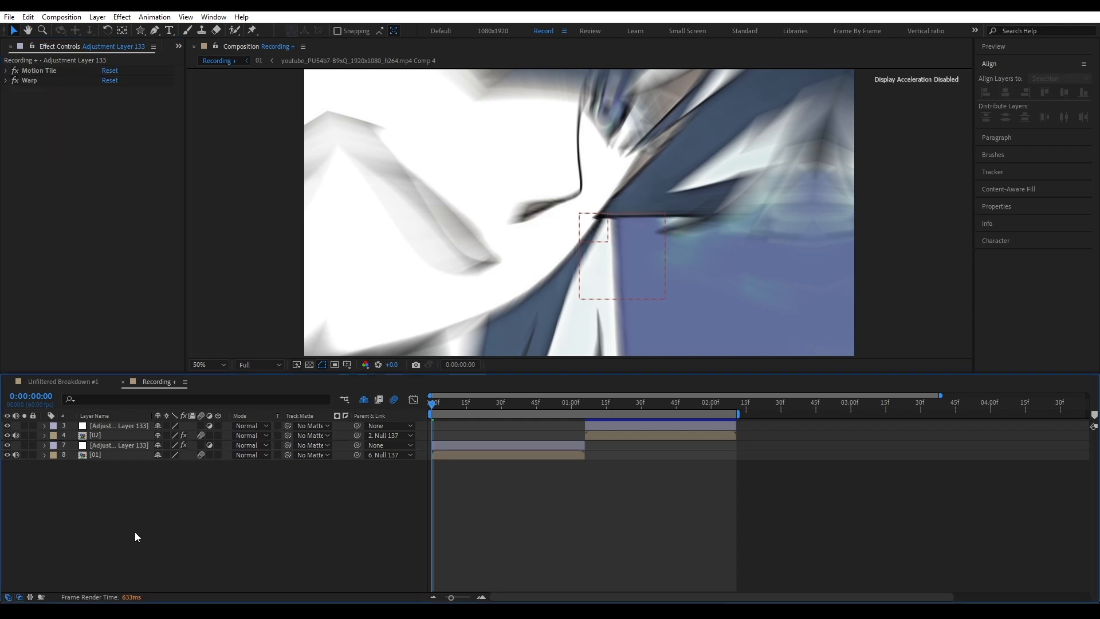
{"action": "left_click", "coordinate": [6, 81]}
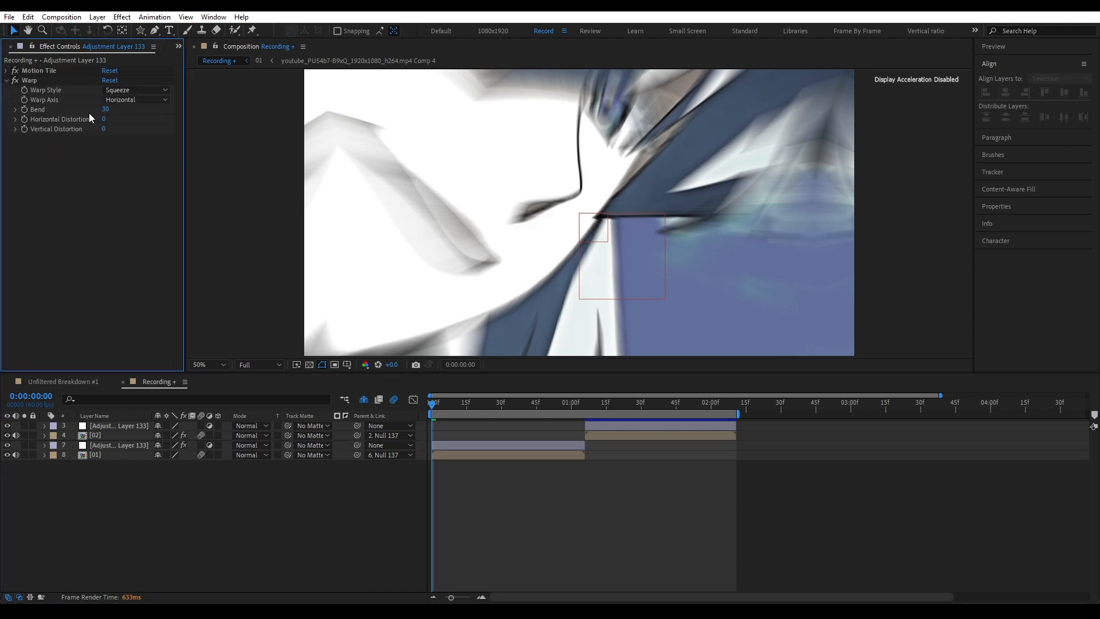
{"action": "mouse_move", "coordinate": [105, 111]}
{"action": "left_mouse_down"}
{"action": "mouse_move", "coordinate": [83, 111]}
{"action": "mouse_move", "coordinate": [102, 118]}
{"action": "left_mouse_up"}
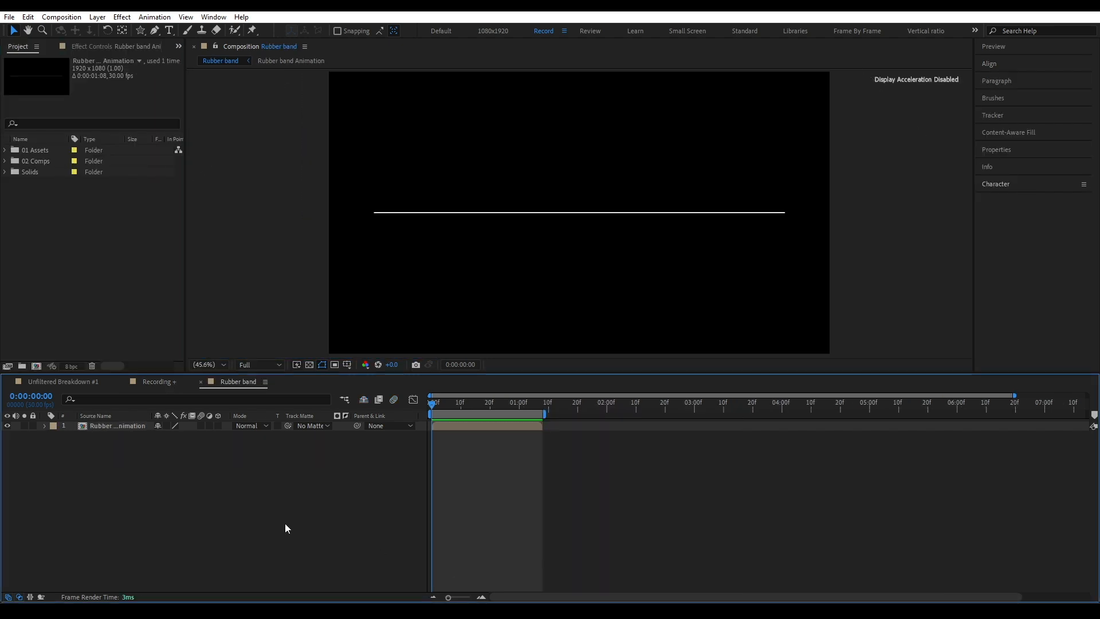
- Show the -1.00, 0.00 and 1.00 text layers in the Rubber band Animation composition and play the Rubber band composition
{"action": "key", "text": "space"}
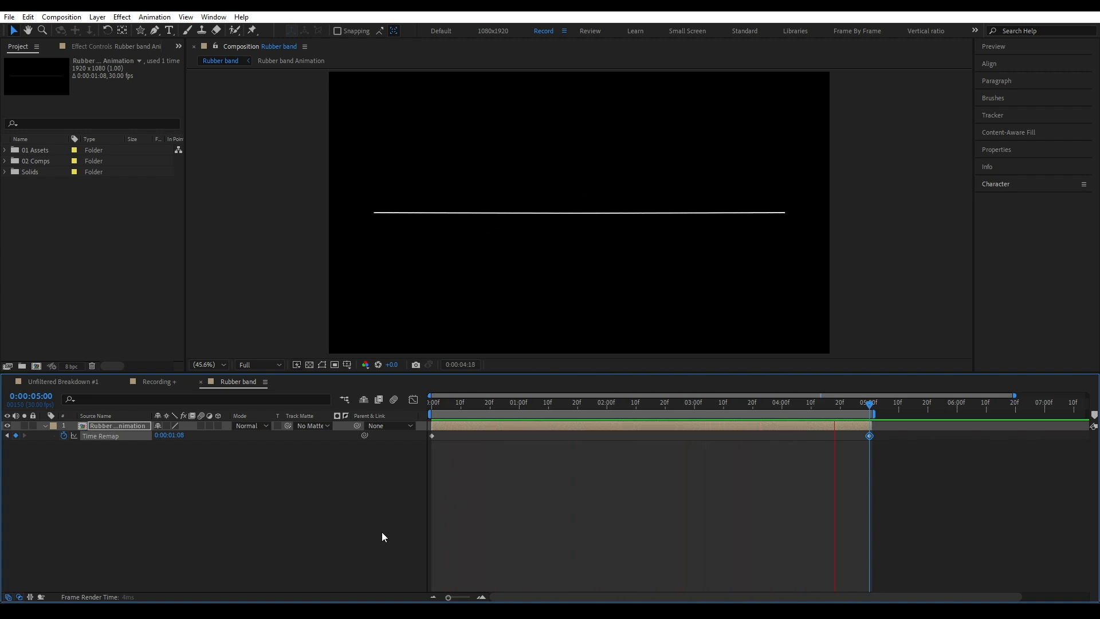
{"action": "key", "text": "space"}
{"action": "double_click", "coordinate": [462, 425]}
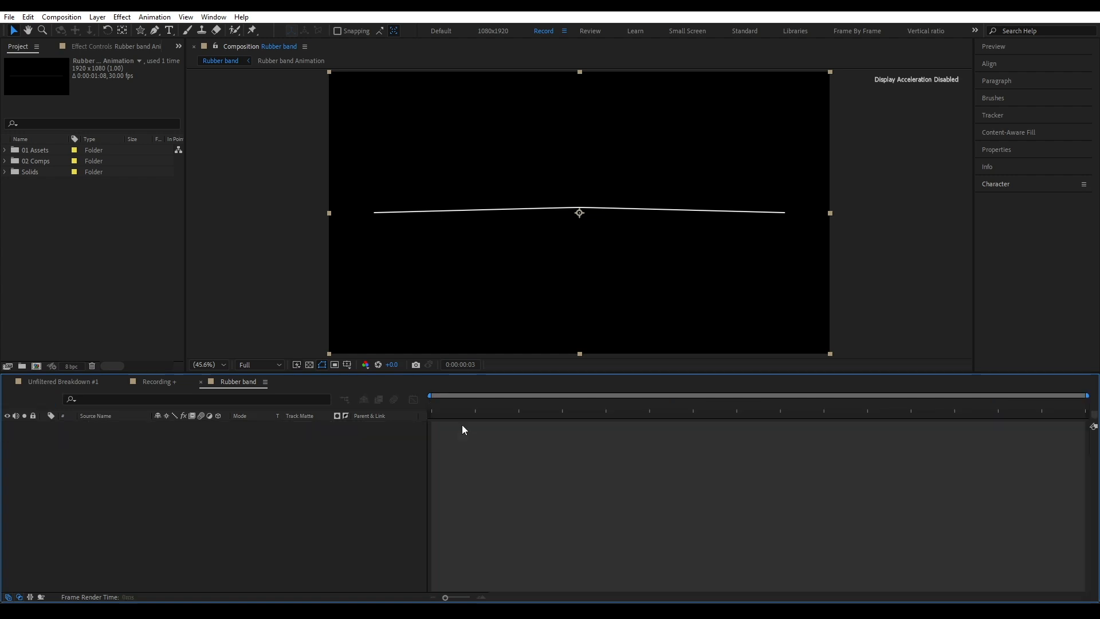
{"action": "left_click_drag", "start_coordinate": [8, 425], "coordinate": [10, 446]}
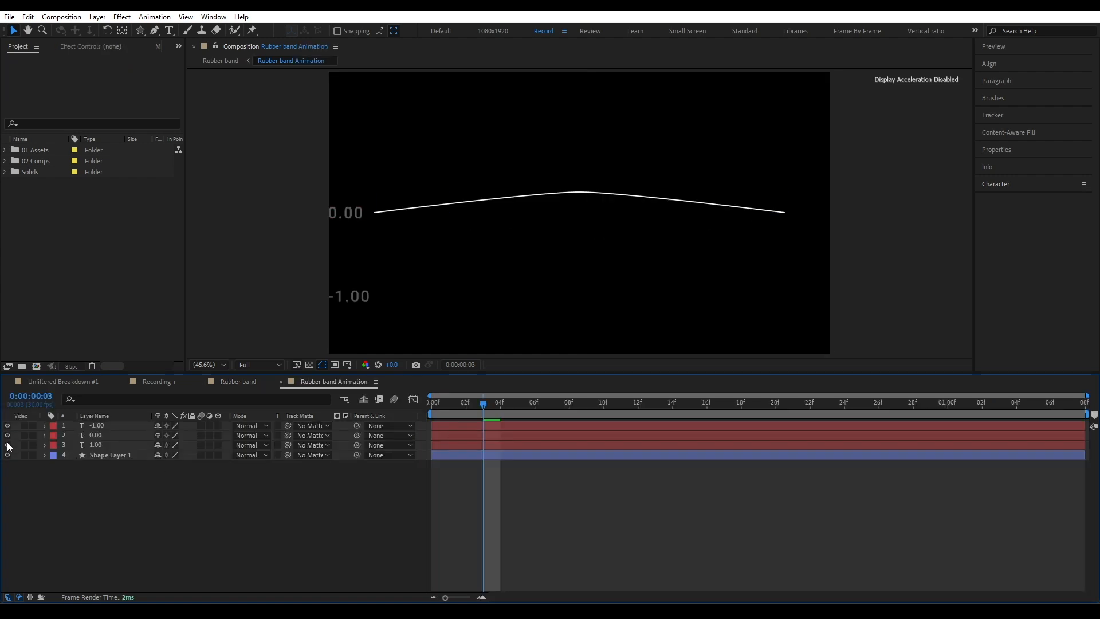
{"action": "key", "text": "Tab"}
{"action": "left_click", "coordinate": [176, 507]}
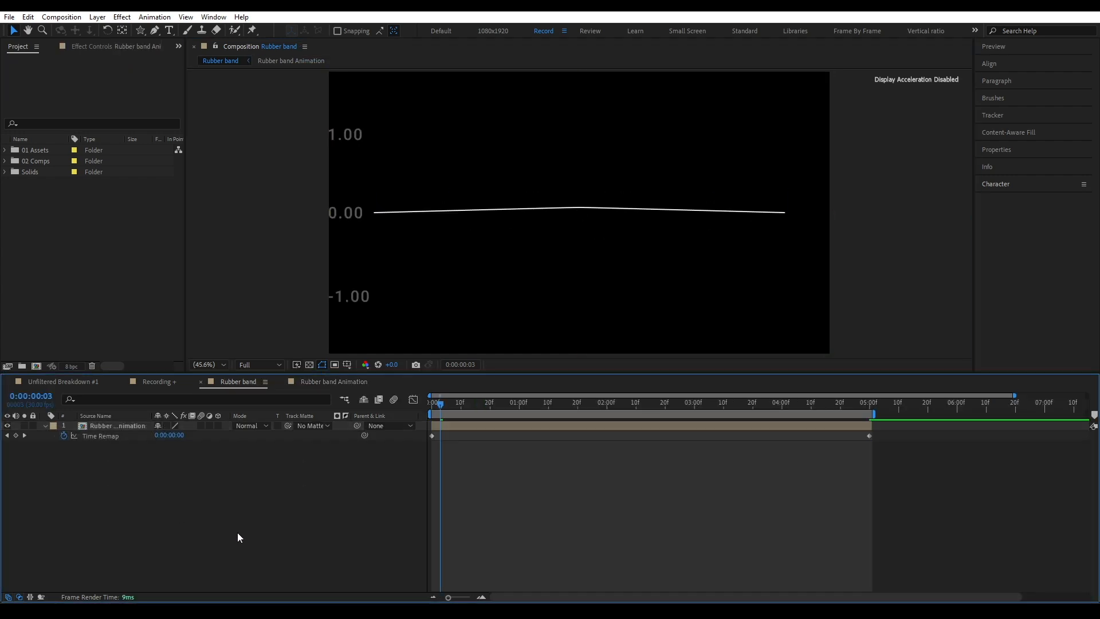
{"action": "key", "text": "space"}
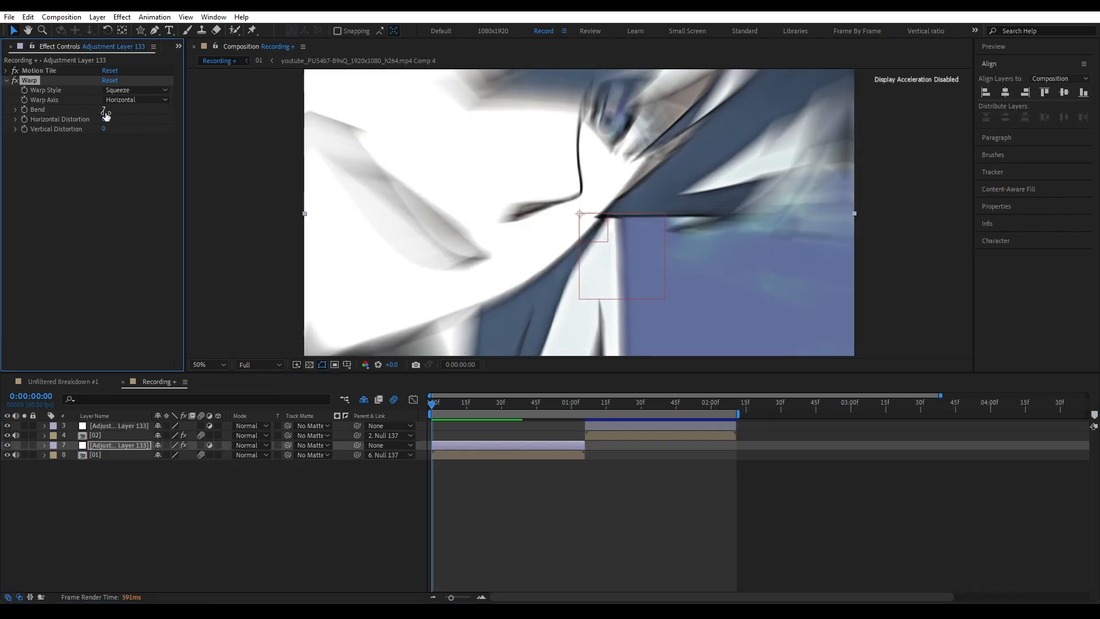
- Set the Warp's Bend to 60 with a keyframe at the composition's start and reveal the layer's keyframes
{"action": "left_click", "coordinate": [104, 110]}
{"action": "key", "text": "Return"}
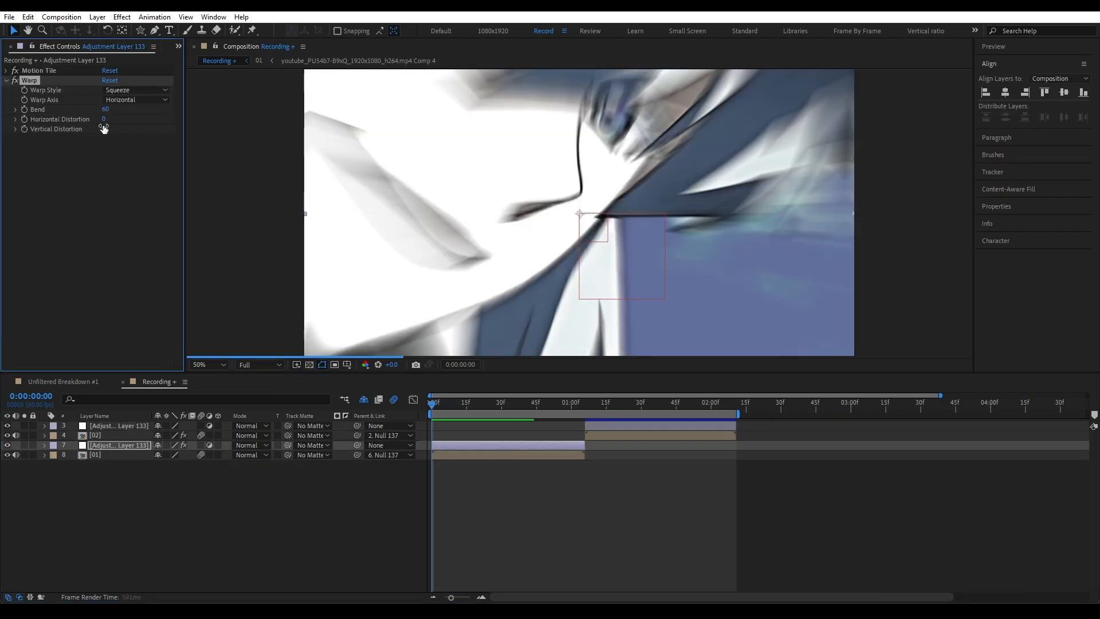
{"action": "left_click", "coordinate": [447, 448]}
{"action": "key", "text": "u"}
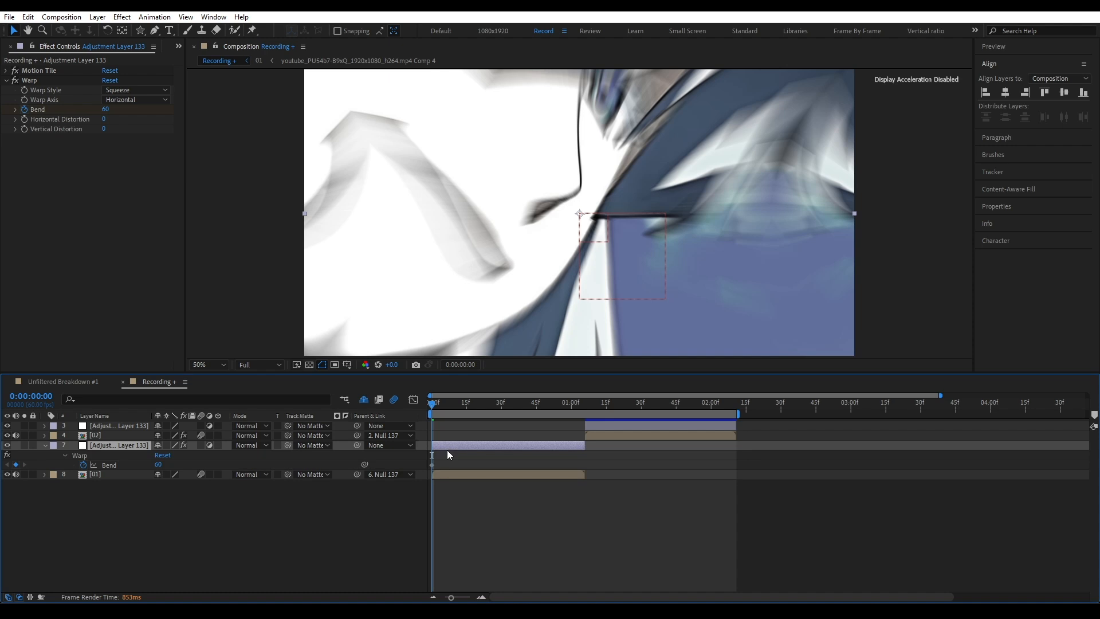
{"action": "left_click", "coordinate": [432, 465]}
{"action": "left_click", "coordinate": [451, 463]}
- Add a Bend keyframe of -45 at 0:00:00:16
{"action": "left_click_drag", "start_coordinate": [439, 405], "coordinate": [469, 405]}
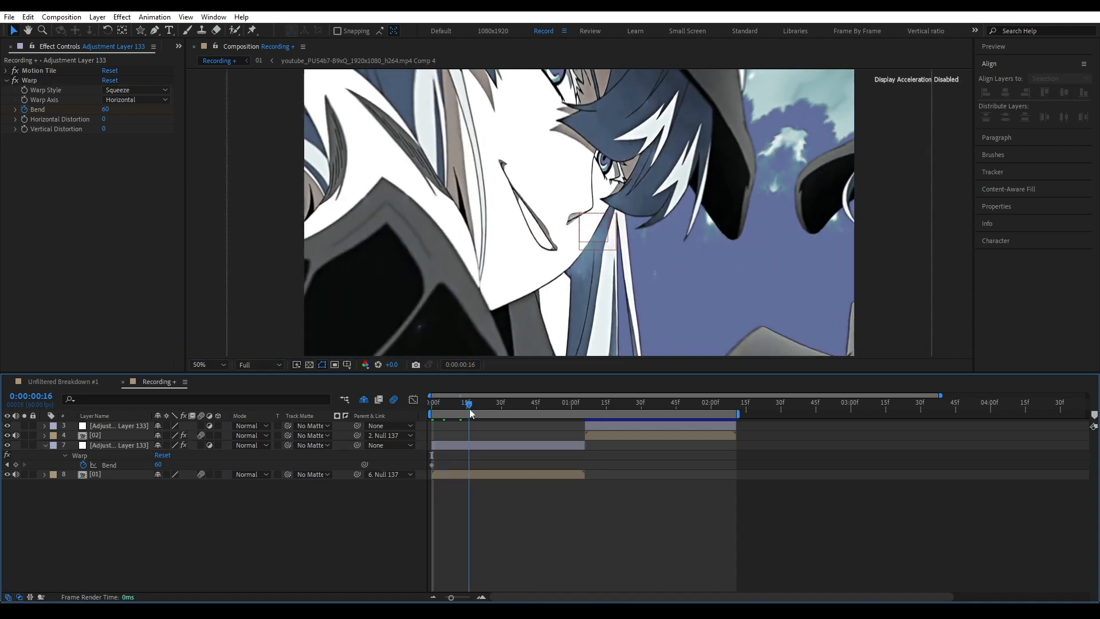
{"action": "left_click_drag", "start_coordinate": [106, 109], "coordinate": [50, 113]}
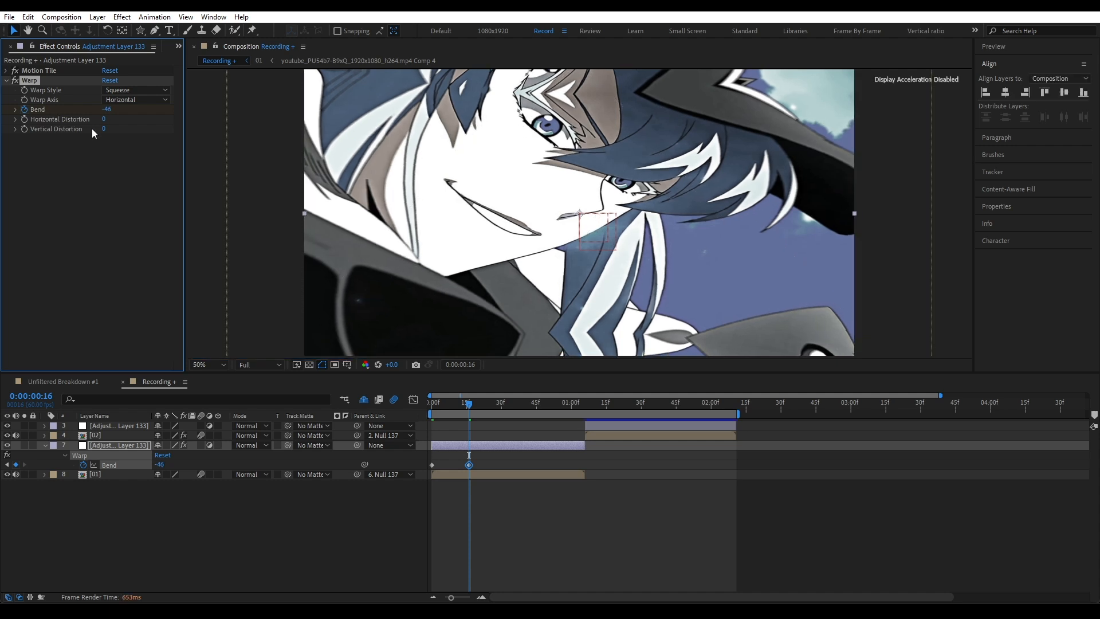
{"action": "type", "text": "-45"}
{"action": "key", "text": "Return"}
{"action": "left_click", "coordinate": [99, 194]}
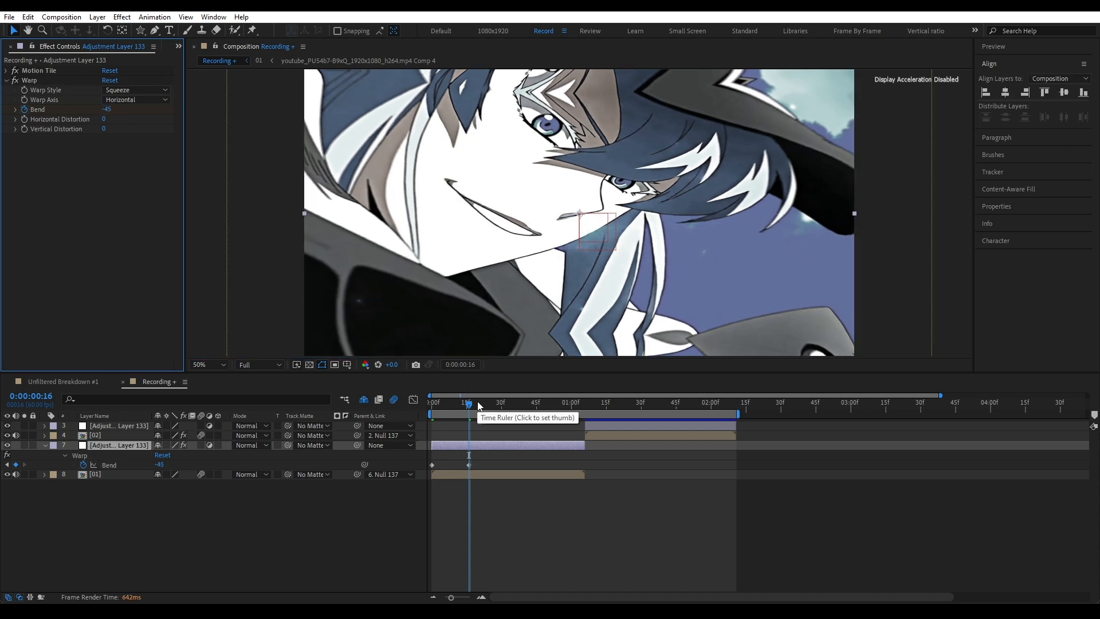
- Set Bend to about 25 at 0:00:00:28 and add further Bend keyframes ending at 0 shortly before the cut
{"action": "left_click_drag", "start_coordinate": [479, 405], "coordinate": [498, 414]}
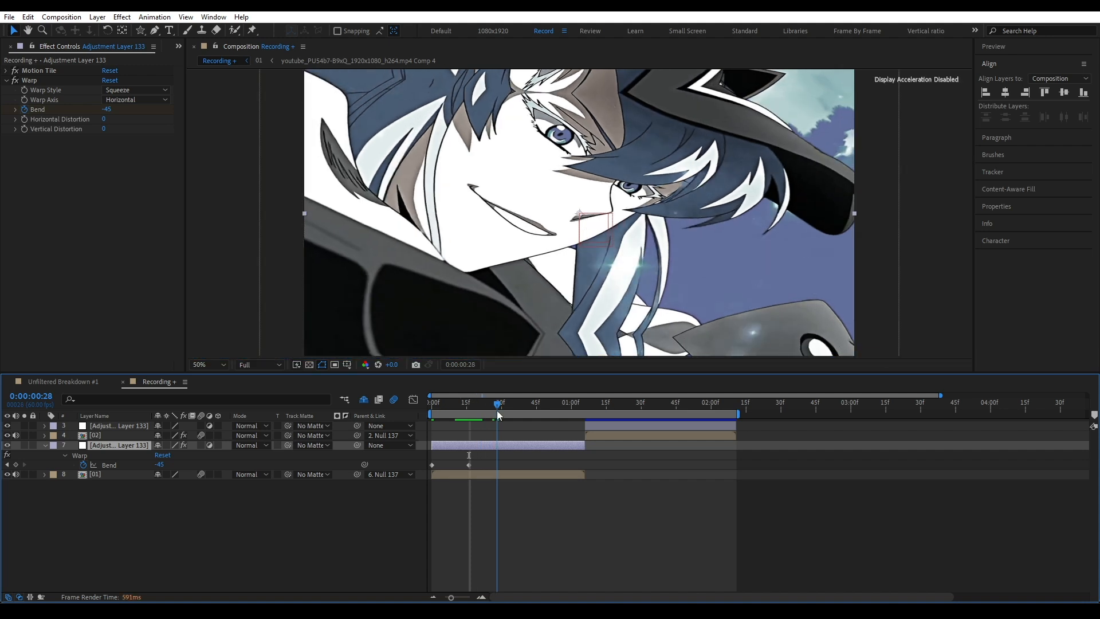
{"action": "left_click_drag", "start_coordinate": [105, 109], "coordinate": [158, 120]}
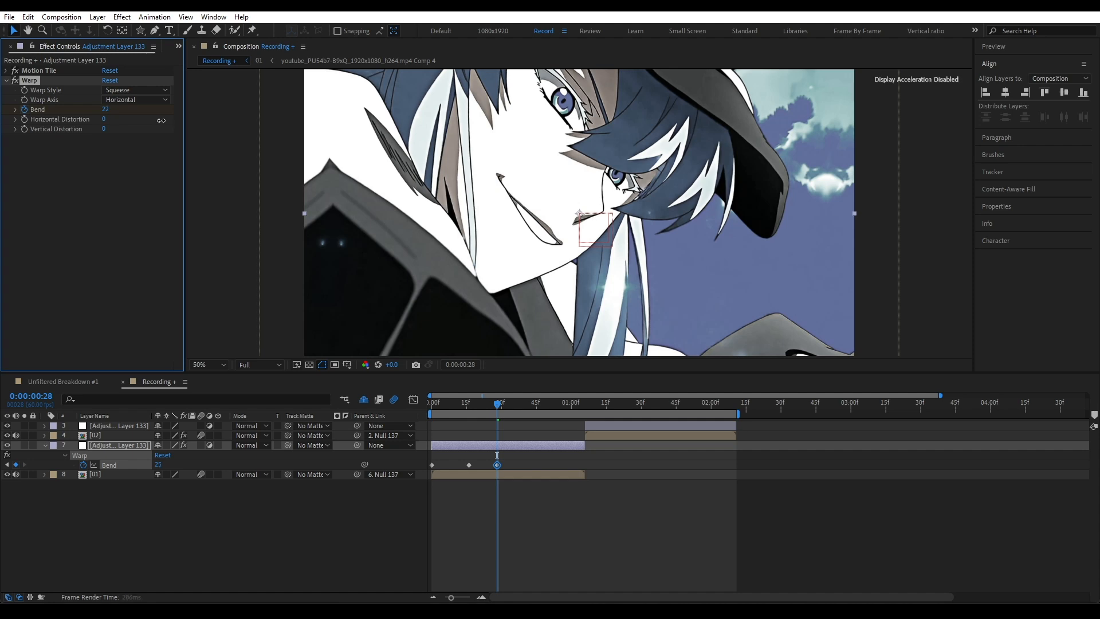
{"action": "left_click_drag", "start_coordinate": [498, 402], "coordinate": [586, 405]}
{"action": "left_click", "coordinate": [107, 109]}
{"action": "type", "text": "0"}
{"action": "key", "text": "Return"}
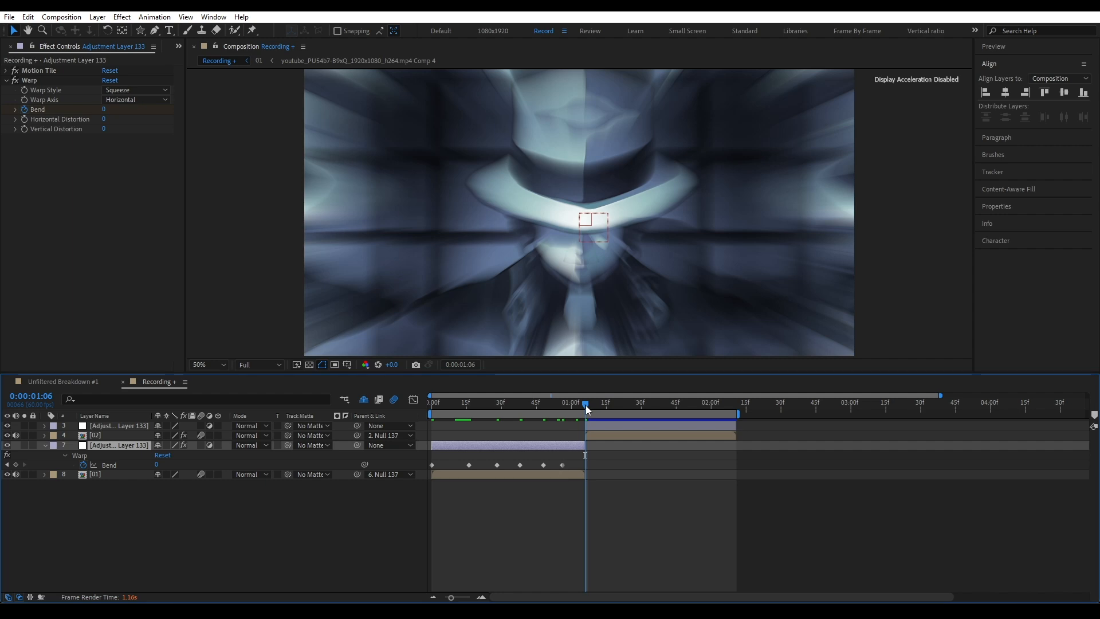
- End the work area at 0:00:01:06 and preview the first clip's warp from the start
{"action": "key", "text": "n"}
{"action": "key", "text": "Home"}
{"action": "key", "text": "space"}
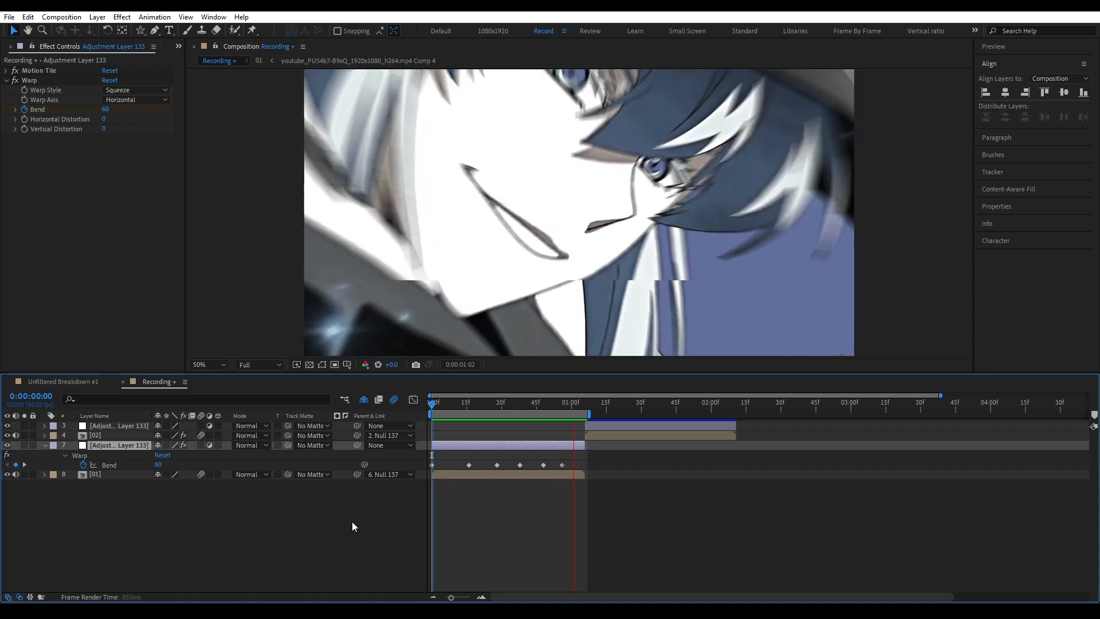
- Compress the spacing of the first adjustment layer's Bend keyframes so they end just before 0:00:00:45, and preview the faster warp
{"action": "left_click_drag", "start_coordinate": [490, 409], "coordinate": [460, 412]}
{"action": "left_click_drag", "start_coordinate": [469, 466], "coordinate": [504, 466]}
{"action": "left_click_drag", "start_coordinate": [545, 466], "coordinate": [416, 475]}
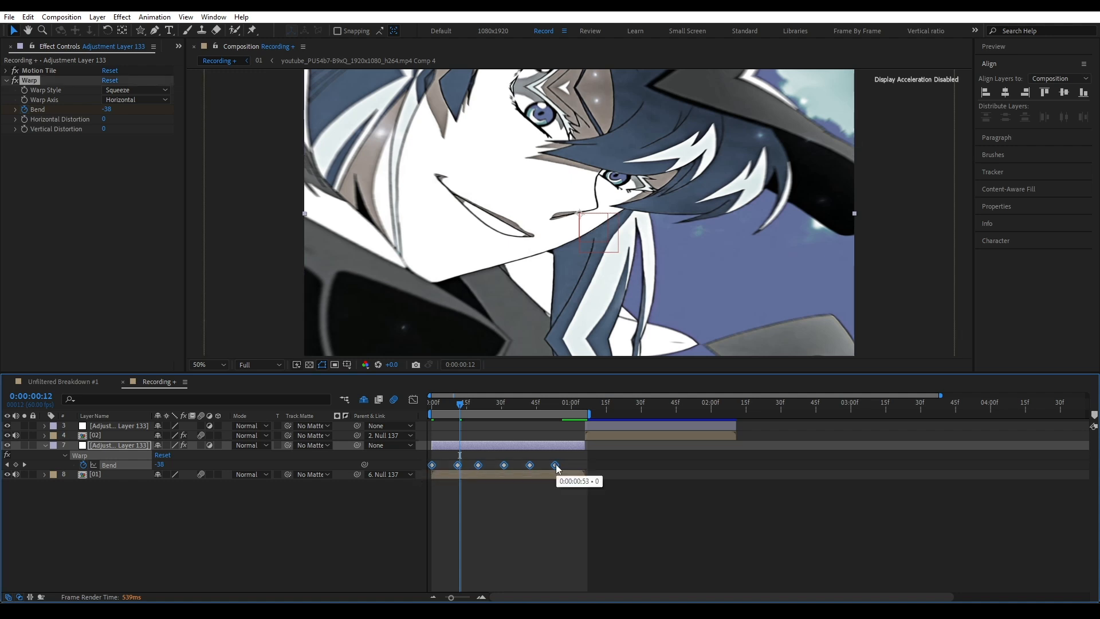
{"action": "left_click_drag", "start_coordinate": [555, 465], "coordinate": [533, 465]}
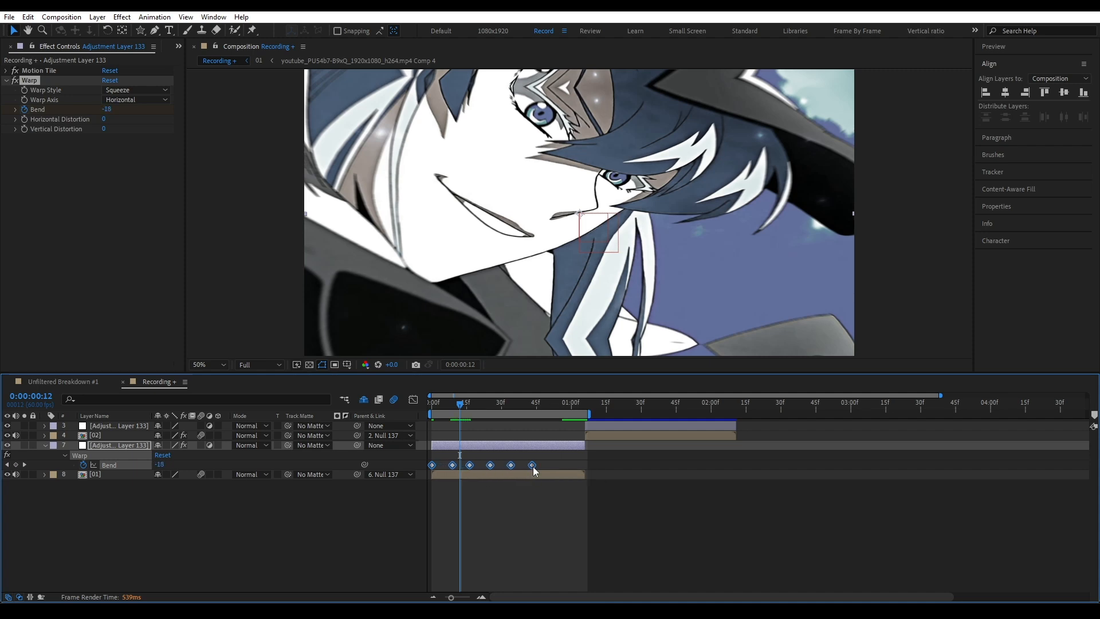
{"action": "key", "text": "space"}
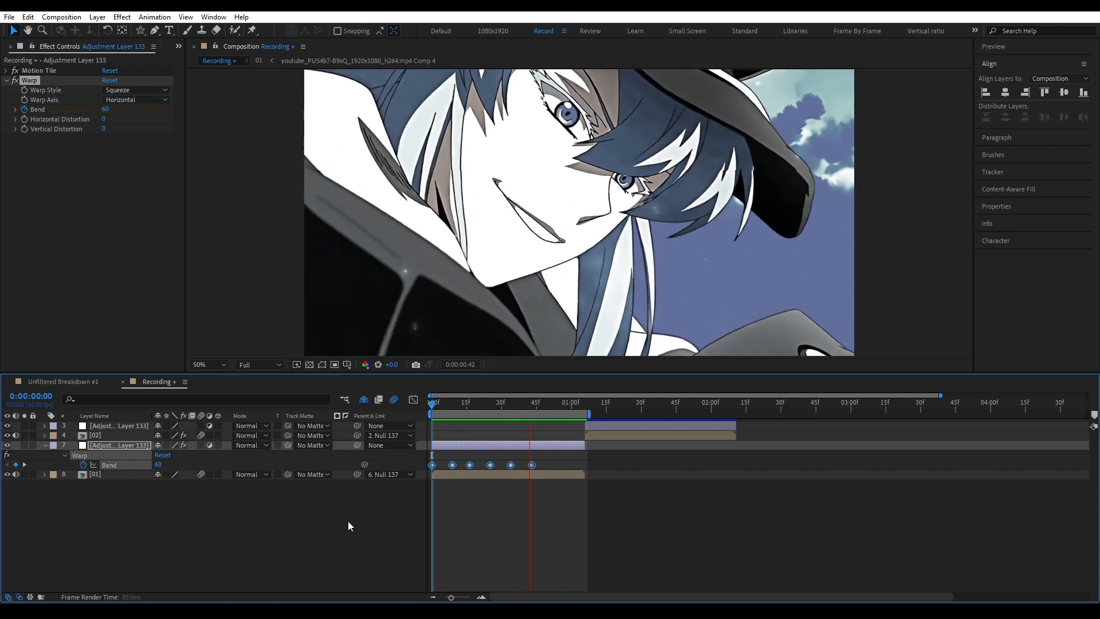
{"action": "key", "text": "space"}
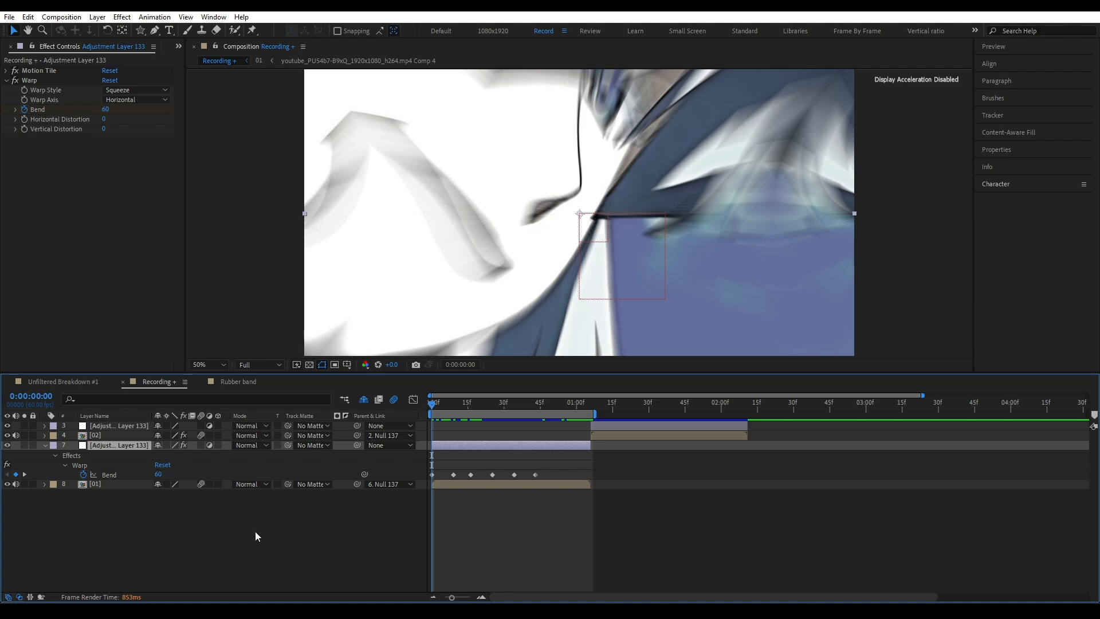
{"action": "key", "text": "space"}
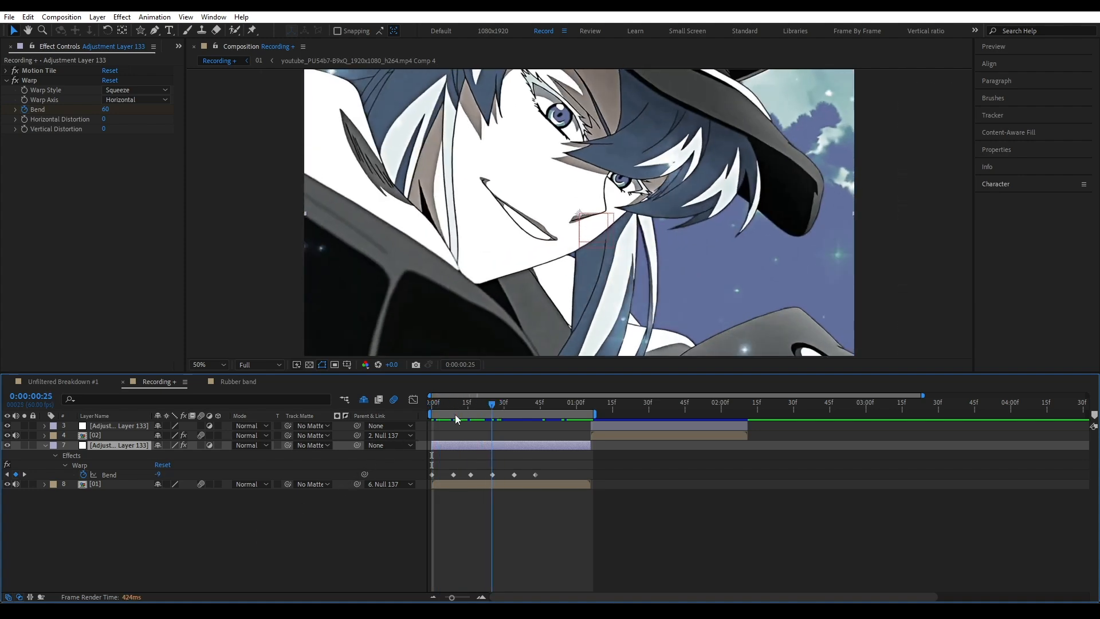
{"action": "key", "text": "space"}
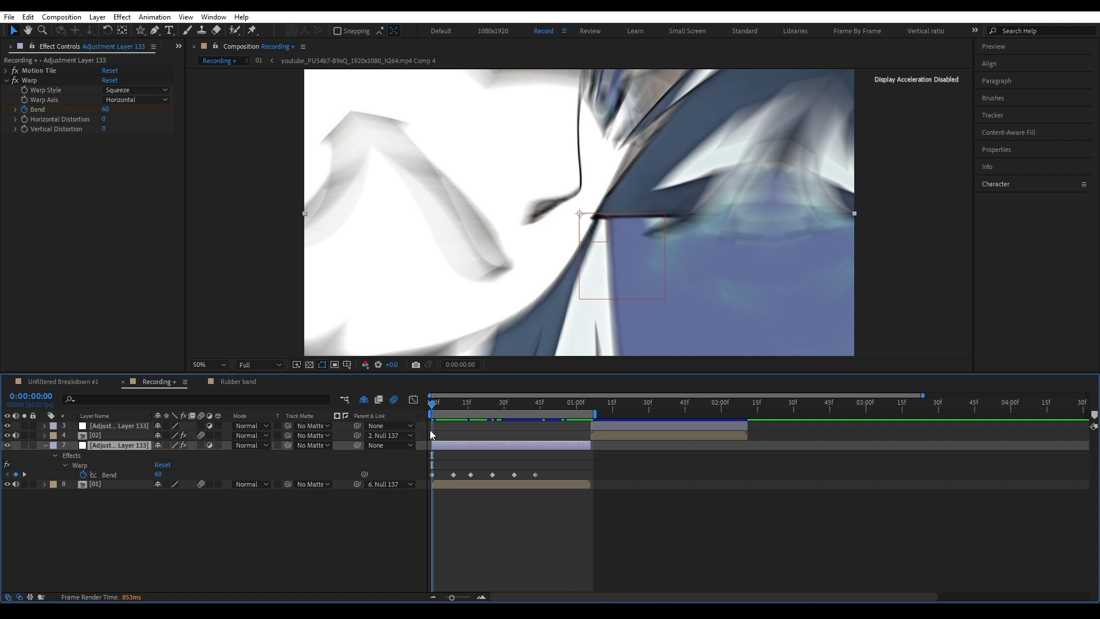
- Delete all Bend keyframes on the first clip's adjustment layer, then keyframe Bend at 30 at the composition's start
{"action": "left_click_drag", "start_coordinate": [549, 471], "coordinate": [429, 480]}
{"action": "key", "text": "Delete"}
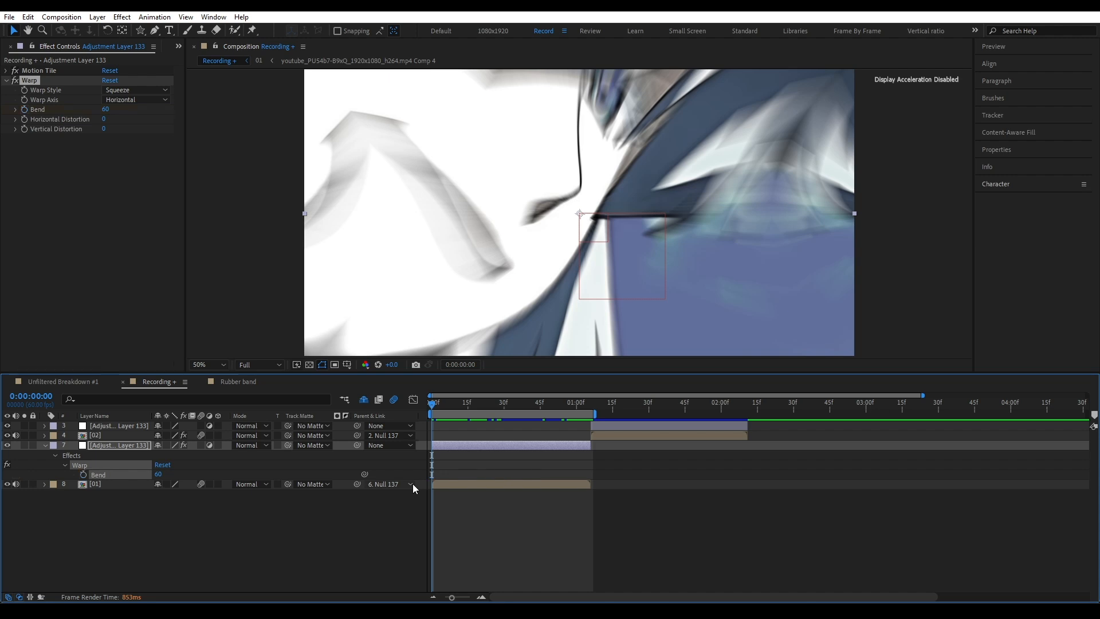
{"action": "left_click", "coordinate": [158, 475]}
{"action": "type", "text": "3"}
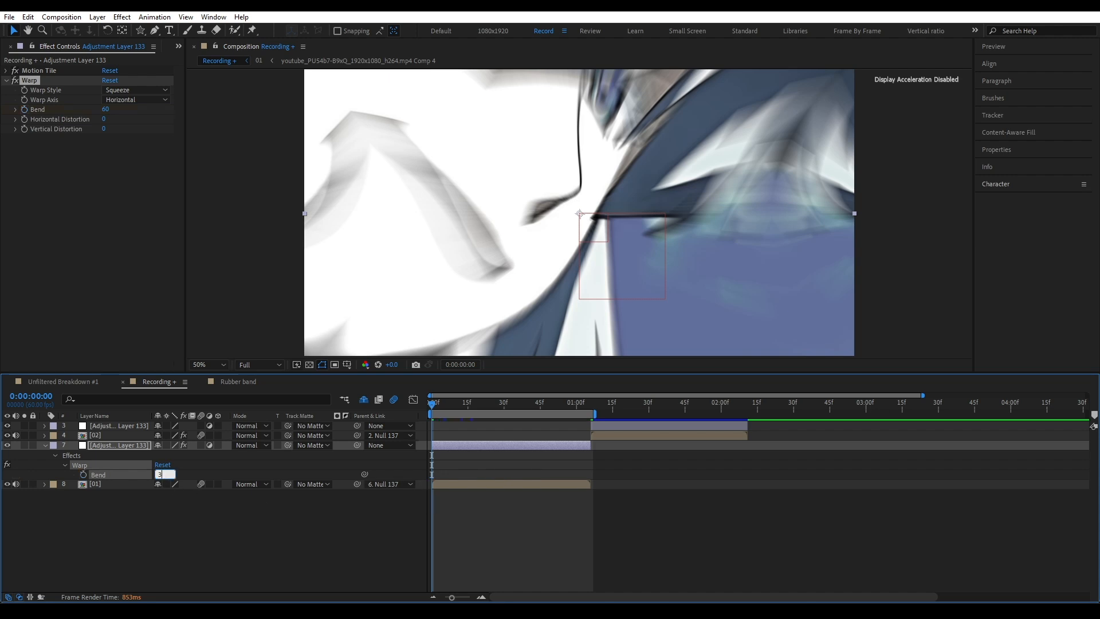
{"action": "type", "text": "0"}
{"action": "key", "text": "Return"}
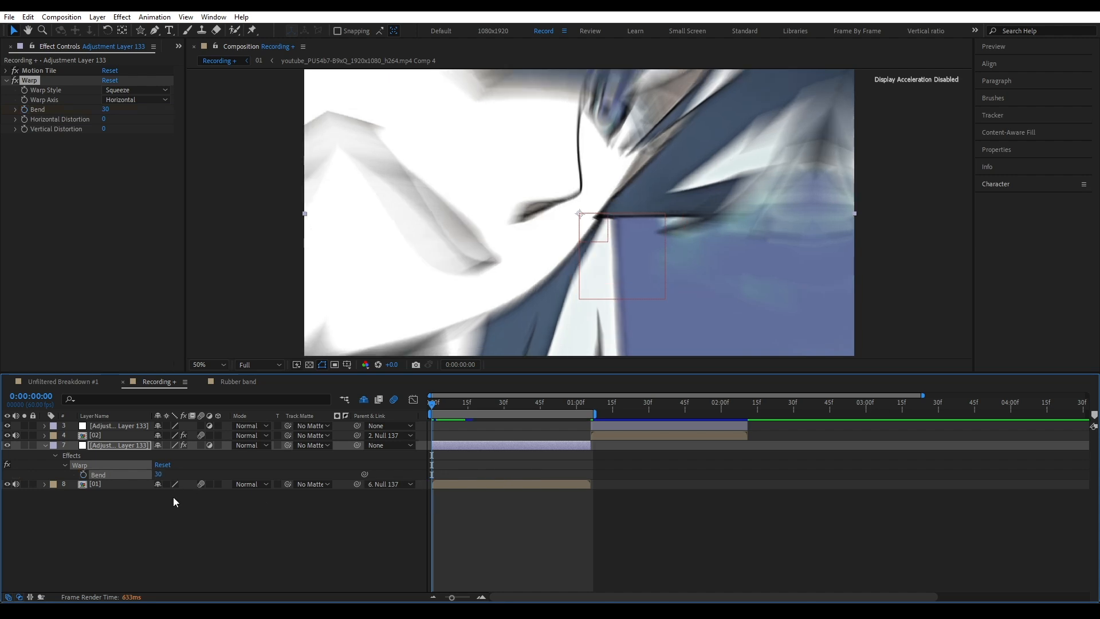
{"action": "left_click", "coordinate": [84, 475]}
- Add a Bend keyframe of 0 at 0:00:00:10
{"action": "left_click_drag", "start_coordinate": [445, 408], "coordinate": [456, 408]}
{"action": "left_click", "coordinate": [163, 474]}
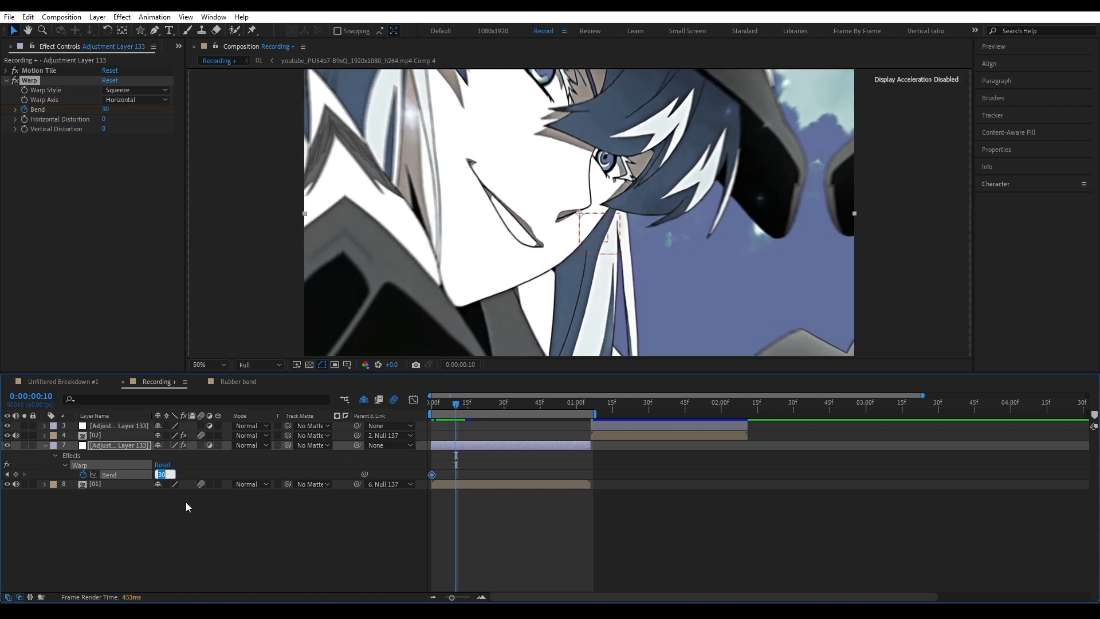
{"action": "type", "text": "0"}
{"action": "key", "text": "Return"}
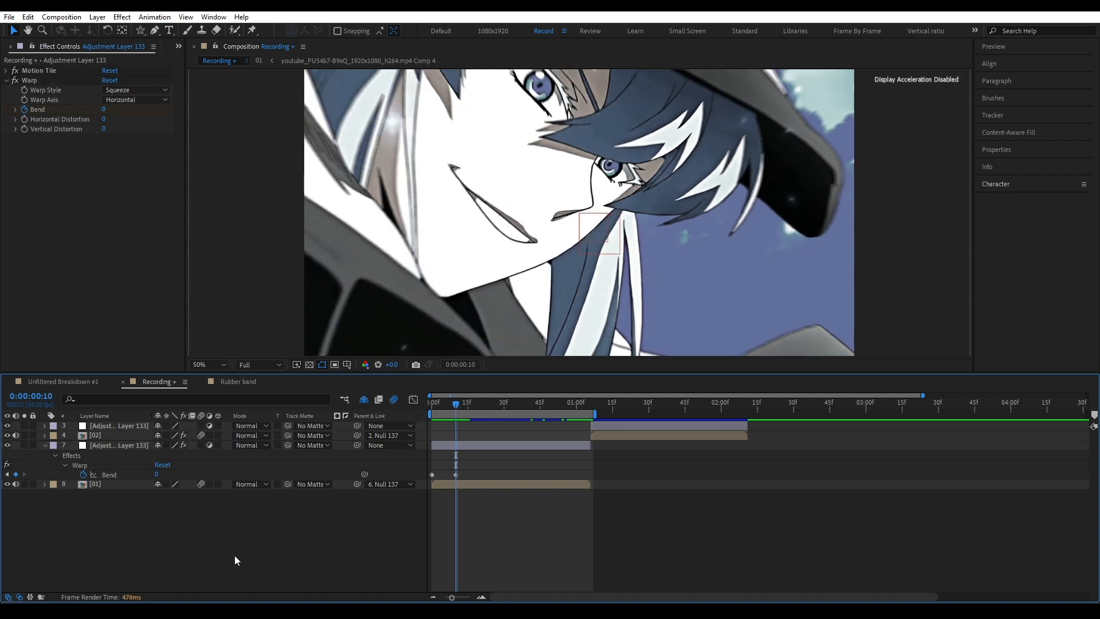
- Ease the first Bend keyframe and apply the Motion Tools elastic expression with its controller to both Bend keyframes
{"action": "scroll", "coordinate": [89, 50], "scroll_direction": "down", "scroll_amount": 1}
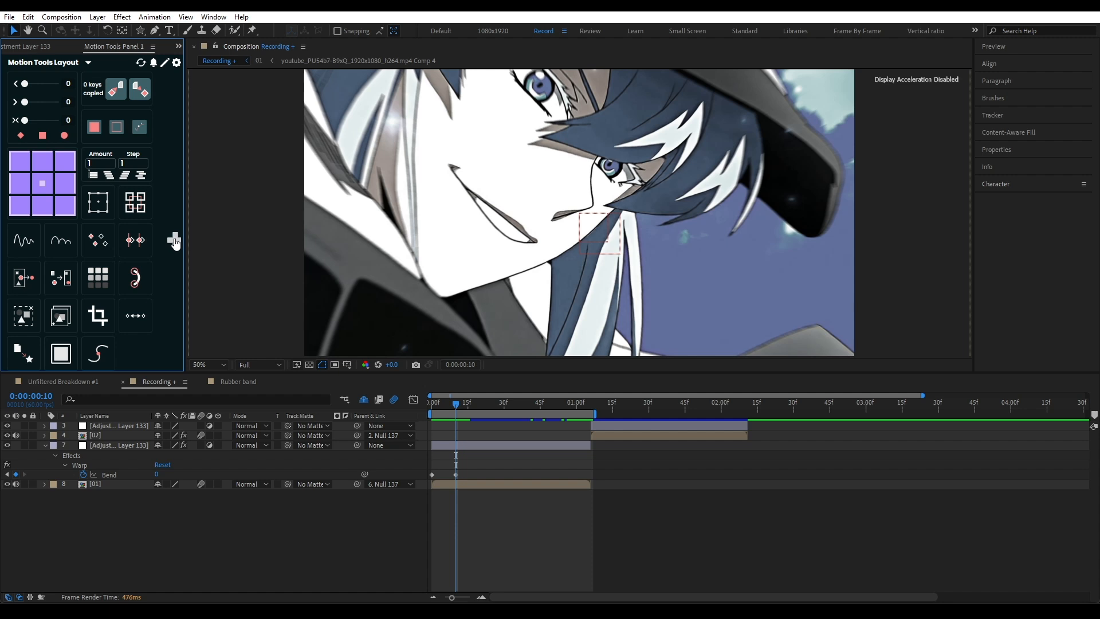
{"action": "left_click_drag", "start_coordinate": [436, 464], "coordinate": [452, 481]}
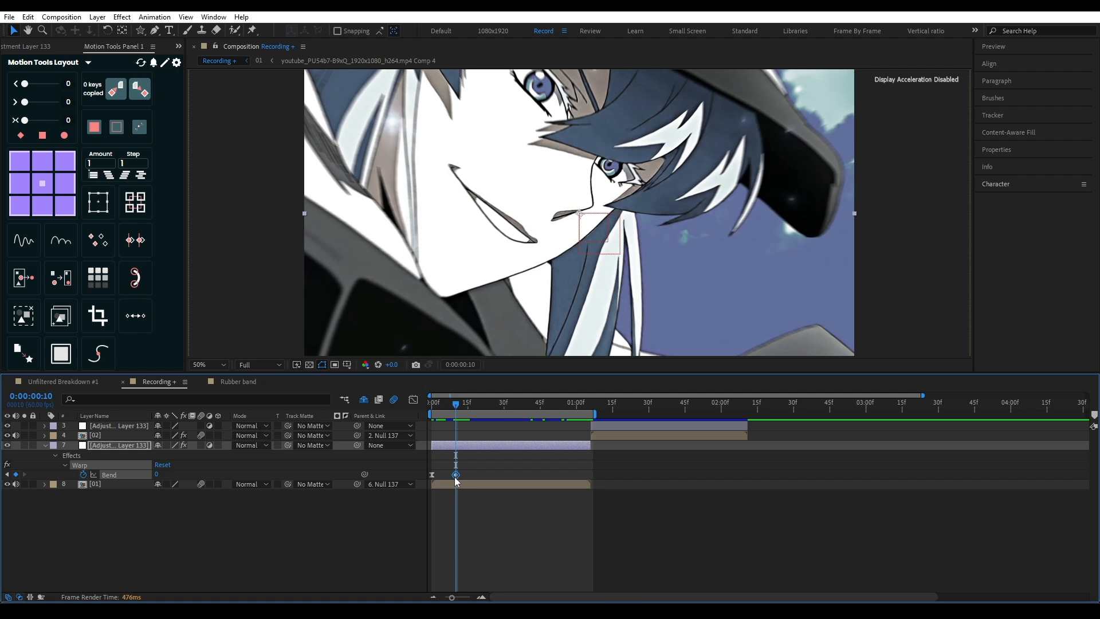
{"action": "left_click_drag", "start_coordinate": [470, 460], "coordinate": [424, 483]}
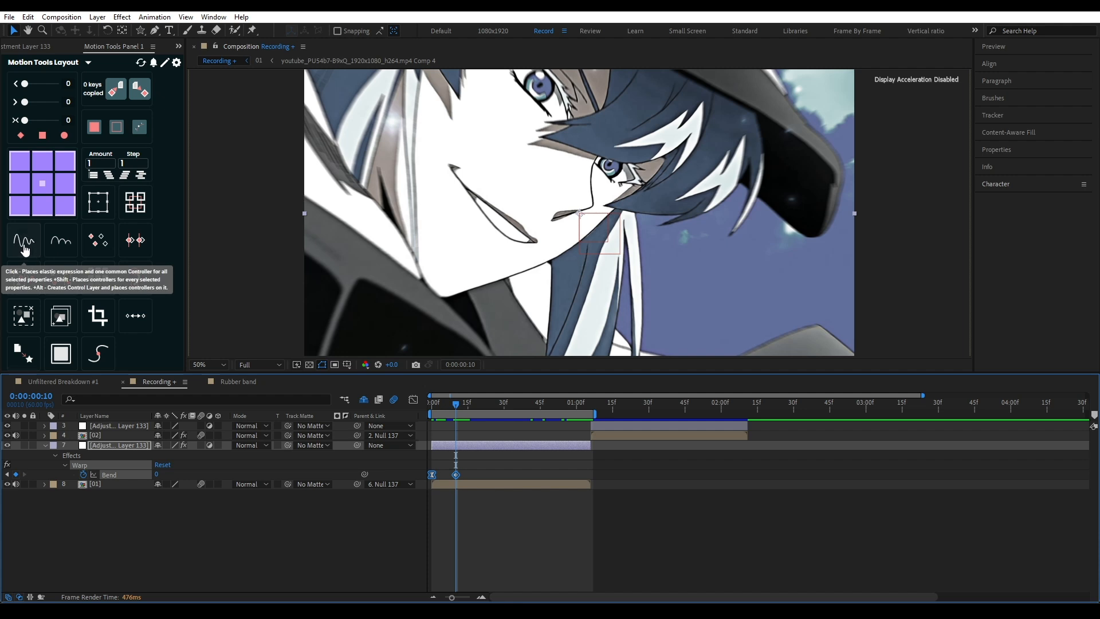
{"action": "left_click", "coordinate": [23, 247]}
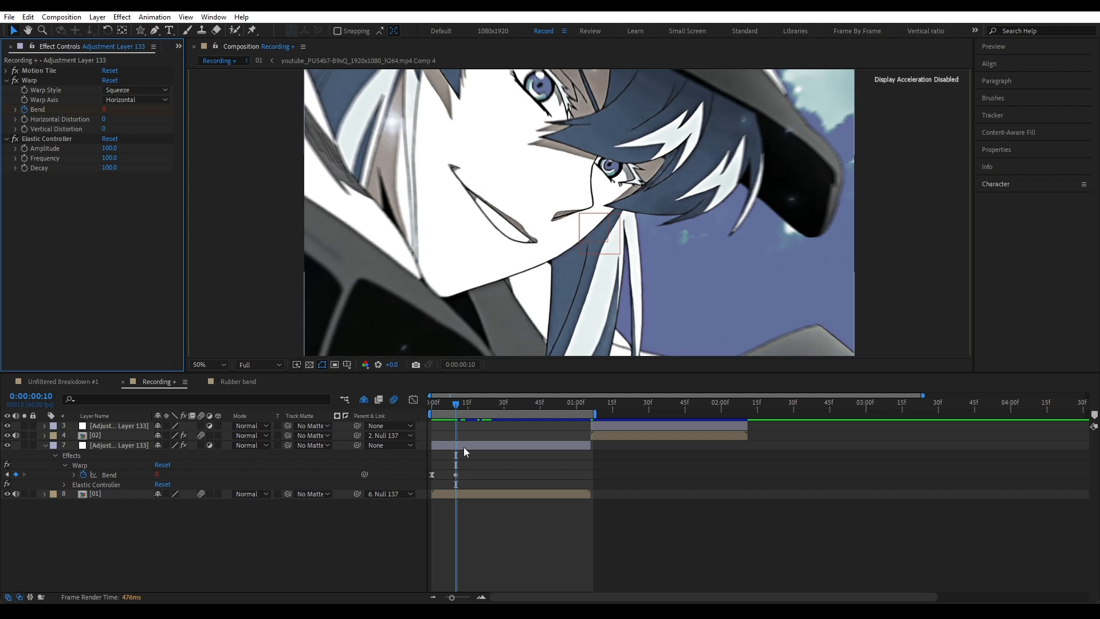
{"action": "left_click", "coordinate": [47, 139]}
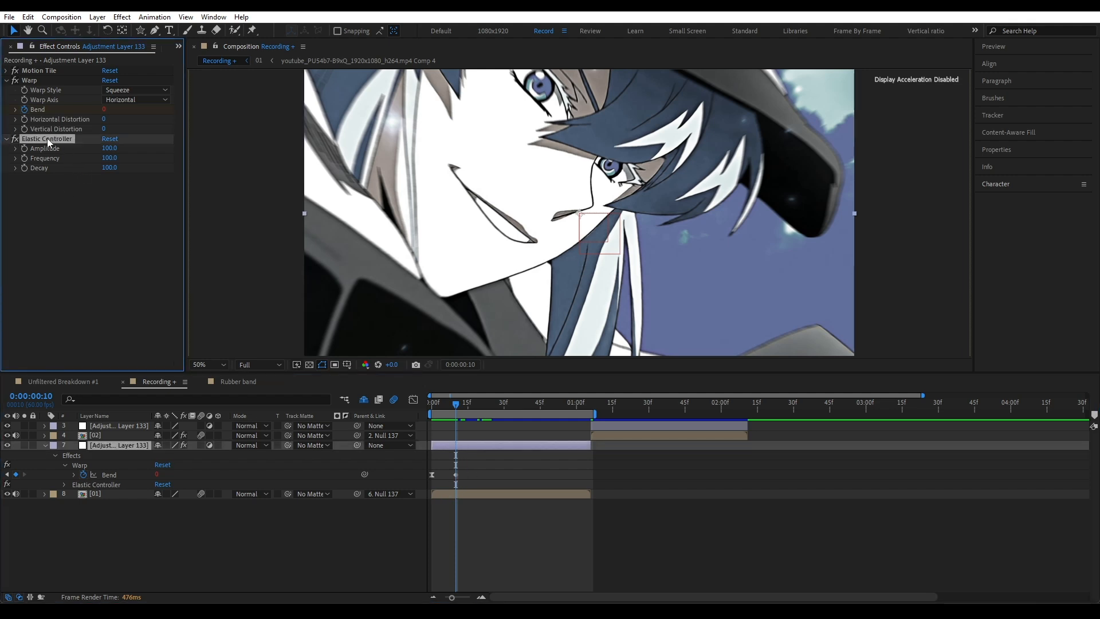
{"action": "left_click", "coordinate": [45, 174]}
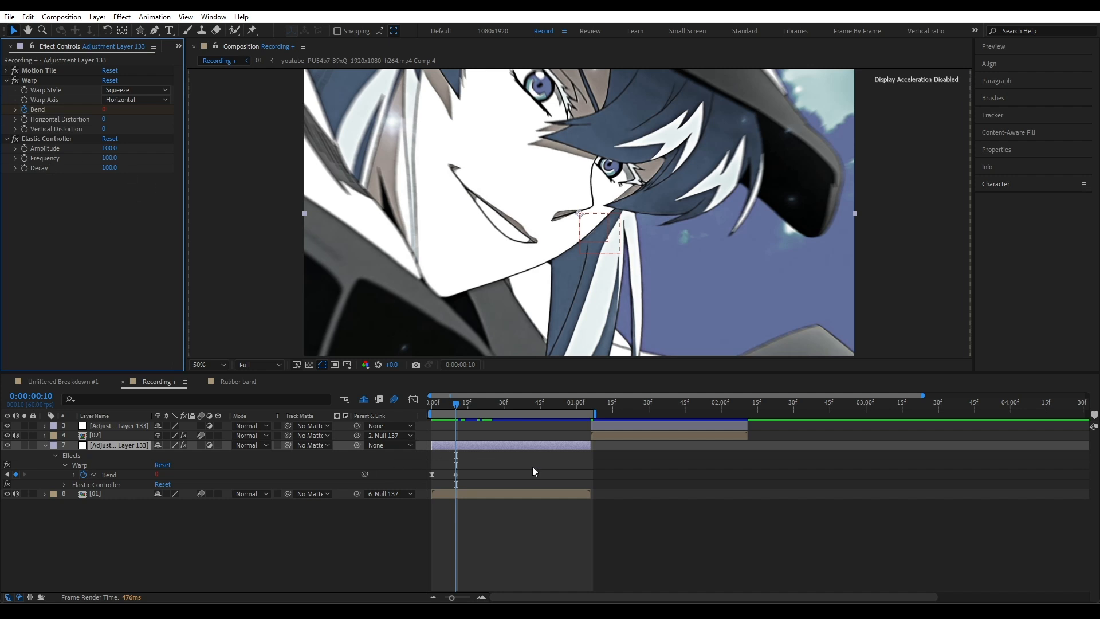
- Set the Elastic Controller's Amplitude to 190 and Frequency to 183
{"action": "left_click_drag", "start_coordinate": [456, 406], "coordinate": [481, 403]}
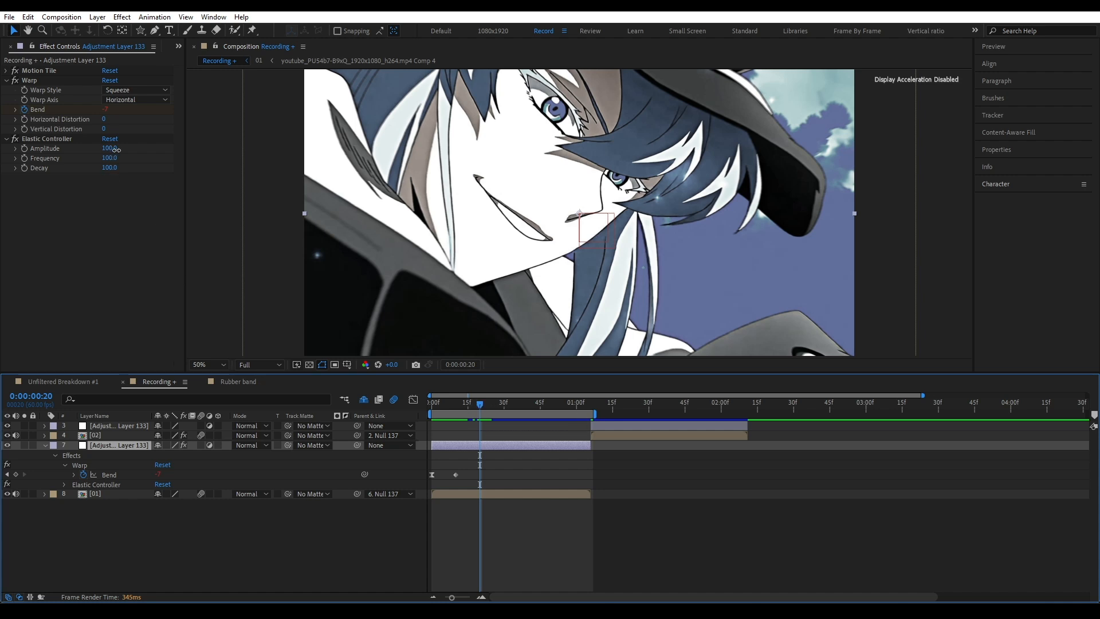
{"action": "left_click_drag", "start_coordinate": [109, 149], "coordinate": [135, 149]}
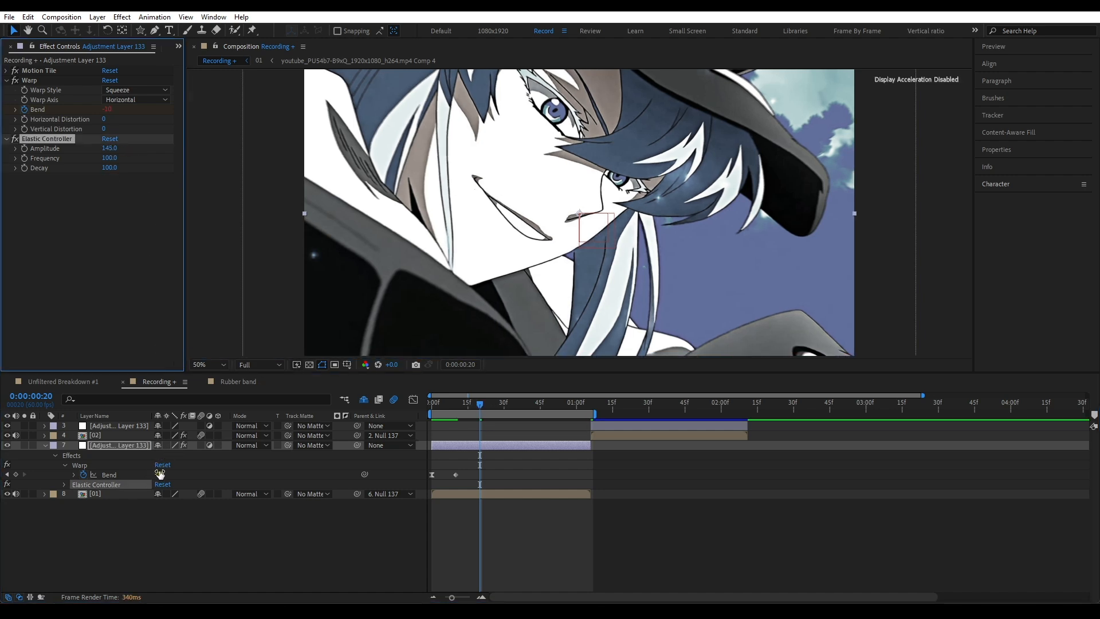
{"action": "key", "text": "ctrl+z"}
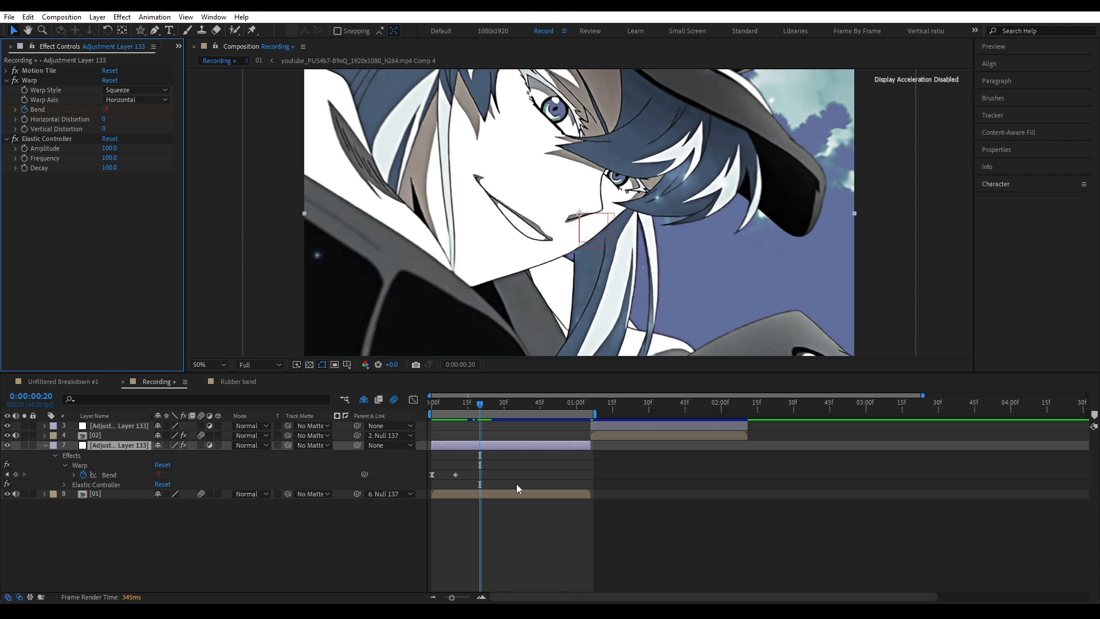
{"action": "left_click", "coordinate": [111, 148]}
{"action": "type", "text": "190"}
{"action": "key", "text": "Return"}
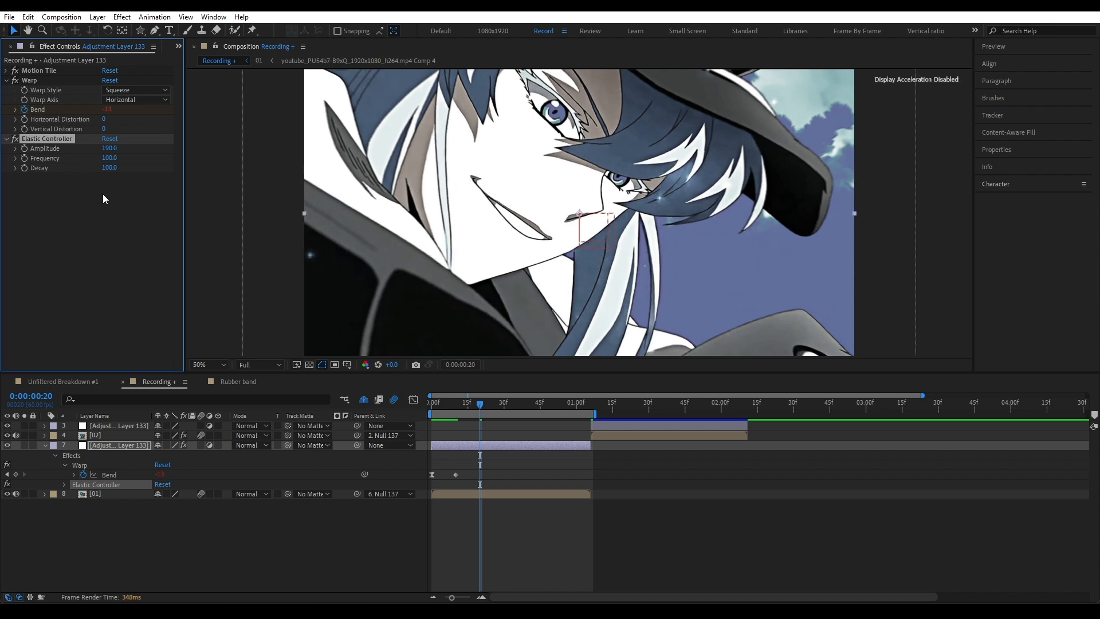
{"action": "left_click", "coordinate": [109, 158]}
{"action": "type", "text": "183"}
{"action": "key", "text": "Return"}
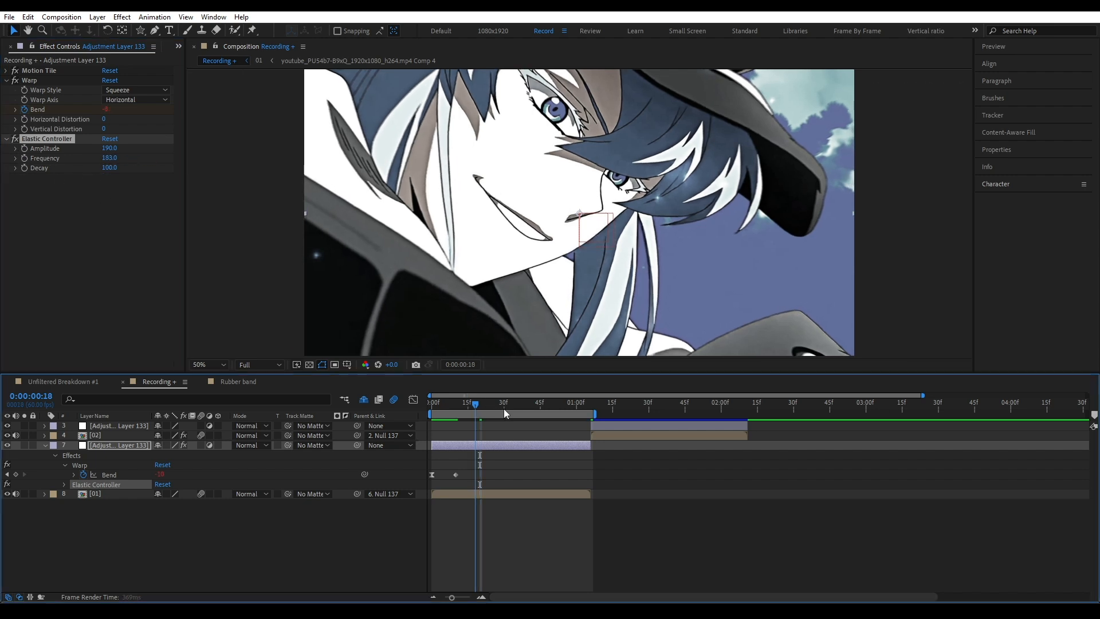
- Try an Elastic Controller Decay of 193 and preview the first clip from the start
{"action": "left_click", "coordinate": [509, 405]}
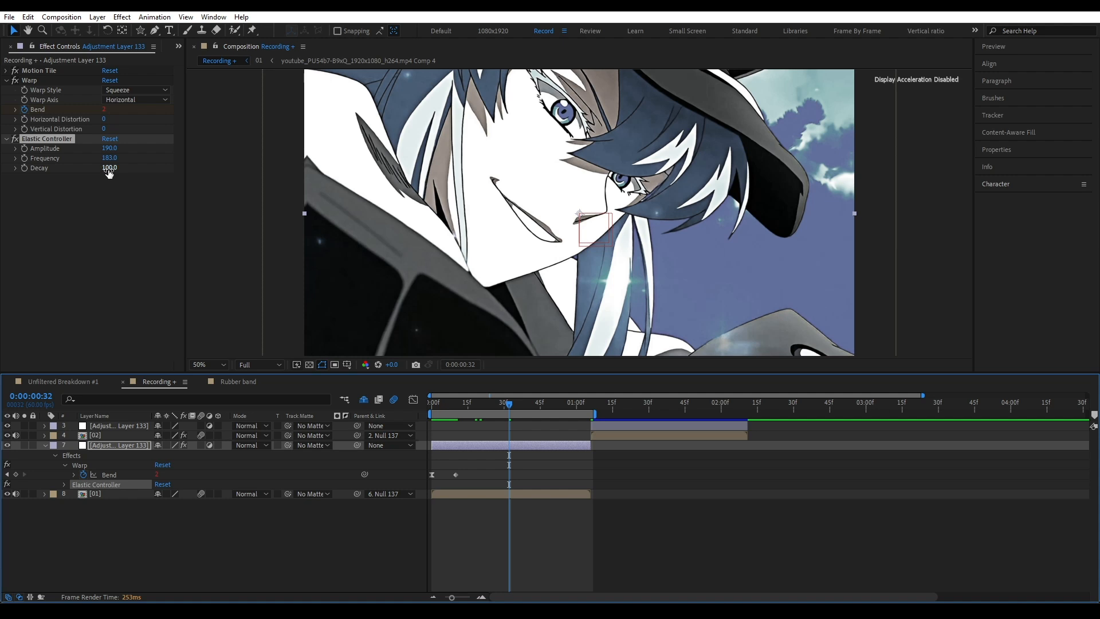
{"action": "left_click_drag", "start_coordinate": [108, 169], "coordinate": [162, 170]}
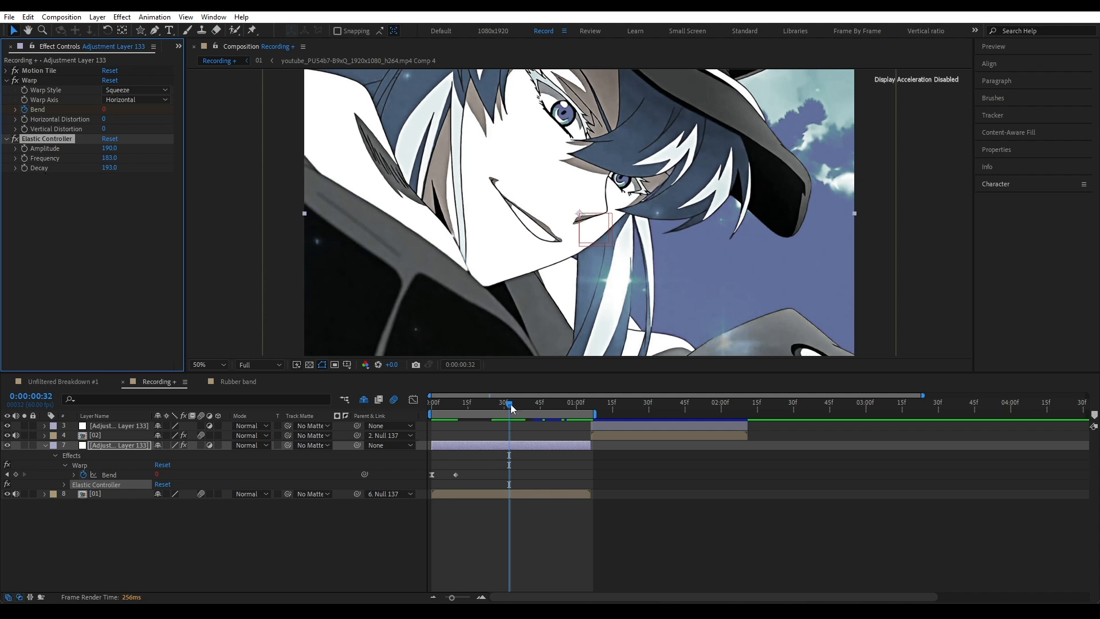
{"action": "key", "text": "Home"}
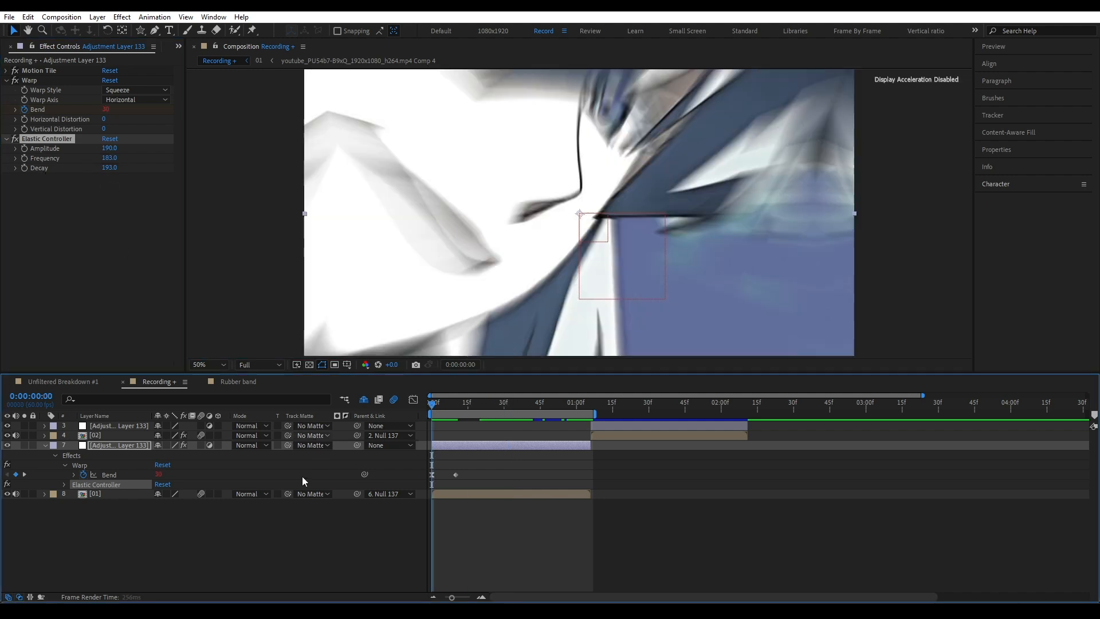
{"action": "left_click", "coordinate": [254, 534]}
{"action": "key", "text": "space"}
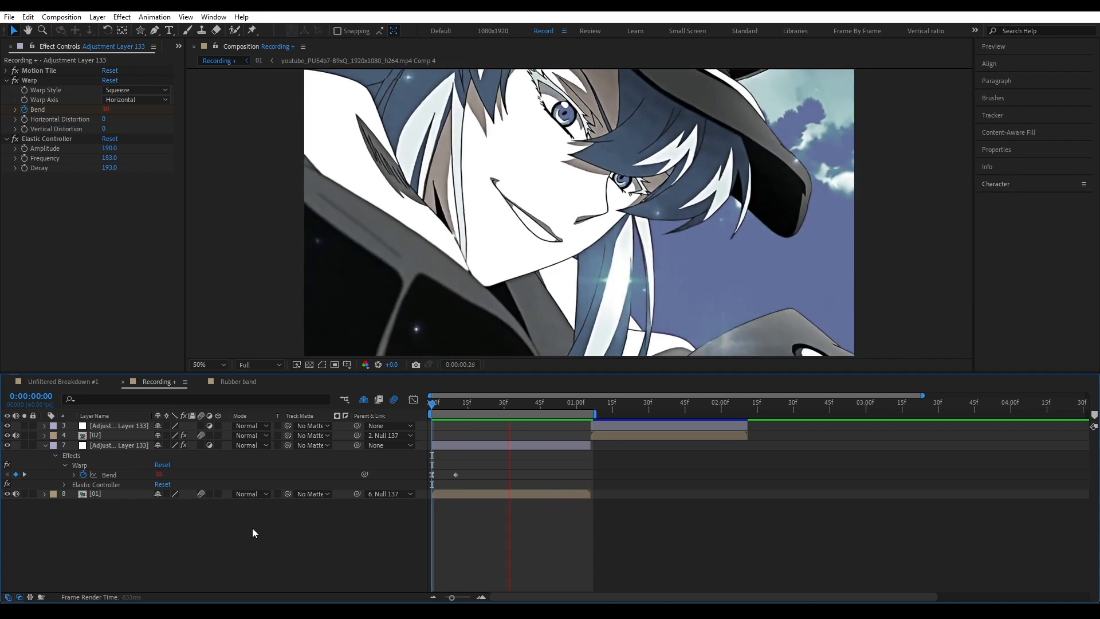
{"action": "key", "text": "space"}
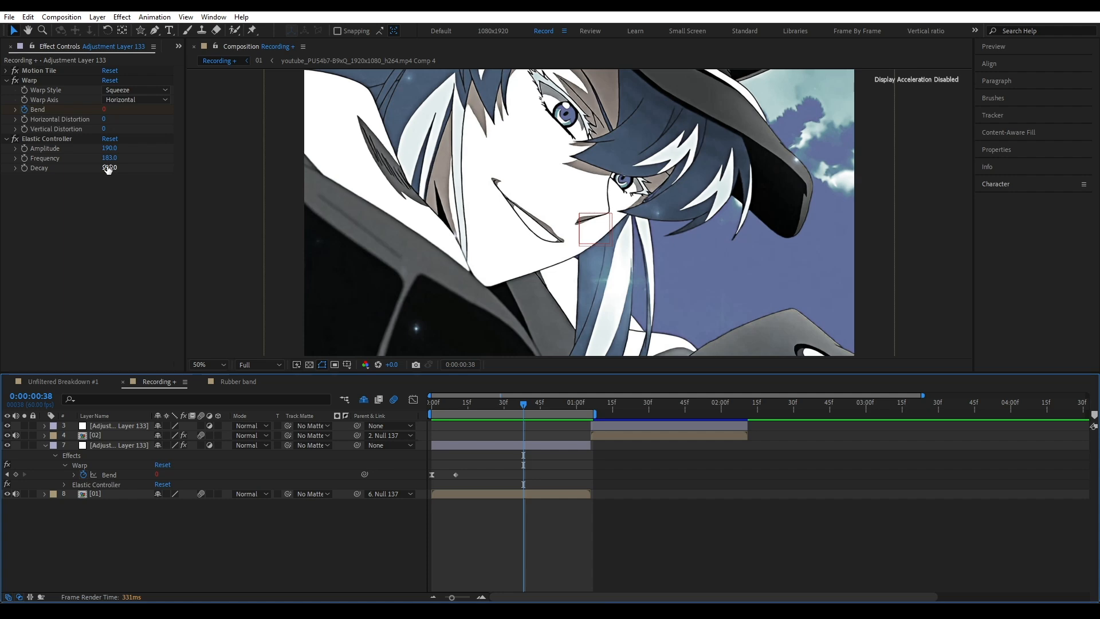
- Lower the Elastic Controller's Decay to 99 and preview the first clip's elastic warp
{"action": "left_click_drag", "start_coordinate": [108, 170], "coordinate": [60, 176]}
{"action": "left_click", "coordinate": [259, 548]}
{"action": "key", "text": "space"}
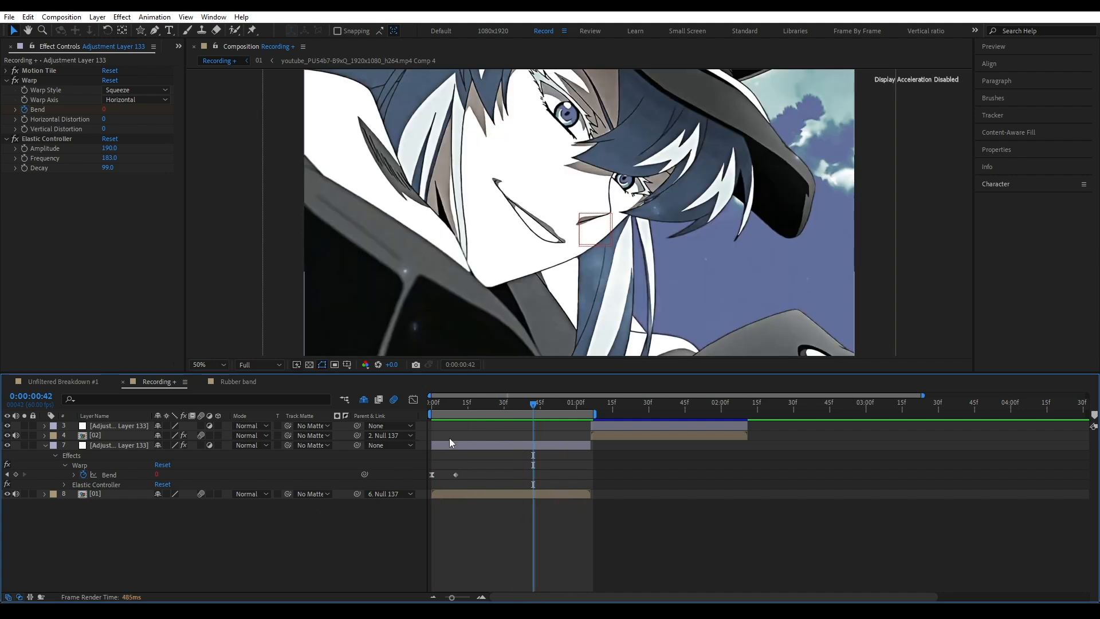
{"action": "key", "text": "space"}
- Collapse the first adjustment layer's properties and delete the empty adjustment layer above clip 02
{"action": "key", "text": "u"}
{"action": "left_click", "coordinate": [115, 447]}
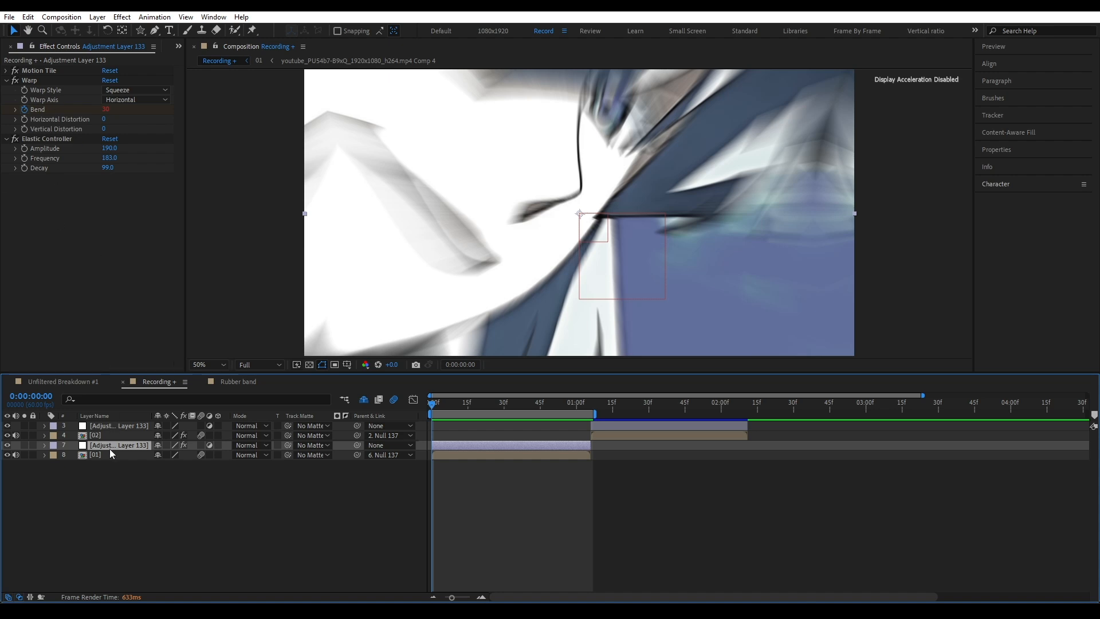
{"action": "left_click", "coordinate": [619, 438]}
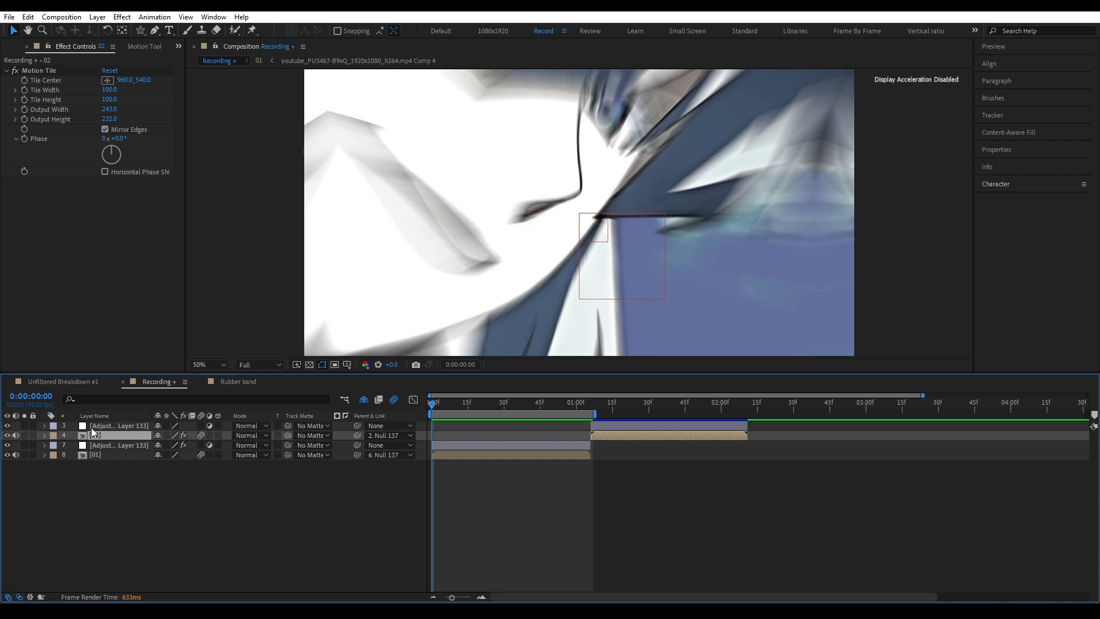
{"action": "left_click", "coordinate": [634, 427]}
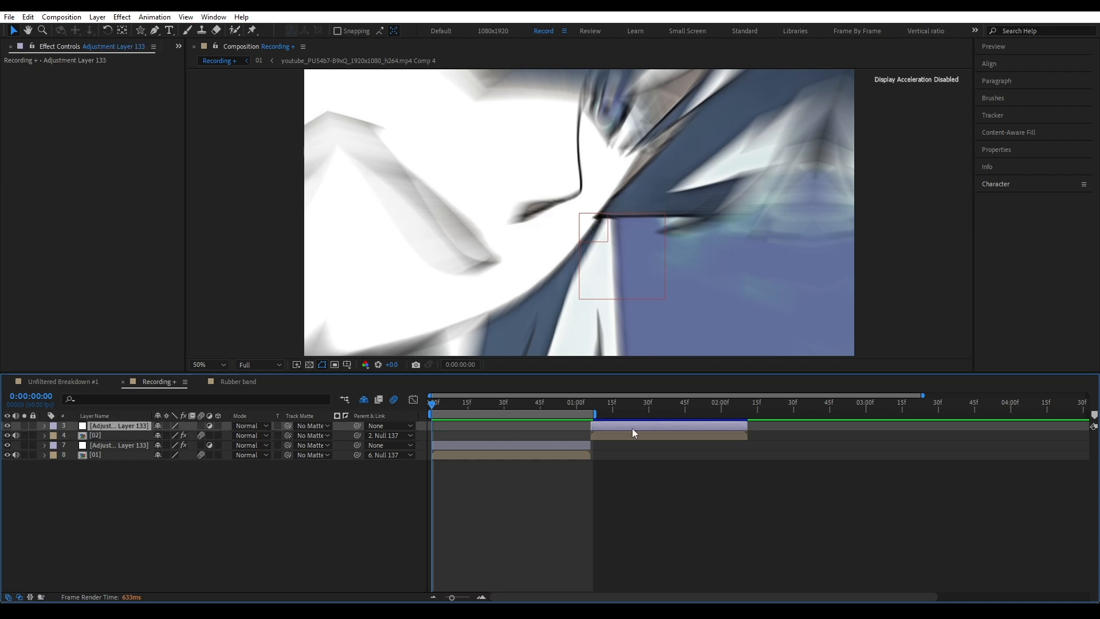
{"action": "key", "text": "Delete"}
- Duplicate the first clip's adjustment layer and place the copy above clip 02, over that clip's time span
{"action": "left_click", "coordinate": [447, 434]}
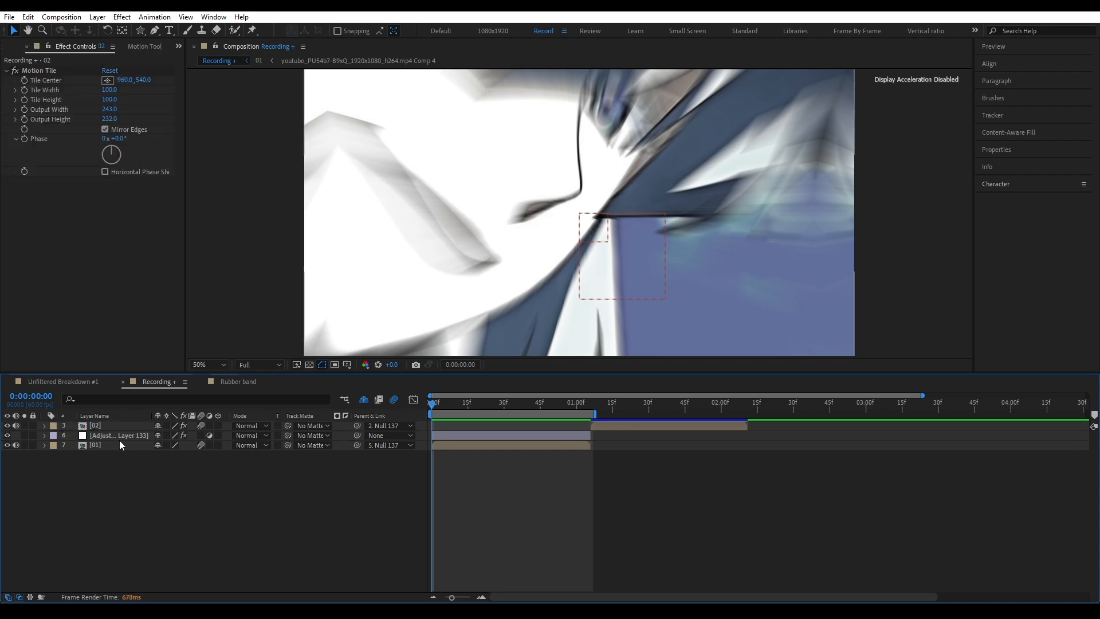
{"action": "key", "text": "ctrl+d"}
{"action": "left_click_drag", "start_coordinate": [108, 436], "coordinate": [108, 424]}
{"action": "left_click_drag", "start_coordinate": [457, 428], "coordinate": [613, 442]}
- Shift the work area over the second clip and align the duplicated adjustment layer's start with the cut at 0:00:01:06
{"action": "left_click_drag", "start_coordinate": [531, 413], "coordinate": [684, 416]}
{"action": "left_click", "coordinate": [592, 403]}
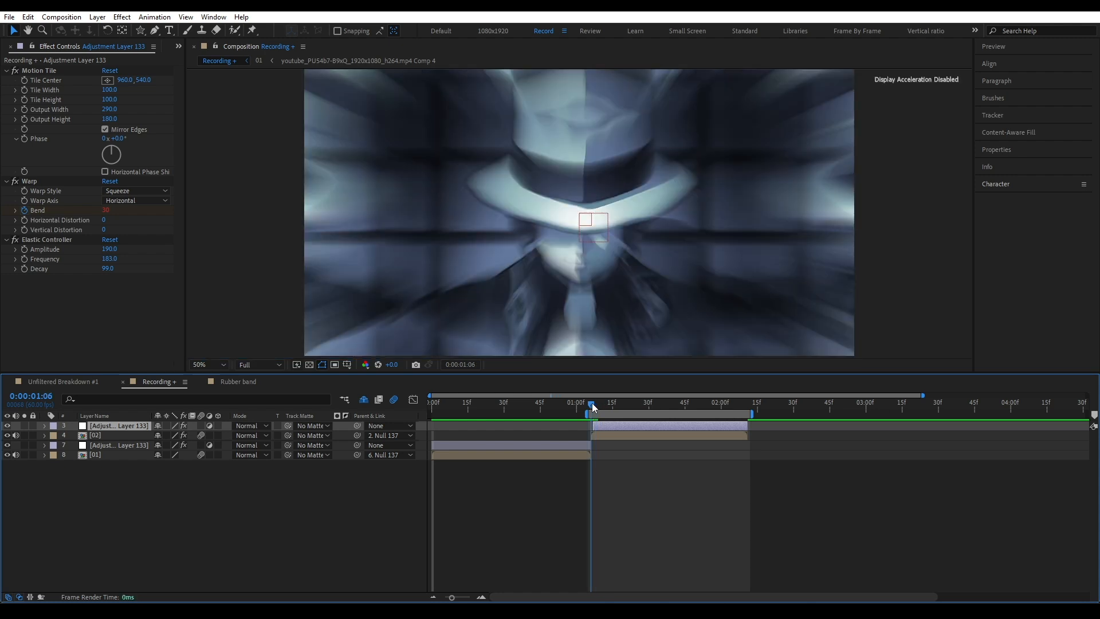
{"action": "scroll", "coordinate": [593, 431], "scroll_direction": "up", "scroll_amount": 3}
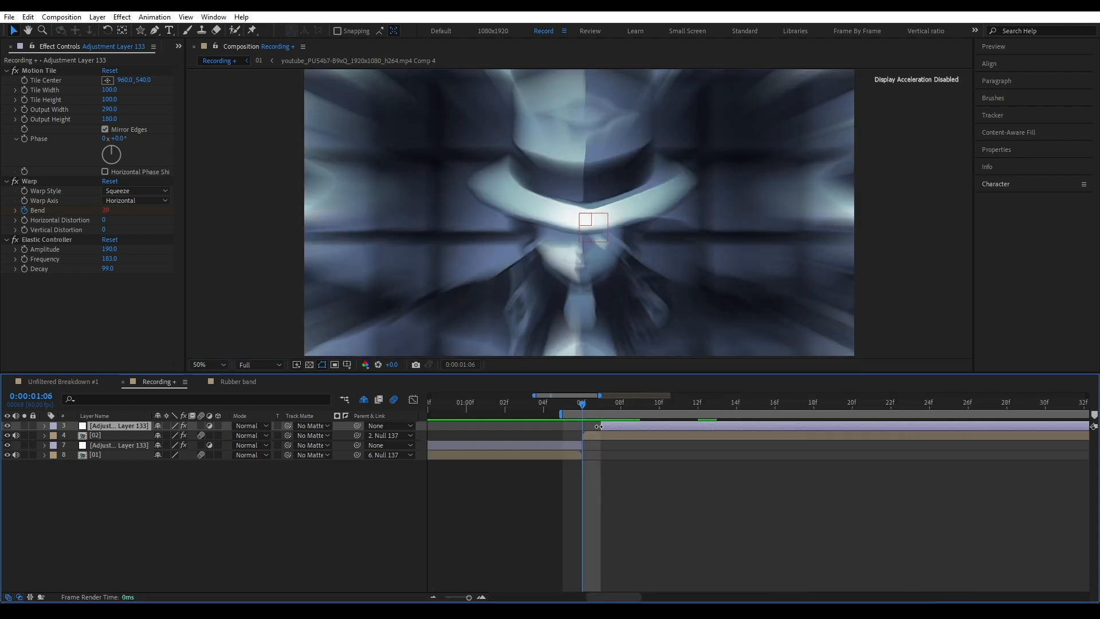
{"action": "left_click_drag", "start_coordinate": [602, 427], "coordinate": [591, 428]}
{"action": "scroll", "coordinate": [591, 427], "scroll_direction": "down", "scroll_amount": 2}
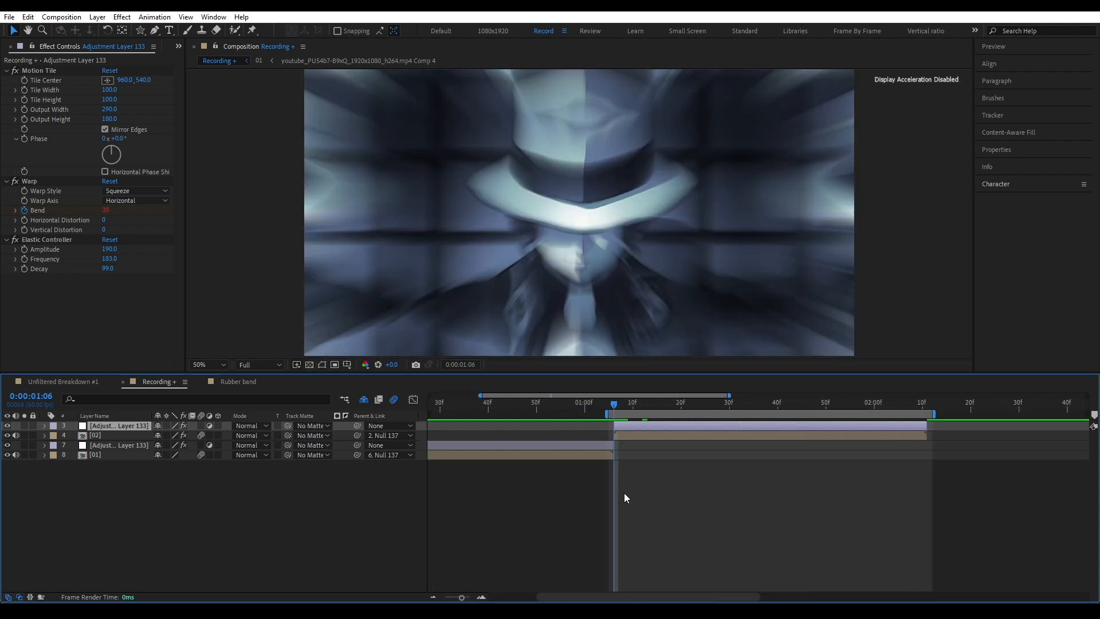
- Preview the second clip's warp, raise its Elastic Controller Frequency to 284, and preview it again
{"action": "key", "text": "space"}
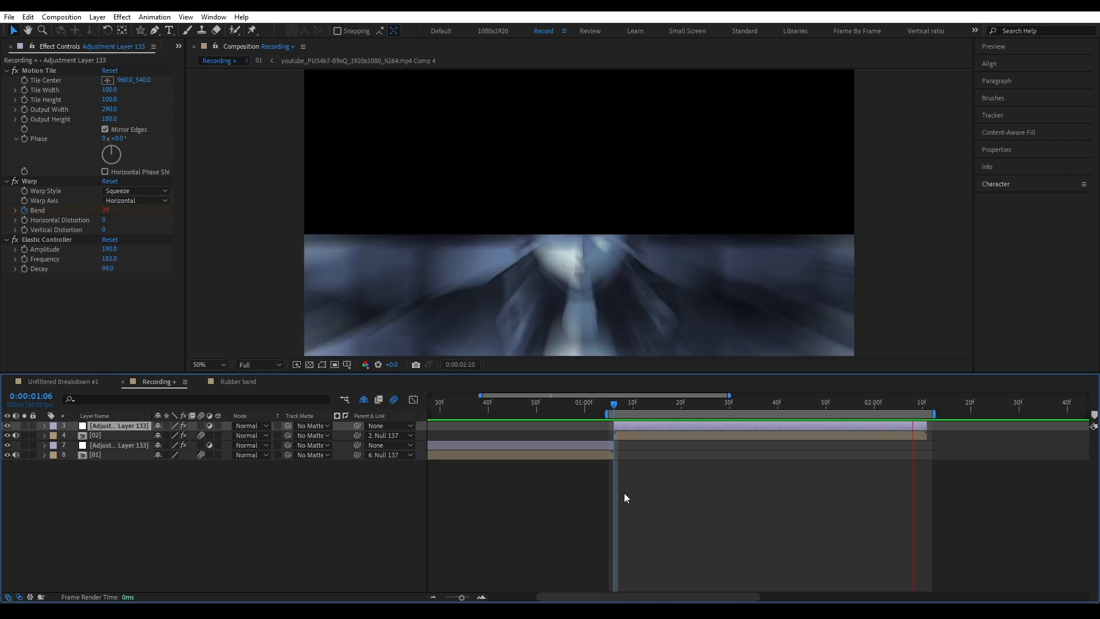
{"action": "key", "text": "space"}
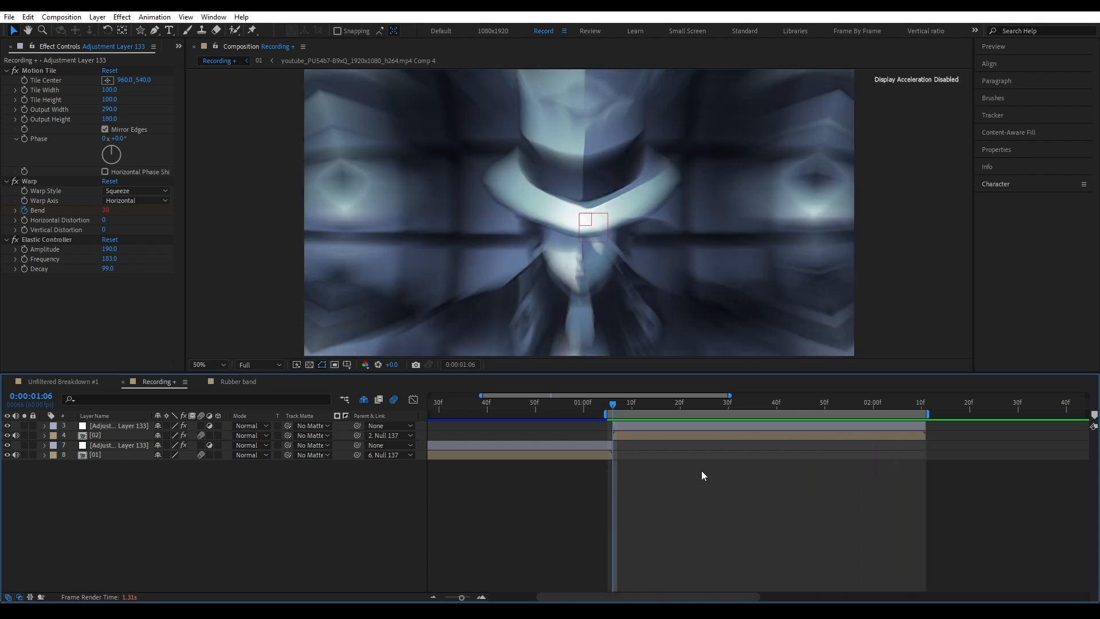
{"action": "left_click", "coordinate": [663, 425]}
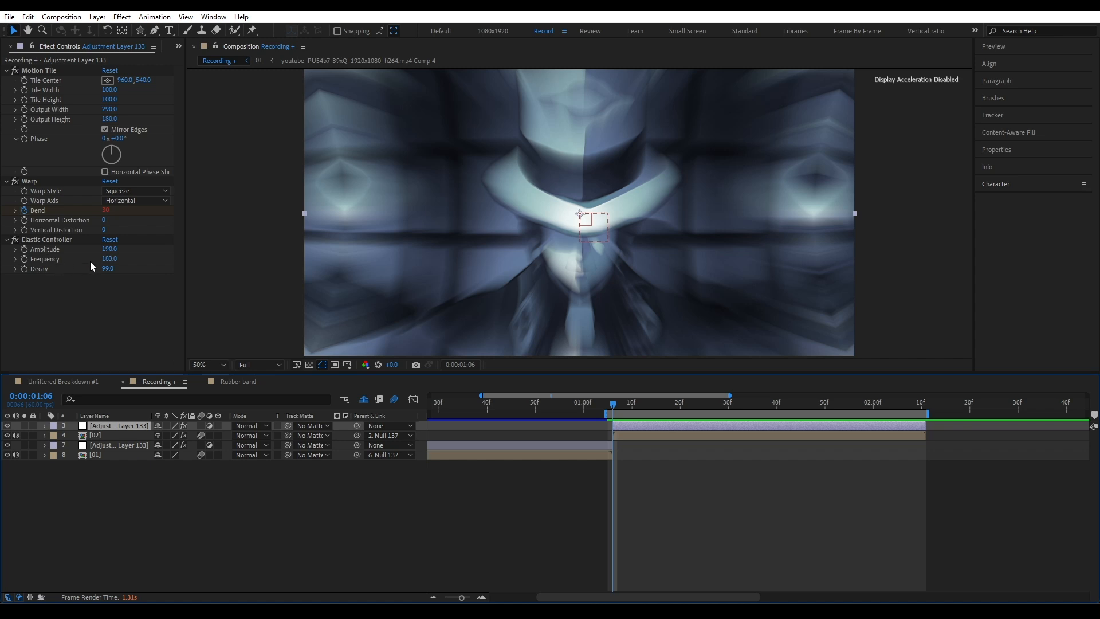
{"action": "left_click_drag", "start_coordinate": [107, 258], "coordinate": [143, 258]}
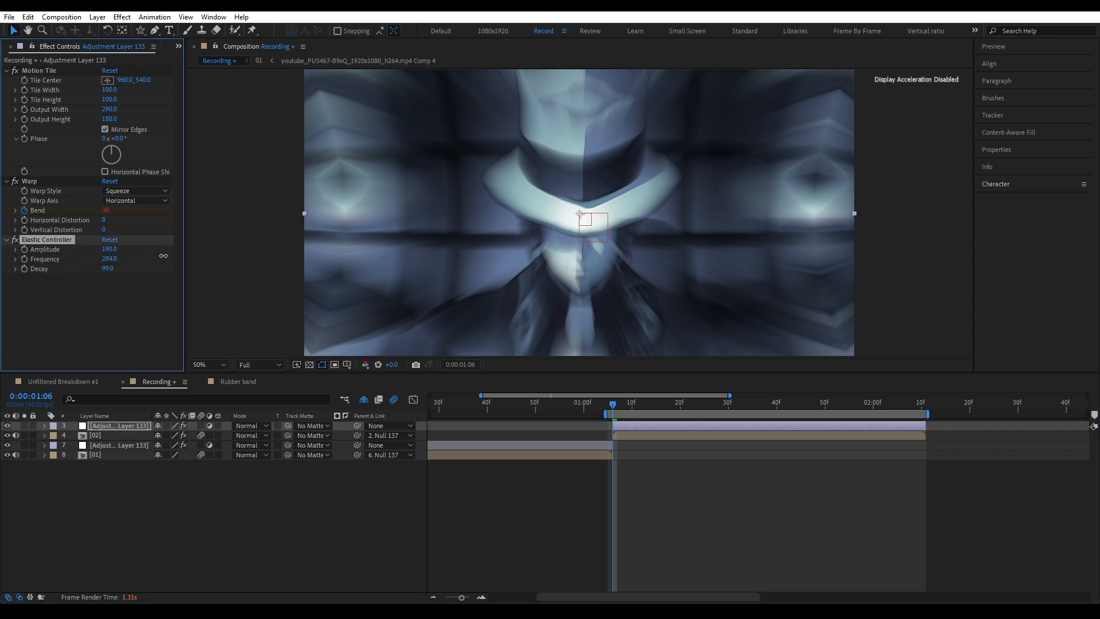
{"action": "left_click", "coordinate": [585, 510]}
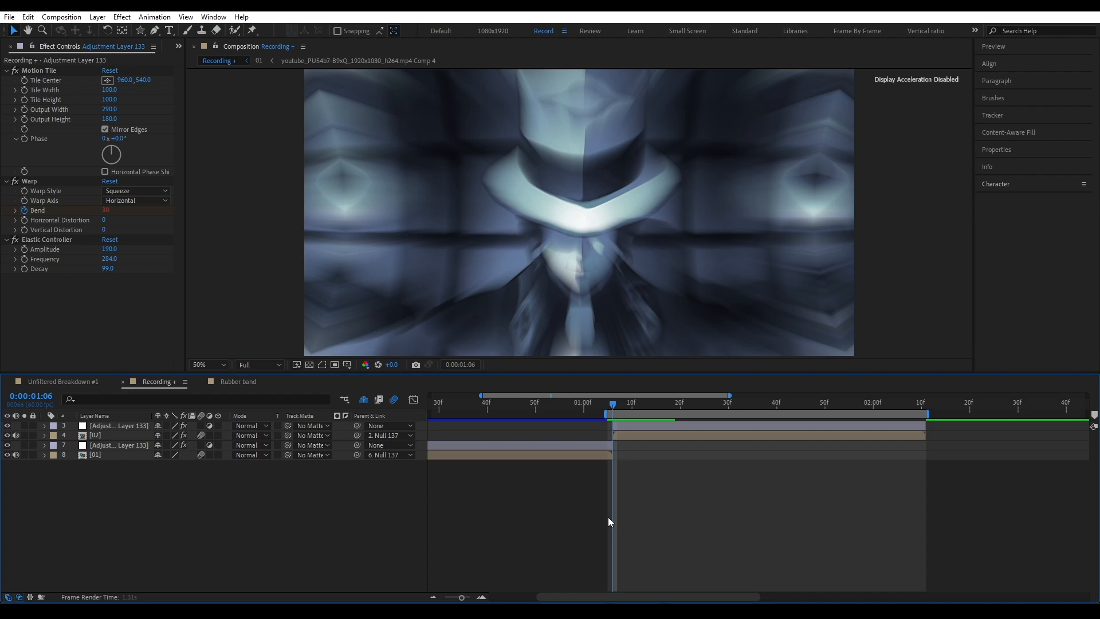
{"action": "key", "text": "space"}
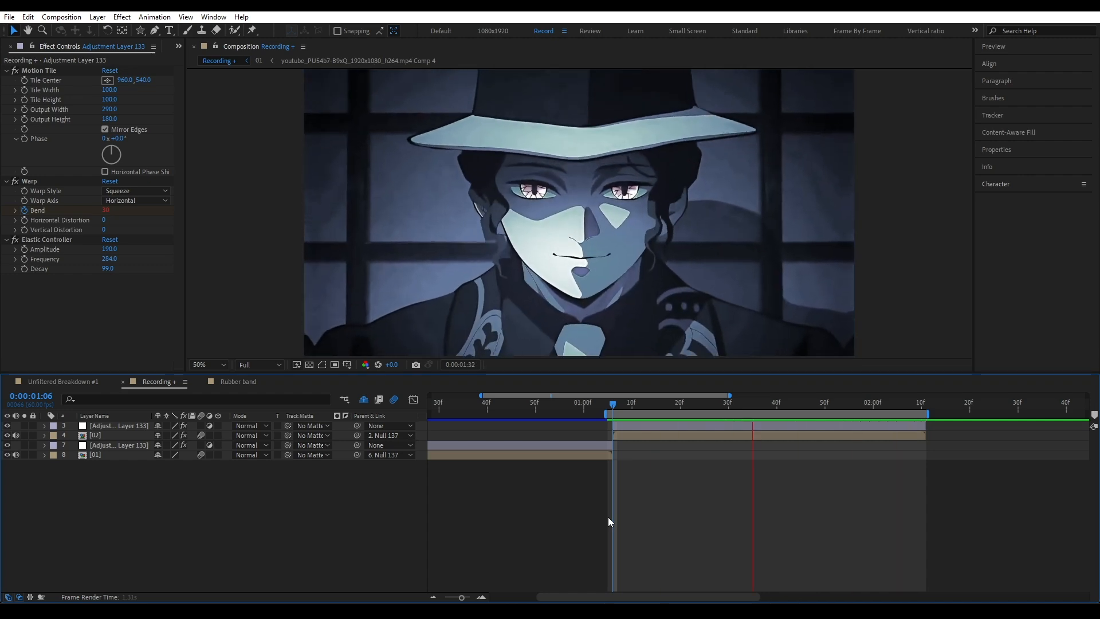
- Set the second clip's Elastic Controller to Frequency 296 and Decay 138 and preview the warp
{"action": "left_click_drag", "start_coordinate": [641, 405], "coordinate": [734, 405]}
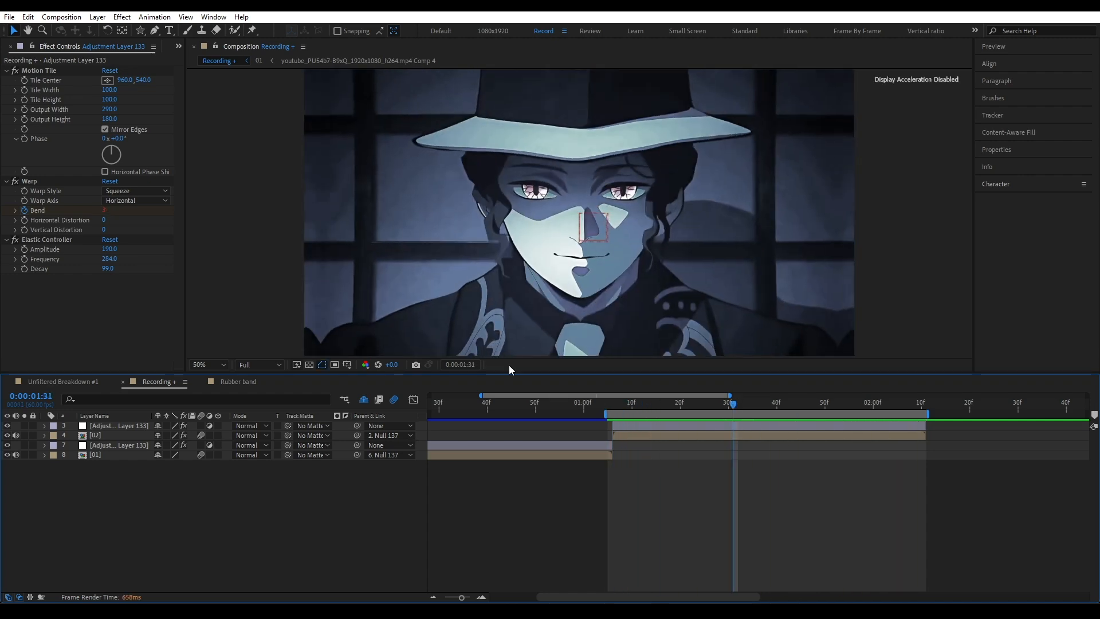
{"action": "left_click_drag", "start_coordinate": [108, 259], "coordinate": [130, 269]}
{"action": "left_click", "coordinate": [673, 546]}
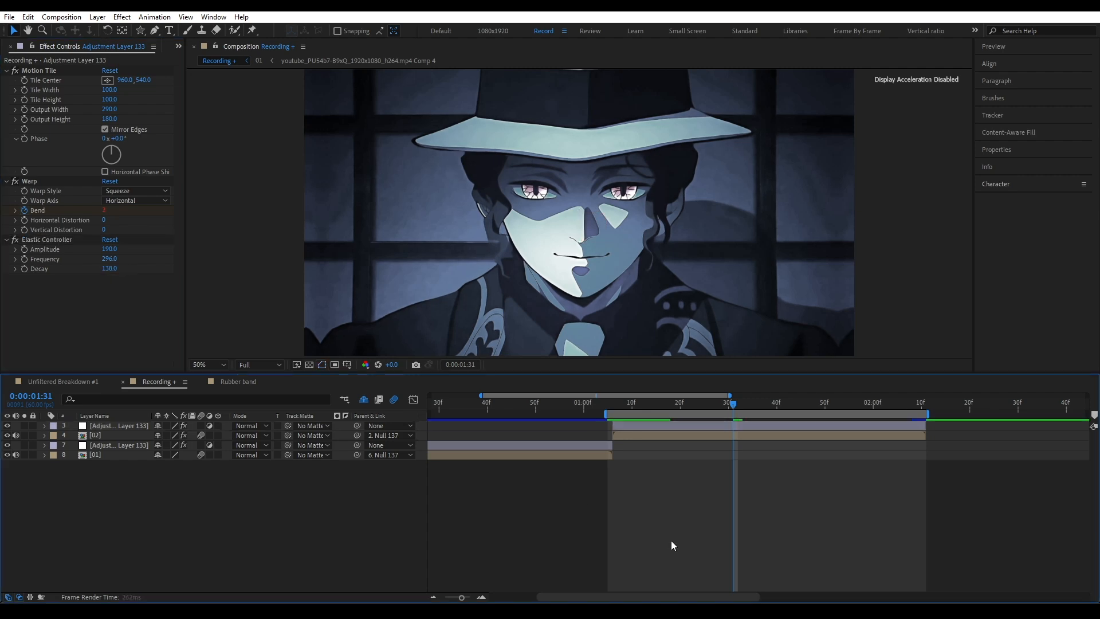
{"action": "key", "text": "space"}
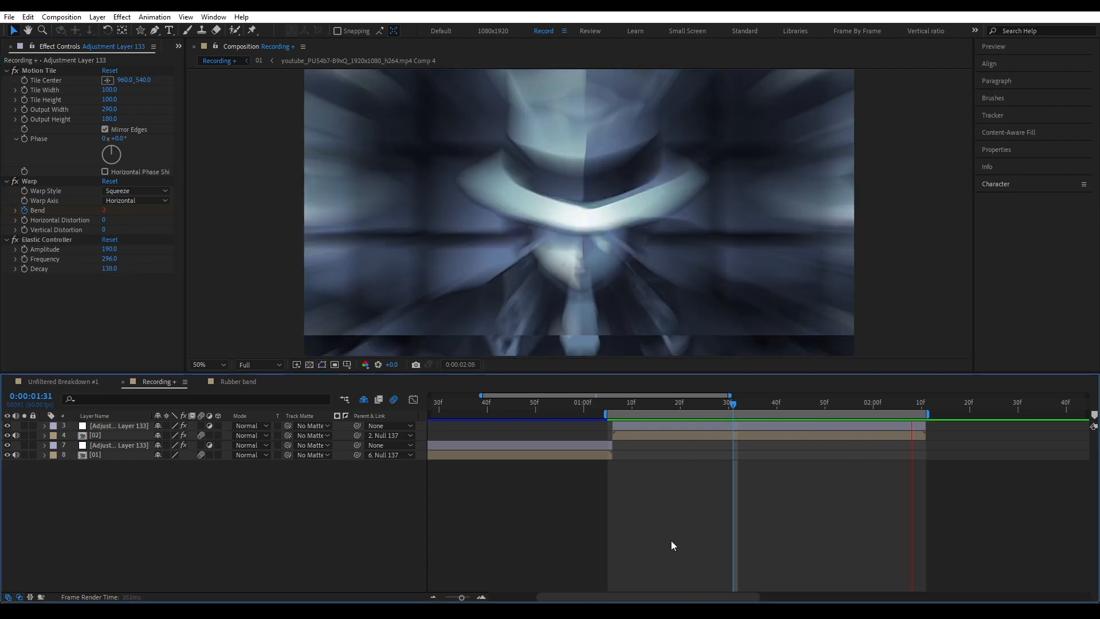
- Preview the edit from the composition's start, with both clips inside the work area
{"action": "left_click_drag", "start_coordinate": [705, 405], "coordinate": [613, 404]}
{"action": "key", "text": "semicolon"}
{"action": "left_click_drag", "start_coordinate": [548, 416], "coordinate": [398, 421]}
{"action": "key", "text": "space"}
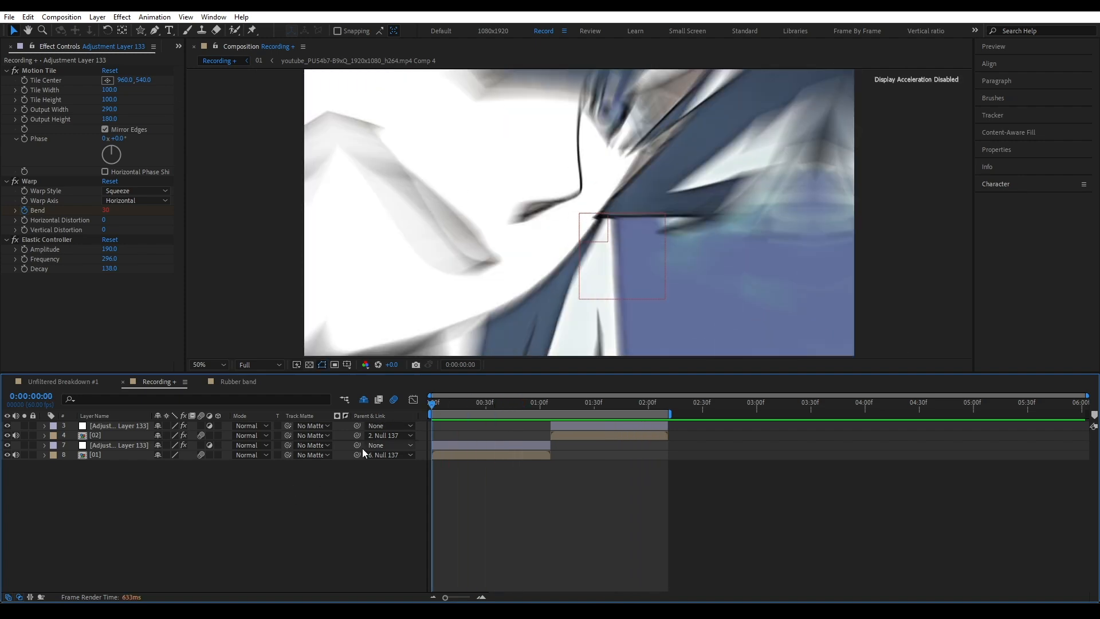
- Open composition 02 and pre-compose its time-remapped Footage 02 layer, moving all attributes into the new composition
{"action": "left_click_drag", "start_coordinate": [545, 404], "coordinate": [584, 404]}
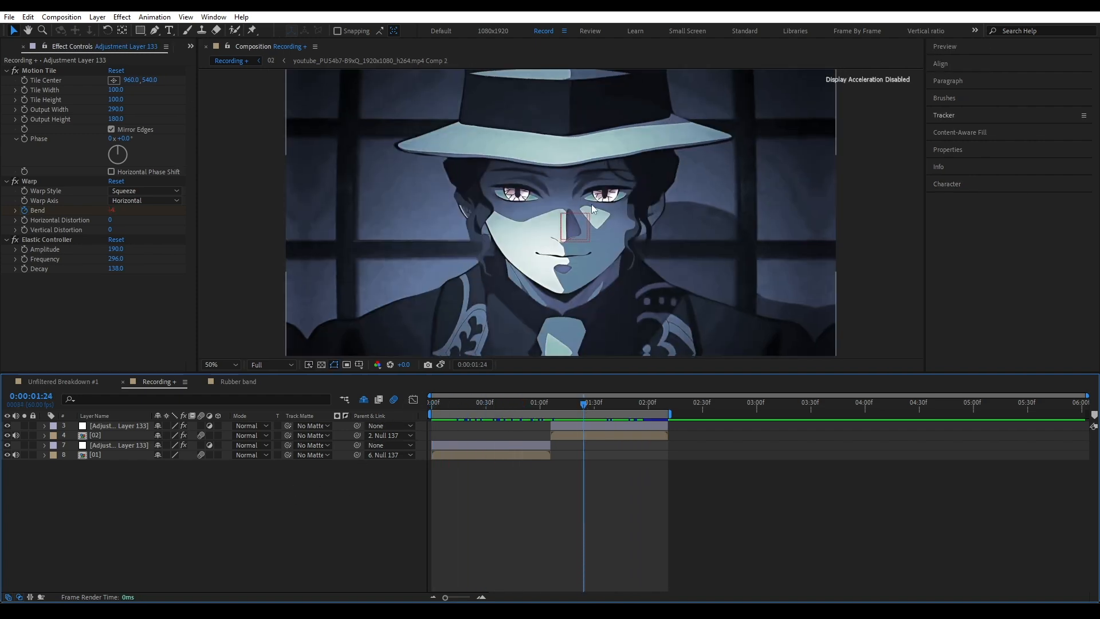
{"action": "double_click", "coordinate": [587, 435]}
{"action": "key", "text": "Home"}
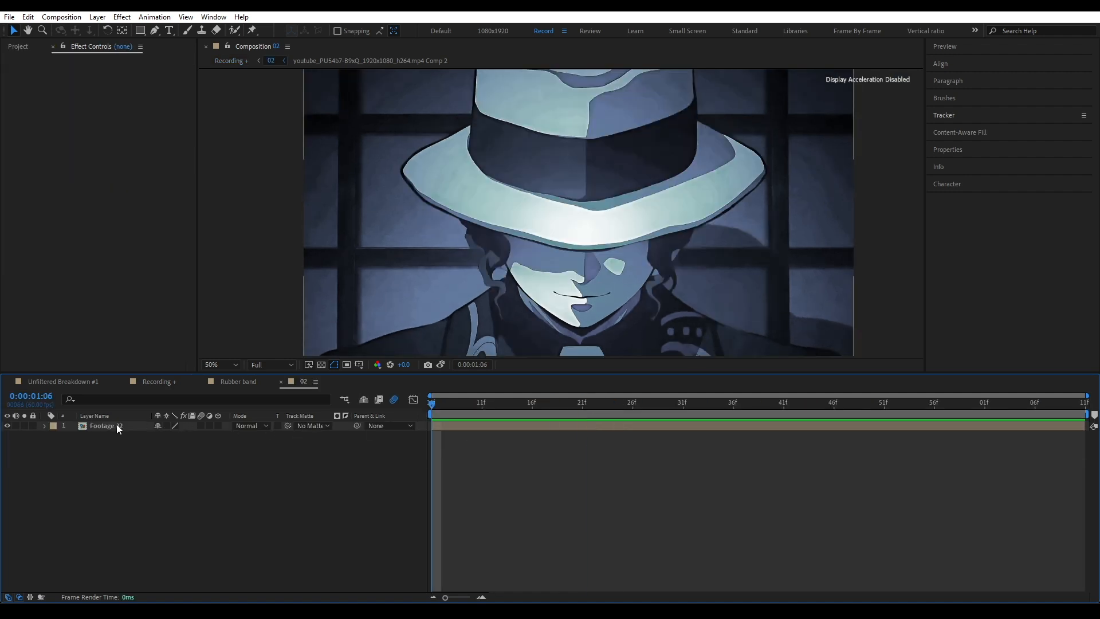
{"action": "left_click", "coordinate": [115, 426]}
{"action": "key", "text": "space"}
{"action": "key", "text": "space"}
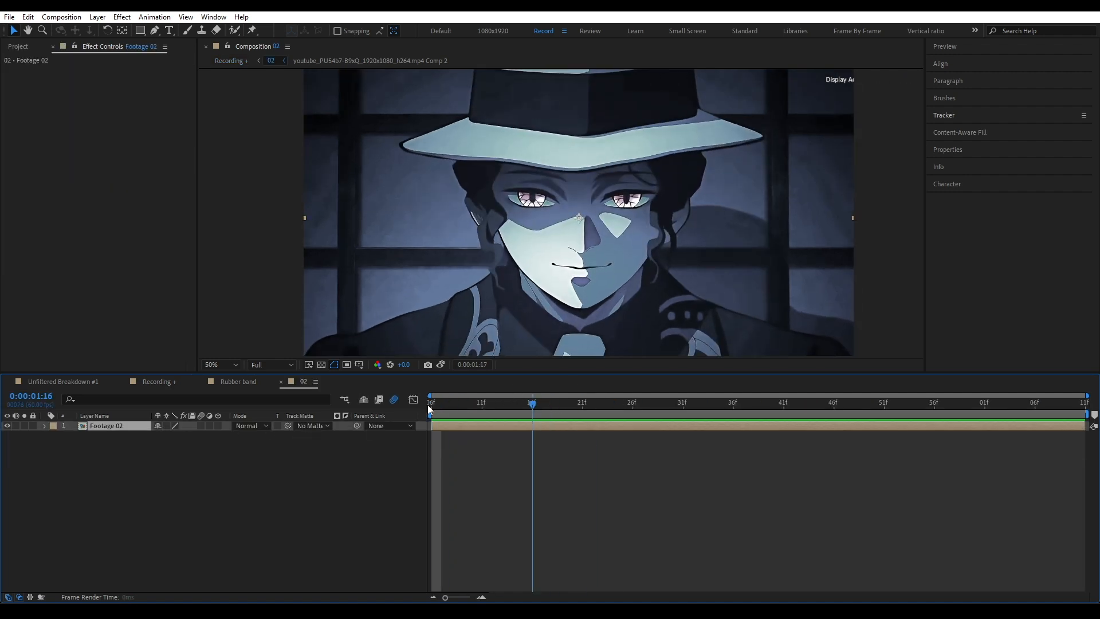
{"action": "key", "text": "ctrl+alt+t"}
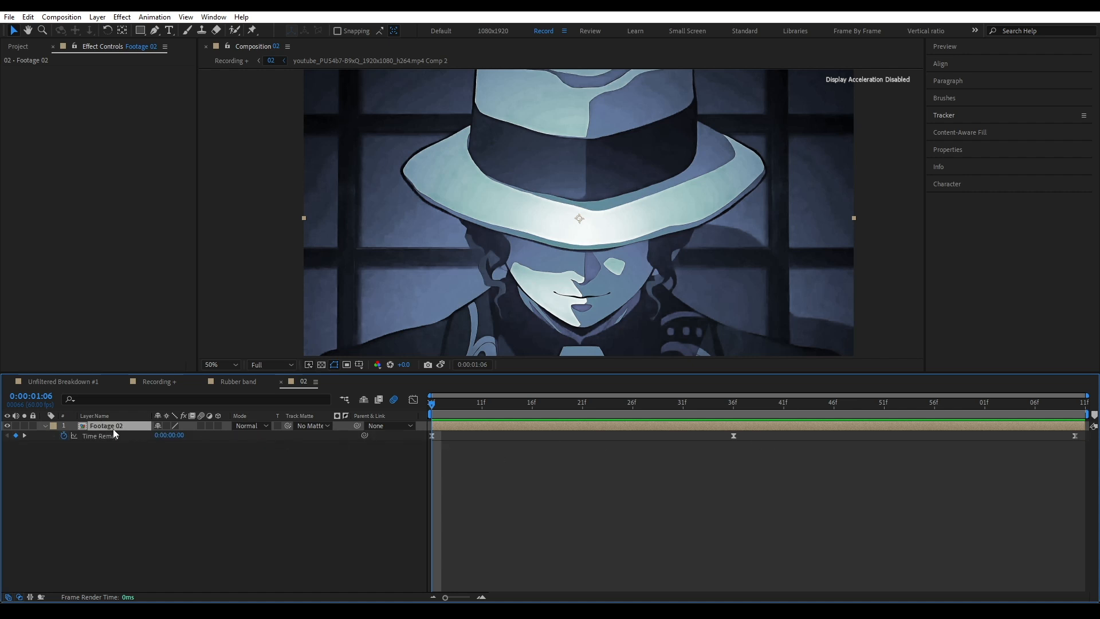
{"action": "key", "text": "ctrl+shift+c"}
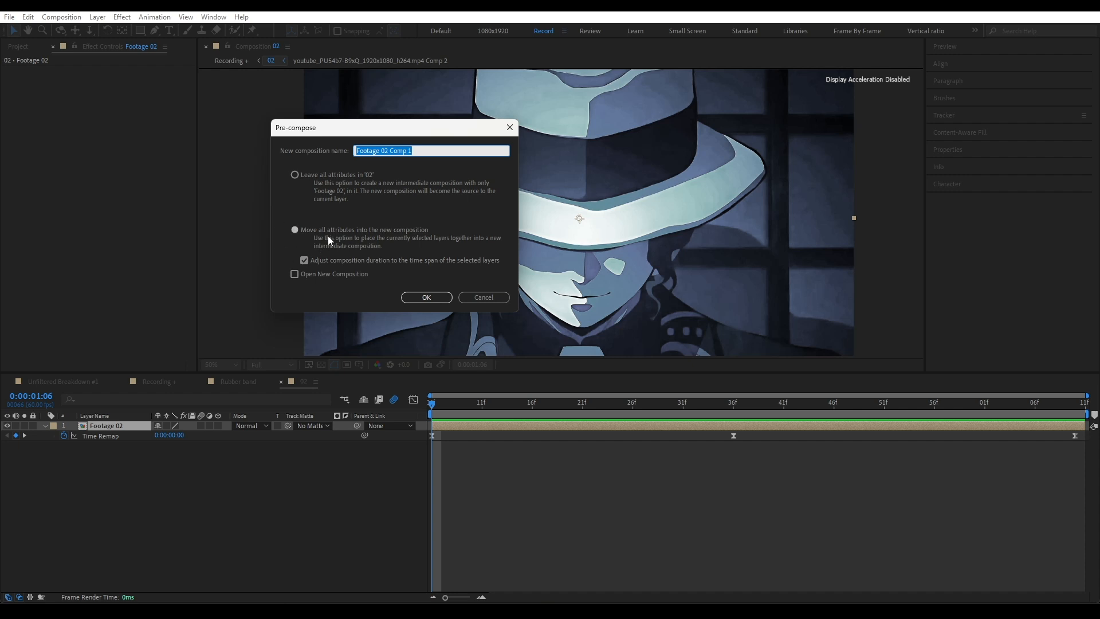
{"action": "left_click", "coordinate": [426, 296]}
- Duplicate the pre-composed footage layer in composition 02 and rename the copy Eyes
{"action": "left_click_drag", "start_coordinate": [452, 409], "coordinate": [555, 404]}
{"action": "key", "text": "ctrl+d"}
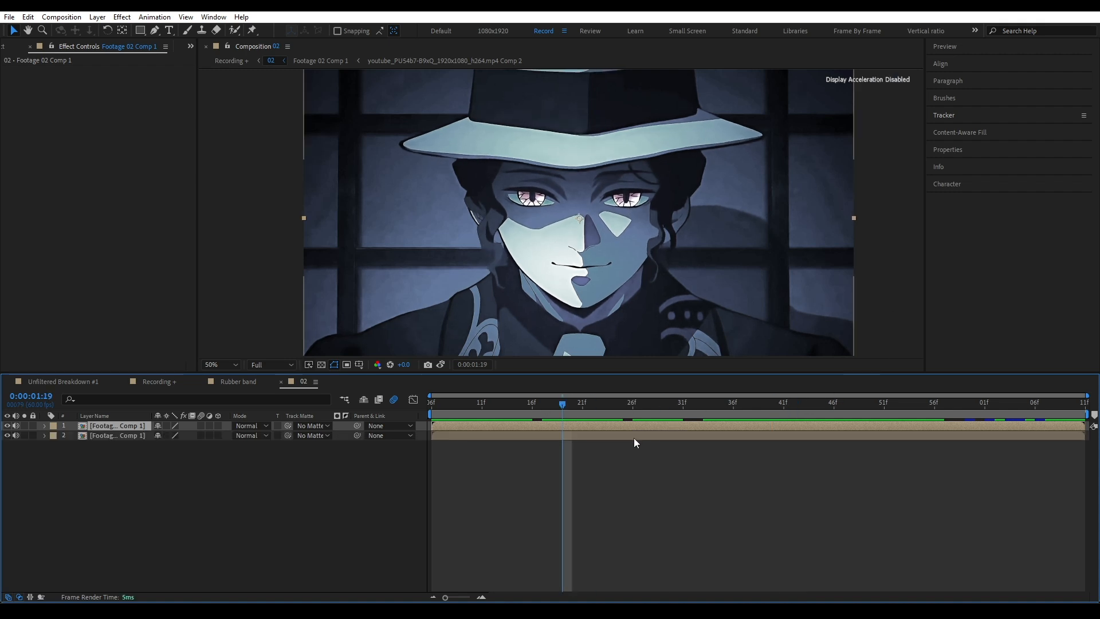
{"action": "key", "text": "Return"}
{"action": "type", "text": "Eyes"}
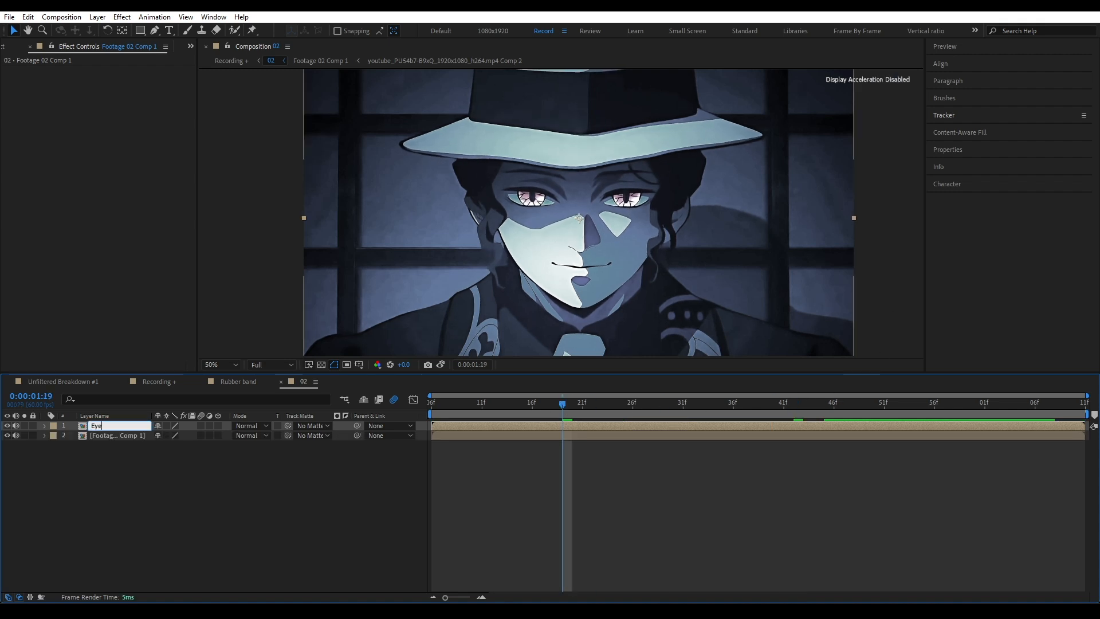
{"action": "key", "text": "Return"}
- At 0:00:01:36, draw a closed Pen mask on the Eyes layer around the iris on the picture's left
{"action": "left_click_drag", "start_coordinate": [551, 403], "coordinate": [738, 413]}
{"action": "left_click", "coordinate": [155, 29]}
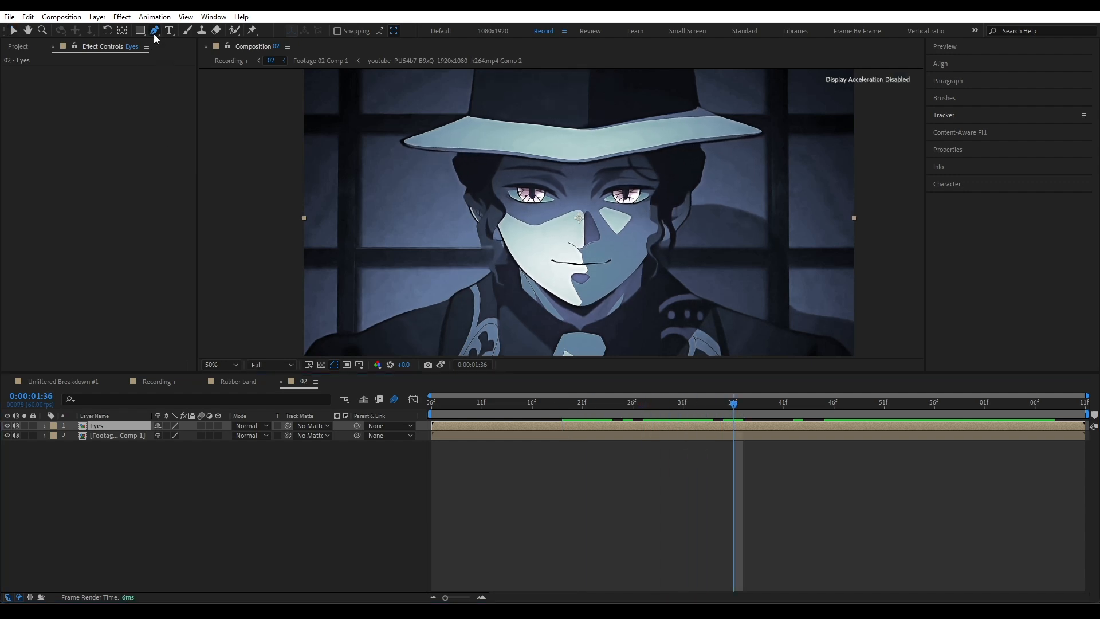
{"action": "scroll", "coordinate": [492, 202], "scroll_direction": "up", "scroll_amount": 6}
{"action": "left_click", "coordinate": [493, 229]}
{"action": "left_click", "coordinate": [524, 182]}
{"action": "left_click", "coordinate": [527, 140]}
{"action": "left_click_drag", "start_coordinate": [322, 114], "coordinate": [228, 116]}
{"action": "left_click", "coordinate": [367, 224]}
{"action": "left_click", "coordinate": [493, 228]}
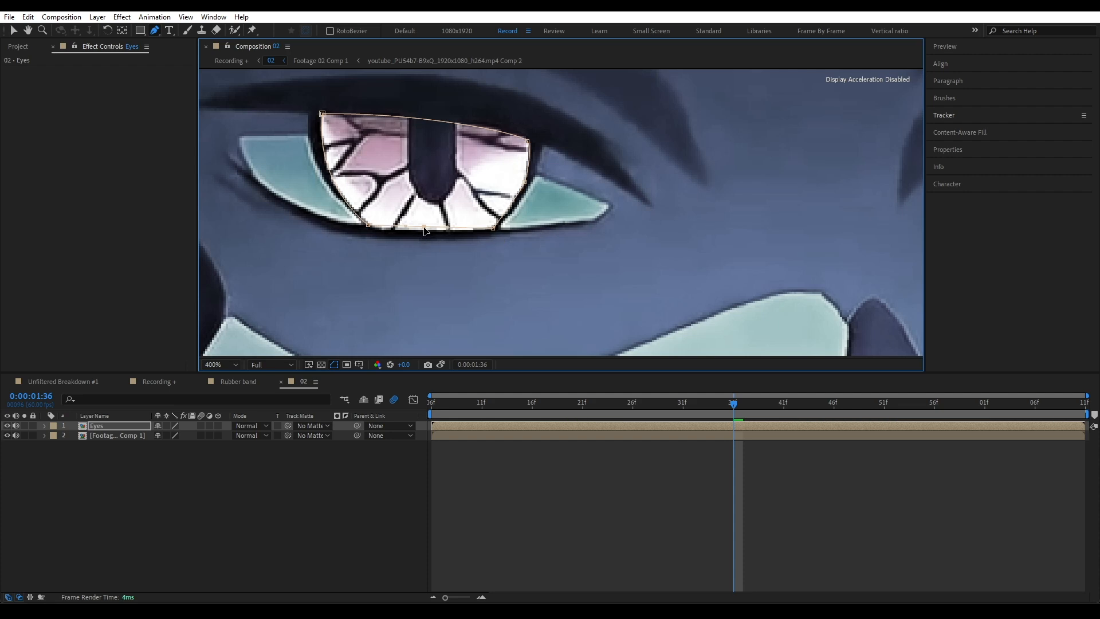
- Draw a second closed Pen mask on the Eyes layer around the other iris and adjust its upper edge
{"action": "scroll", "coordinate": [532, 262], "scroll_direction": "down", "scroll_amount": 2}
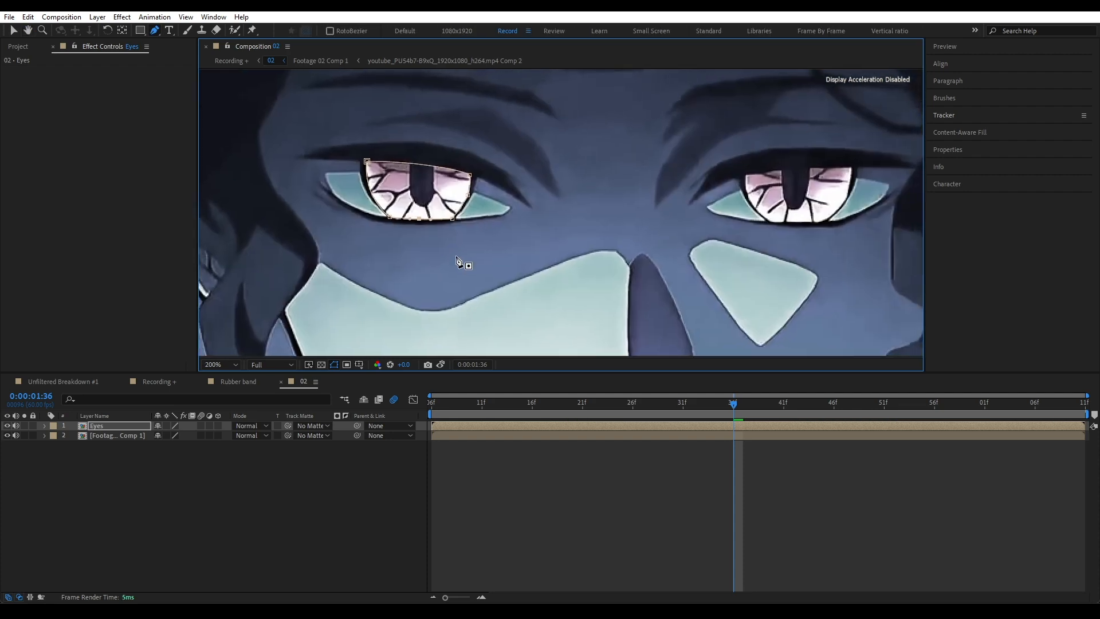
{"action": "left_click", "coordinate": [218, 531]}
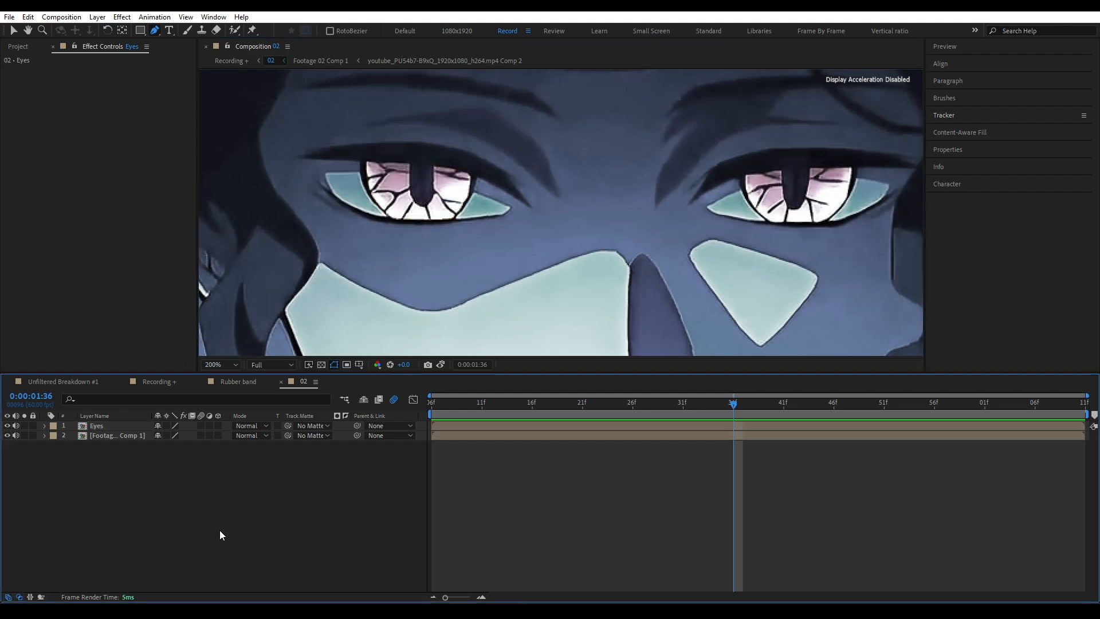
{"action": "left_click", "coordinate": [93, 425]}
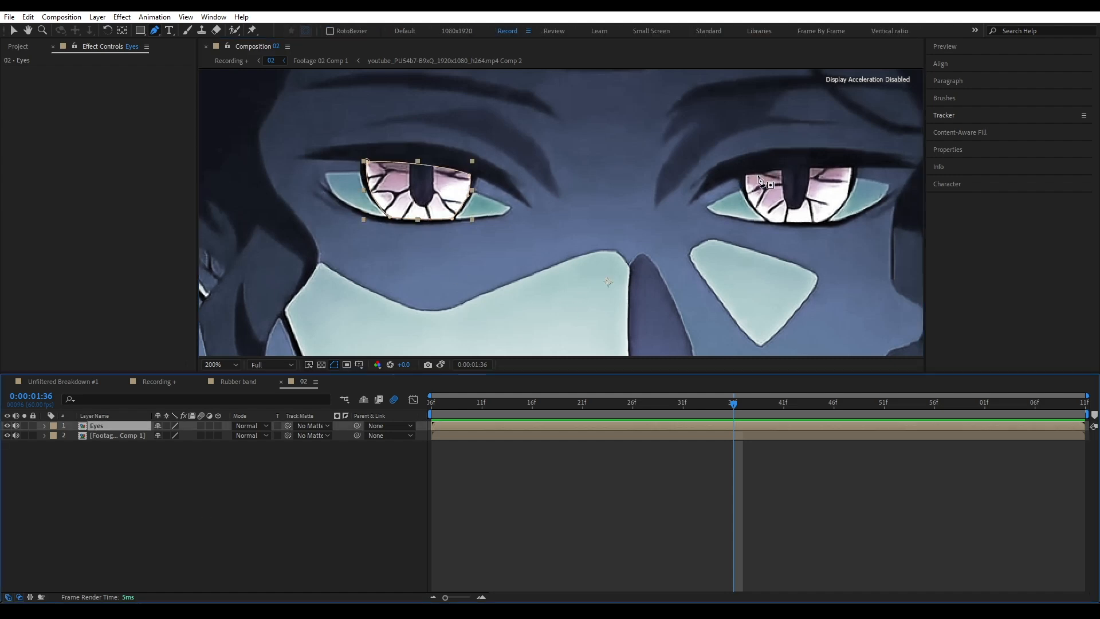
{"action": "scroll", "coordinate": [754, 192], "scroll_direction": "up", "scroll_amount": 3}
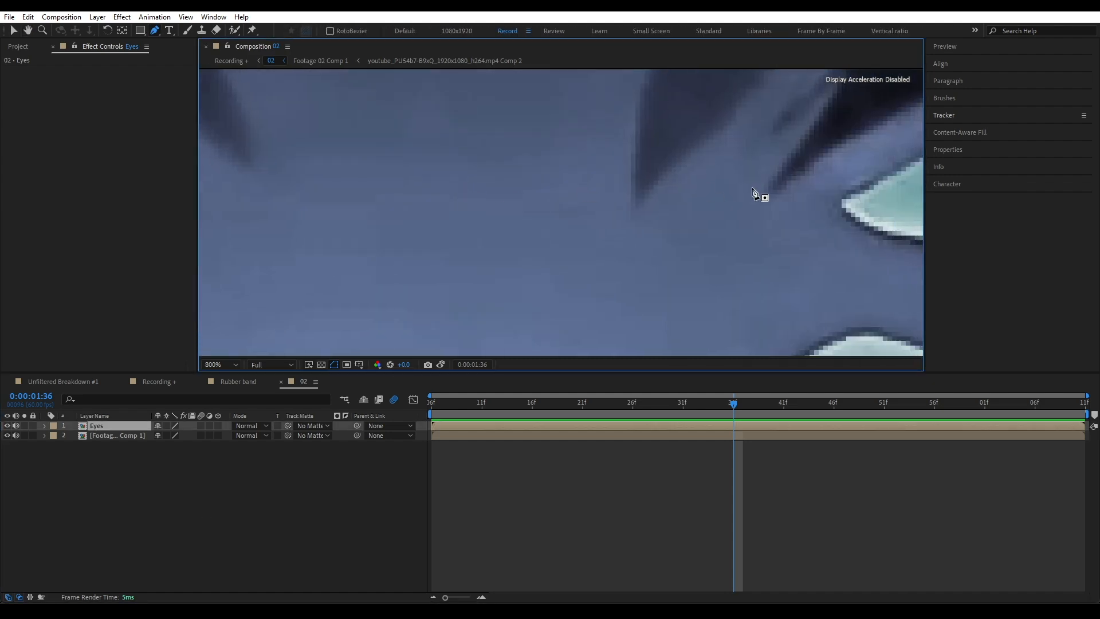
{"action": "scroll", "coordinate": [753, 192], "scroll_direction": "down", "scroll_amount": 3}
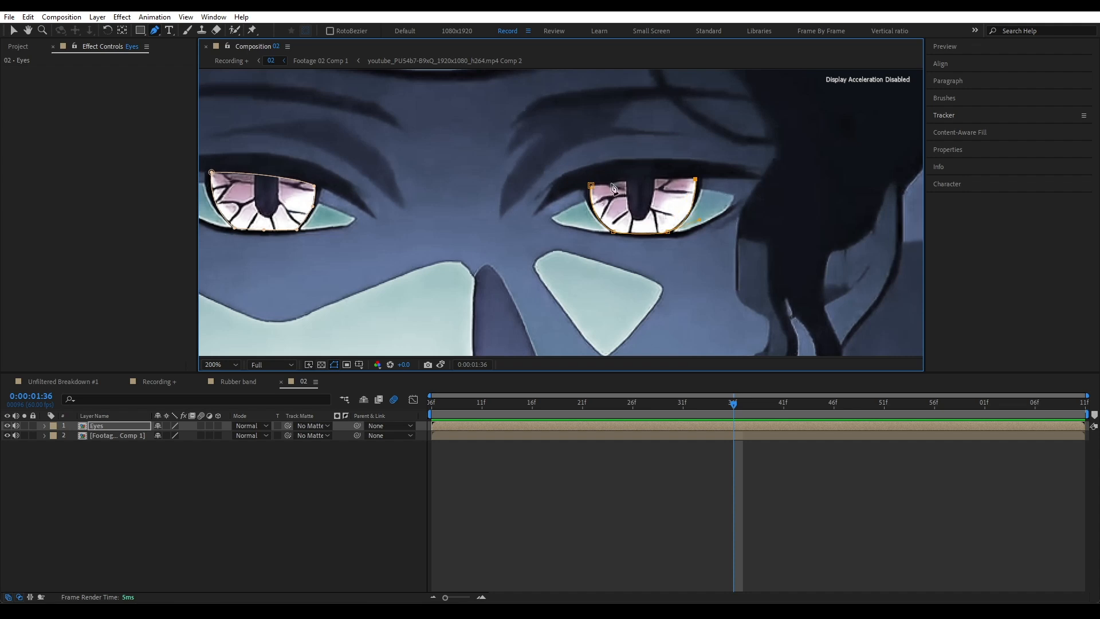
{"action": "left_click", "coordinate": [639, 179]}
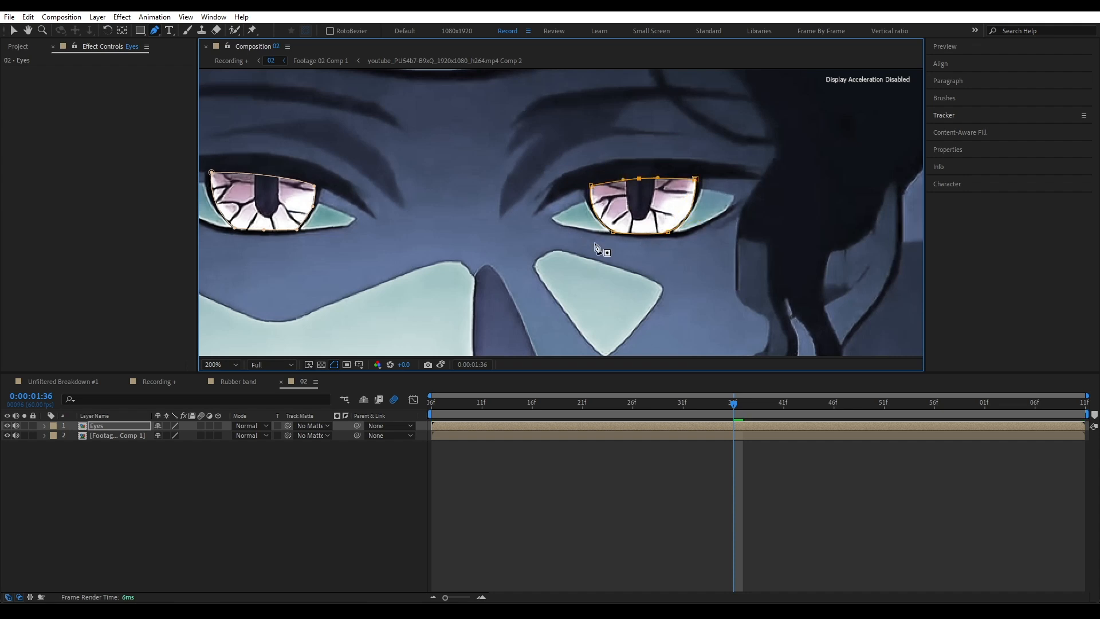
{"action": "key", "text": "comma"}
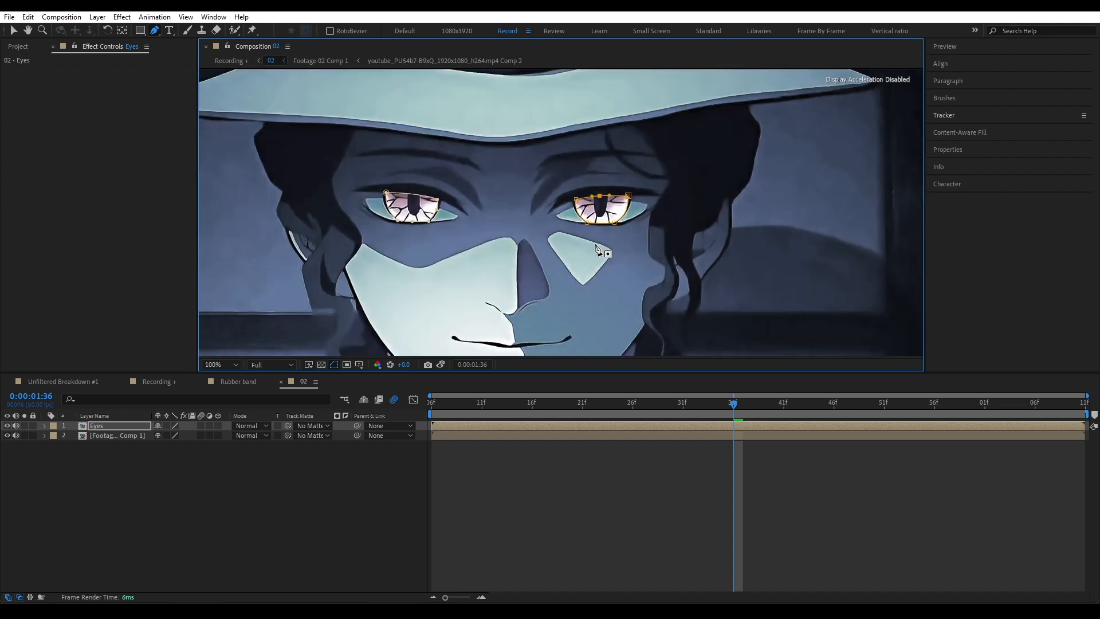
- Move to 0:00:01:35 and set Mask 1's feather to 10 pixels on the Eyes layer
{"action": "left_click", "coordinate": [218, 366]}
{"action": "left_click", "coordinate": [223, 376]}
{"action": "mouse_move", "coordinate": [729, 404]}
{"action": "left_mouse_down"}
{"action": "mouse_move", "coordinate": [940, 397]}
{"action": "mouse_move", "coordinate": [1077, 417]}
{"action": "mouse_move", "coordinate": [723, 412]}
{"action": "left_mouse_up"}
{"action": "scroll", "coordinate": [550, 294], "scroll_direction": "up", "scroll_amount": 1}
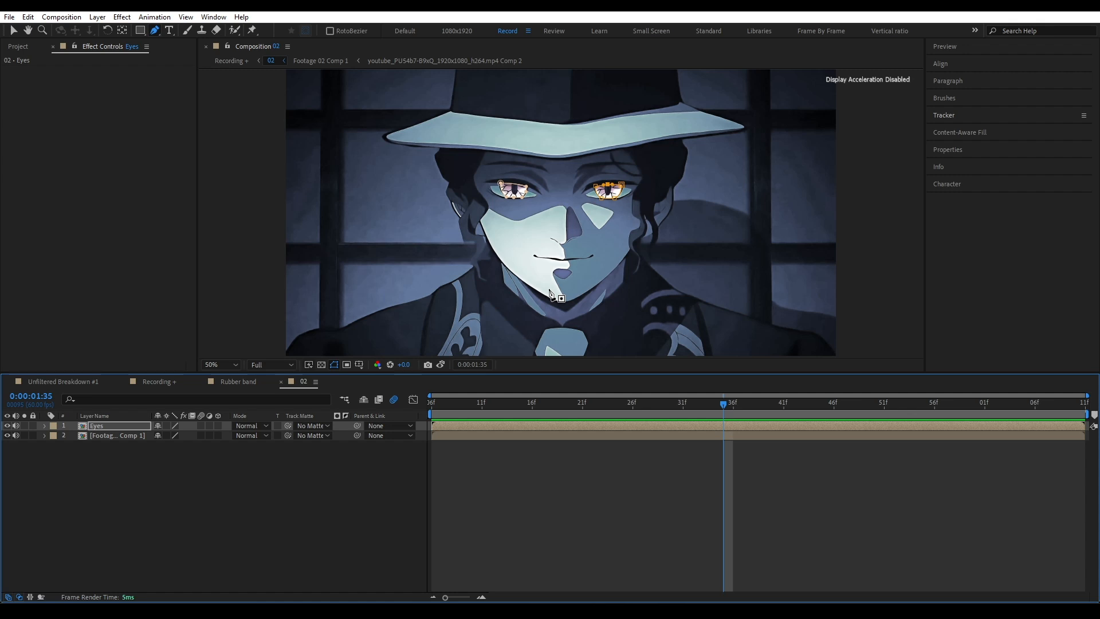
{"action": "left_click", "coordinate": [624, 427]}
{"action": "key", "text": "m"}
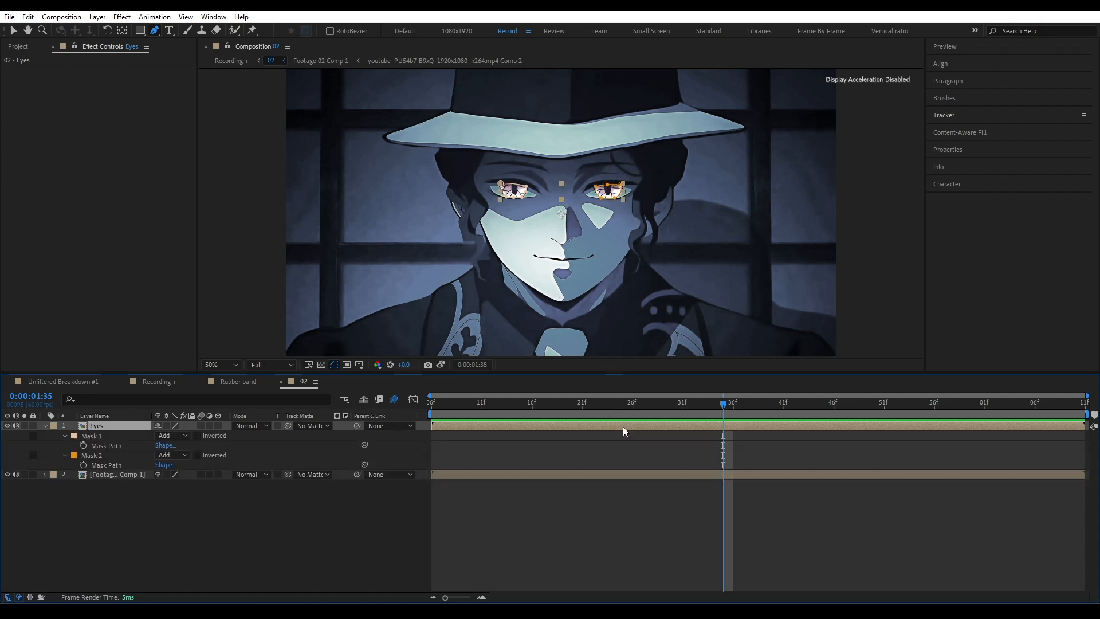
{"action": "key", "text": "m"}
{"action": "key", "text": "m"}
{"action": "key", "text": "m"}
{"action": "key", "text": "m"}
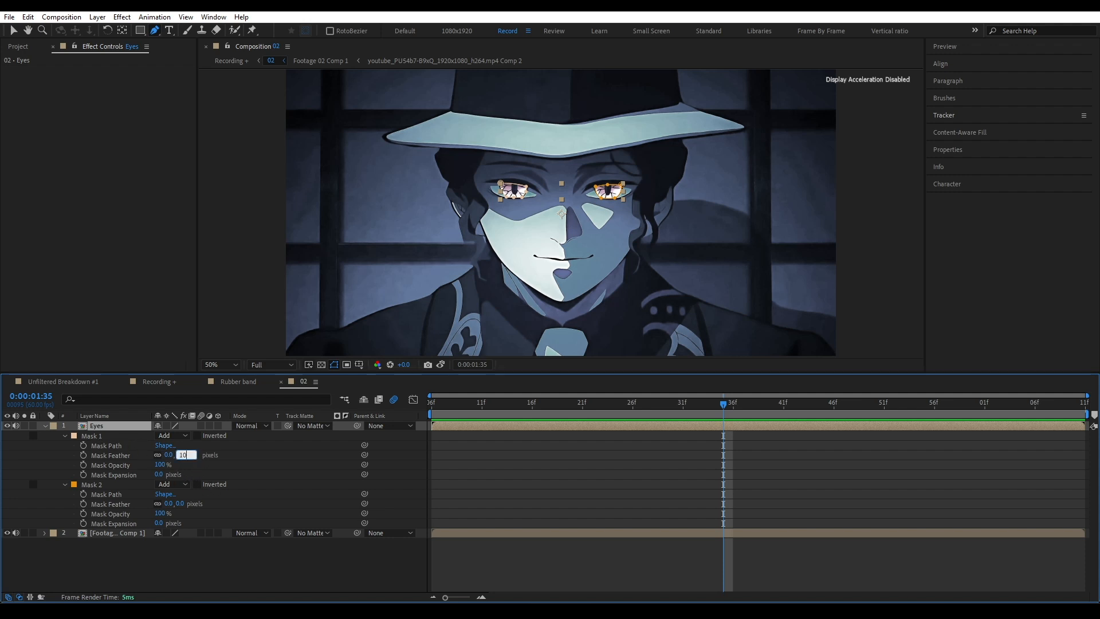
{"action": "type", "text": "10"}
{"action": "key", "text": "Return"}
- Set Mask 2's feather to 10 pixels and check the soft edges around the eyes
{"action": "type", "text": "1"}
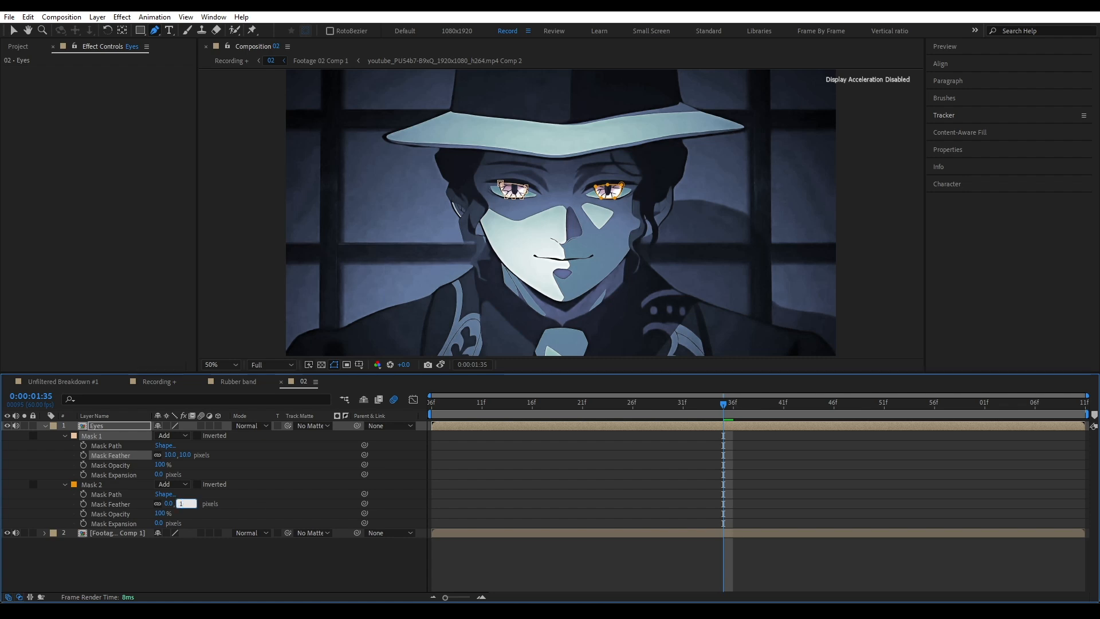
{"action": "type", "text": "0"}
{"action": "key", "text": "Return"}
{"action": "scroll", "coordinate": [423, 231], "scroll_direction": "up", "scroll_amount": 2}
{"action": "left_click_drag", "start_coordinate": [538, 182], "coordinate": [509, 228]}
{"action": "scroll", "coordinate": [460, 226], "scroll_direction": "down", "scroll_amount": 1}
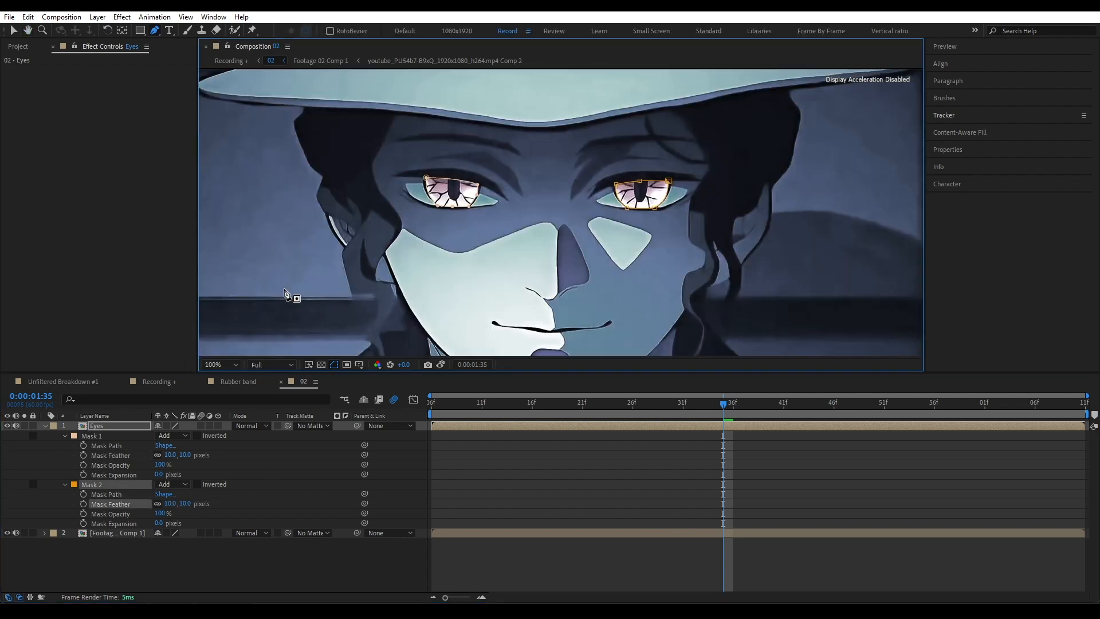
- Track Mask 1 of the Eyes layer forward from 0:00:01:35 to the end of the clip with the Position, Scale & Rotation method
{"action": "left_click", "coordinate": [98, 434]}
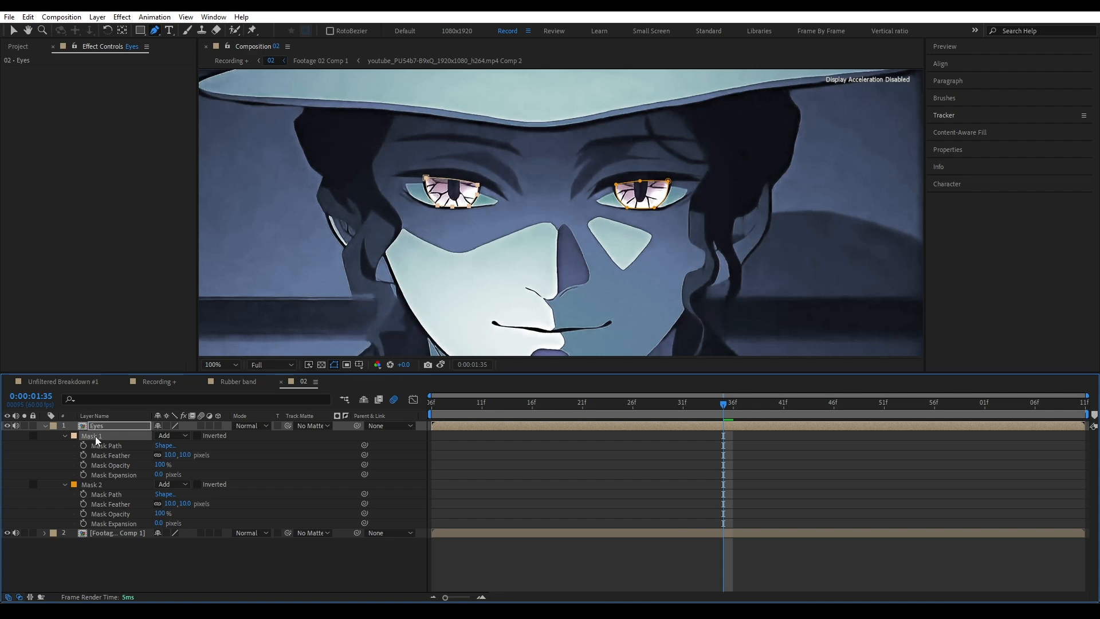
{"action": "right_click", "coordinate": [107, 438]}
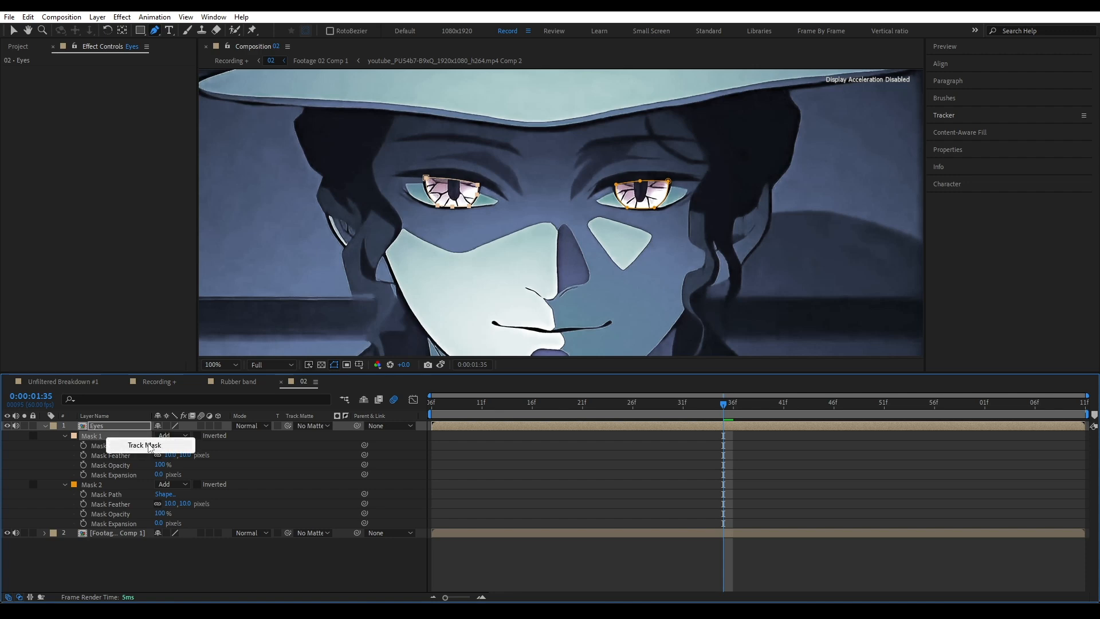
{"action": "left_click", "coordinate": [150, 445]}
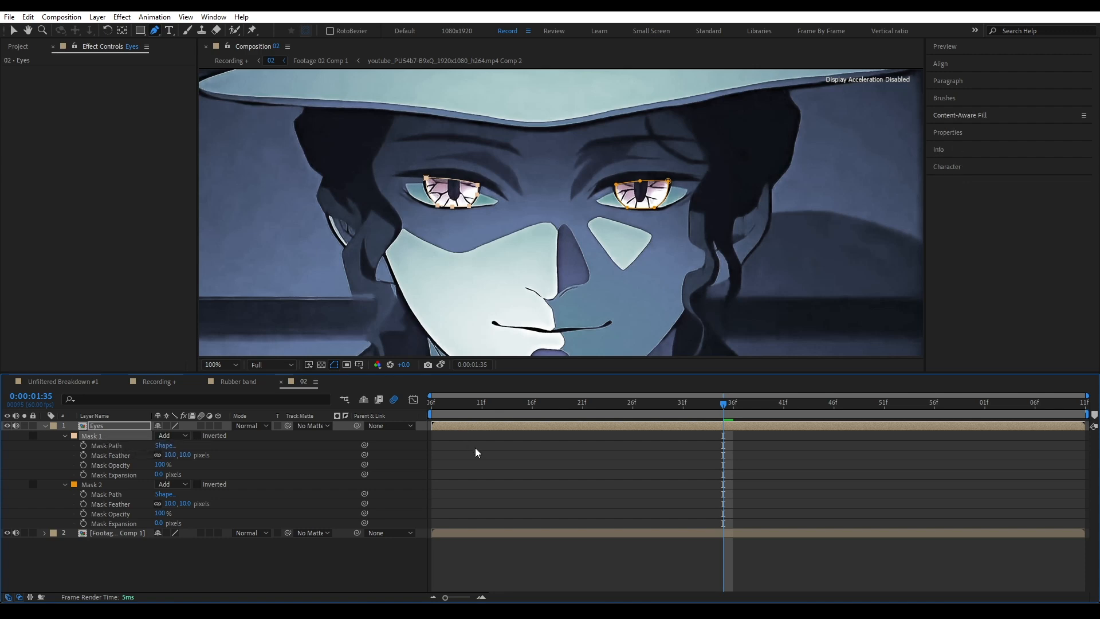
{"action": "right_click", "coordinate": [108, 435]}
{"action": "left_click", "coordinate": [129, 441]}
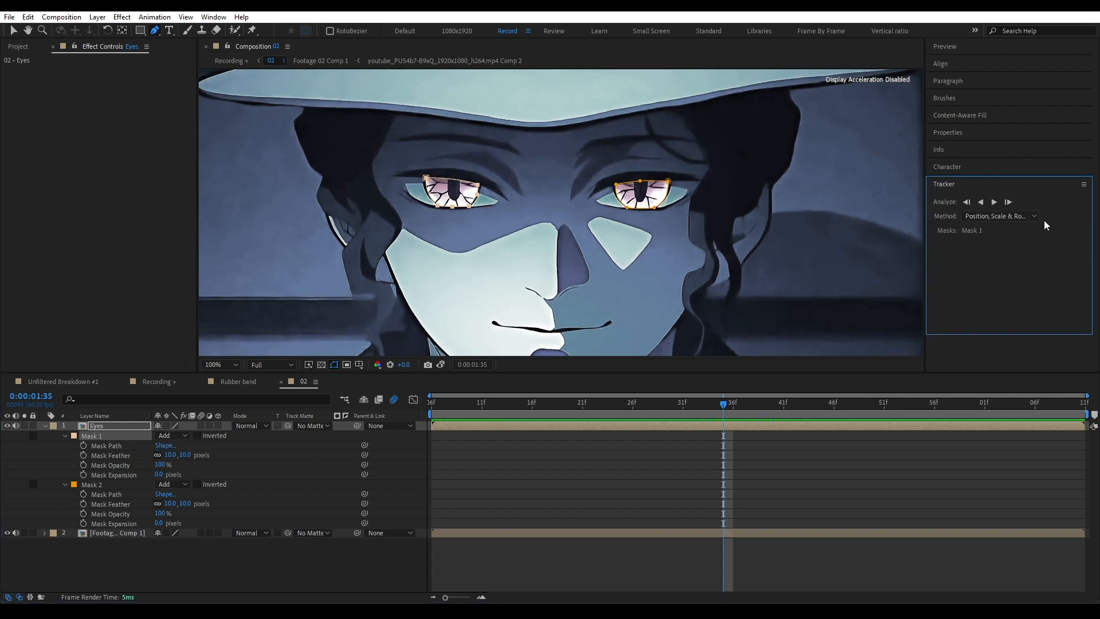
{"action": "left_click", "coordinate": [995, 203]}
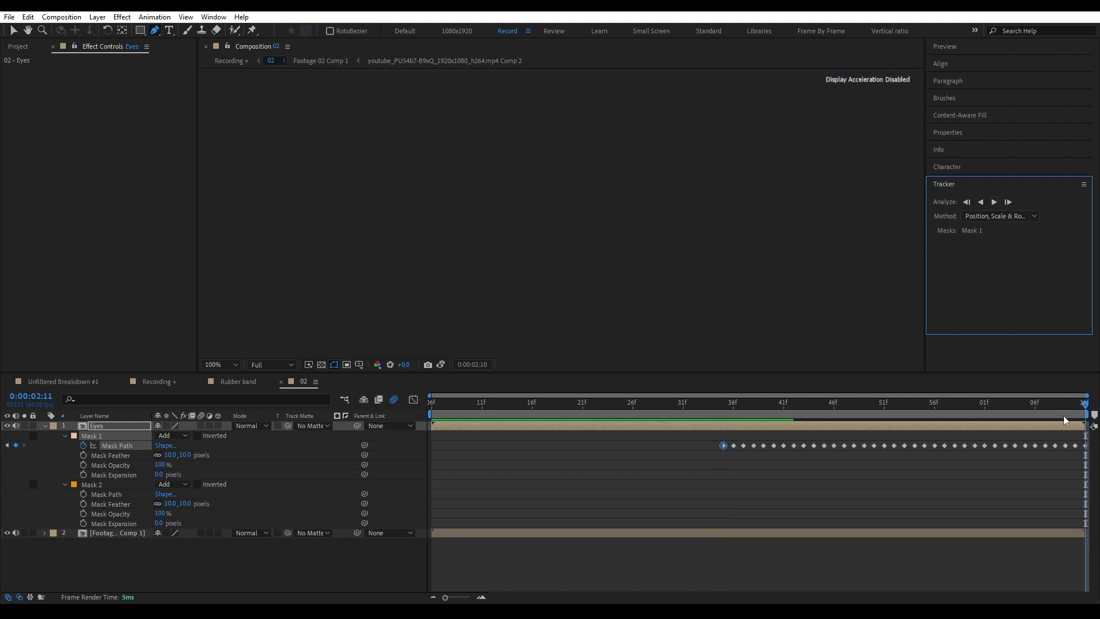
- Reshape Mask 1 at 0:00:02:09 so its path fits the visible iris below the hat brim
{"action": "left_click_drag", "start_coordinate": [1043, 404], "coordinate": [1059, 424]}
{"action": "key", "text": "period"}
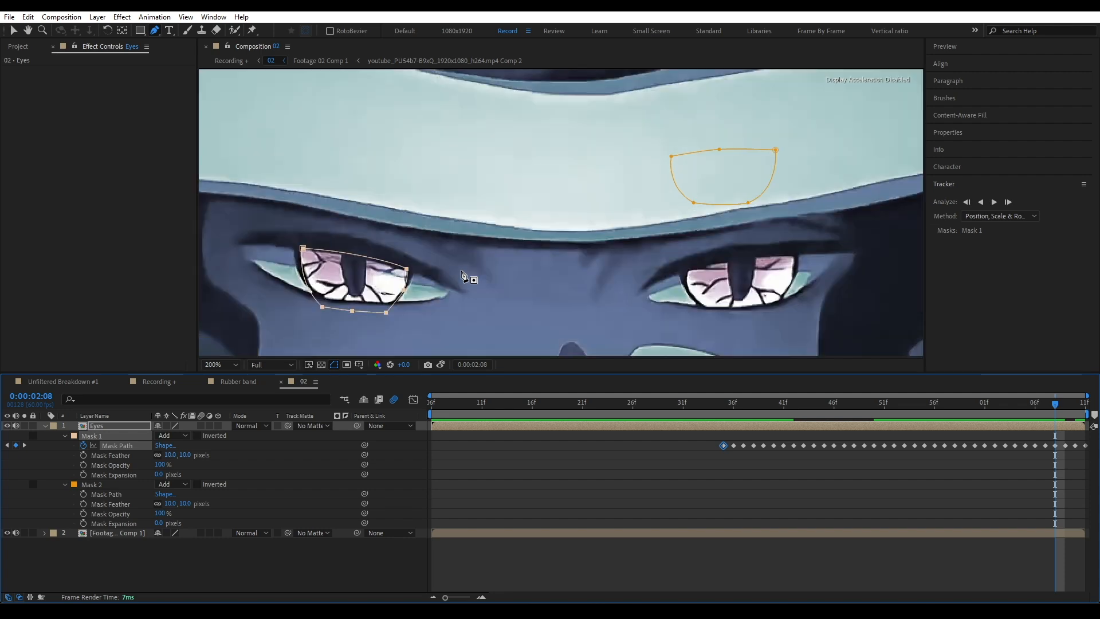
{"action": "left_click_drag", "start_coordinate": [437, 271], "coordinate": [552, 210]}
{"action": "key", "text": "v"}
{"action": "left_click_drag", "start_coordinate": [517, 263], "coordinate": [469, 240]}
{"action": "left_click", "coordinate": [1065, 404]}
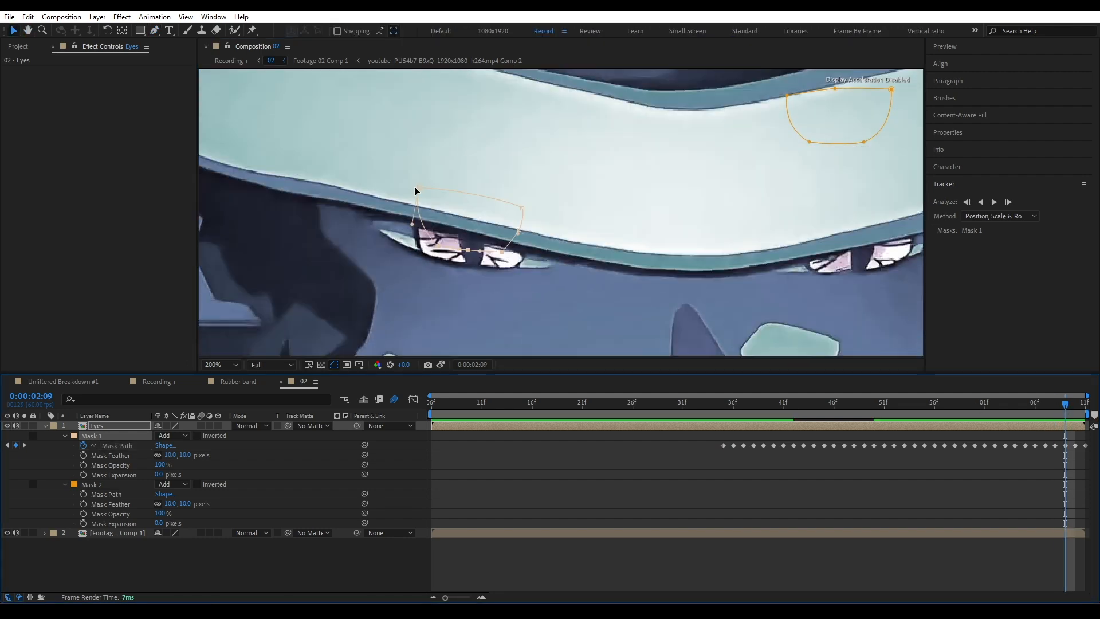
{"action": "left_click_drag", "start_coordinate": [417, 189], "coordinate": [419, 228]}
{"action": "left_click", "coordinate": [117, 446]}
{"action": "left_click_drag", "start_coordinate": [502, 252], "coordinate": [514, 264]}
{"action": "key", "text": "g"}
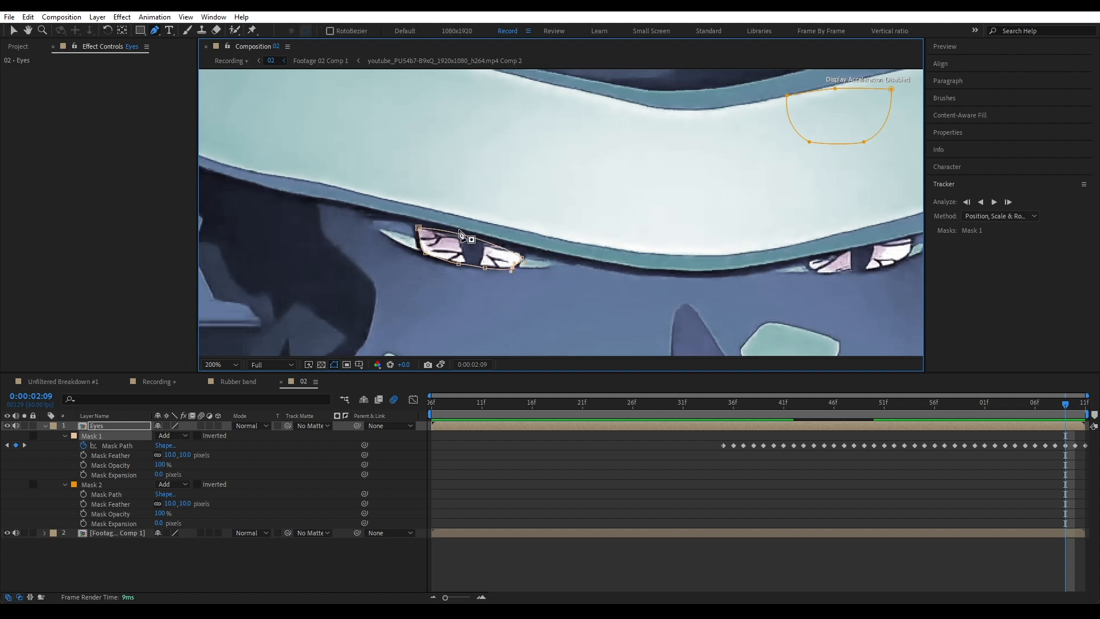
- Track Mask 1 backward frame by frame from 0:00:01:35 to 0:00:01:07 and fit its path to the half-covered iris there
{"action": "left_click", "coordinate": [1067, 407]}
{"action": "left_click_drag", "start_coordinate": [1055, 409], "coordinate": [724, 424]}
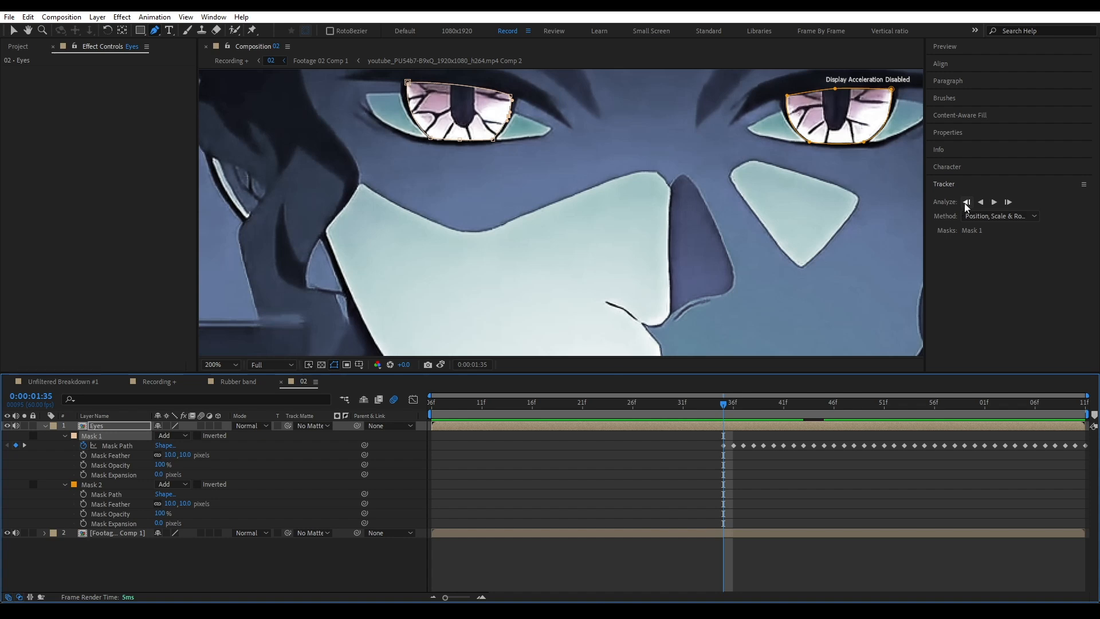
{"action": "left_click", "coordinate": [966, 202]}
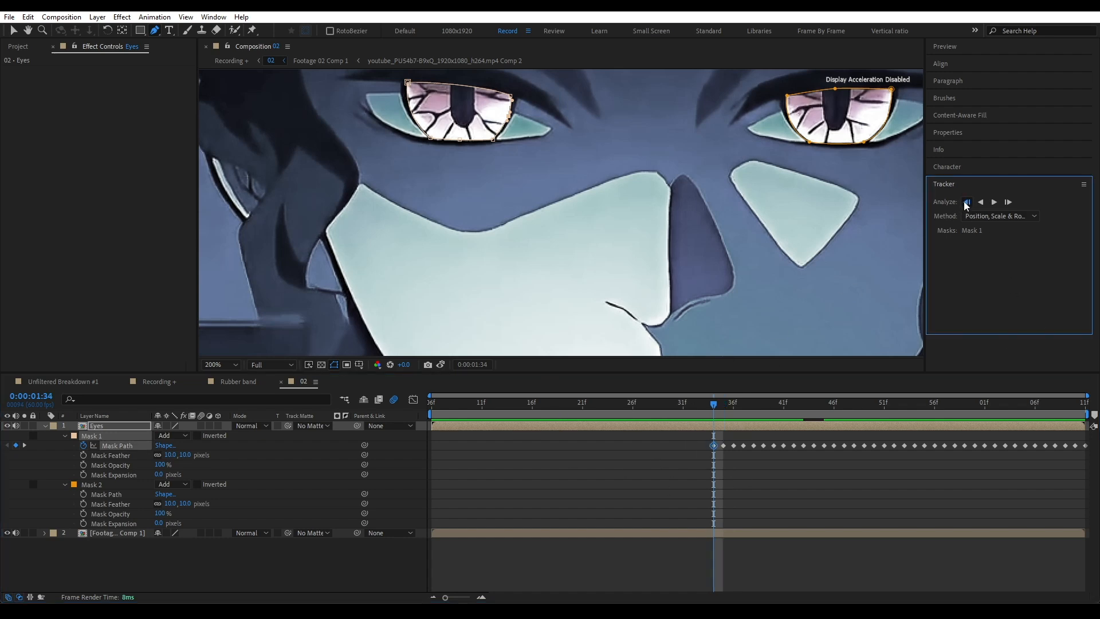
{"action": "left_click", "coordinate": [966, 203]}
{"action": "left_click", "coordinate": [966, 202]}
{"action": "left_click", "coordinate": [966, 203]}
{"action": "left_click", "coordinate": [966, 202]}
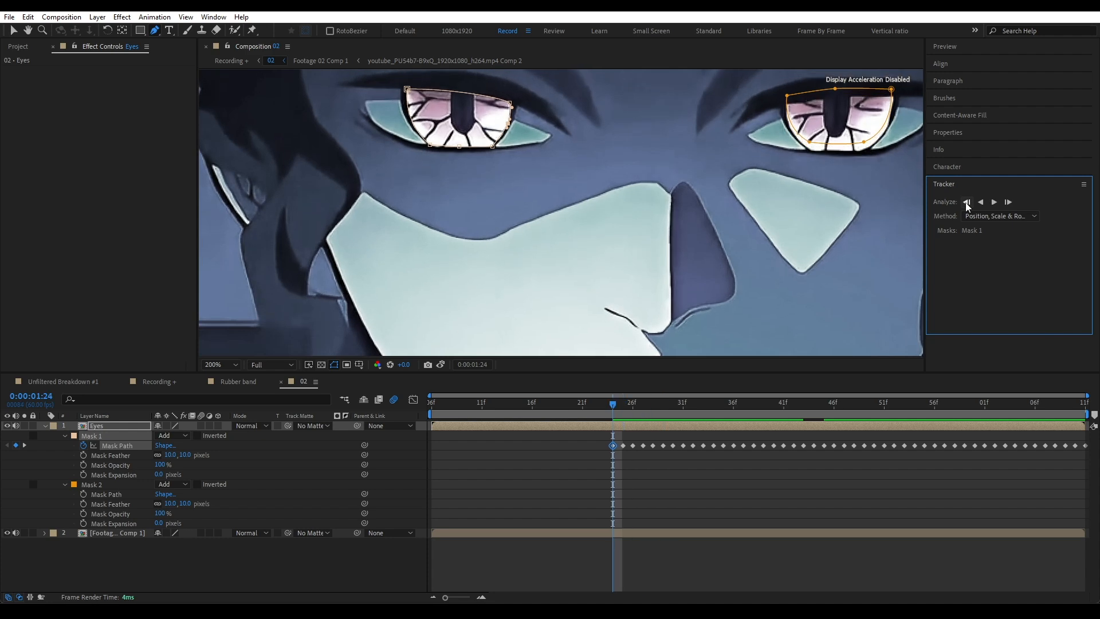
{"action": "left_click", "coordinate": [966, 202]}
{"action": "left_click", "coordinate": [966, 202]}
{"action": "left_click", "coordinate": [966, 202]}
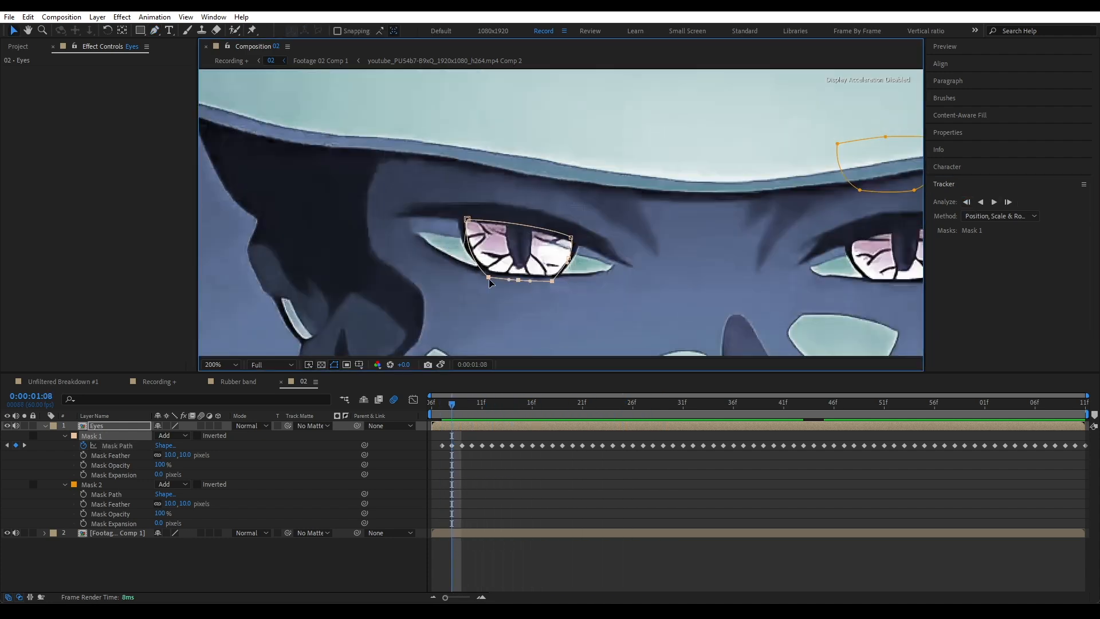
{"action": "left_click", "coordinate": [966, 203]}
{"action": "key", "text": "g"}
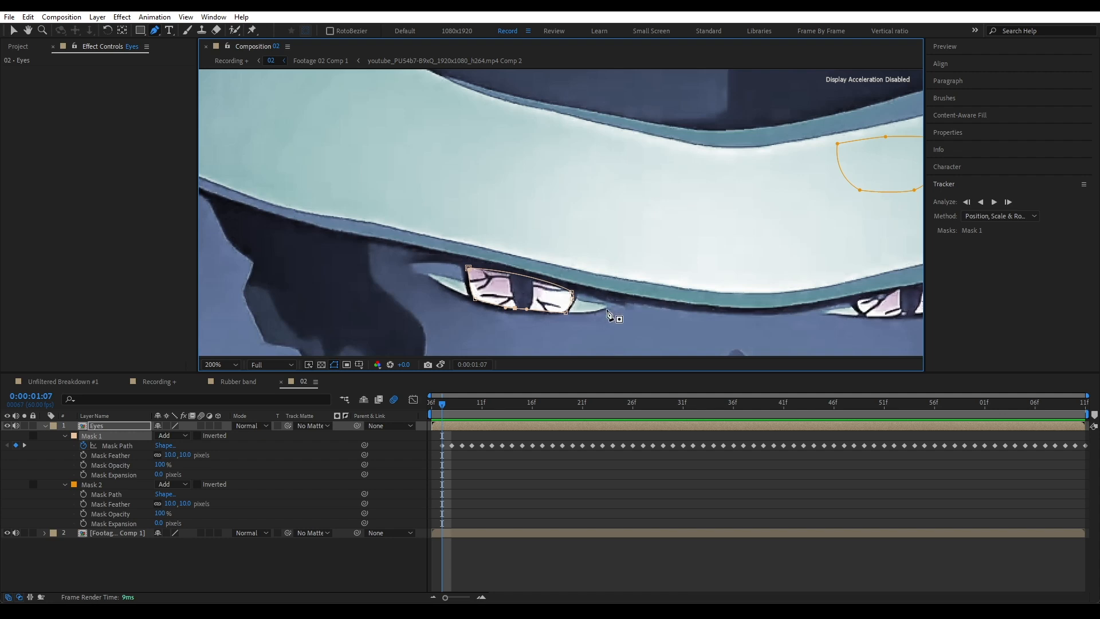
- Trim the Eyes layer to start at 0:00:01:07 and end at 0:00:02:09, where the eyes are visible
{"action": "left_click", "coordinate": [480, 404]}
{"action": "left_click_drag", "start_coordinate": [478, 404], "coordinate": [435, 407]}
{"action": "key", "text": "comma"}
{"action": "key", "text": "comma"}
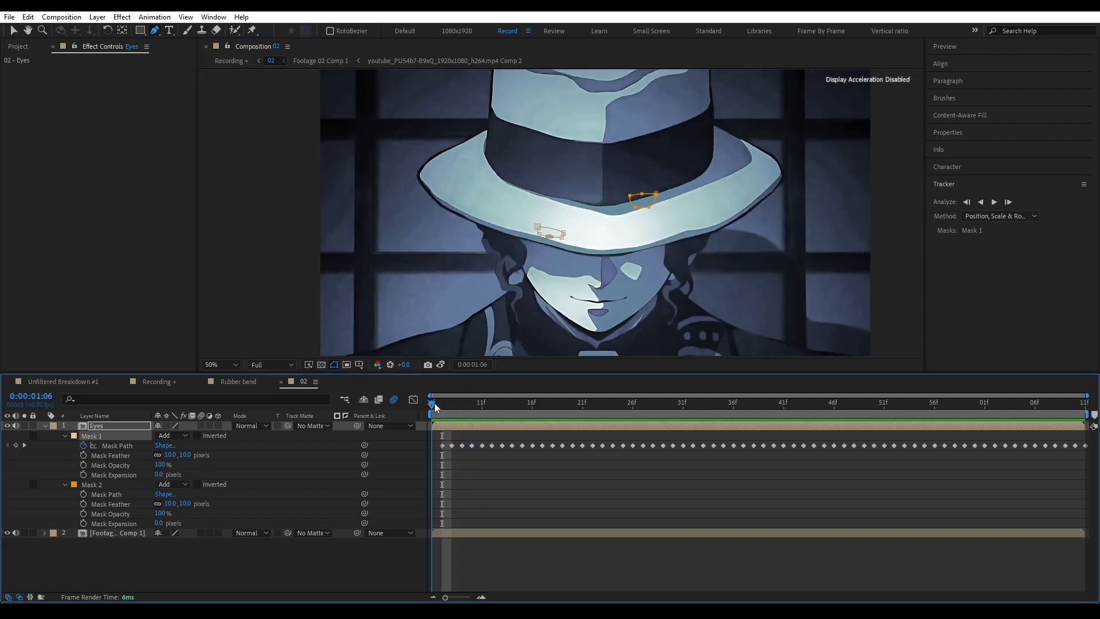
{"action": "scroll", "coordinate": [527, 241], "scroll_direction": "up", "scroll_amount": 2}
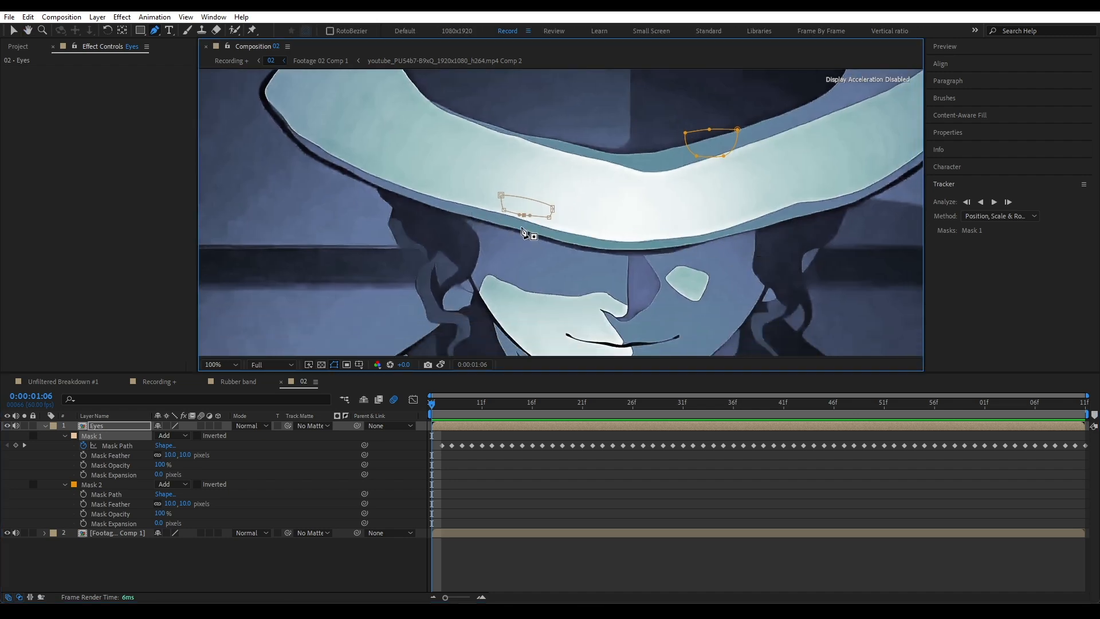
{"action": "left_click", "coordinate": [436, 431]}
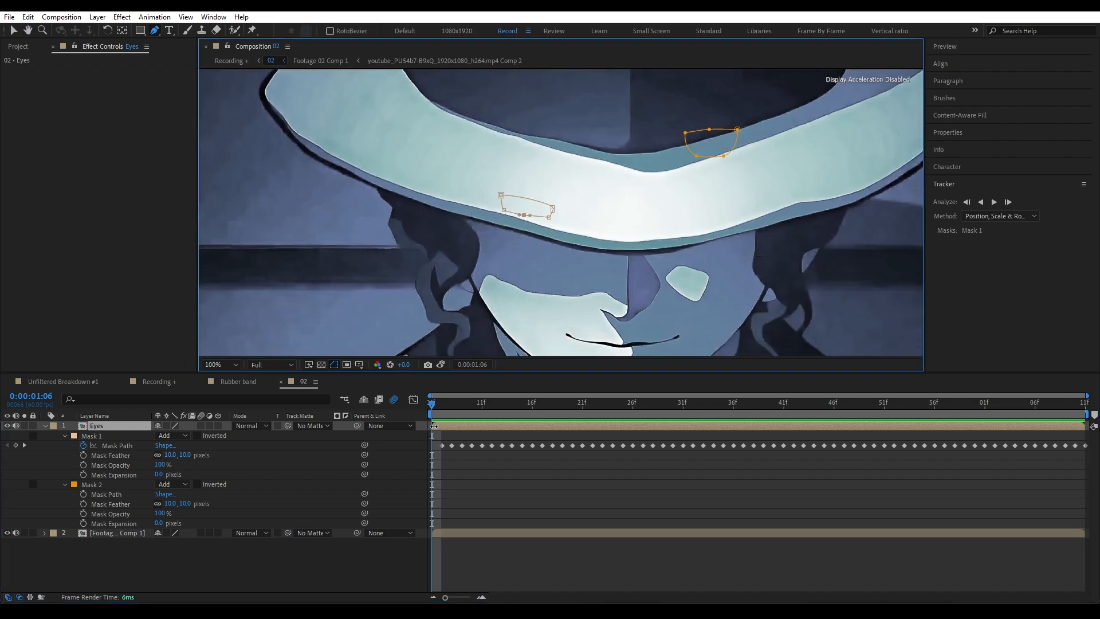
{"action": "key", "text": "space"}
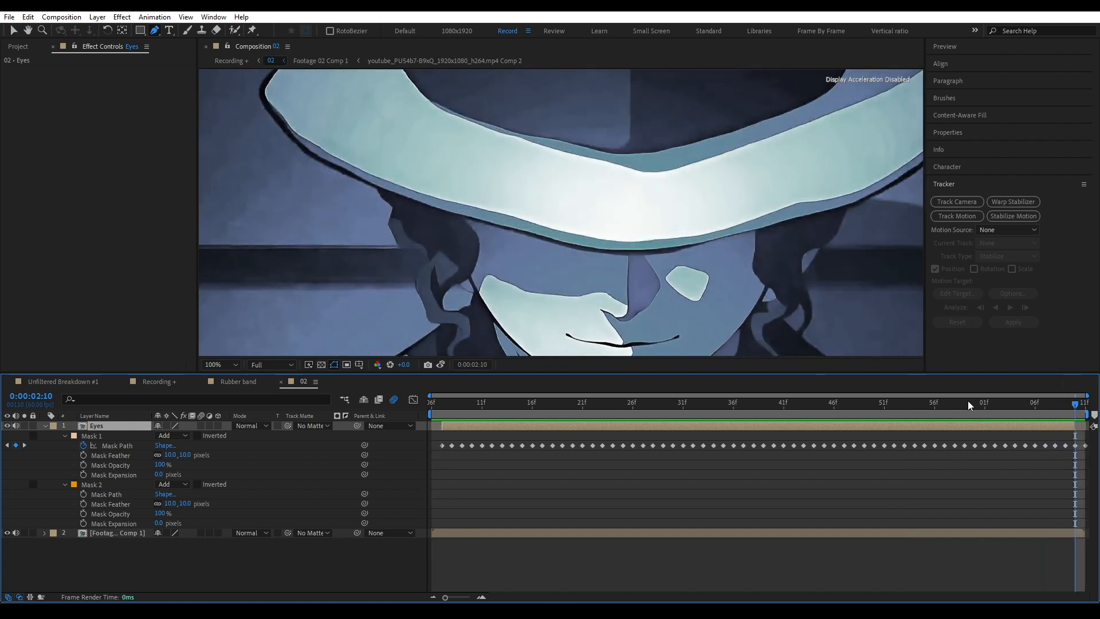
- Track Mask 2 of the Eyes layer forward frame by frame from 0:00:01:33 to 0:00:02:09
{"action": "left_click_drag", "start_coordinate": [976, 407], "coordinate": [714, 417]}
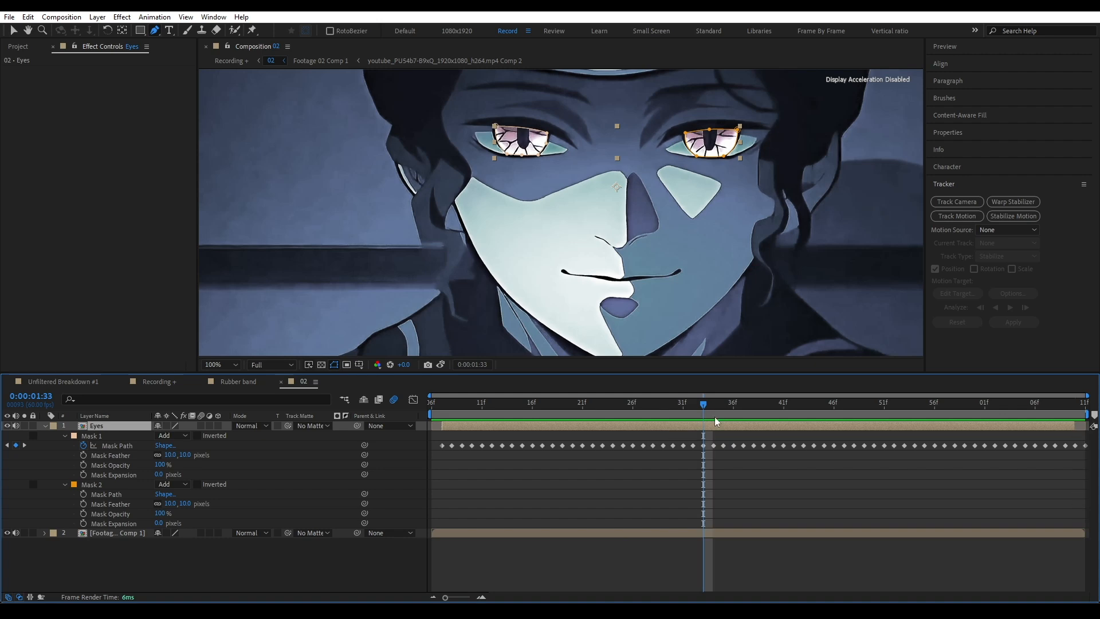
{"action": "left_click", "coordinate": [106, 486]}
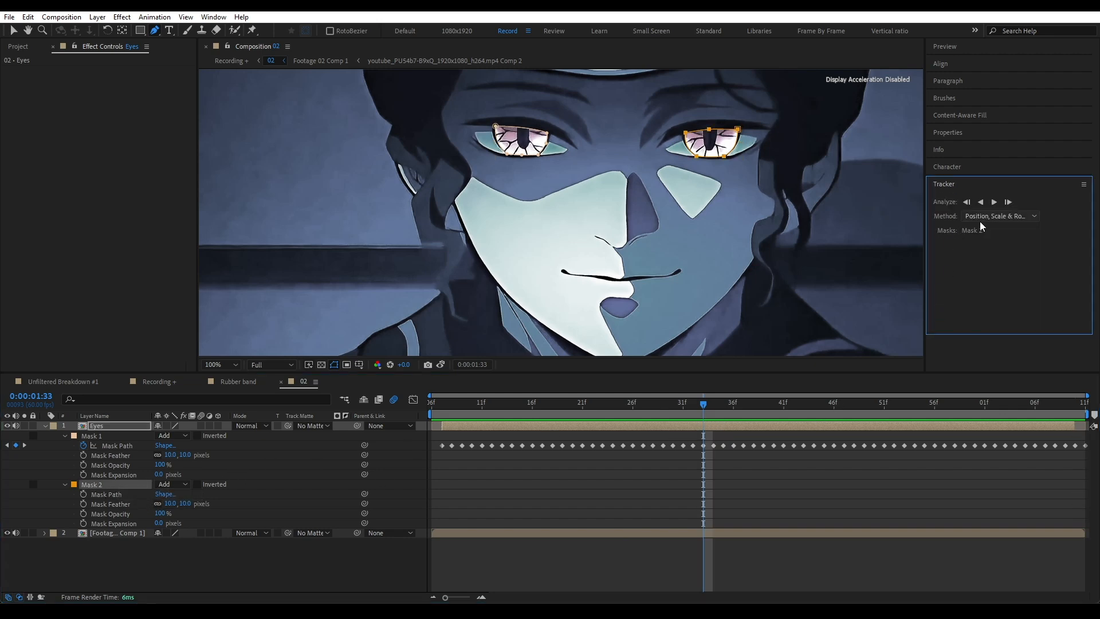
{"action": "left_click", "coordinate": [1007, 204]}
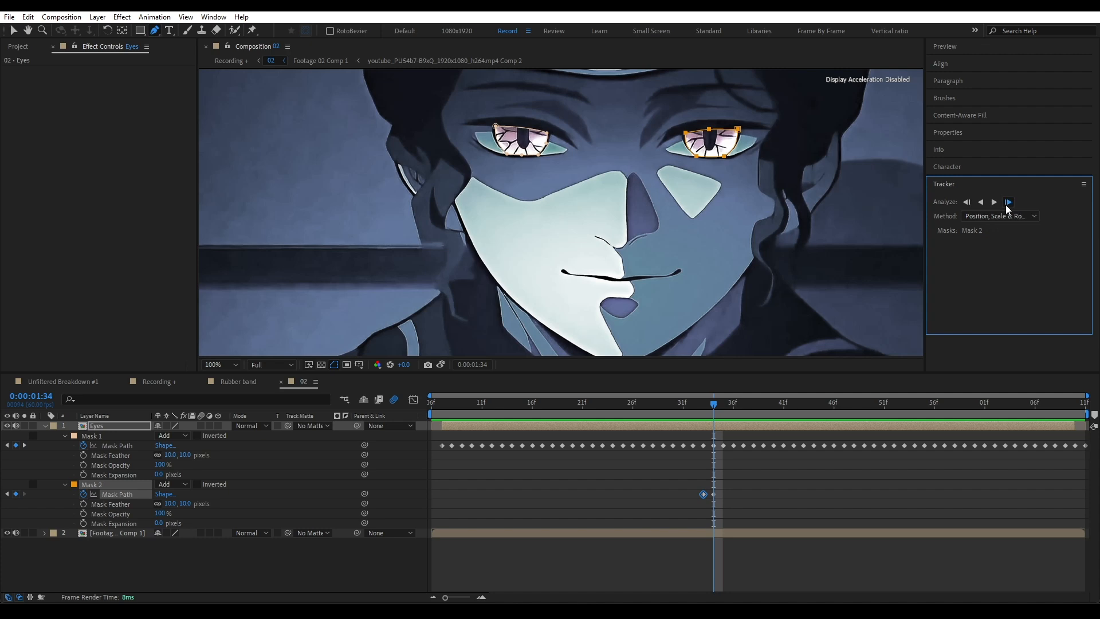
{"action": "left_click", "coordinate": [1008, 205]}
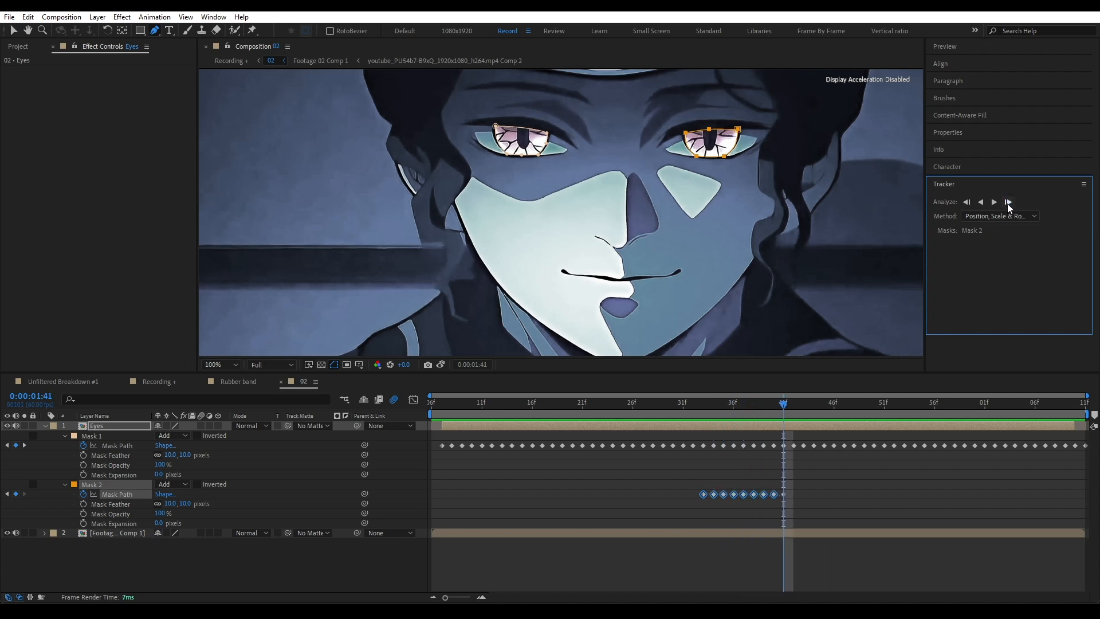
{"action": "left_click", "coordinate": [1008, 205]}
- Reshape Mask 2 at 0:00:02:09 so its points follow the partly covered iris
{"action": "scroll", "coordinate": [751, 137], "scroll_direction": "up", "scroll_amount": 2}
{"action": "key", "text": "v"}
{"action": "left_click_drag", "start_coordinate": [545, 186], "coordinate": [562, 254]}
{"action": "left_click_drag", "start_coordinate": [644, 165], "coordinate": [645, 232]}
{"action": "left_click_drag", "start_coordinate": [759, 158], "coordinate": [766, 208]}
{"action": "left_click_drag", "start_coordinate": [759, 263], "coordinate": [766, 249]}
- Track Mask 2 backward frame by frame from 0:00:01:33 to 0:00:01:07
{"action": "left_click_drag", "start_coordinate": [1065, 404], "coordinate": [704, 404]}
{"action": "scroll", "coordinate": [704, 229], "scroll_direction": "down", "scroll_amount": 3}
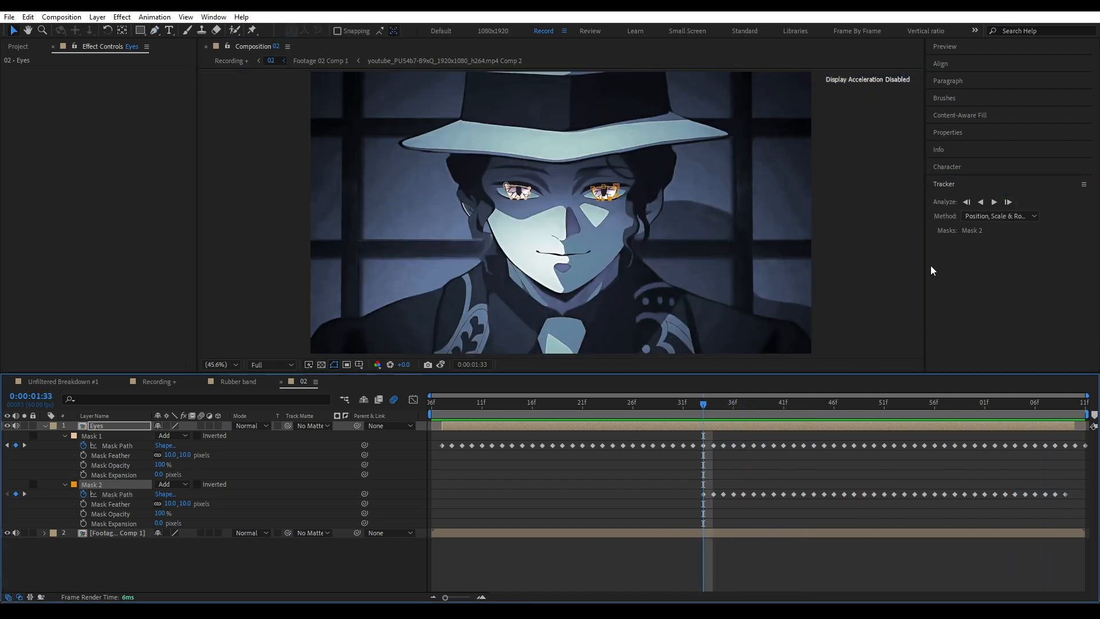
{"action": "scroll", "coordinate": [619, 189], "scroll_direction": "up", "scroll_amount": 2}
{"action": "left_click", "coordinate": [967, 203]}
- Fit Mask 2's path to the iris under the hat brim at 0:00:01:07
{"action": "left_click_drag", "start_coordinate": [648, 309], "coordinate": [652, 324]}
{"action": "left_click_drag", "start_coordinate": [634, 279], "coordinate": [640, 309]}
{"action": "left_click", "coordinate": [117, 494]}
{"action": "left_click_drag", "start_coordinate": [747, 262], "coordinate": [687, 294]}
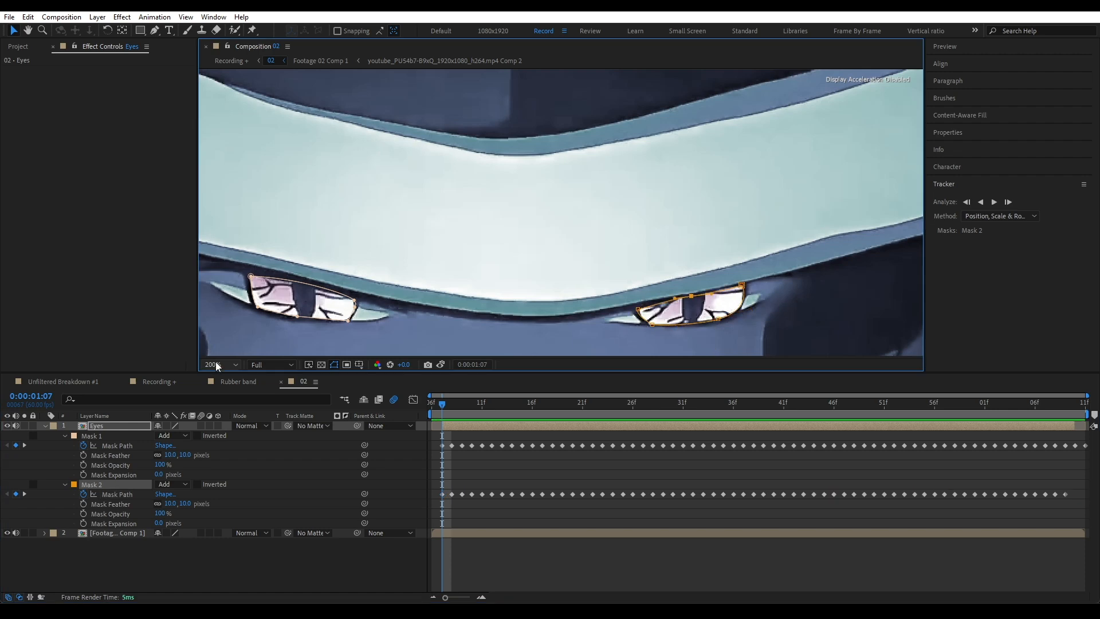
- Fit the composition to the viewer, check the tracked masks up to 0:00:01:21 and collapse the Eyes layer's mask properties
{"action": "left_click", "coordinate": [216, 365]}
{"action": "left_click", "coordinate": [220, 377]}
{"action": "left_click_drag", "start_coordinate": [441, 404], "coordinate": [582, 453]}
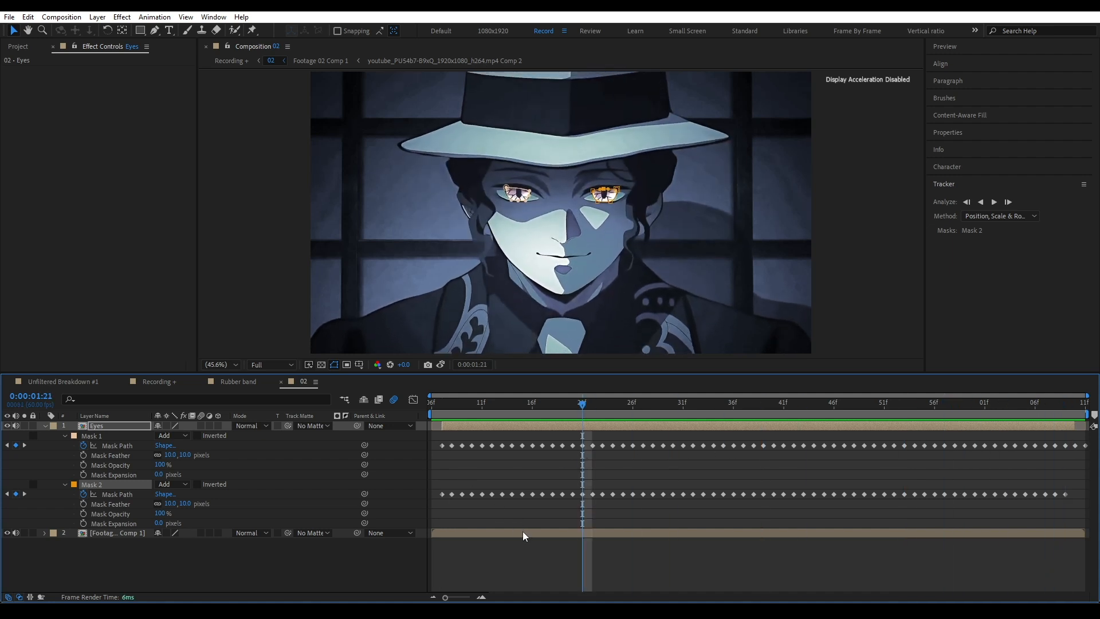
{"action": "left_click", "coordinate": [528, 553]}
{"action": "key", "text": "u"}
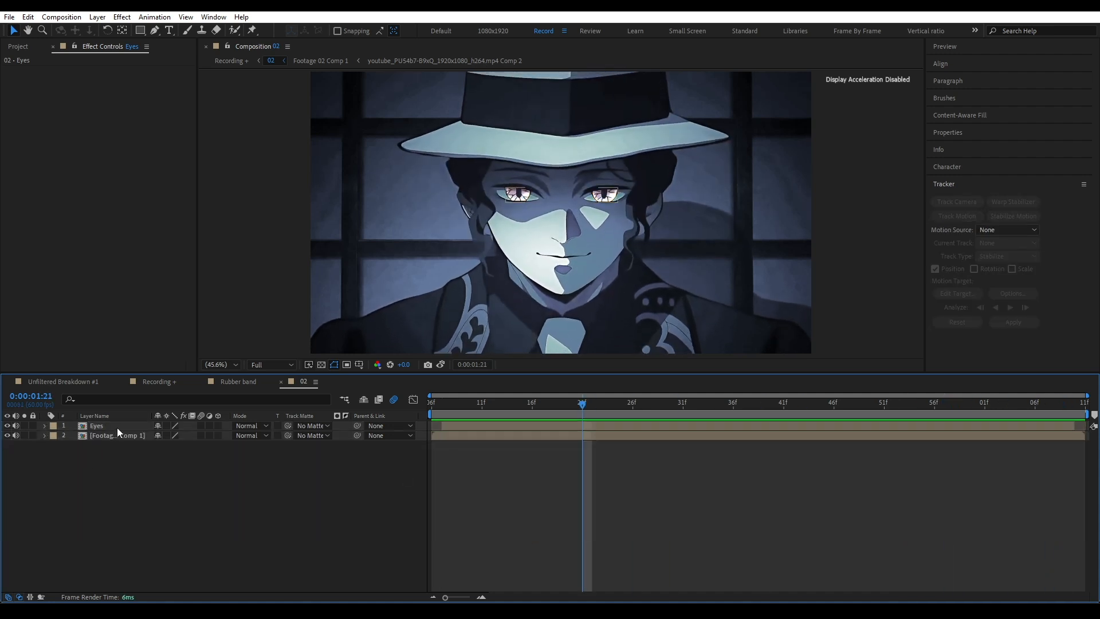
- Solo the Eyes layer and play the composition to check the isolated eyes
{"action": "left_click", "coordinate": [117, 427]}
{"action": "left_click", "coordinate": [24, 425]}
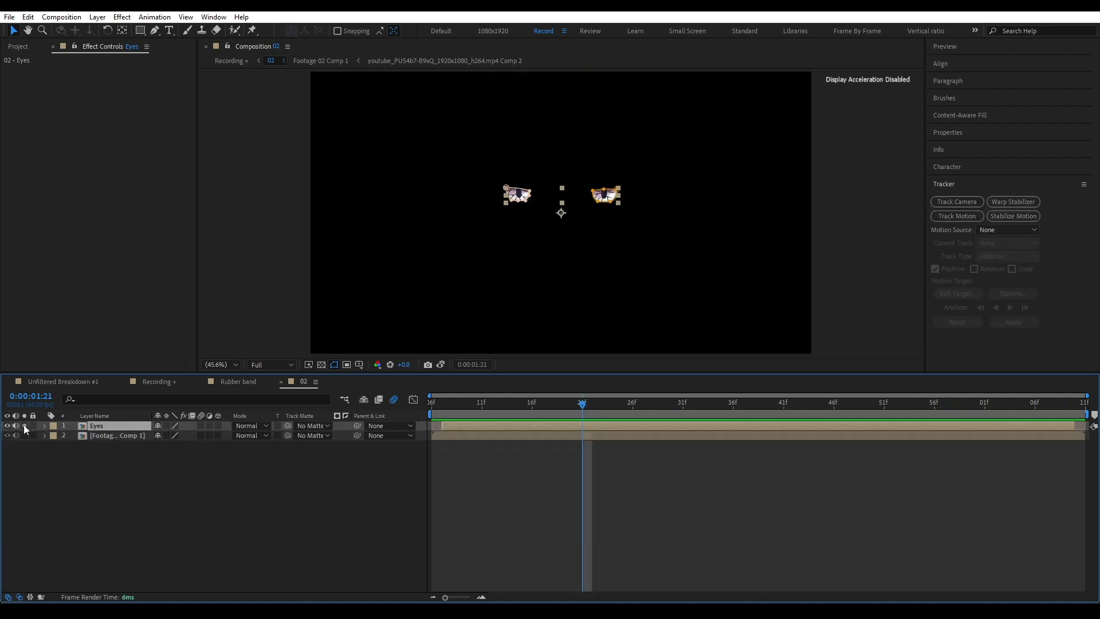
{"action": "left_click", "coordinate": [412, 505]}
{"action": "key", "text": "space"}
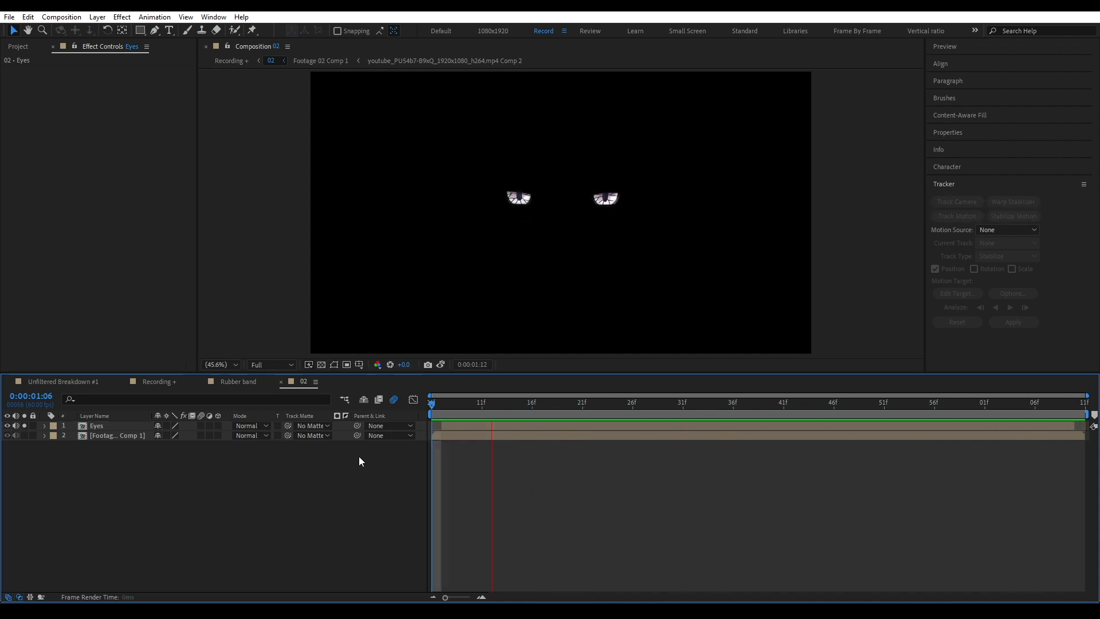
- At 0:00:01:34, apply Glow to the Eyes layer with a radius of 40 and an intensity of 0.8
{"action": "left_click", "coordinate": [633, 407]}
{"action": "left_click", "coordinate": [710, 406]}
{"action": "left_click", "coordinate": [685, 425]}
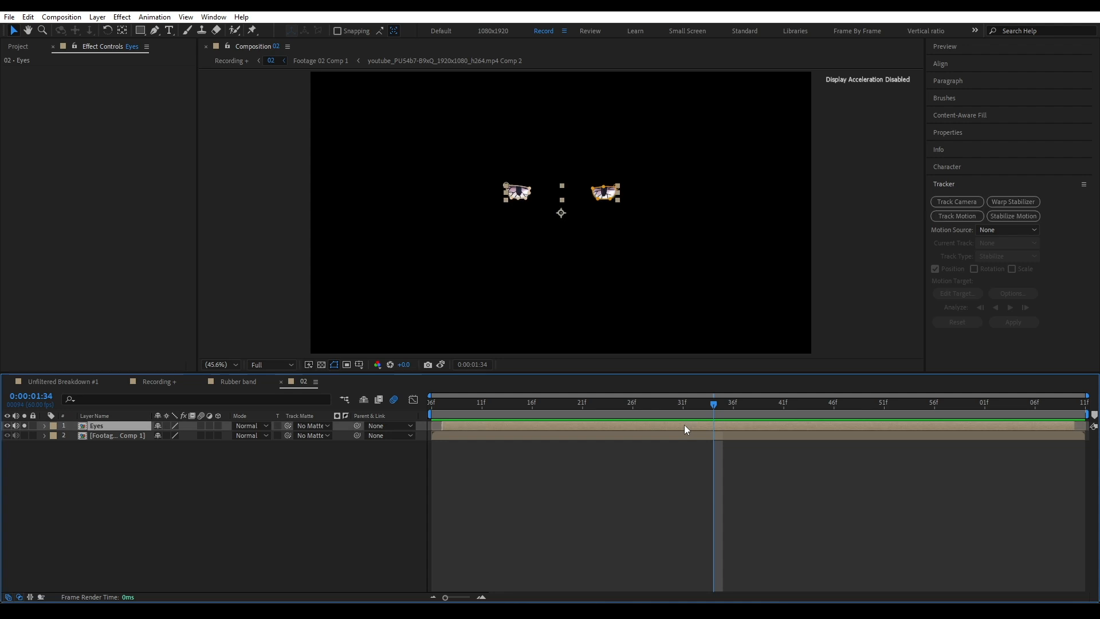
{"action": "key", "text": "ctrl+space"}
{"action": "type", "text": "gl"}
{"action": "key", "text": "Return"}
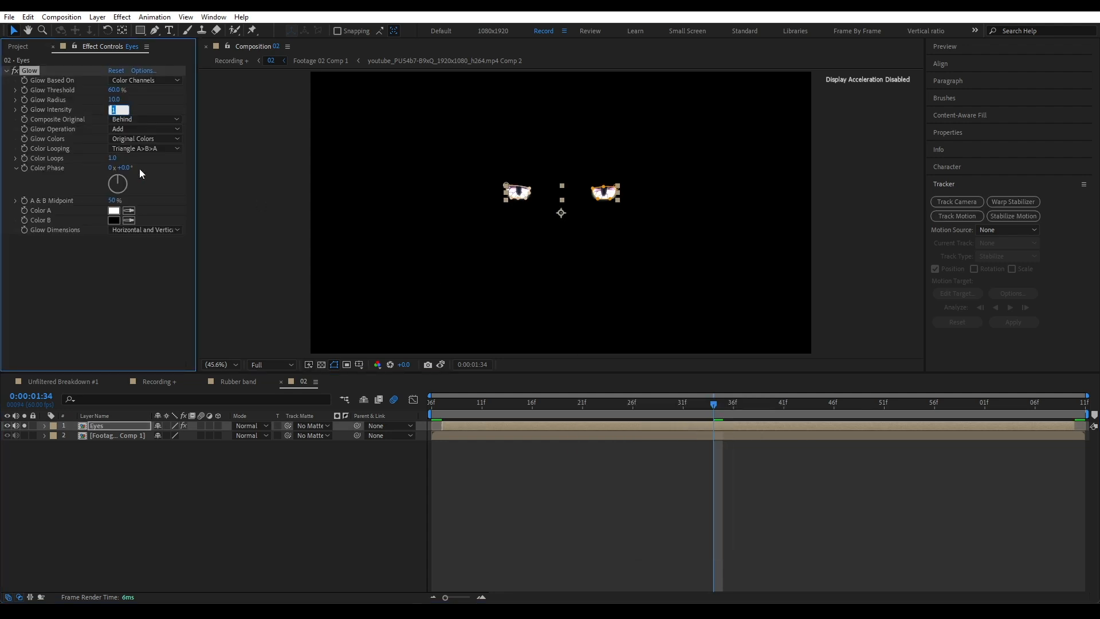
{"action": "type", "text": "840"}
{"action": "key", "text": "Return"}
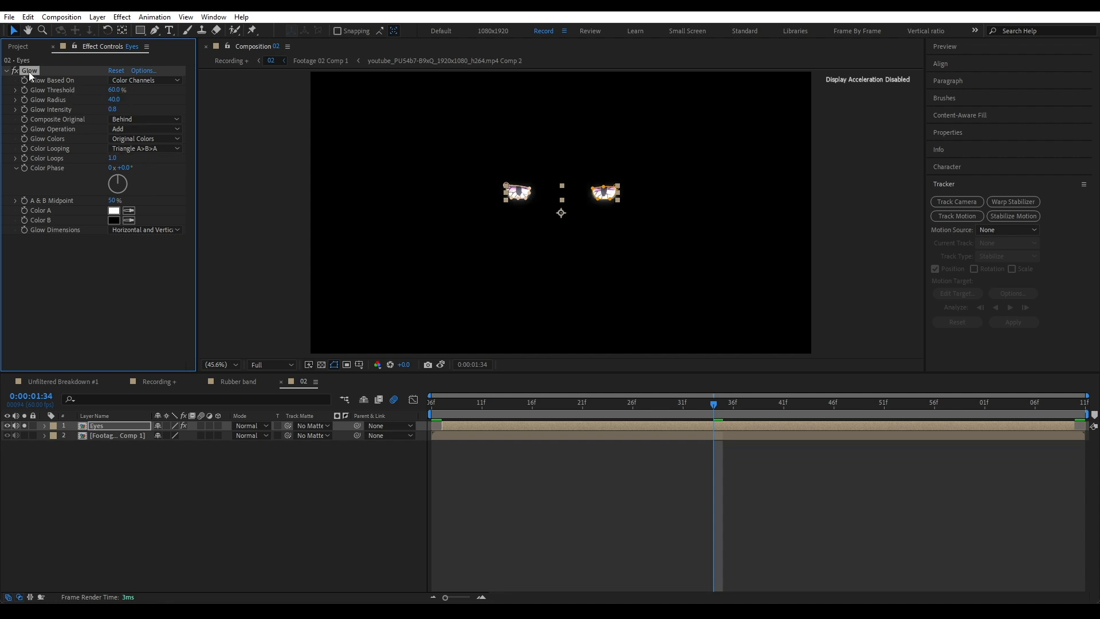
- Duplicate the Glow effect, set the copy's radius to 80 and intensity to 0.5, and check the glow up to 0:00:01:39
{"action": "key", "text": "ctrl+d"}
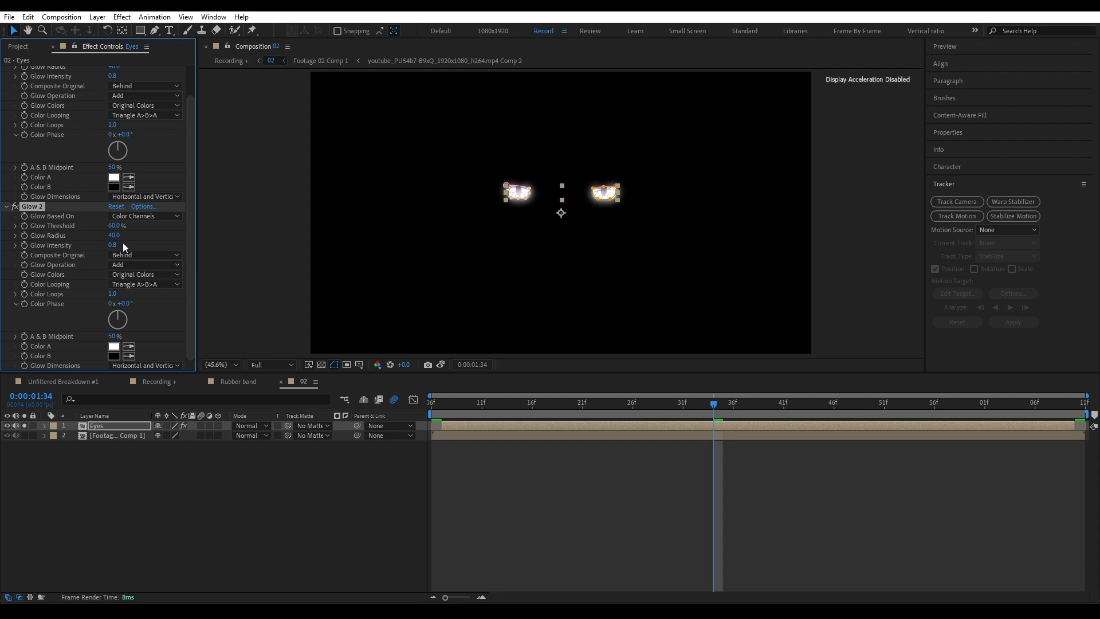
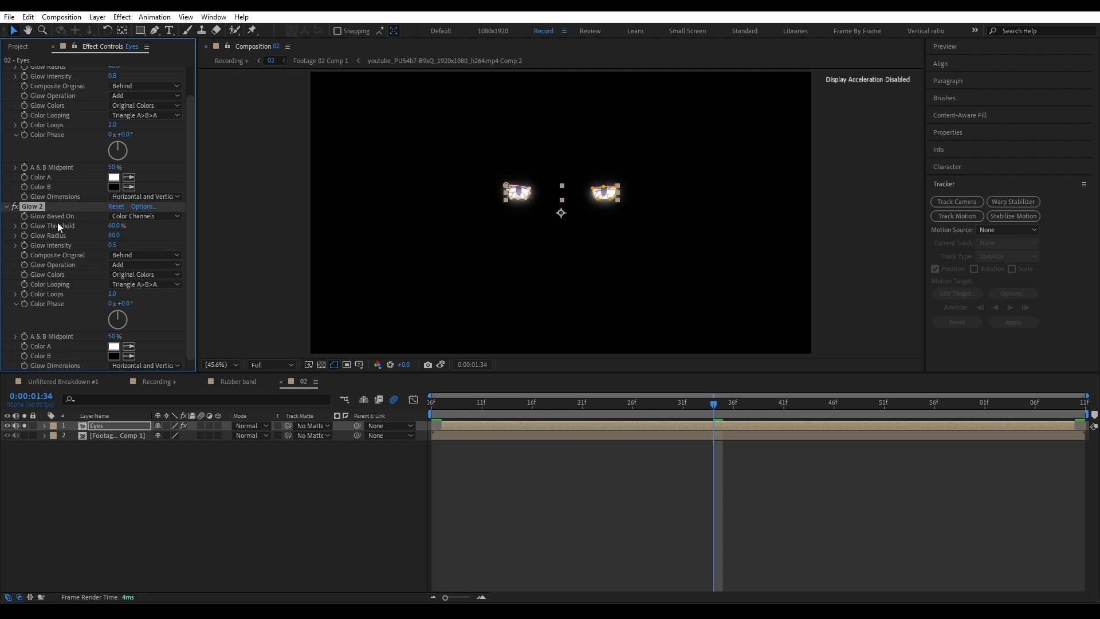
{"action": "left_click", "coordinate": [5, 207], "text": "ctrl"}
{"action": "left_click", "coordinate": [264, 465]}
{"action": "left_click_drag", "start_coordinate": [694, 407], "coordinate": [759, 451]}
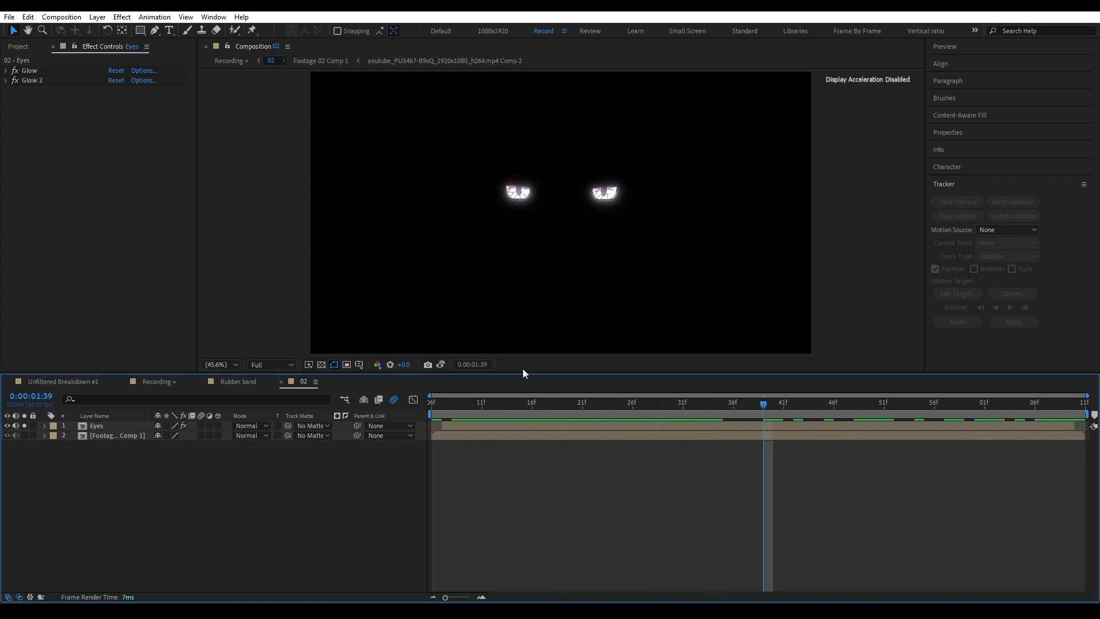
- Apply a Tint effect to the Eyes layer after the two glows
{"action": "left_click", "coordinate": [677, 425]}
{"action": "key", "text": "ctrl+space"}
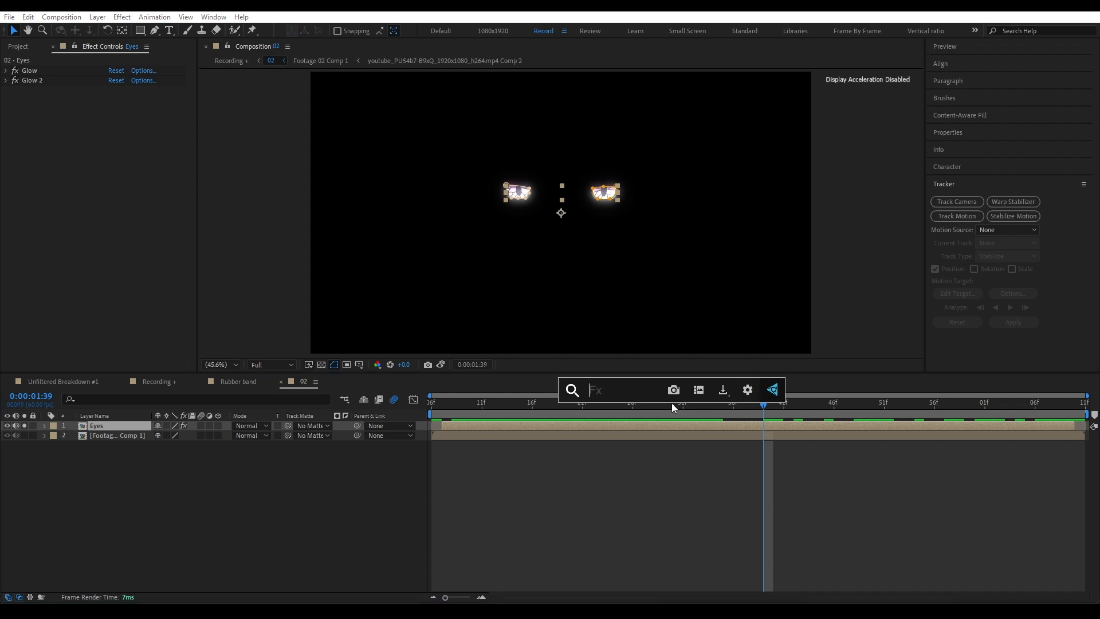
{"action": "type", "text": "tint"}
{"action": "key", "text": "Return"}
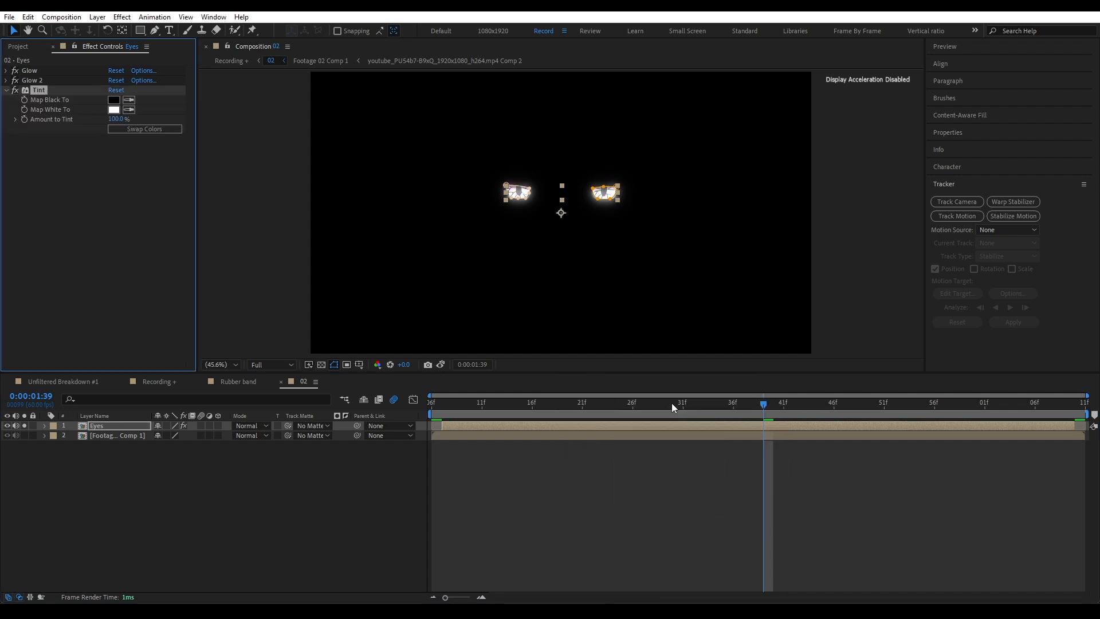
- Set the Tint effect's Map White To colour to 00E4FF and play the composition to check the cyan eyes
{"action": "left_click", "coordinate": [113, 109]}
{"action": "type", "text": "00E4FF"}
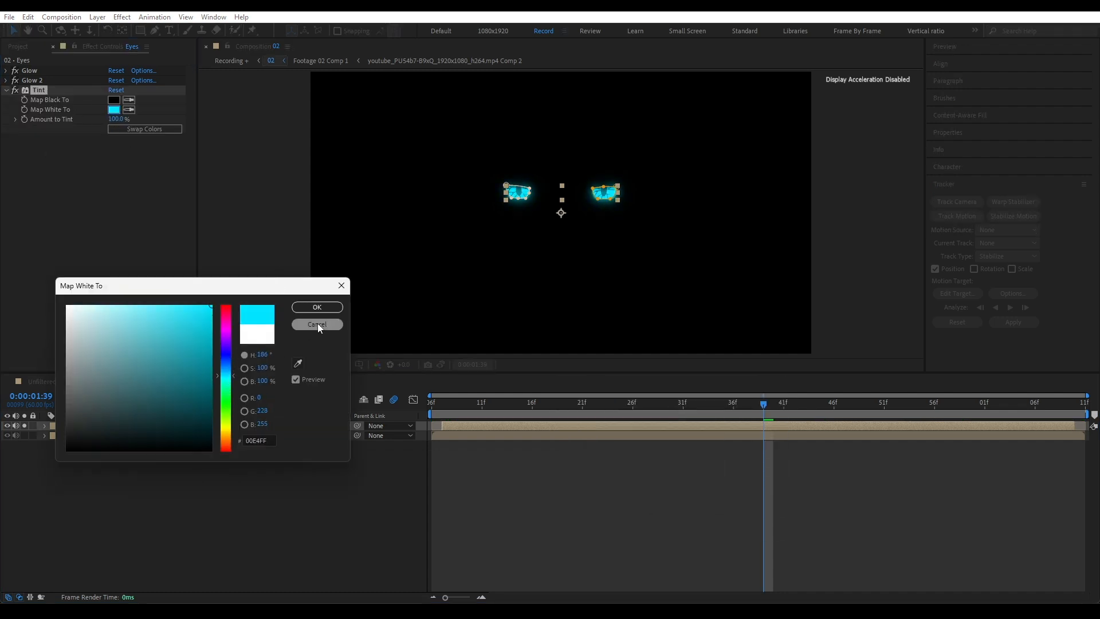
{"action": "key", "text": "Return"}
{"action": "key", "text": "Home"}
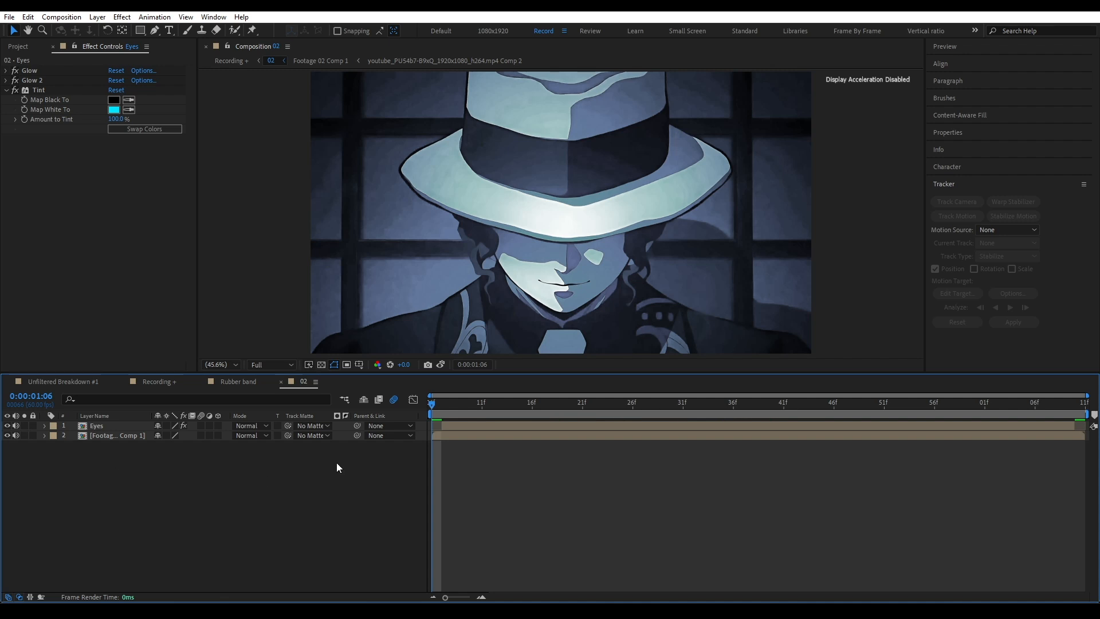
{"action": "key", "text": "space"}
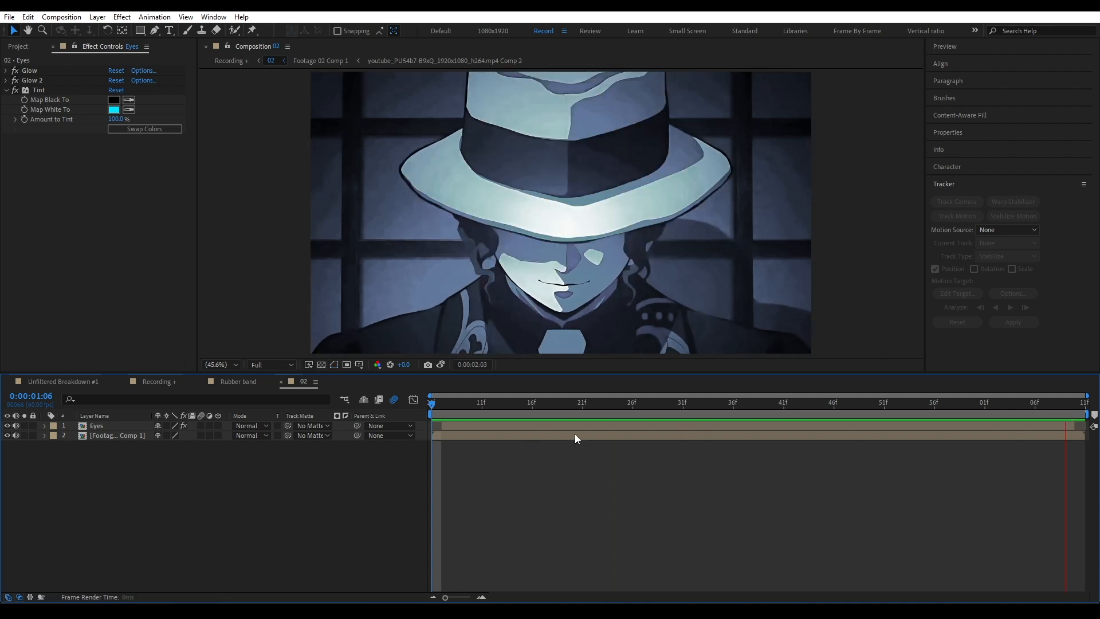
{"action": "left_click_drag", "start_coordinate": [673, 404], "coordinate": [704, 403]}
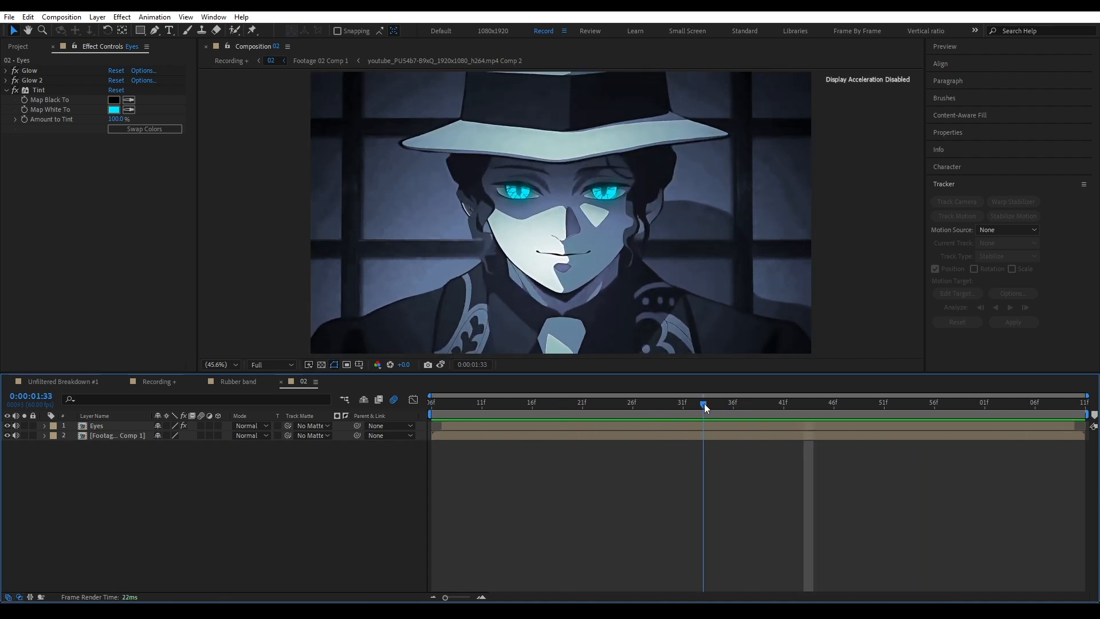
- Disable the Tint effect on the Eyes layer and return to 0:00:01:06 to preview the untinted glow
{"action": "left_click", "coordinate": [3, 99]}
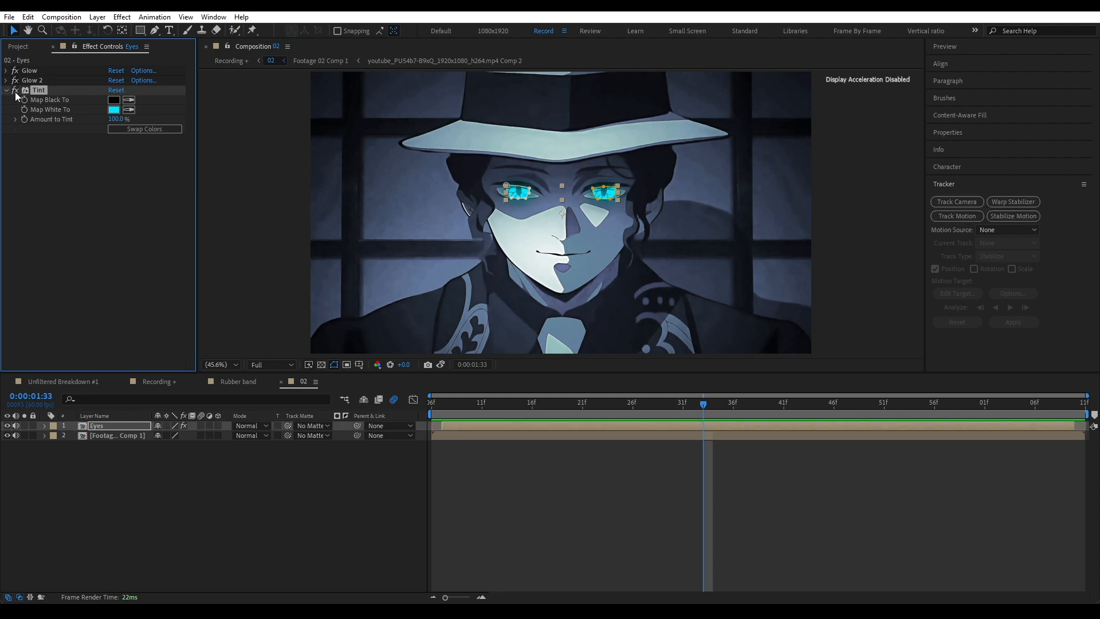
{"action": "left_click", "coordinate": [16, 91]}
{"action": "left_click", "coordinate": [708, 408]}
{"action": "key", "text": "space"}
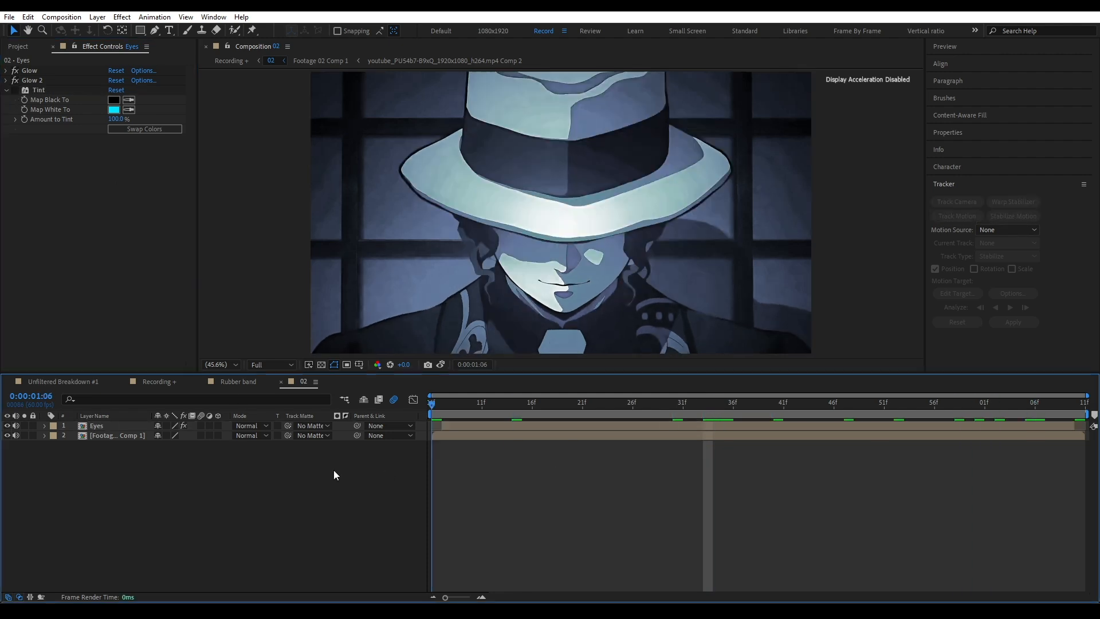
- Apply Exposure to the Footage 02 Comp 1 layer and keyframe its exposure at 1.99 at 0:00:01:06
{"action": "left_click", "coordinate": [119, 435]}
{"action": "key", "text": "ctrl+space"}
{"action": "type", "text": "exp"}
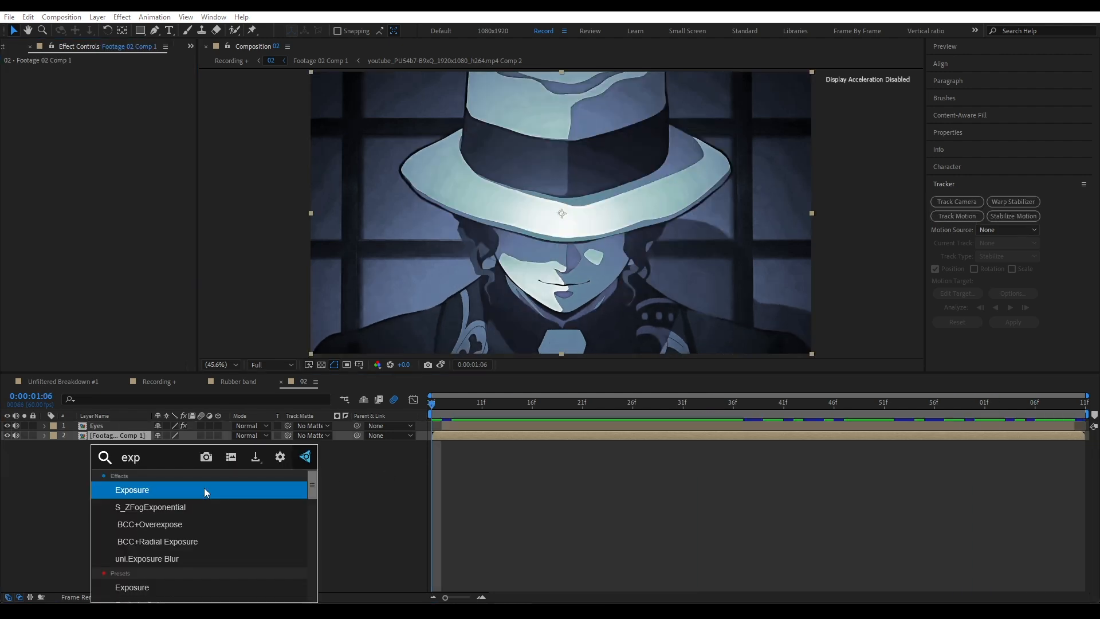
{"action": "key", "text": "Return"}
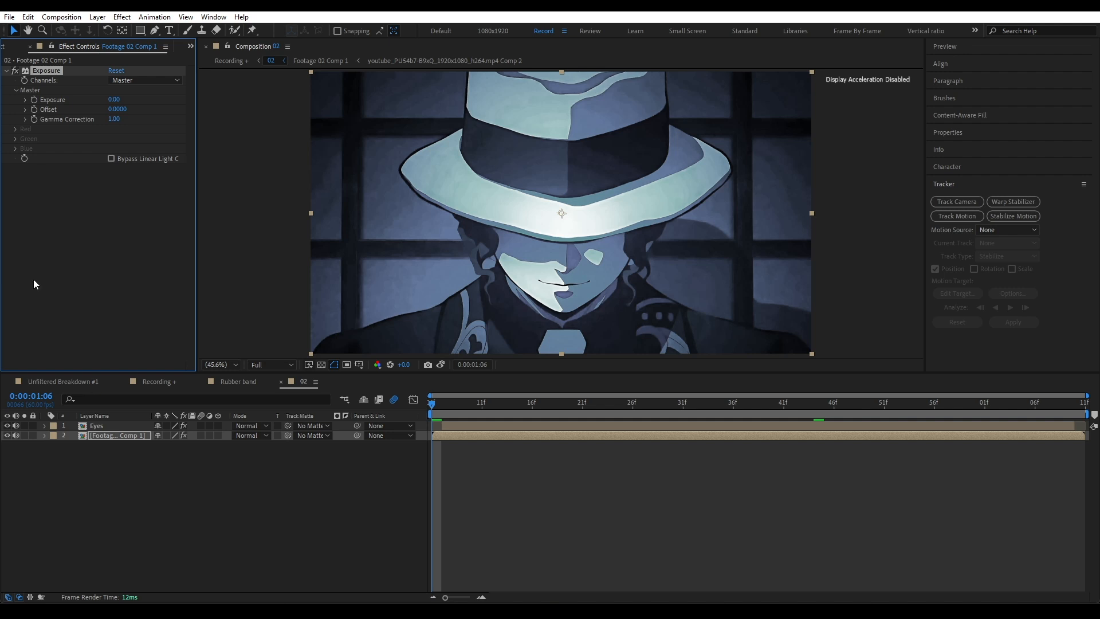
{"action": "left_click", "coordinate": [109, 434]}
{"action": "key", "text": "u"}
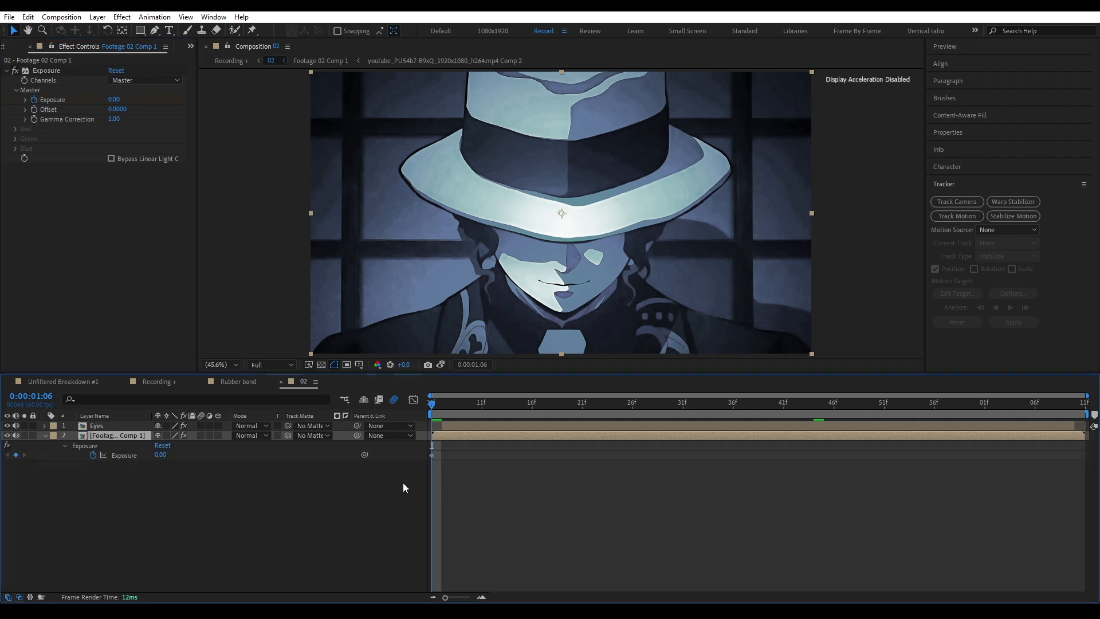
{"action": "left_click", "coordinate": [213, 454]}
{"action": "left_click_drag", "start_coordinate": [161, 455], "coordinate": [282, 459]}
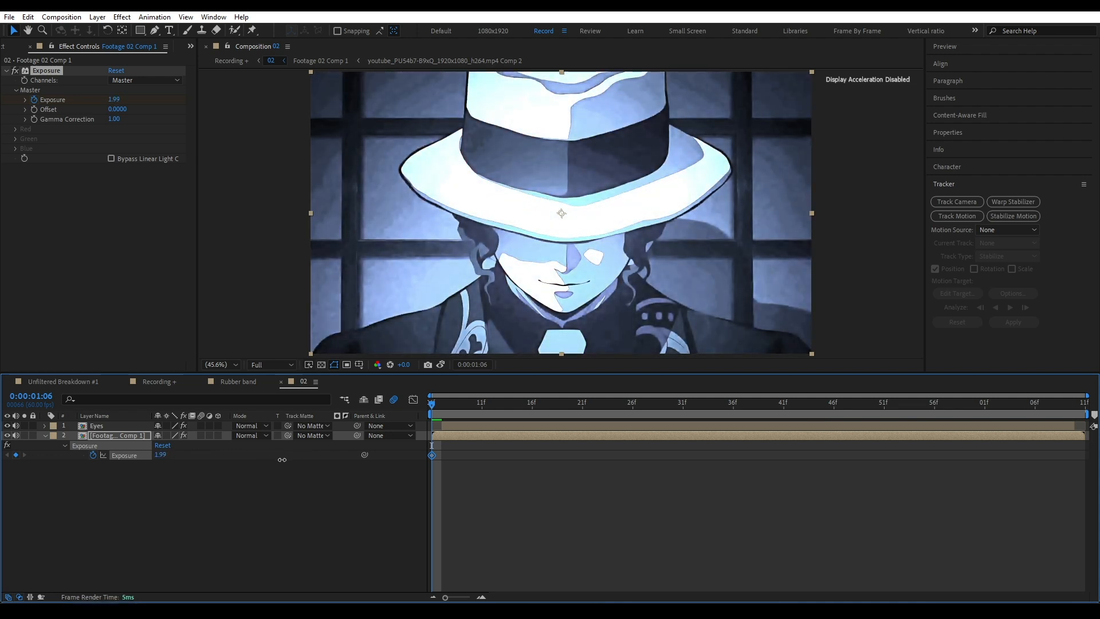
- Darken the footage layer with an Exposure keyframe of -5.02 at 0:00:01:39
{"action": "left_click_drag", "start_coordinate": [447, 409], "coordinate": [739, 405]}
{"action": "key", "text": "Page_Up"}
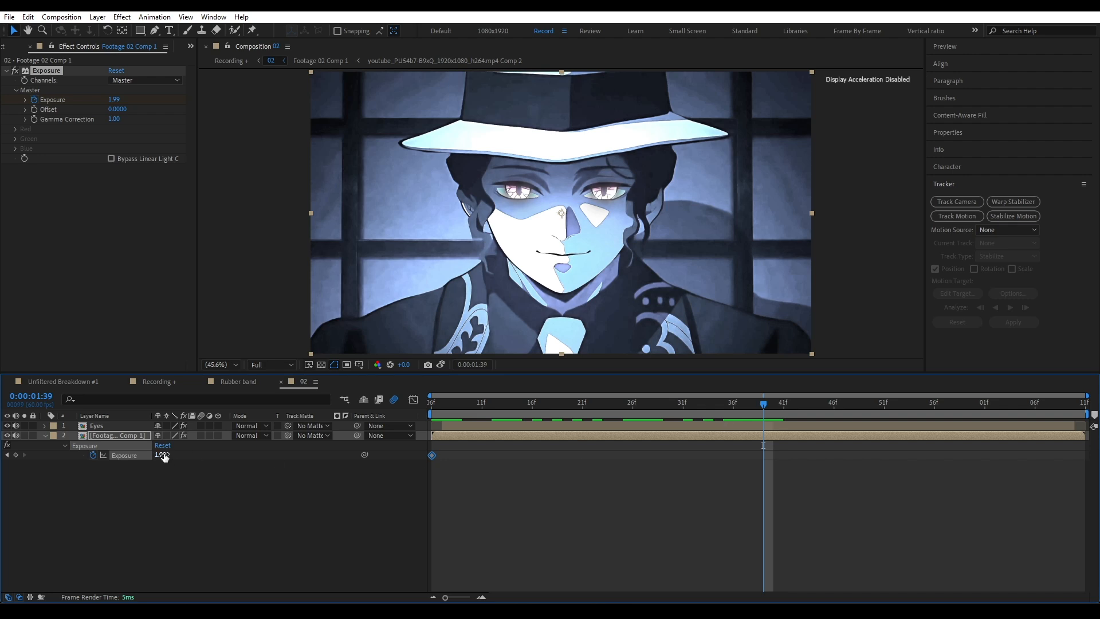
{"action": "left_click_drag", "start_coordinate": [163, 457], "coordinate": [42, 473]}
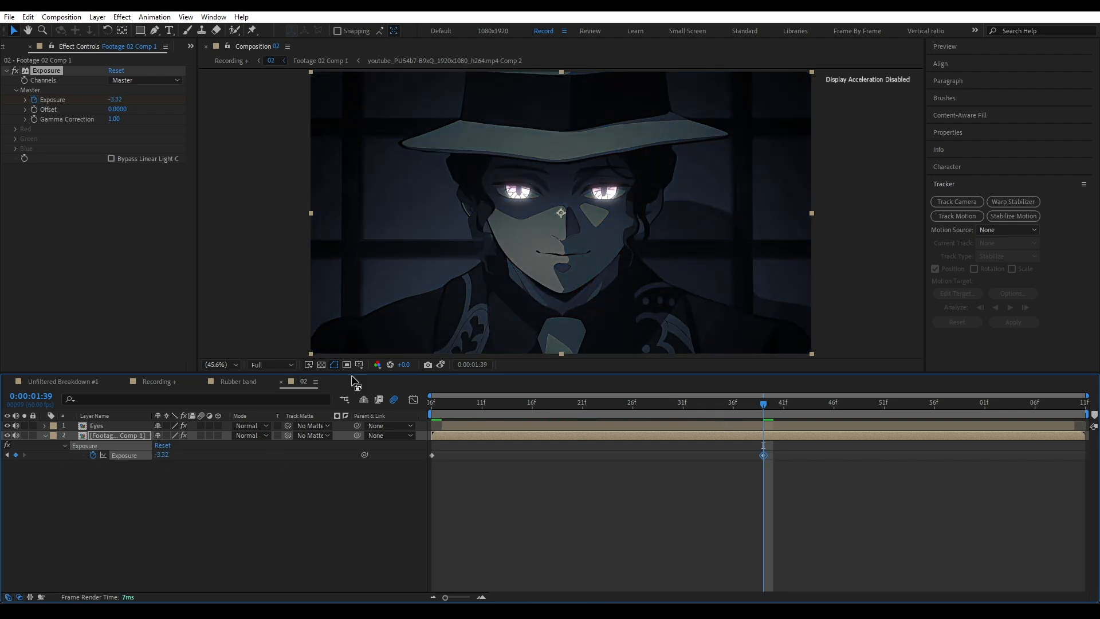
{"action": "left_click_drag", "start_coordinate": [166, 459], "coordinate": [130, 461]}
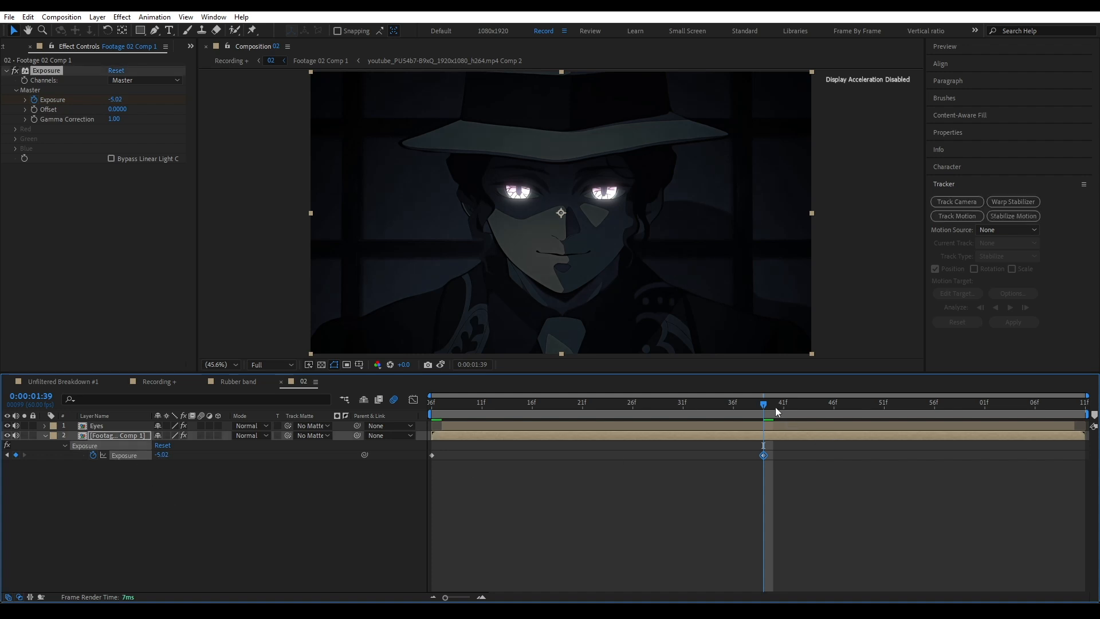
- Add an Exposure keyframe of 2.19 at 0:00:02:10 on the footage layer and preview the fade
{"action": "key", "text": "space"}
{"action": "left_click", "coordinate": [154, 479]}
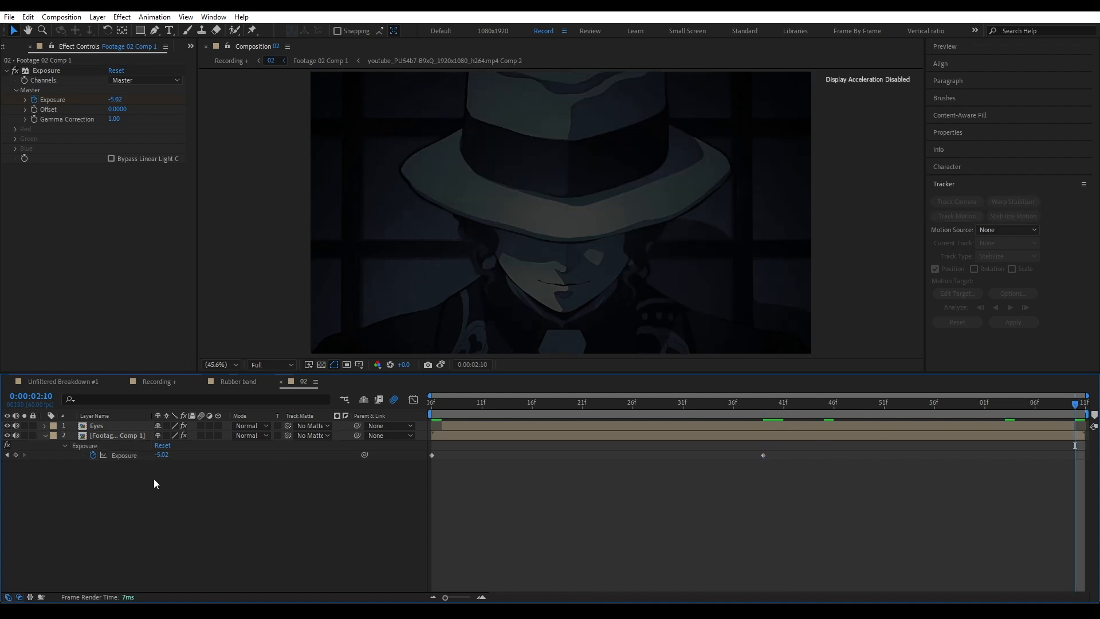
{"action": "left_click_drag", "start_coordinate": [163, 456], "coordinate": [593, 471]}
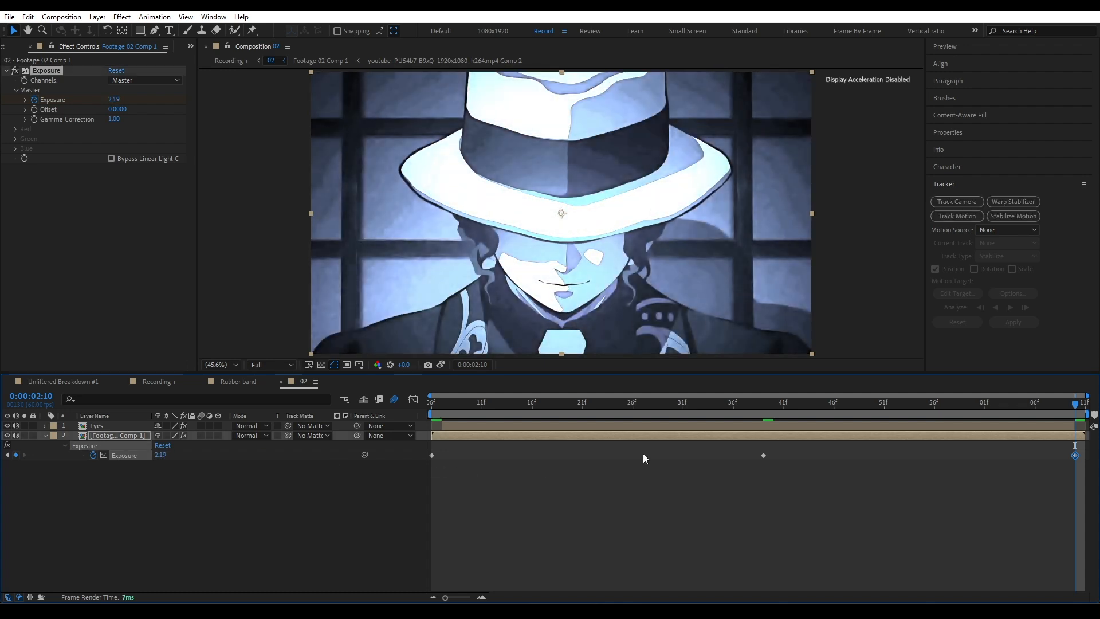
{"action": "key", "text": "space"}
{"action": "key", "text": "space"}
- Easy-ease the three Exposure keyframes, shape their value graph into a fast drop and steep final rise, and preview the result
{"action": "left_click_drag", "start_coordinate": [363, 516], "coordinate": [1081, 443]}
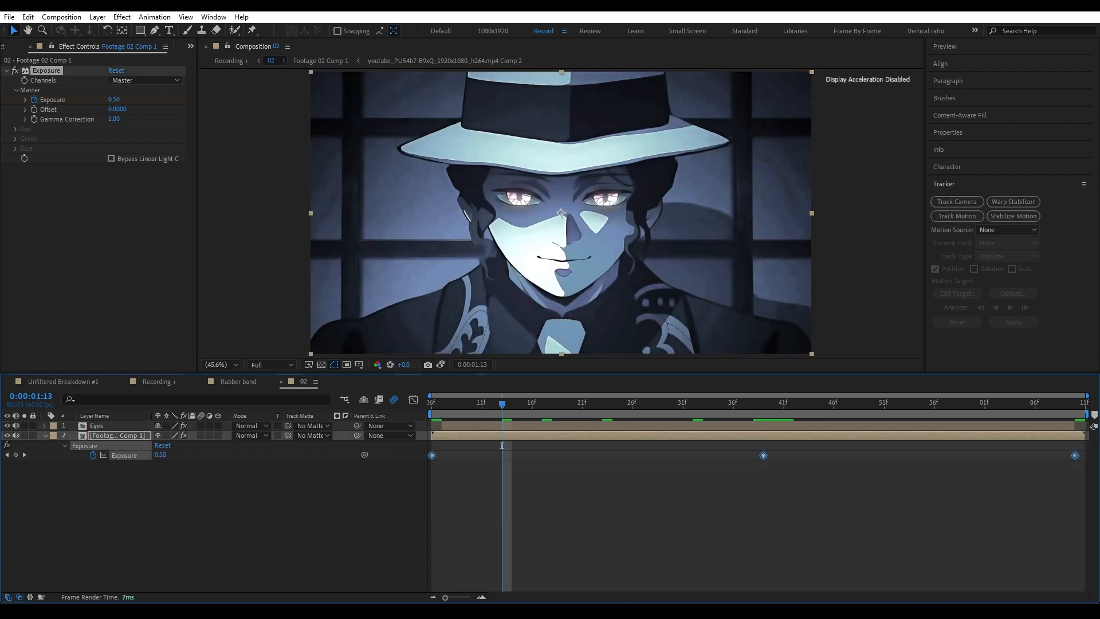
{"action": "key", "text": "F9"}
{"action": "left_click", "coordinate": [413, 399]}
{"action": "left_click_drag", "start_coordinate": [529, 503], "coordinate": [427, 426]}
{"action": "key", "text": "Home"}
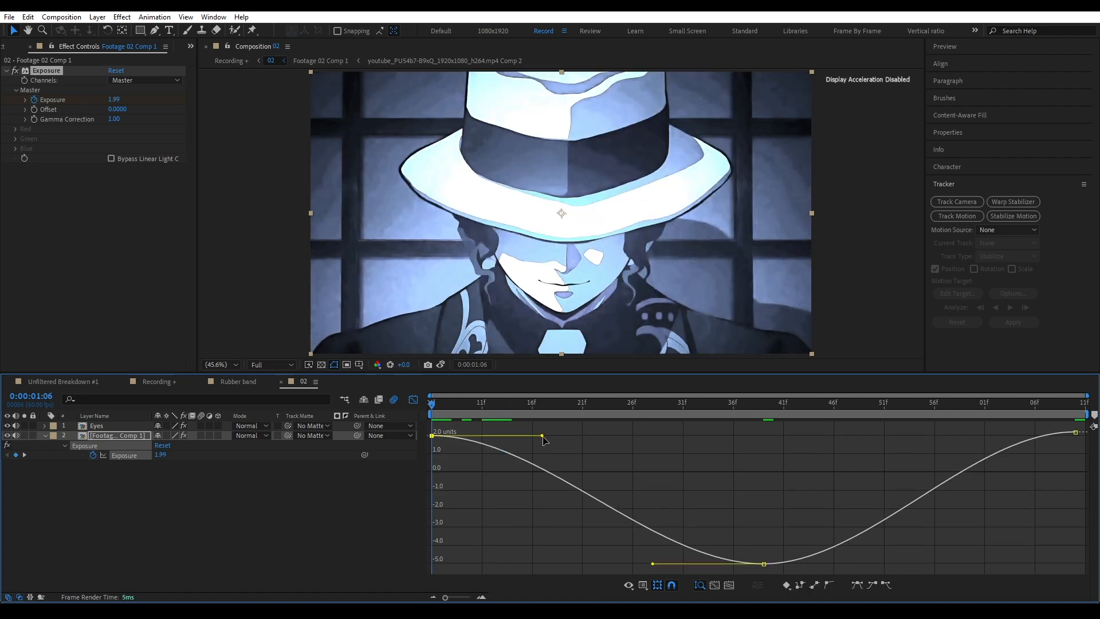
{"action": "left_click_drag", "start_coordinate": [543, 436], "coordinate": [438, 548]}
{"action": "left_click_drag", "start_coordinate": [653, 564], "coordinate": [641, 564]}
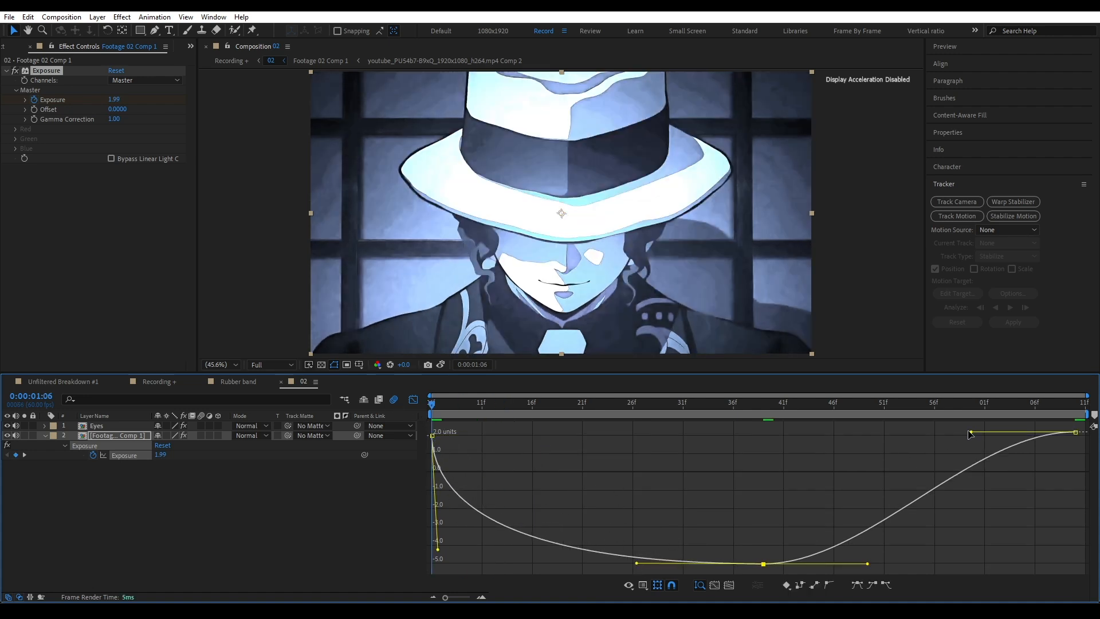
{"action": "left_click_drag", "start_coordinate": [969, 433], "coordinate": [1092, 550]}
{"action": "left_click", "coordinate": [305, 504]}
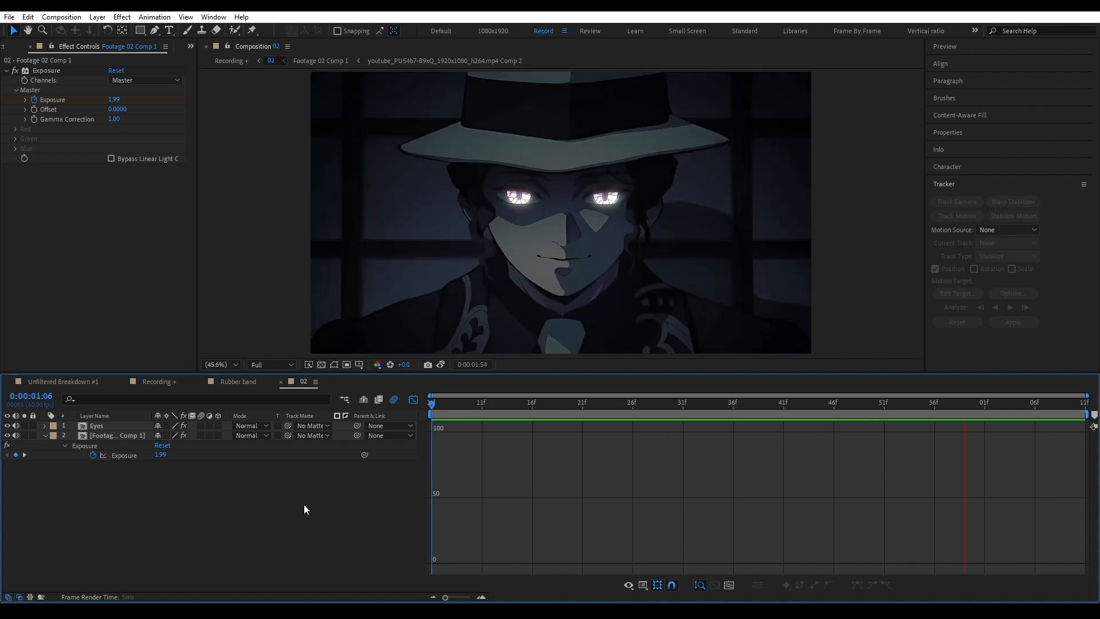
{"action": "key", "text": "shift+F3"}
{"action": "key", "text": "u"}
- Switch to the Recording composition and apply the Exposure effect to layer 01 at the start of the timeline
{"action": "key", "text": "Tab"}
{"action": "left_click", "coordinate": [134, 496]}
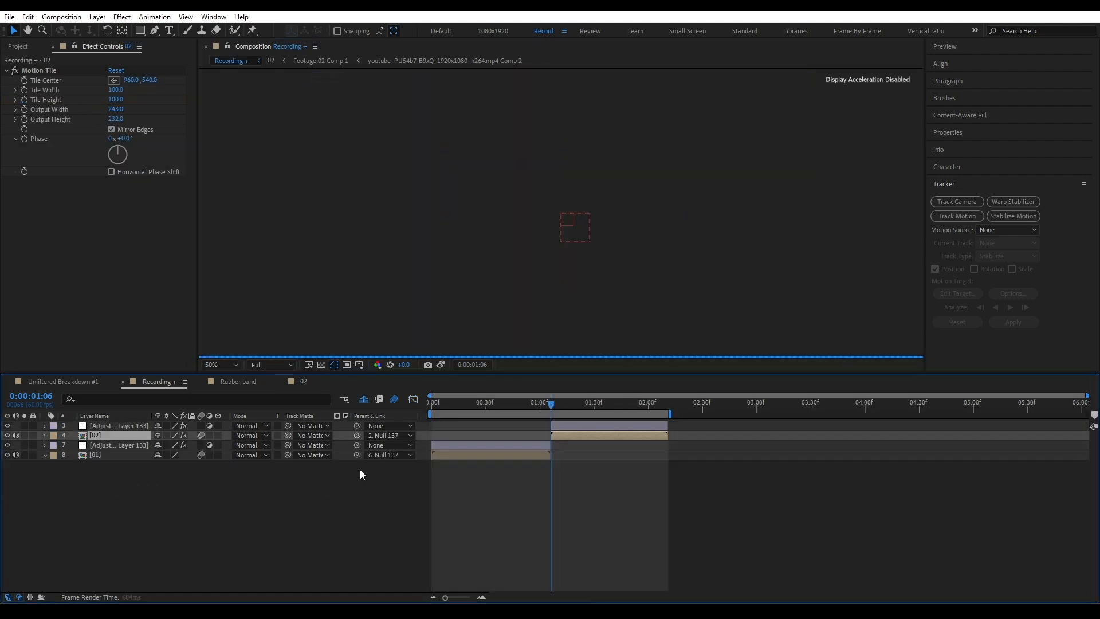
{"action": "left_click", "coordinate": [360, 469]}
{"action": "key", "text": "Home"}
{"action": "left_click", "coordinate": [460, 456]}
{"action": "key", "text": "ctrl+space"}
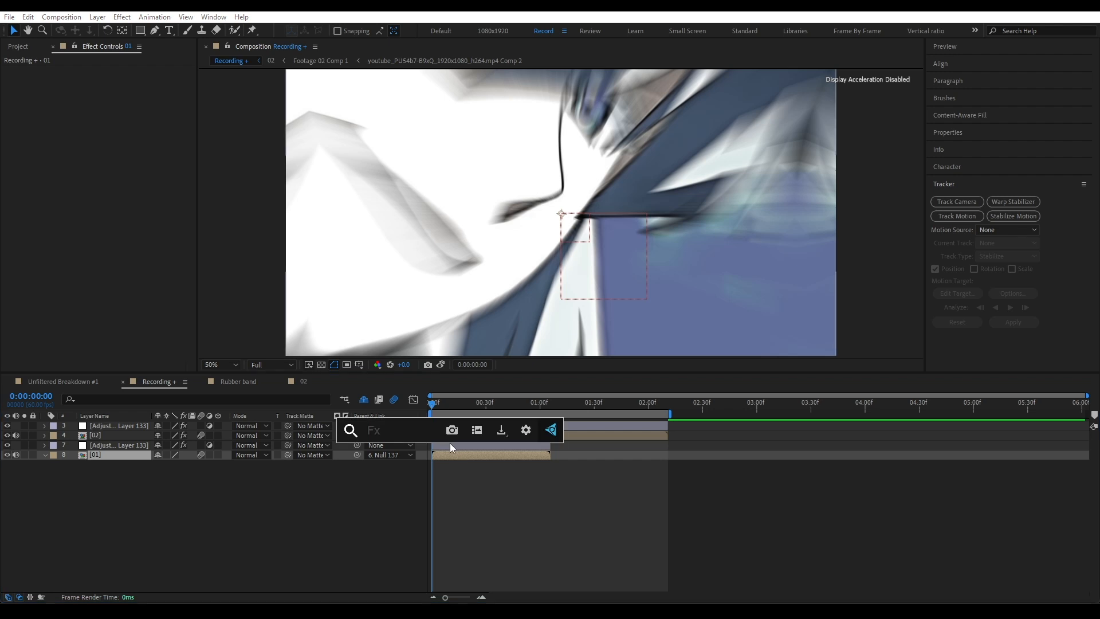
{"action": "type", "text": "exp"}
{"action": "key", "text": "Return"}
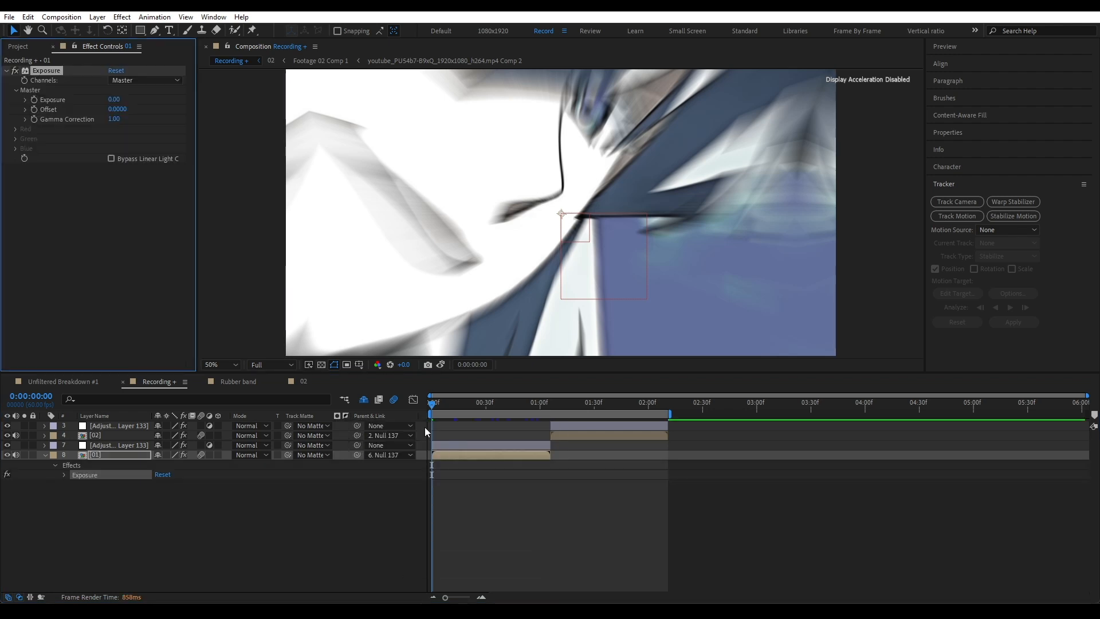
- Keyframe layer 01's Exposure at 1.80 at 0:00:00:00
{"action": "left_click_drag", "start_coordinate": [458, 414], "coordinate": [457, 414]}
{"action": "key", "text": "space"}
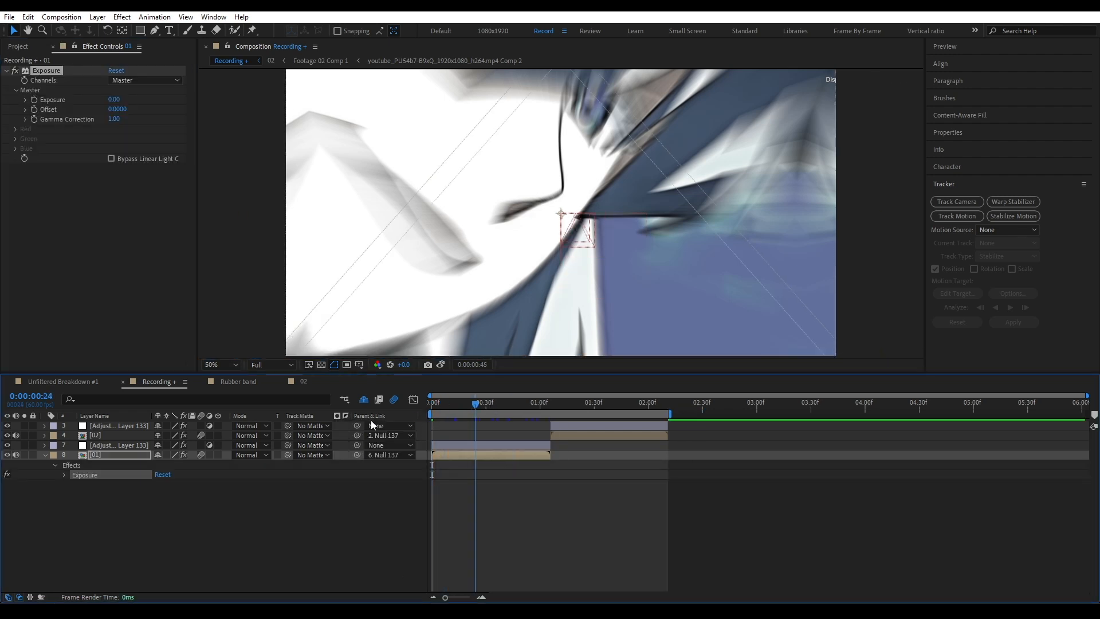
{"action": "key", "text": "space"}
{"action": "left_click", "coordinate": [34, 103]}
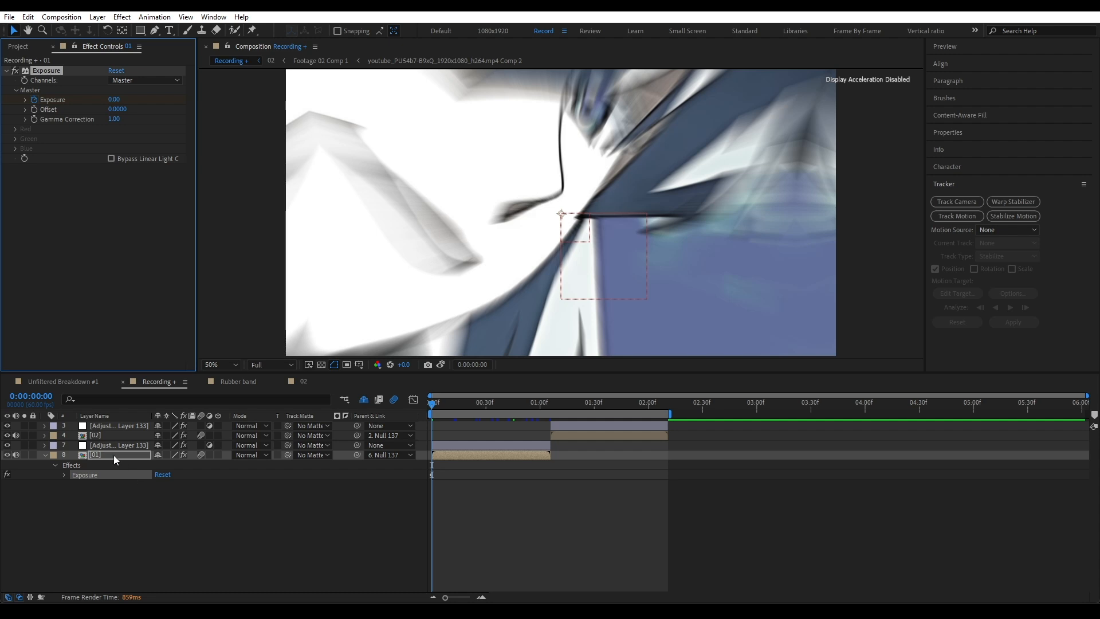
{"action": "left_click", "coordinate": [114, 456]}
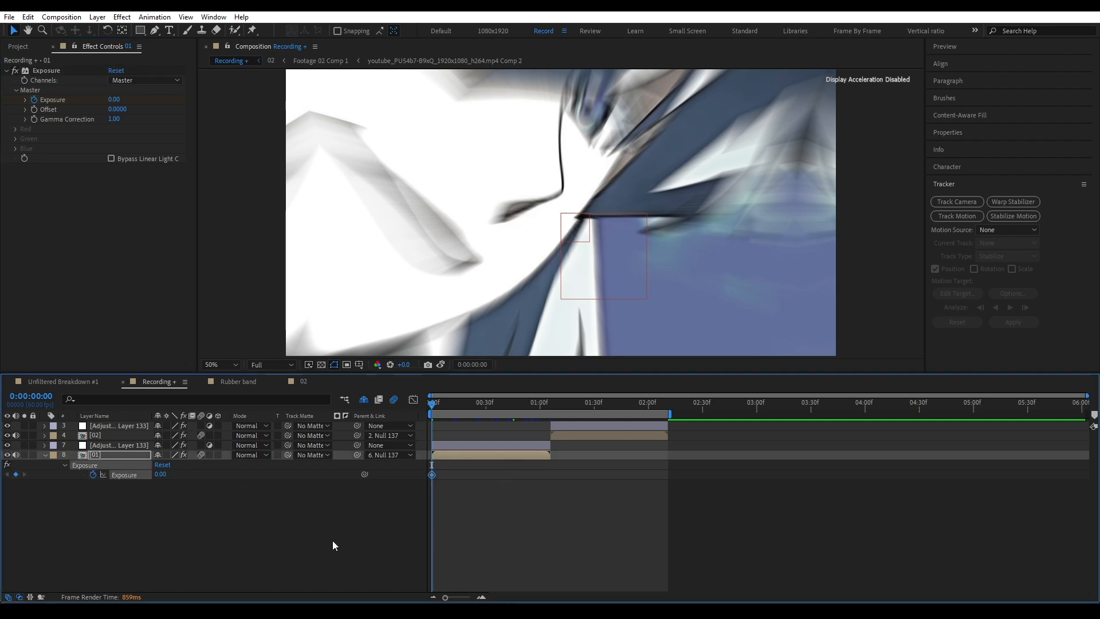
{"action": "left_click_drag", "start_coordinate": [162, 474], "coordinate": [269, 468]}
- Add Exposure keyframes to layer 01 of -0.27 at 0:00:00:16 and 0.25 at 0:00:00:34
{"action": "left_click_drag", "start_coordinate": [431, 404], "coordinate": [460, 405]}
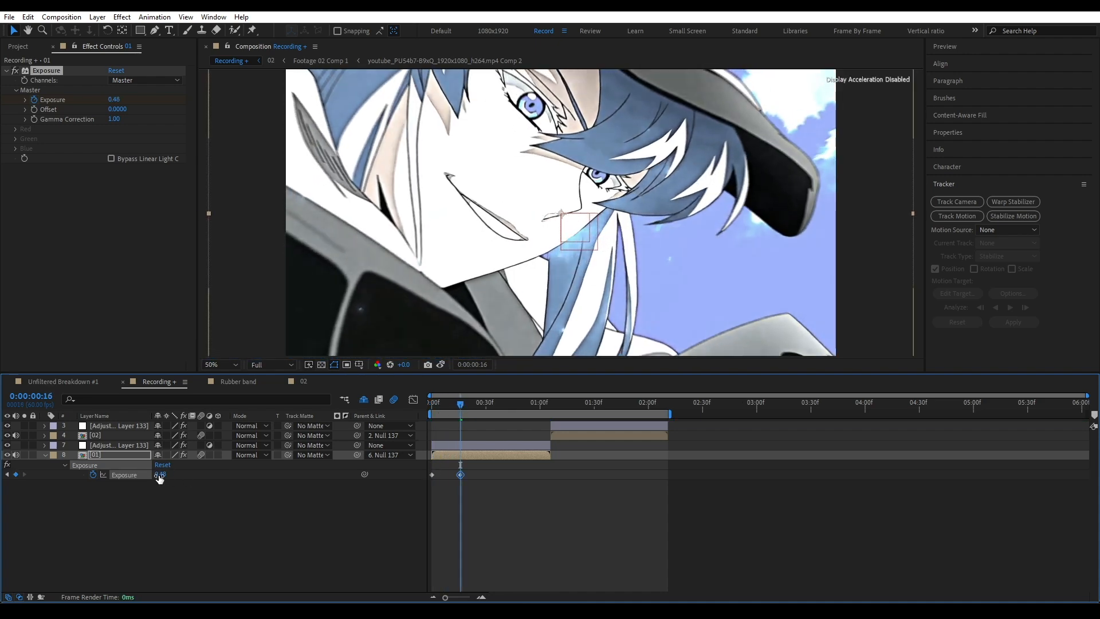
{"action": "left_click_drag", "start_coordinate": [163, 475], "coordinate": [131, 485]}
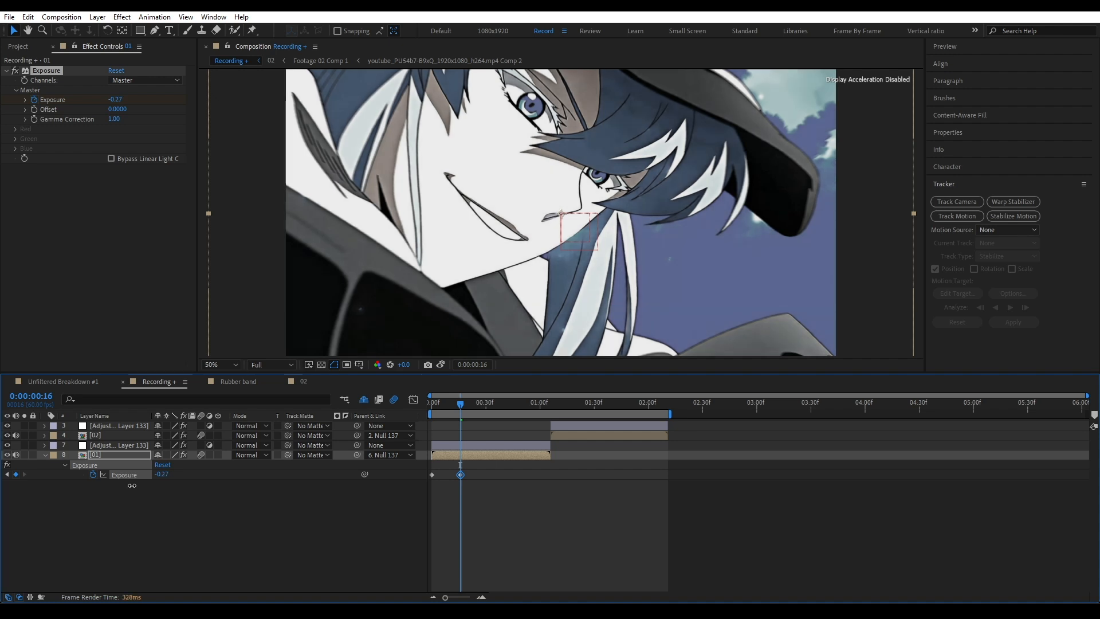
{"action": "left_click_drag", "start_coordinate": [470, 405], "coordinate": [496, 410]}
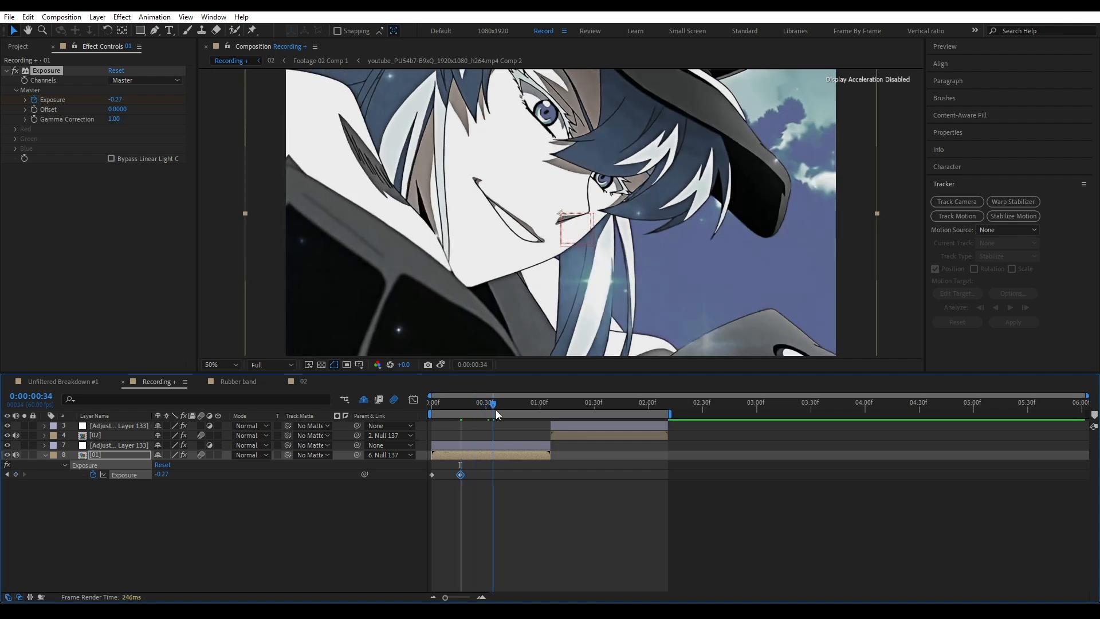
{"action": "mouse_move", "coordinate": [182, 472]}
{"action": "left_mouse_down"}
{"action": "mouse_move", "coordinate": [219, 474]}
{"action": "mouse_move", "coordinate": [202, 480]}
{"action": "left_mouse_up"}
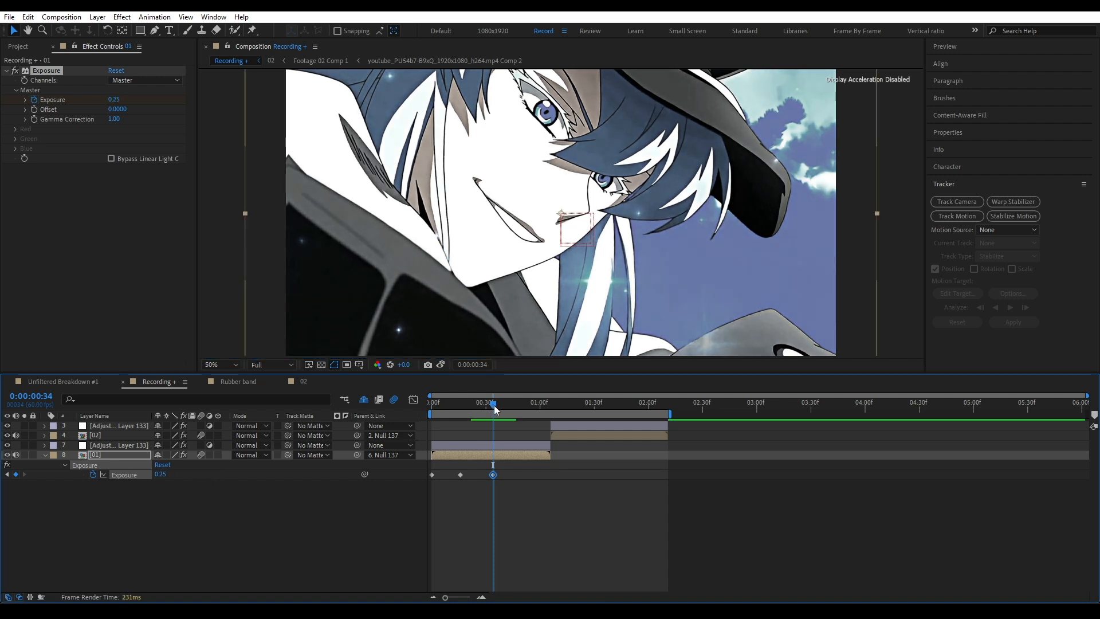
- Keyframe layer 01's Exposure at -2.63 just after 0:00:00:48 and at 1.81 at 0:00:01:05
{"action": "left_click_drag", "start_coordinate": [496, 409], "coordinate": [518, 404]}
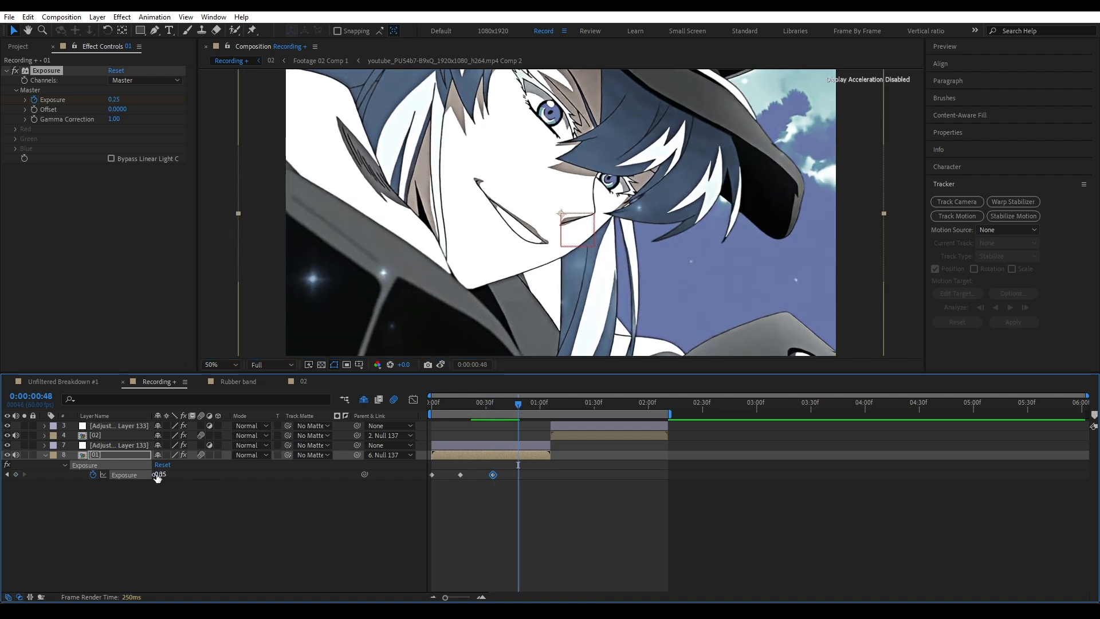
{"action": "left_click_drag", "start_coordinate": [150, 478], "coordinate": [6, 491]}
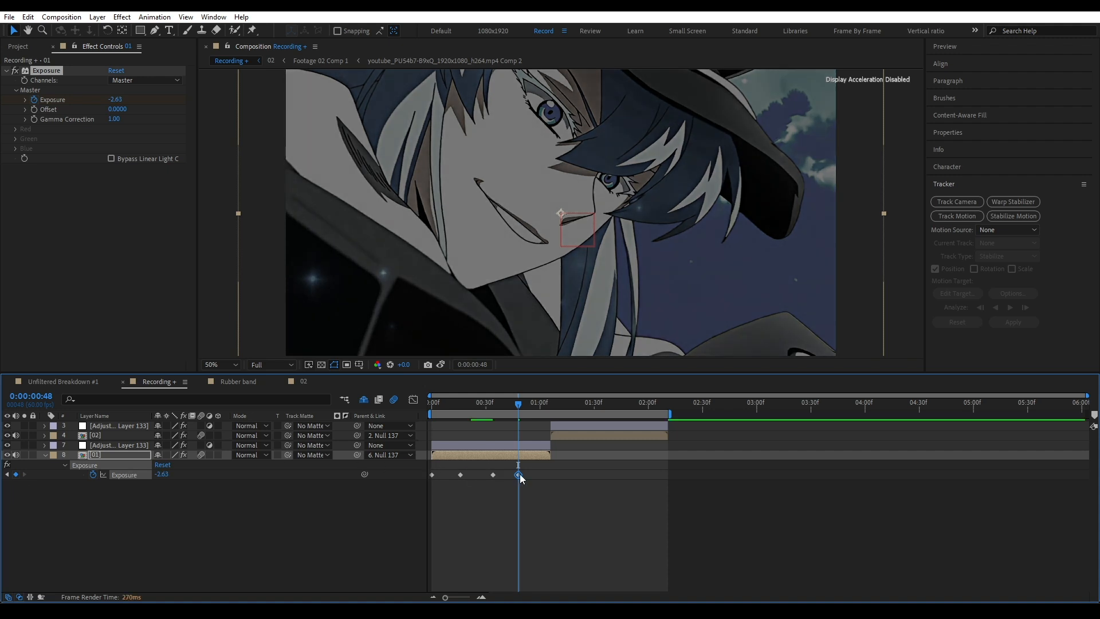
{"action": "left_click_drag", "start_coordinate": [521, 473], "coordinate": [523, 473]}
{"action": "left_click_drag", "start_coordinate": [521, 407], "coordinate": [553, 406]}
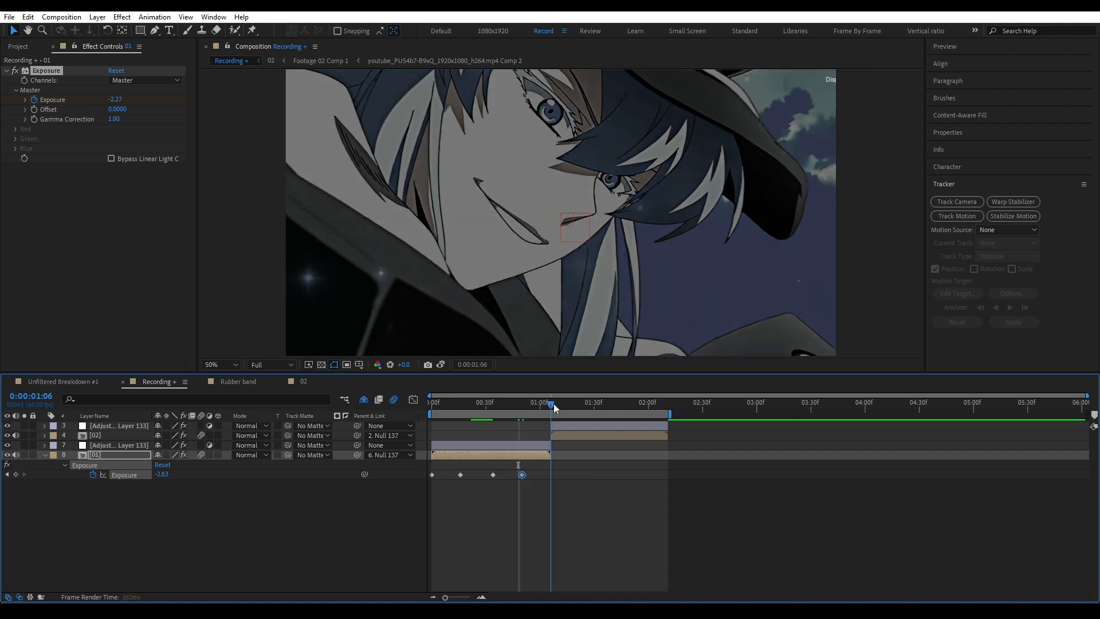
{"action": "left_click_drag", "start_coordinate": [162, 475], "coordinate": [390, 502]}
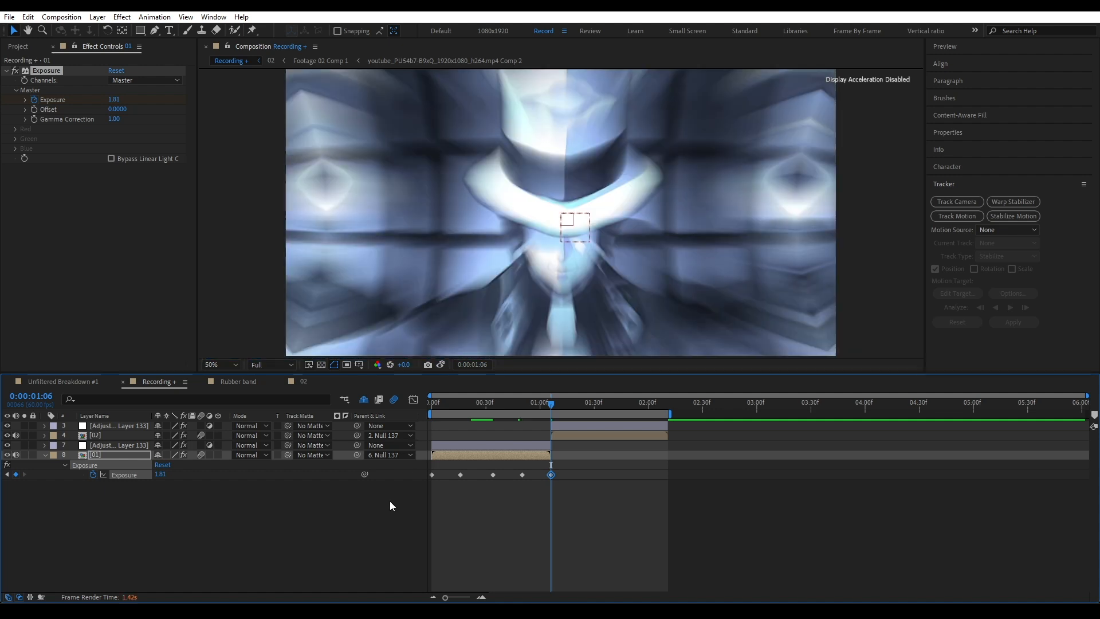
{"action": "key", "text": "Page_Up"}
- Apply Easy Ease to all five Exposure keyframes on layer 01 and preview from the start
{"action": "left_click_drag", "start_coordinate": [614, 510], "coordinate": [410, 471]}
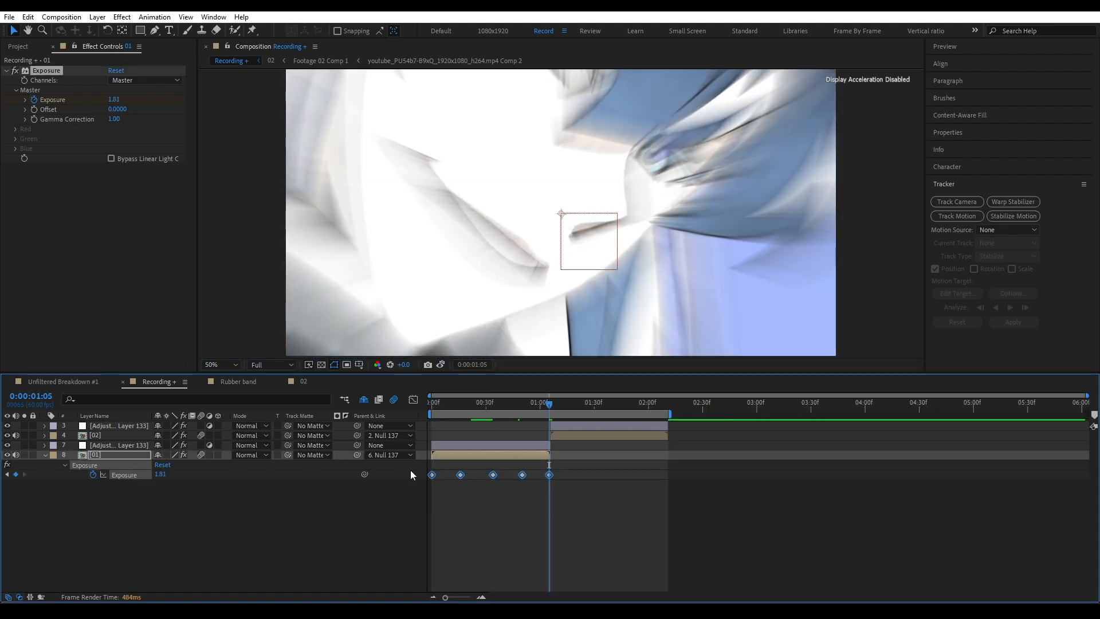
{"action": "key", "text": "F9"}
{"action": "left_click", "coordinate": [319, 532]}
{"action": "key", "text": "Home"}
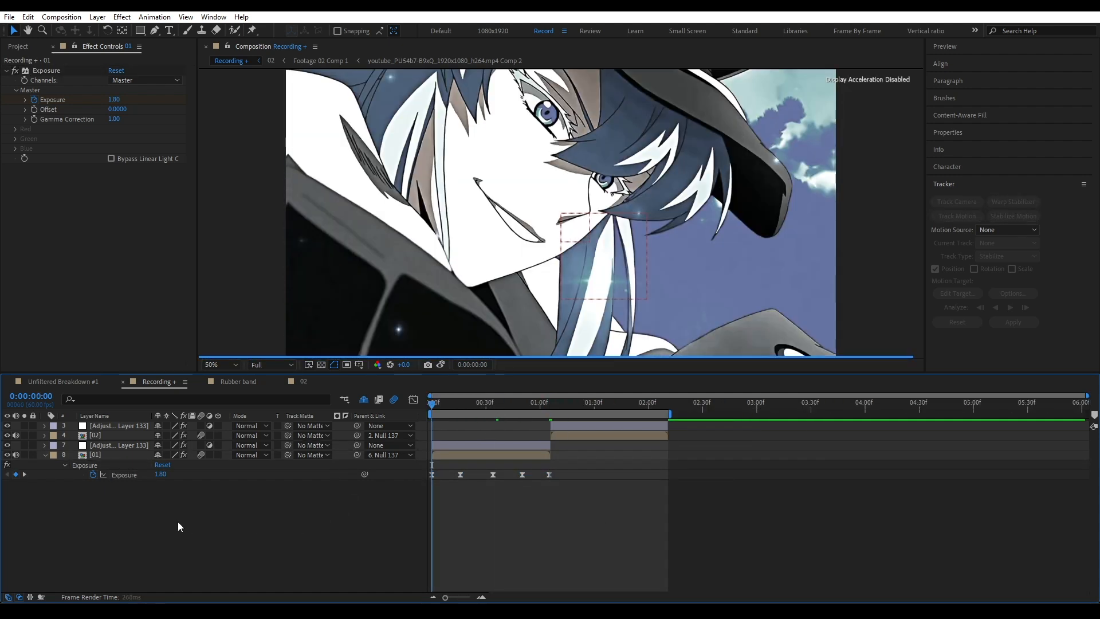
- Collapse layer 01's properties and preview the Exposure flashes across both clips
{"action": "left_click", "coordinate": [45, 455]}
{"action": "key", "text": "space"}
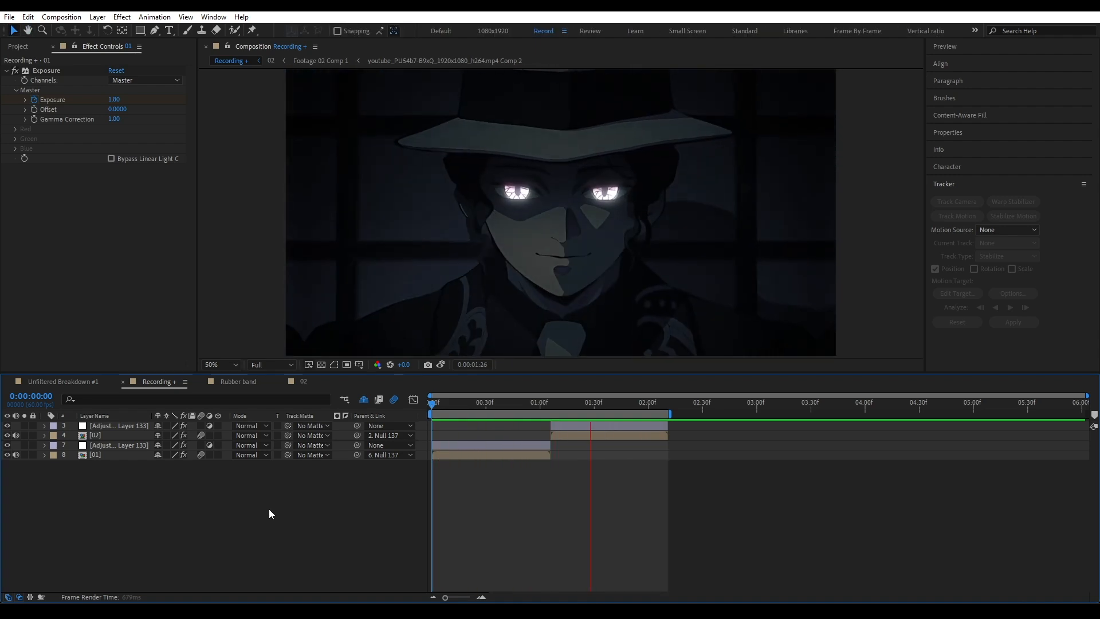
{"action": "key", "text": "space"}
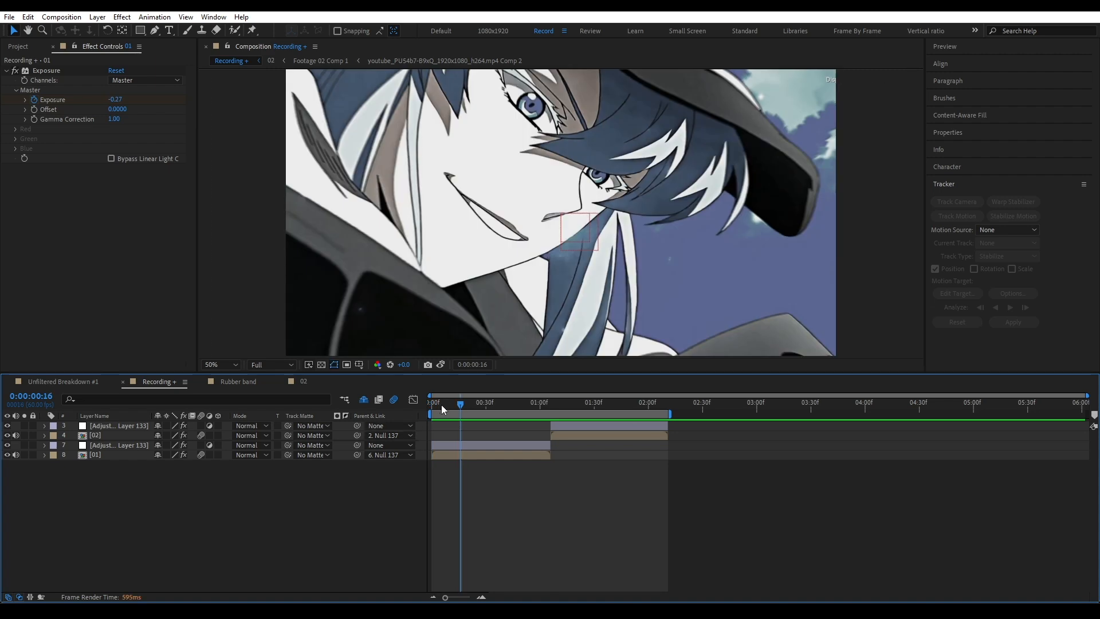
- Shift layer 01's three middle Exposure keyframes later, to about frames 23, 37 and 52, preview the timing, and collapse the layer
{"action": "left_click_drag", "start_coordinate": [441, 404], "coordinate": [430, 406]}
{"action": "left_click", "coordinate": [452, 445]}
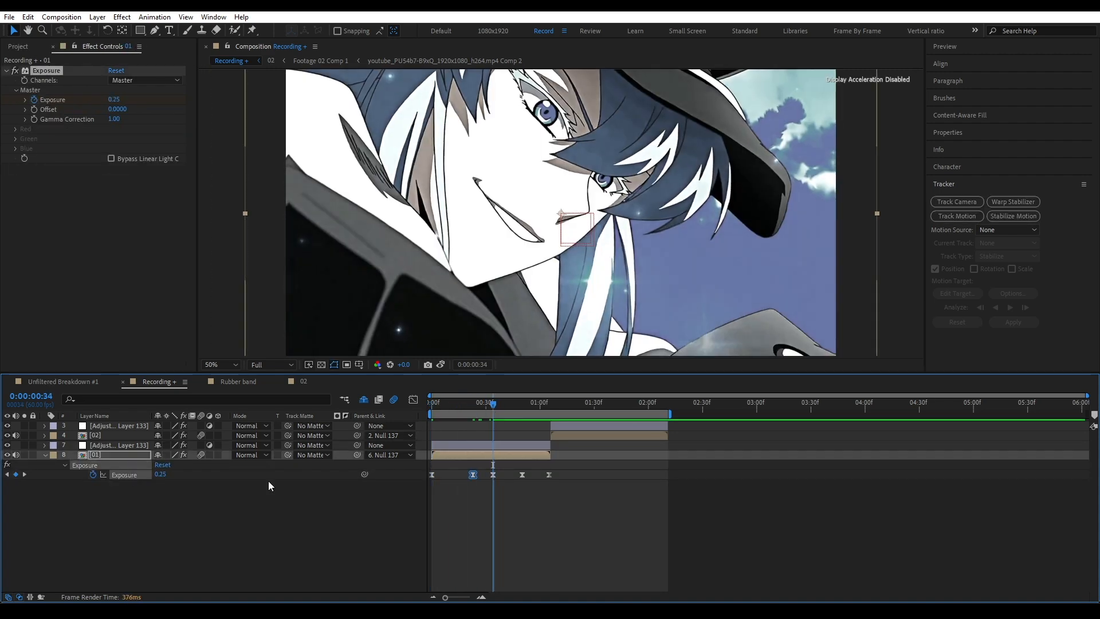
{"action": "key", "text": "space"}
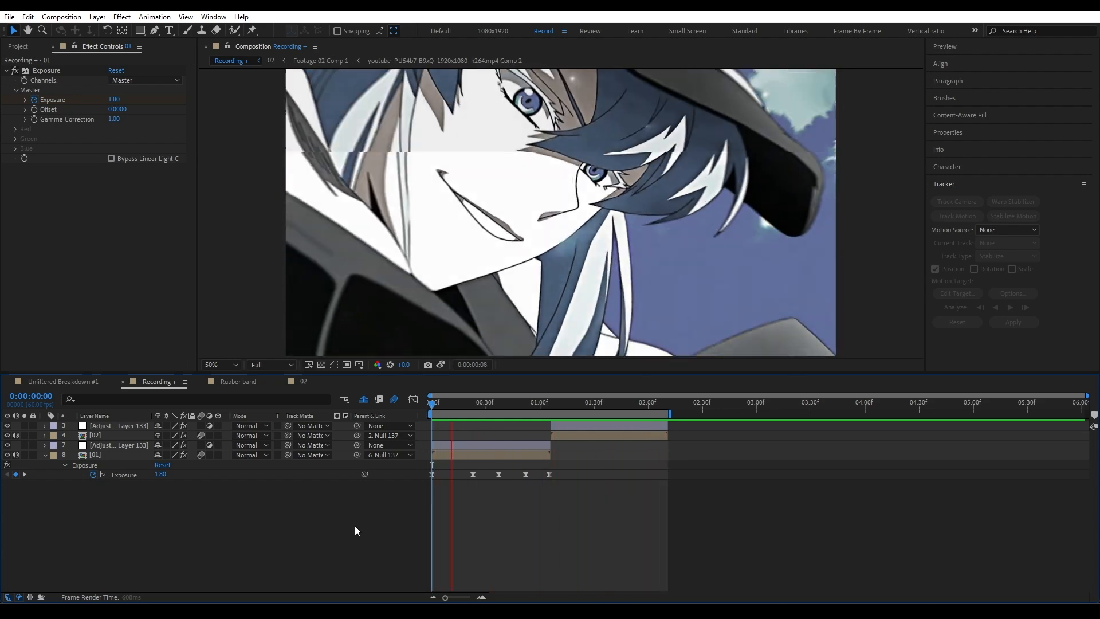
{"action": "key", "text": "space"}
{"action": "key", "text": "Home"}
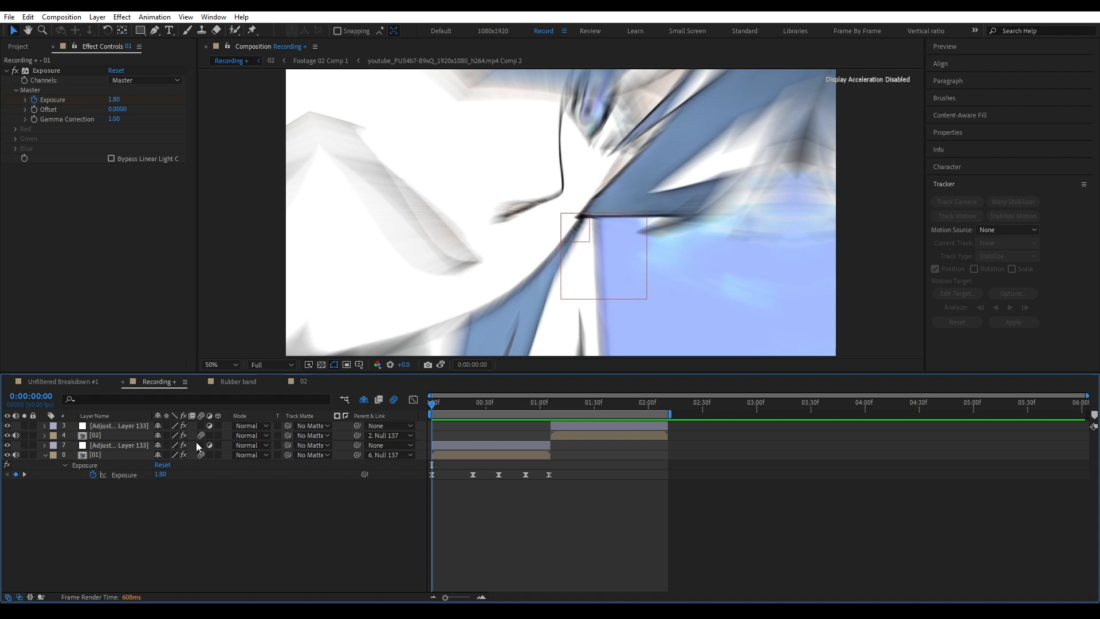
{"action": "left_click", "coordinate": [45, 455]}
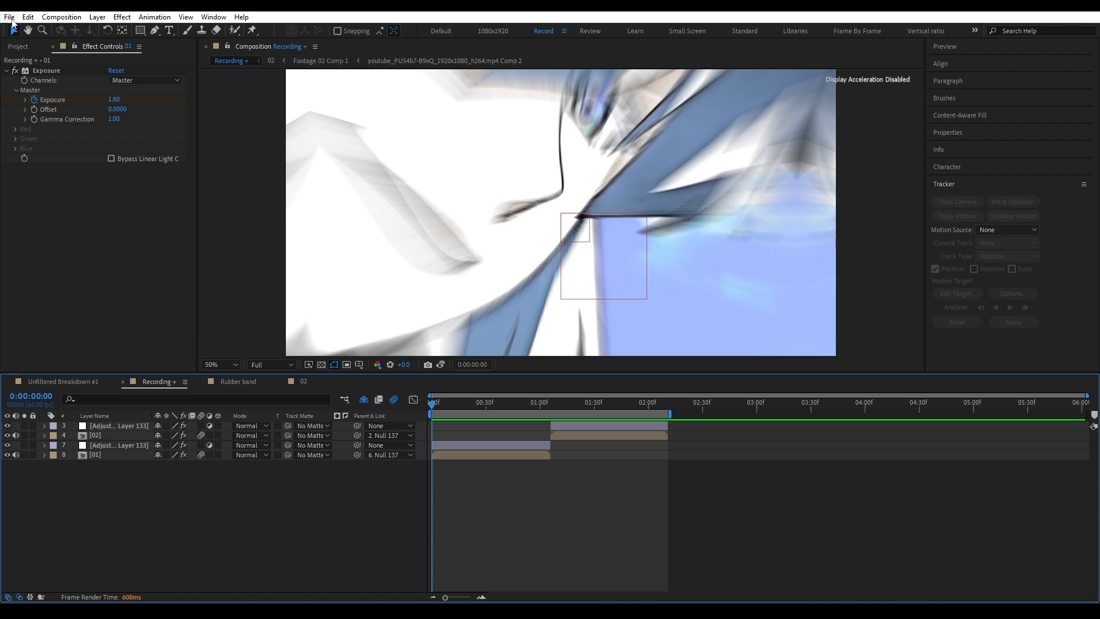
- Search the project items for "prev" to locate the Preview composition
{"action": "left_click", "coordinate": [24, 47]}
{"action": "left_click", "coordinate": [12, 123]}
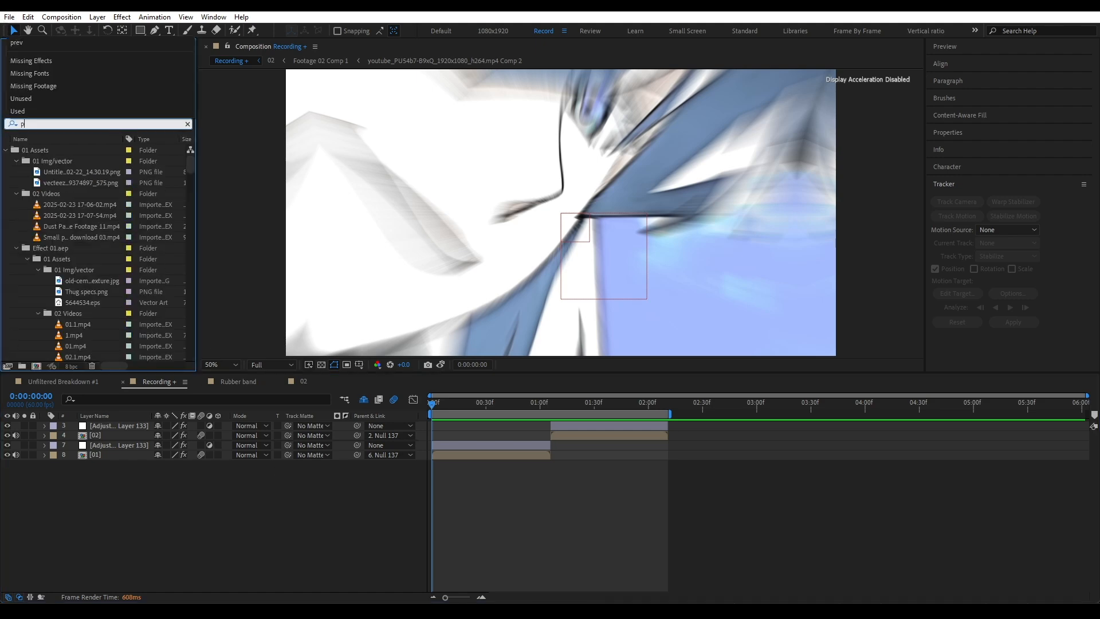
{"action": "key", "text": "Escape"}
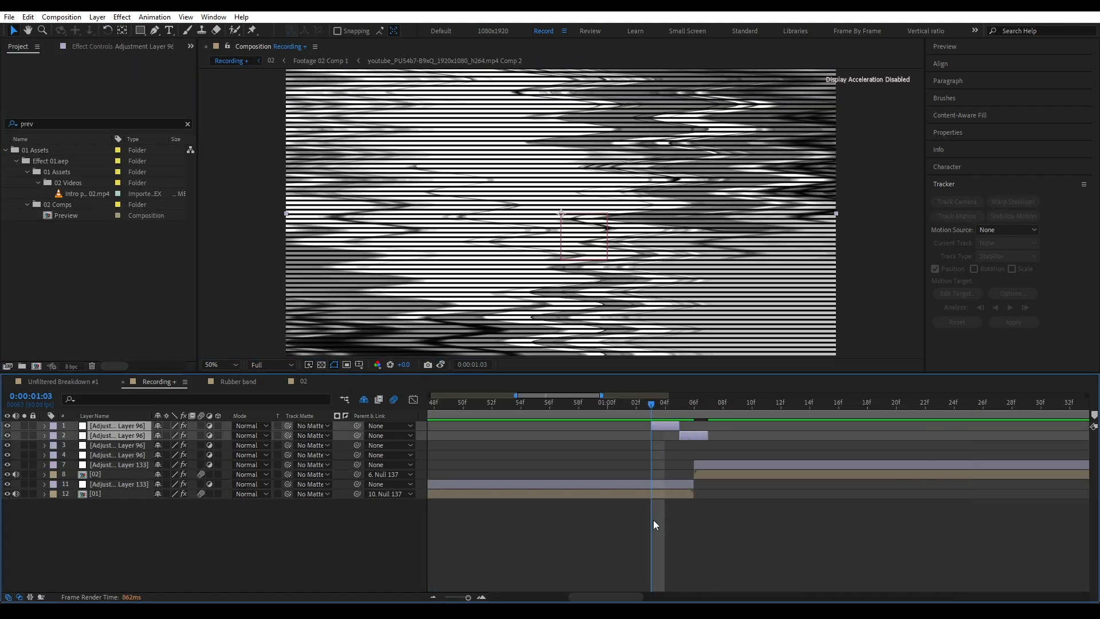